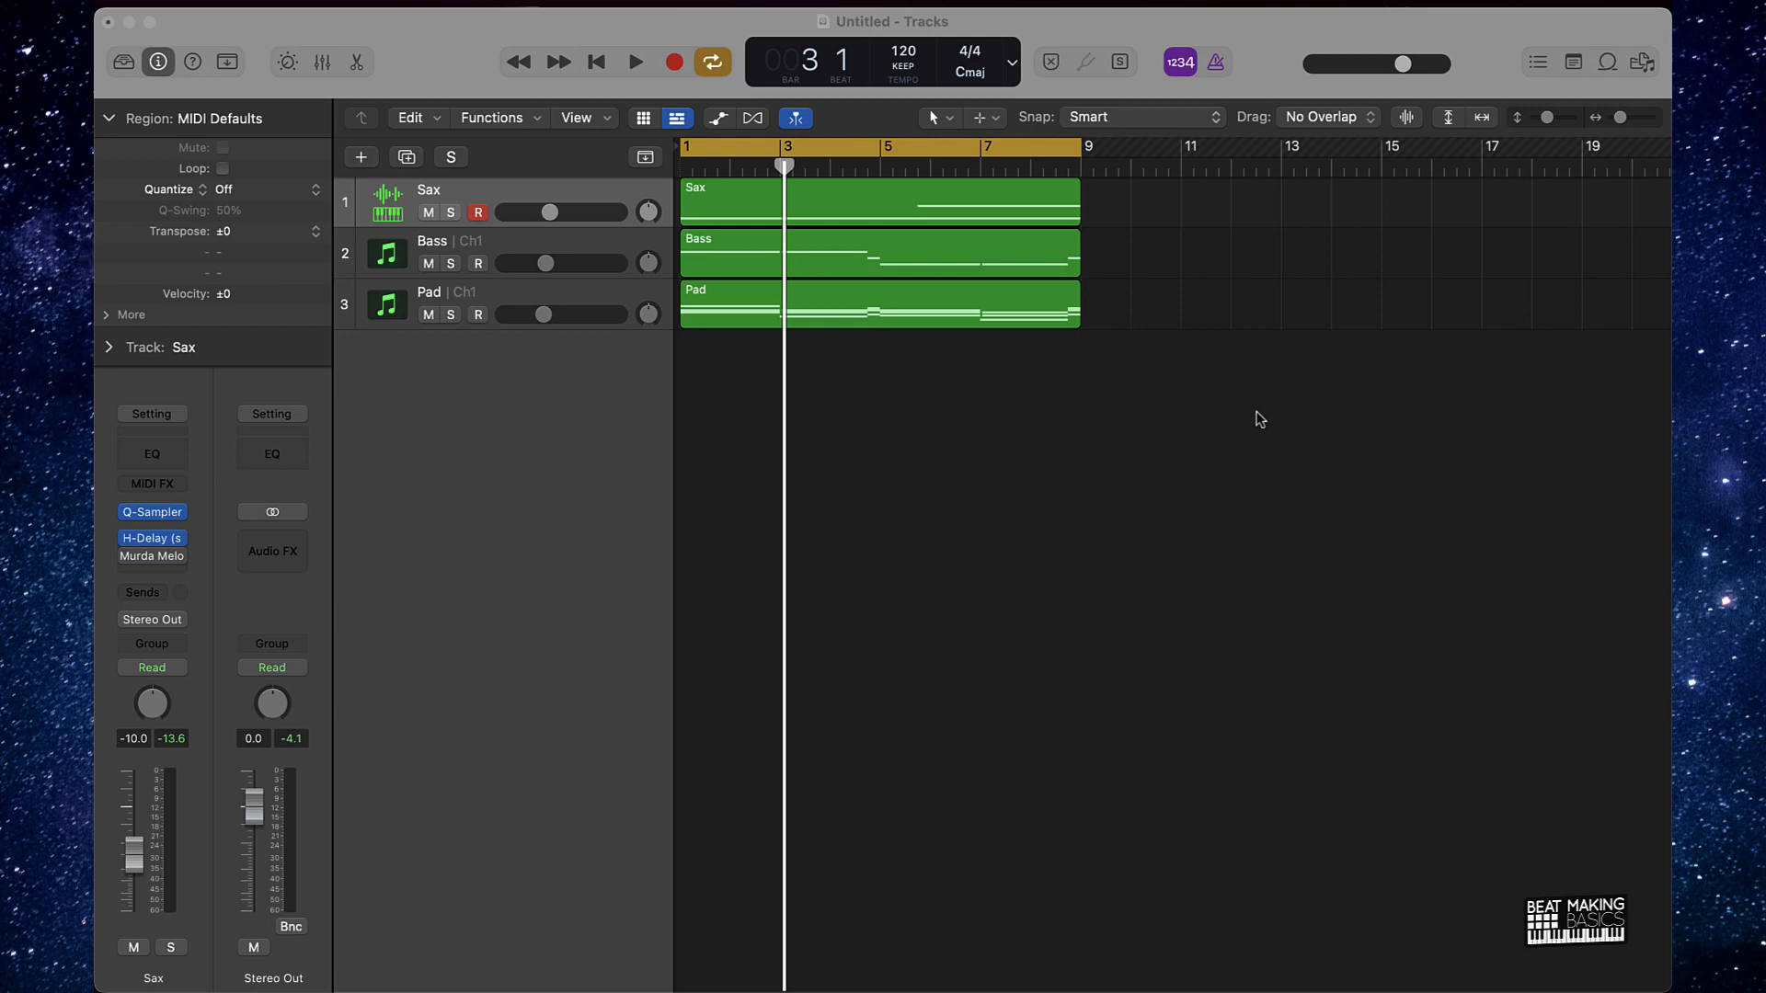
Mute the Bass and Pad tracks, and browse the "sax" results in the Apple Loops library.
{"action": "left_click_drag", "start_coordinate": [429, 267], "coordinate": [428, 314]}
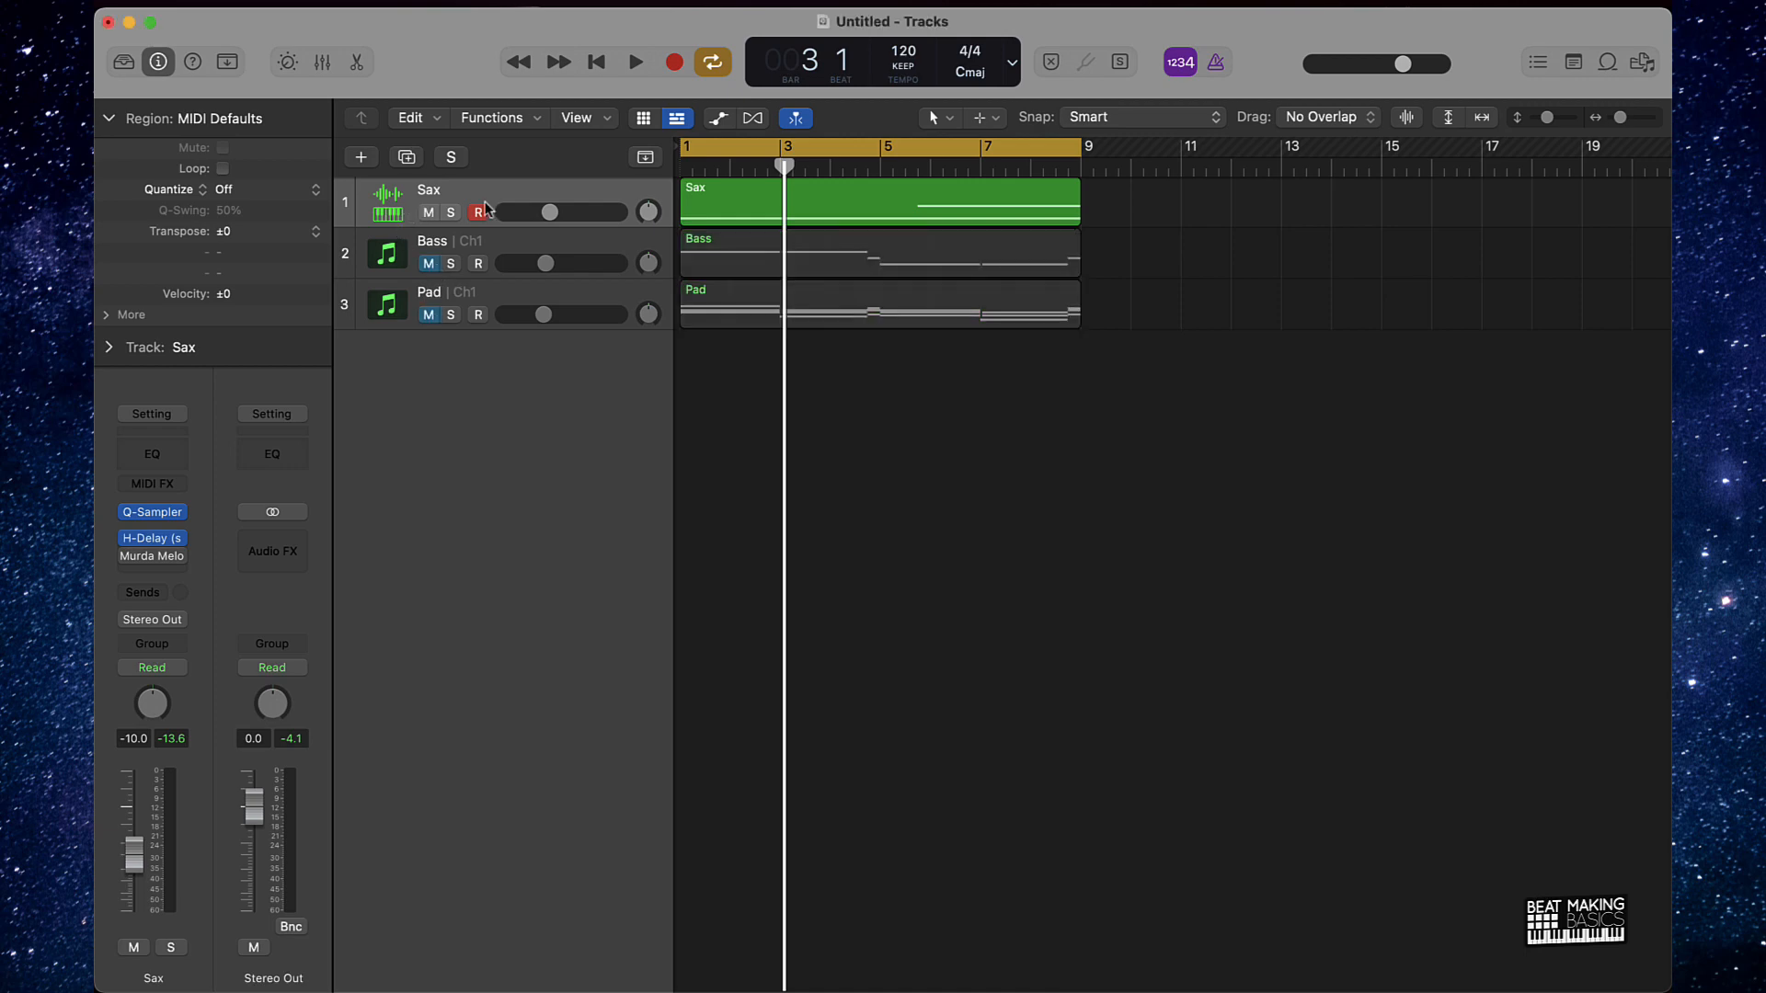
{"action": "left_click", "coordinate": [1604, 64]}
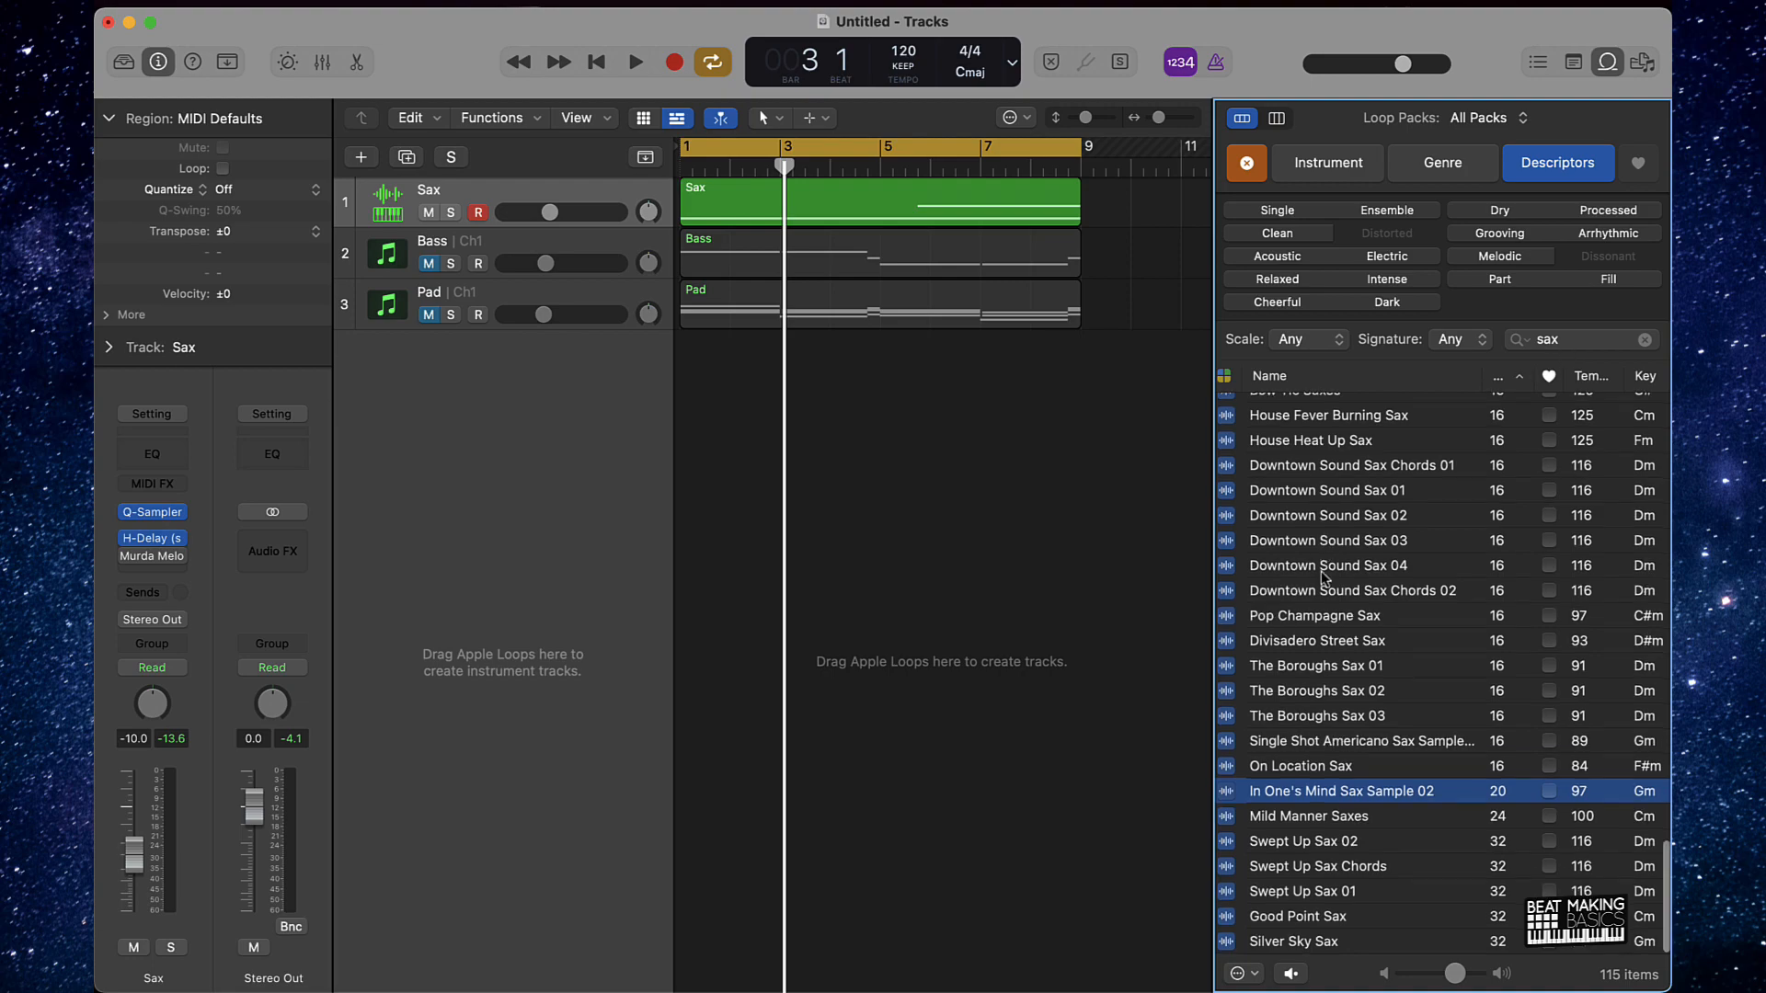
{"action": "scroll", "coordinate": [1327, 588], "scroll_direction": "up", "scroll_amount": 10}
{"action": "scroll", "coordinate": [1327, 588], "scroll_direction": "down", "scroll_amount": 10}
{"action": "scroll", "coordinate": [1327, 589], "scroll_direction": "up", "scroll_amount": 15}
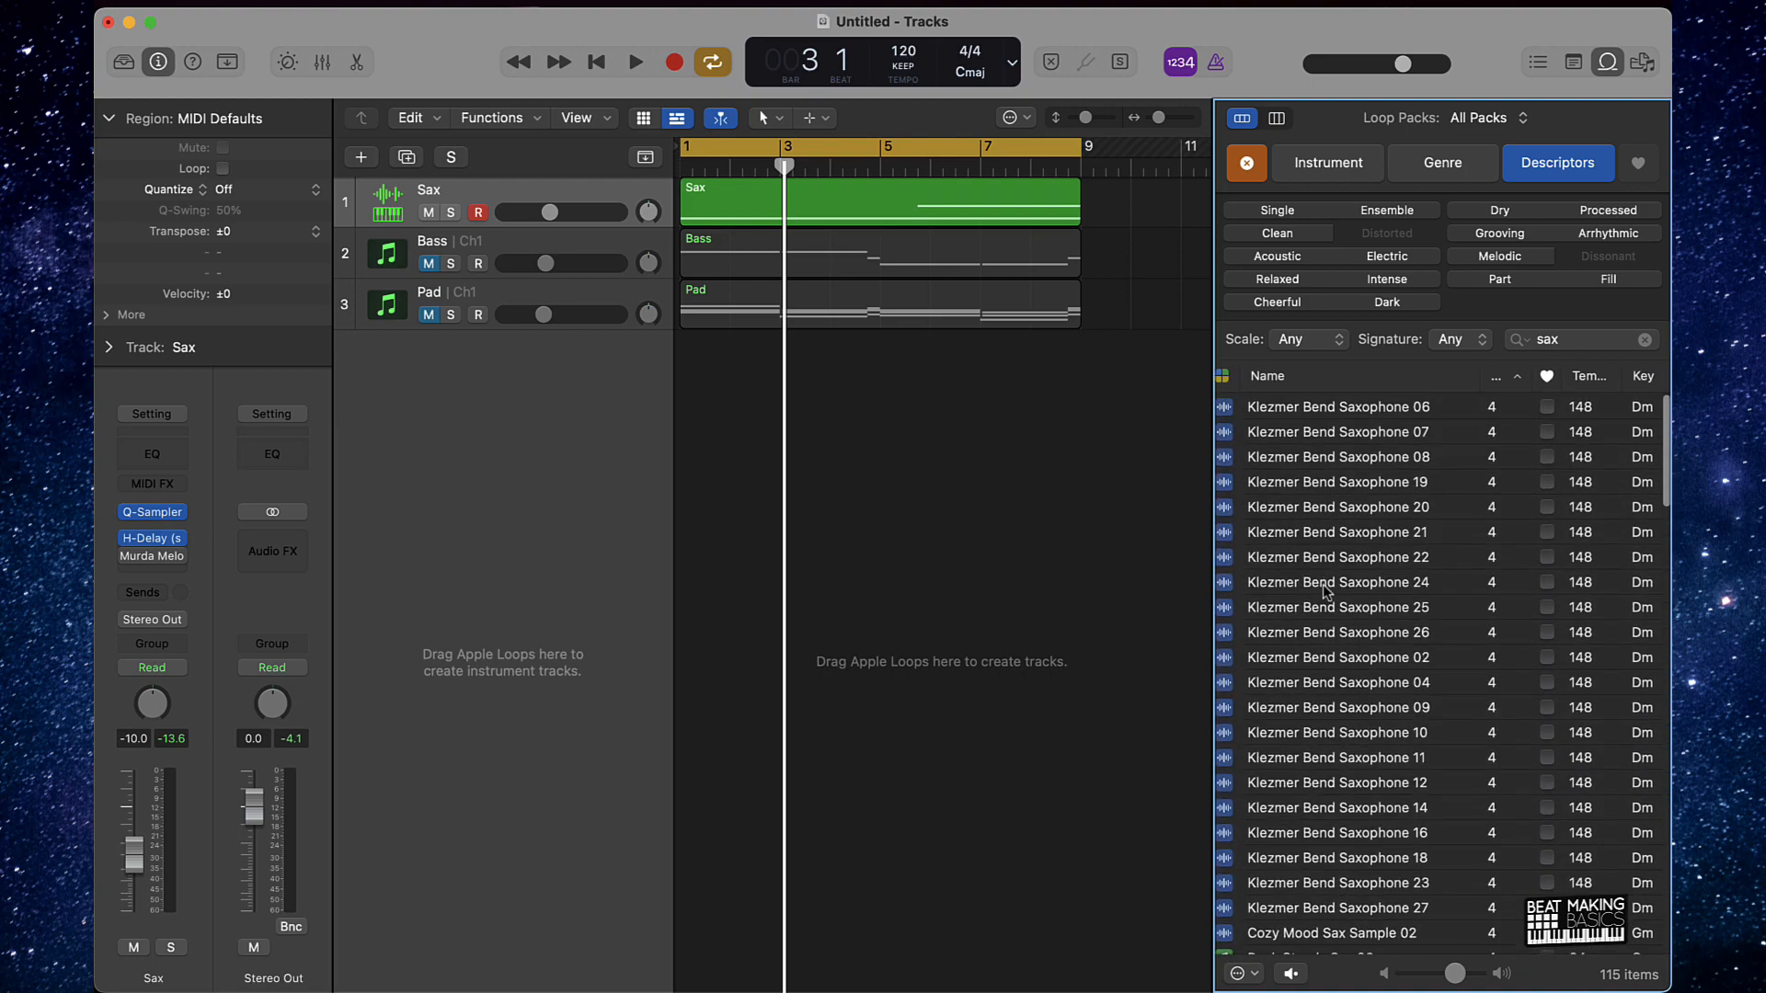
{"action": "left_click", "coordinate": [1608, 62]}
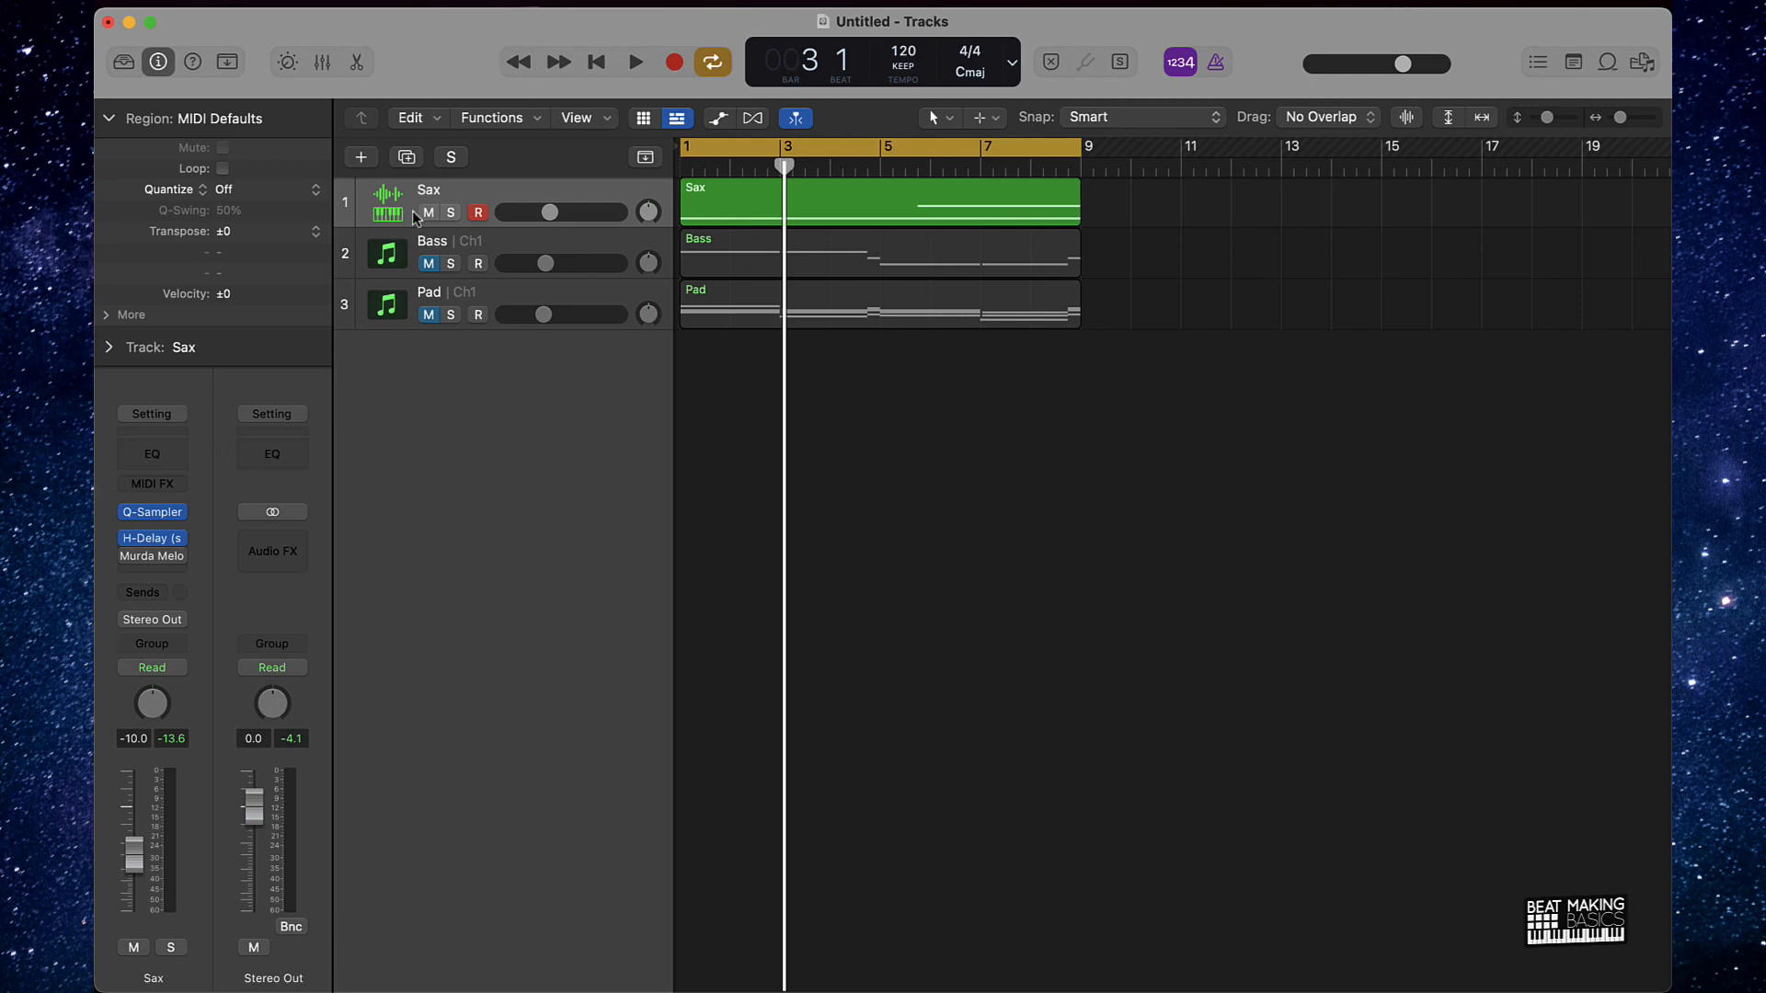
Create one software instrument track using the stereo Quick Sampler (Single Sample) instrument.
{"action": "left_click", "coordinate": [360, 159]}
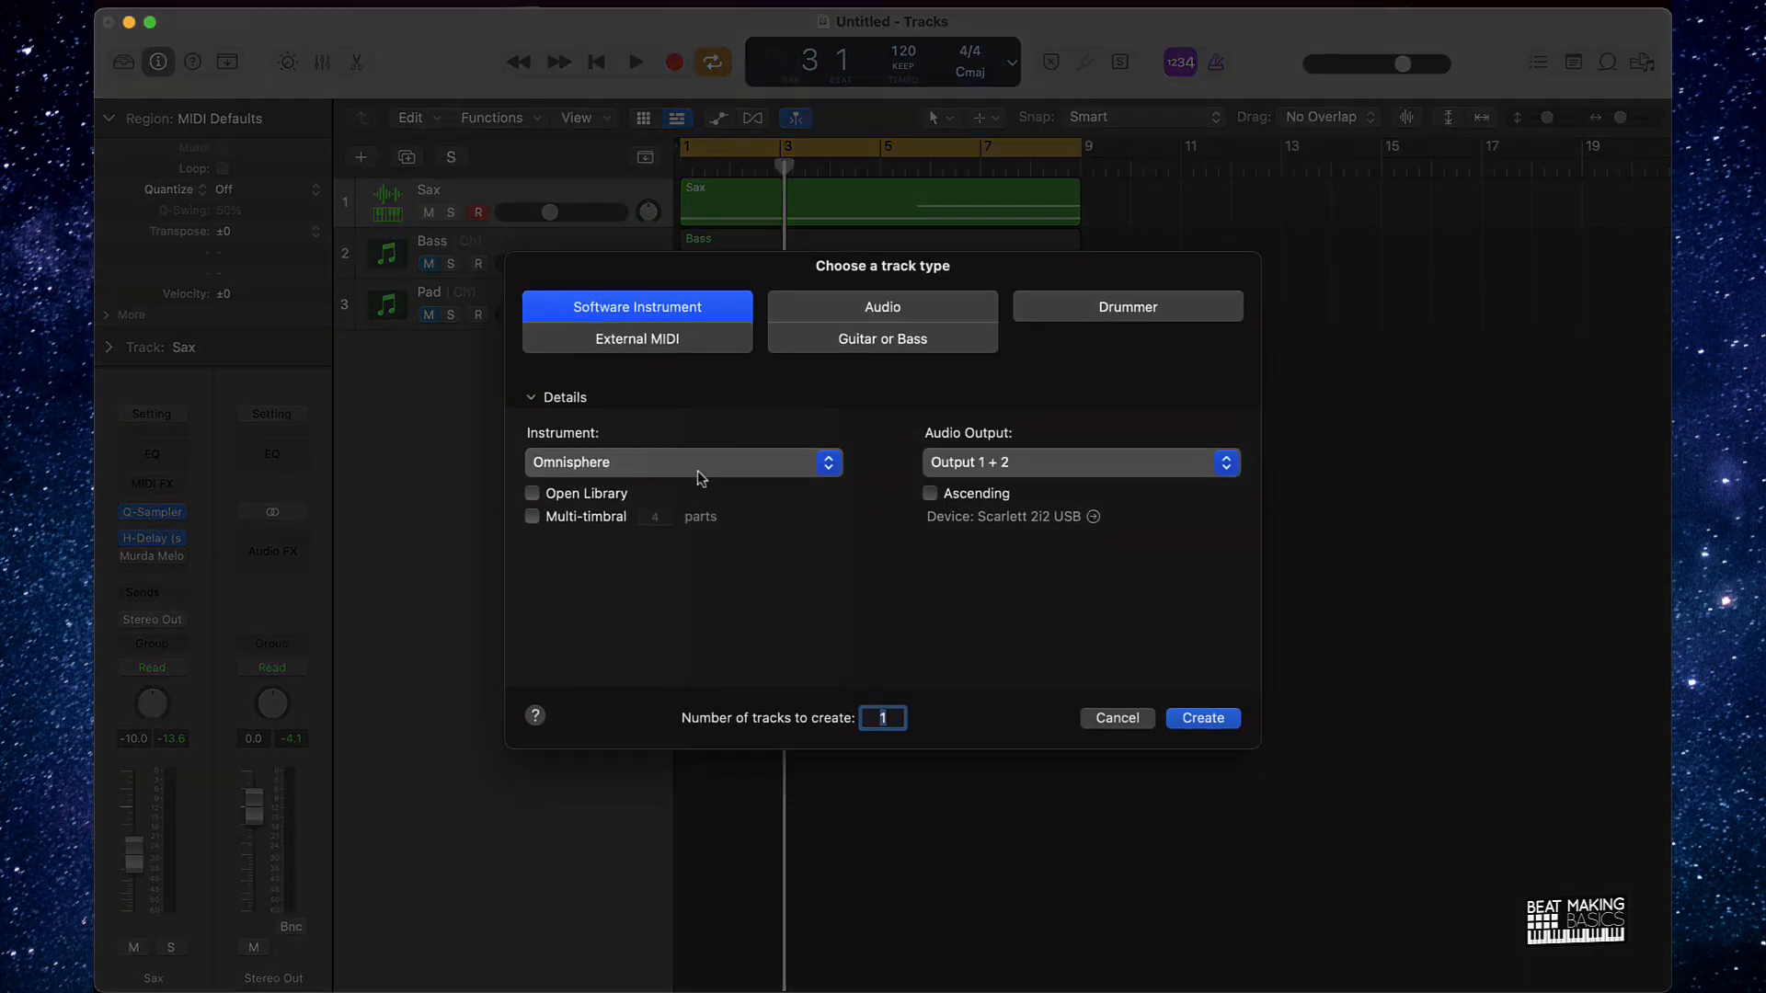
{"action": "left_click", "coordinate": [727, 465]}
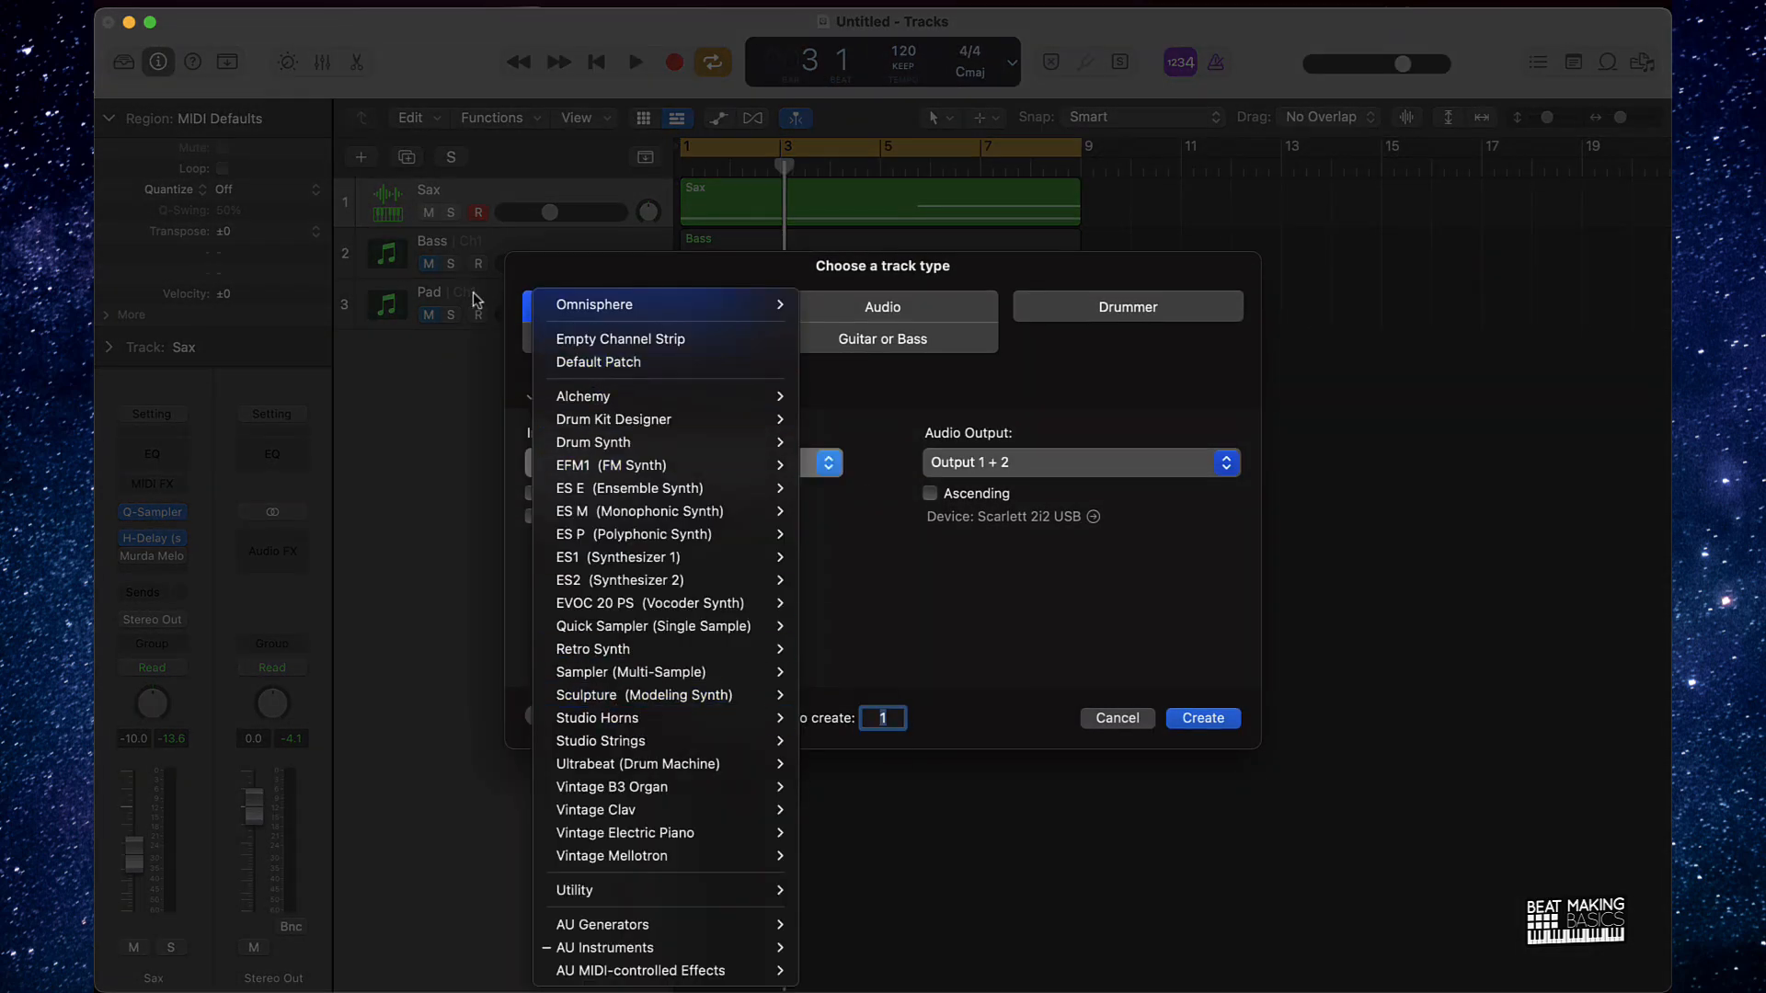
{"action": "mouse_move", "coordinate": [736, 626]}
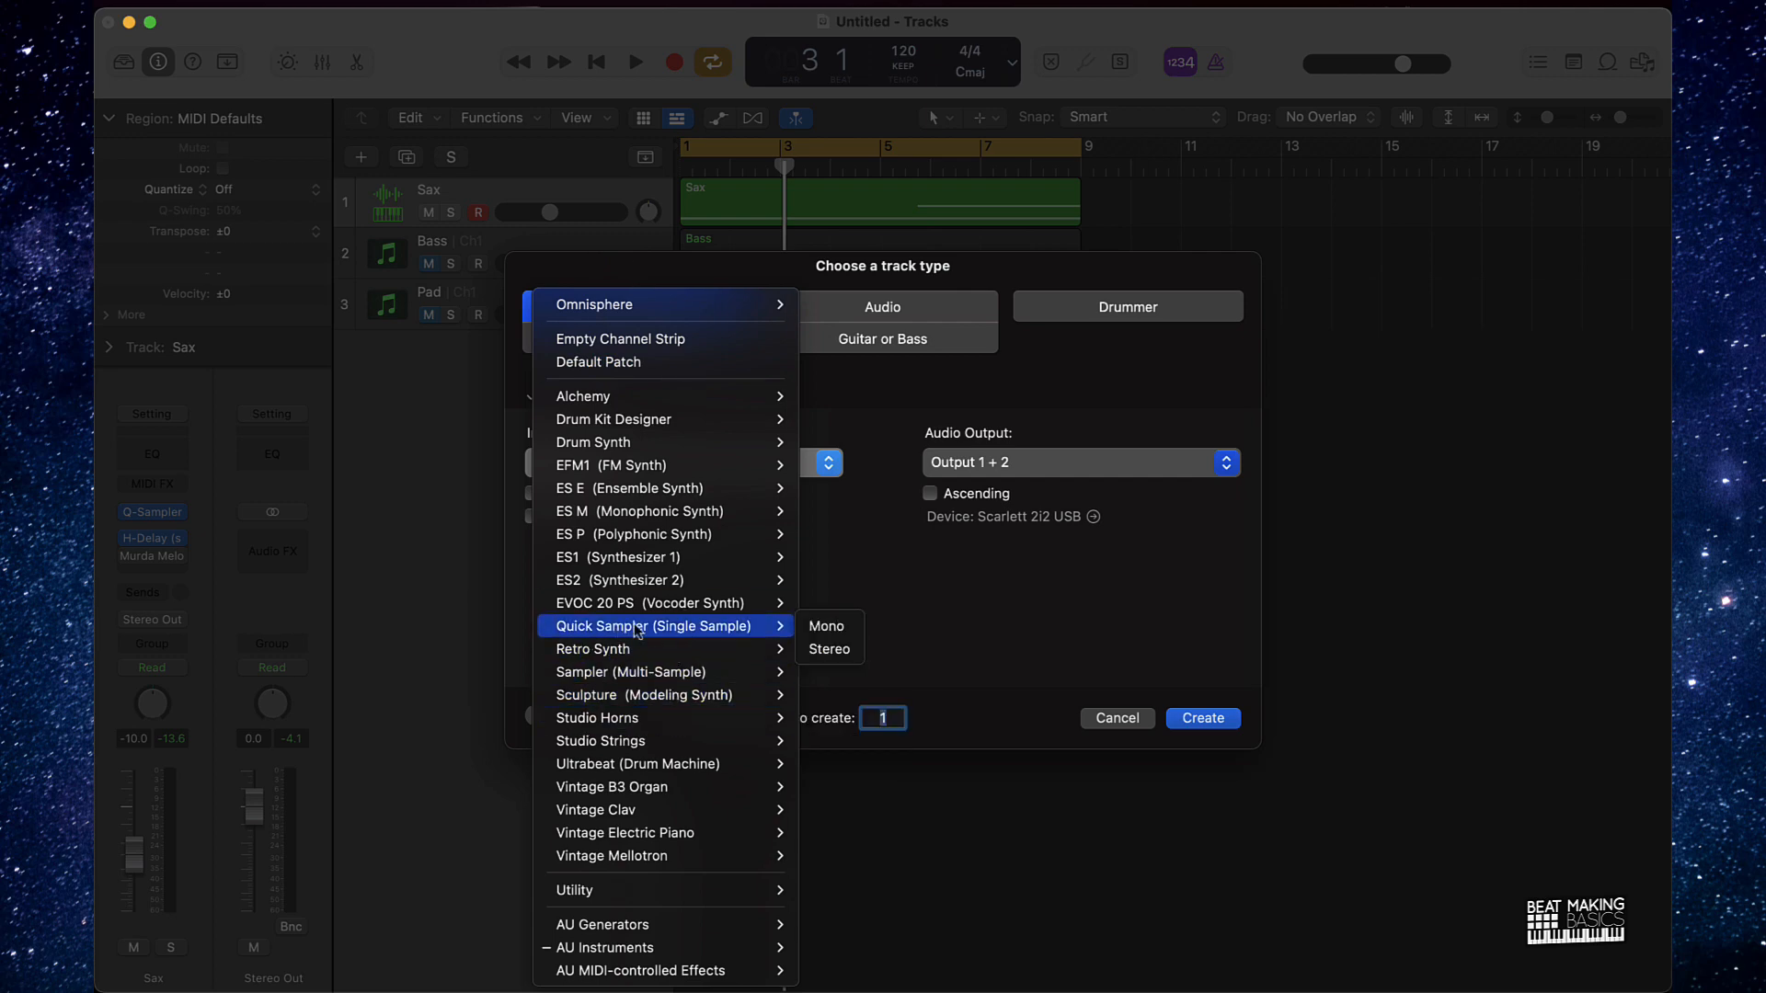
{"action": "left_click", "coordinate": [830, 651]}
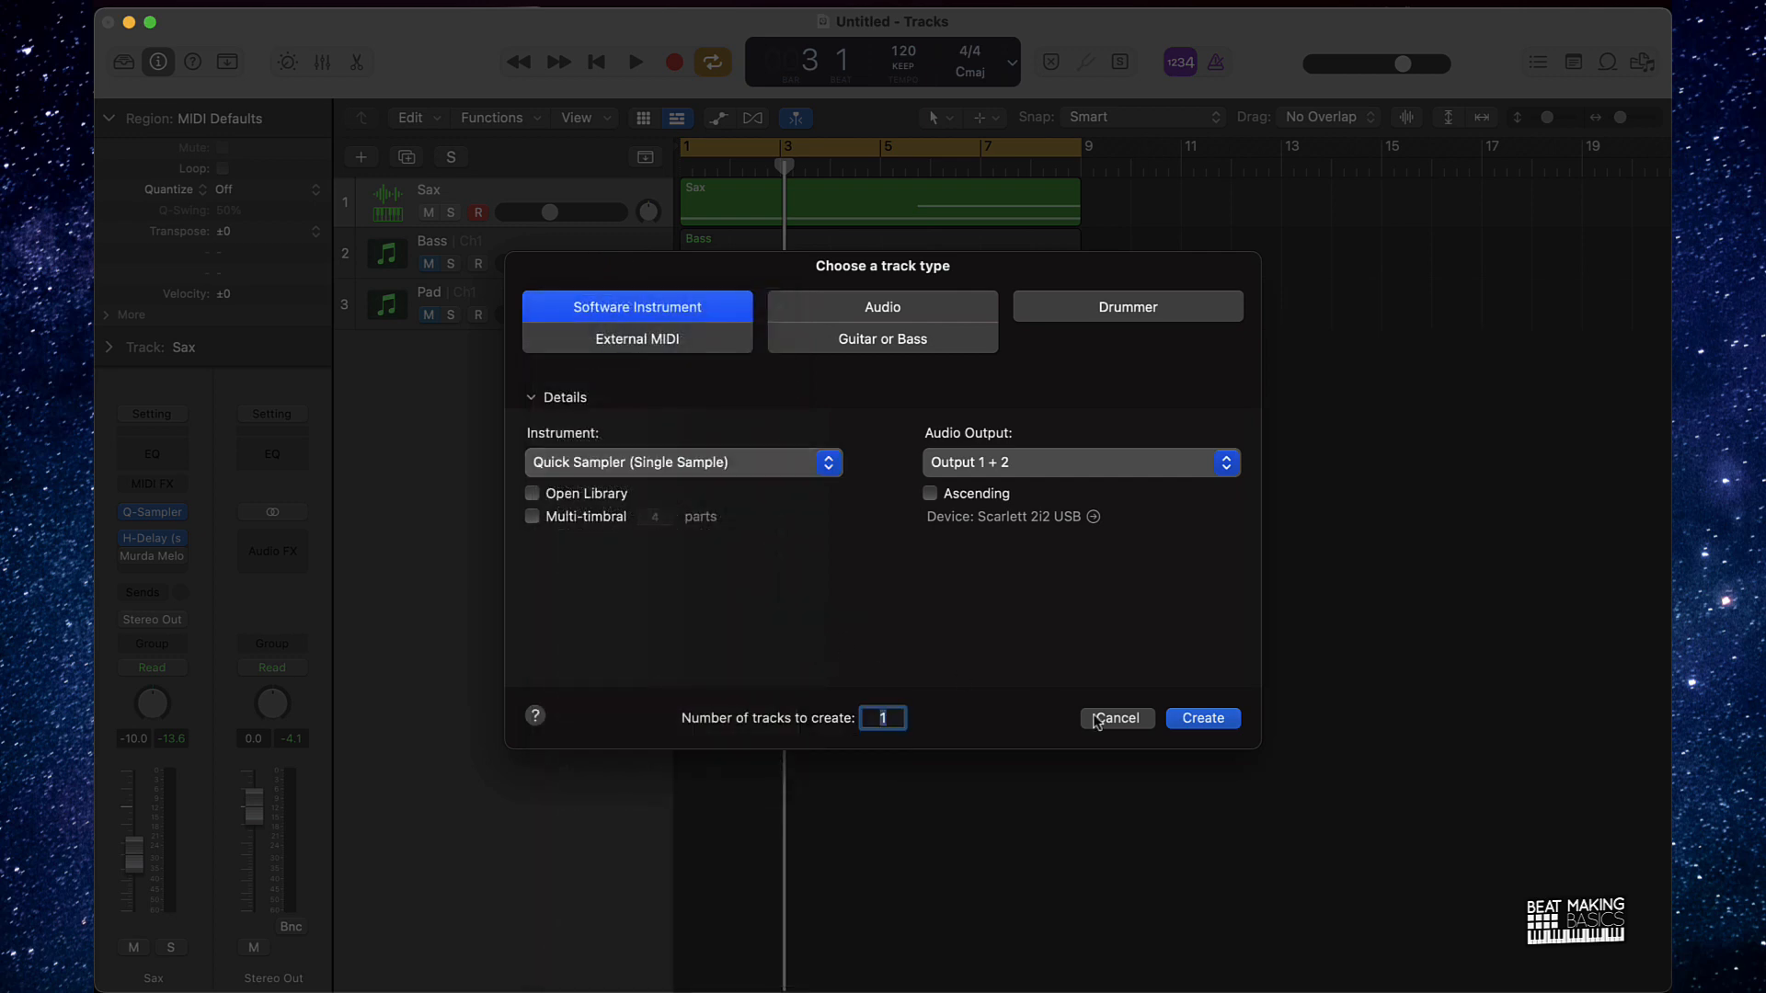
{"action": "left_click", "coordinate": [1218, 727]}
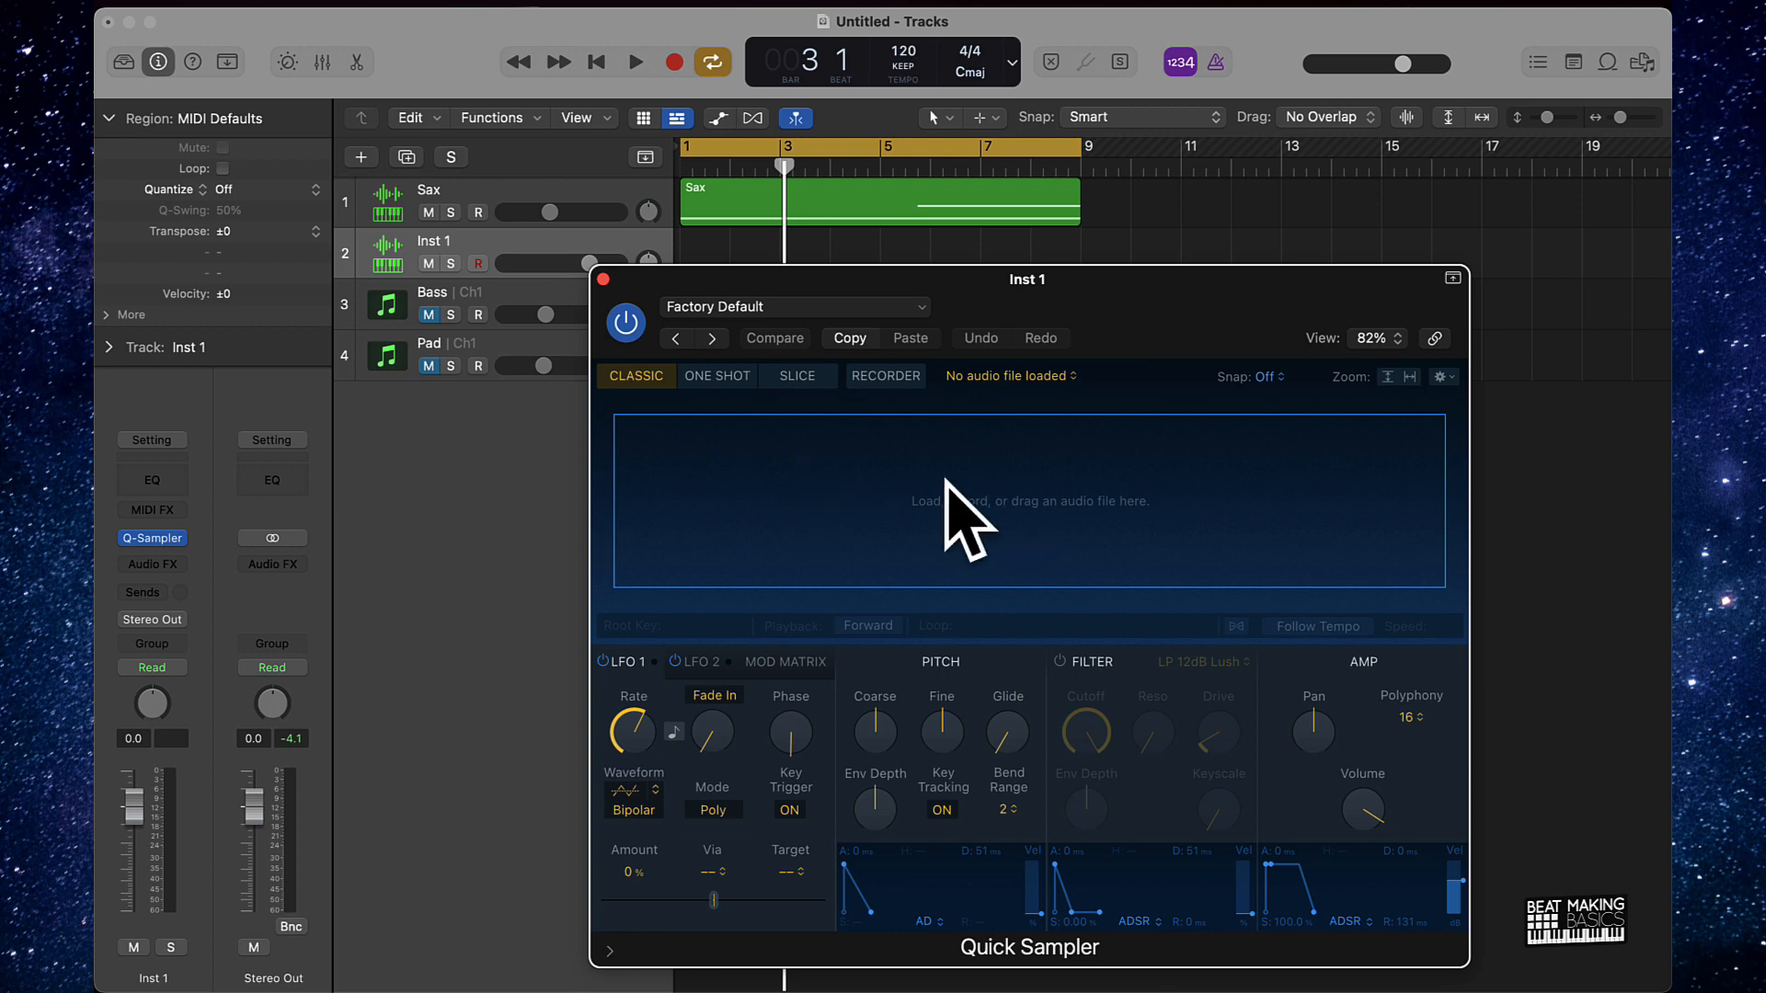
Try to load a Klezmer Bend Saxophone loop into the new track's Quick Sampler, and close the sampler and the loop library.
{"action": "left_click", "coordinate": [1608, 61]}
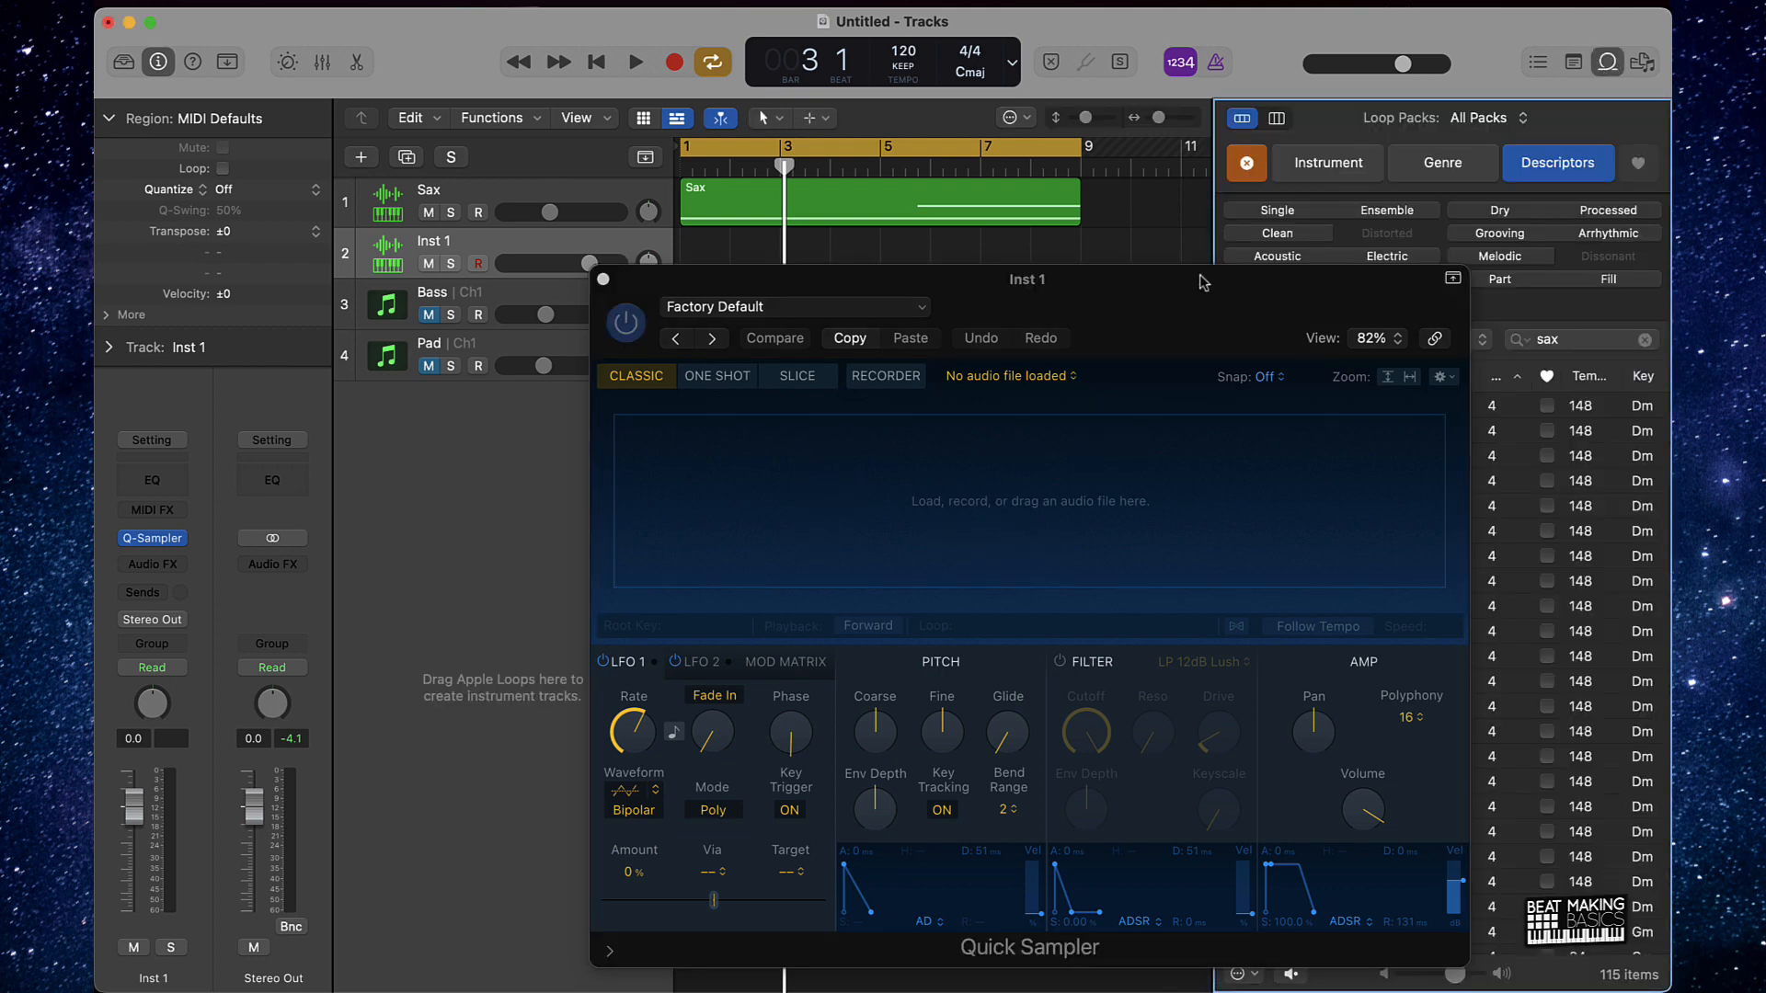
{"action": "left_click_drag", "start_coordinate": [1201, 283], "coordinate": [900, 183]}
{"action": "left_click_drag", "start_coordinate": [1306, 457], "coordinate": [815, 250]}
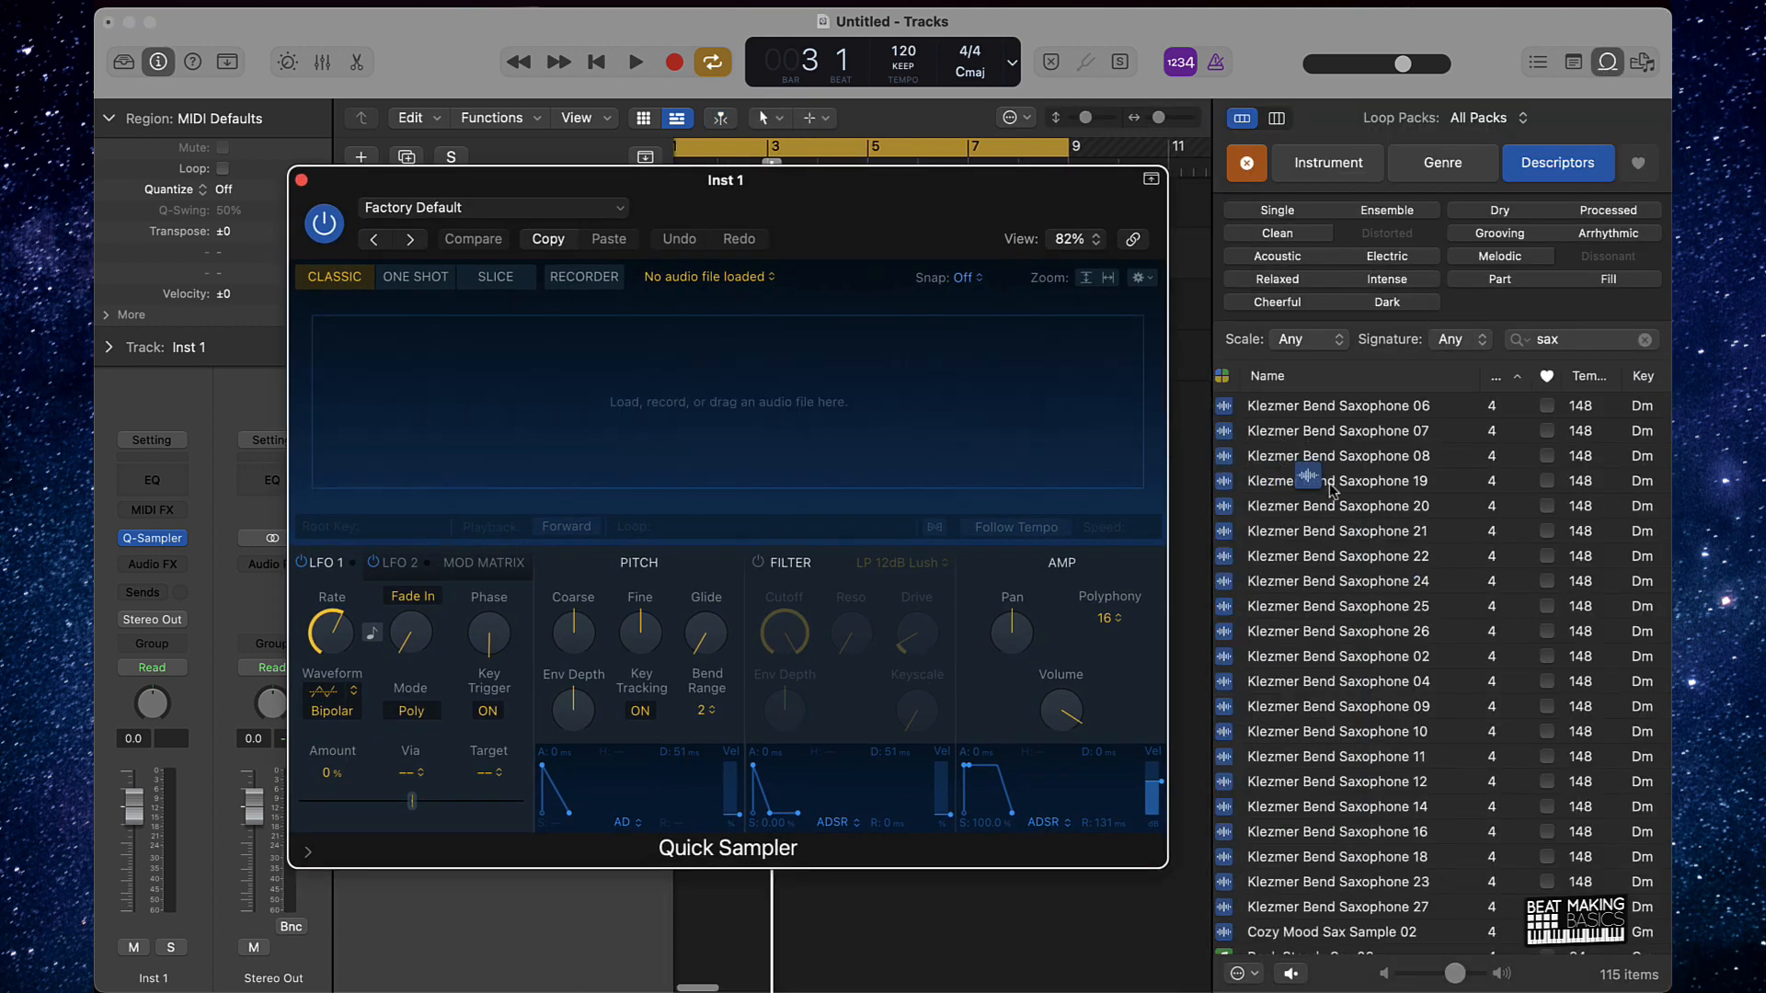
{"action": "left_click", "coordinate": [301, 181]}
{"action": "left_click", "coordinate": [1606, 65]}
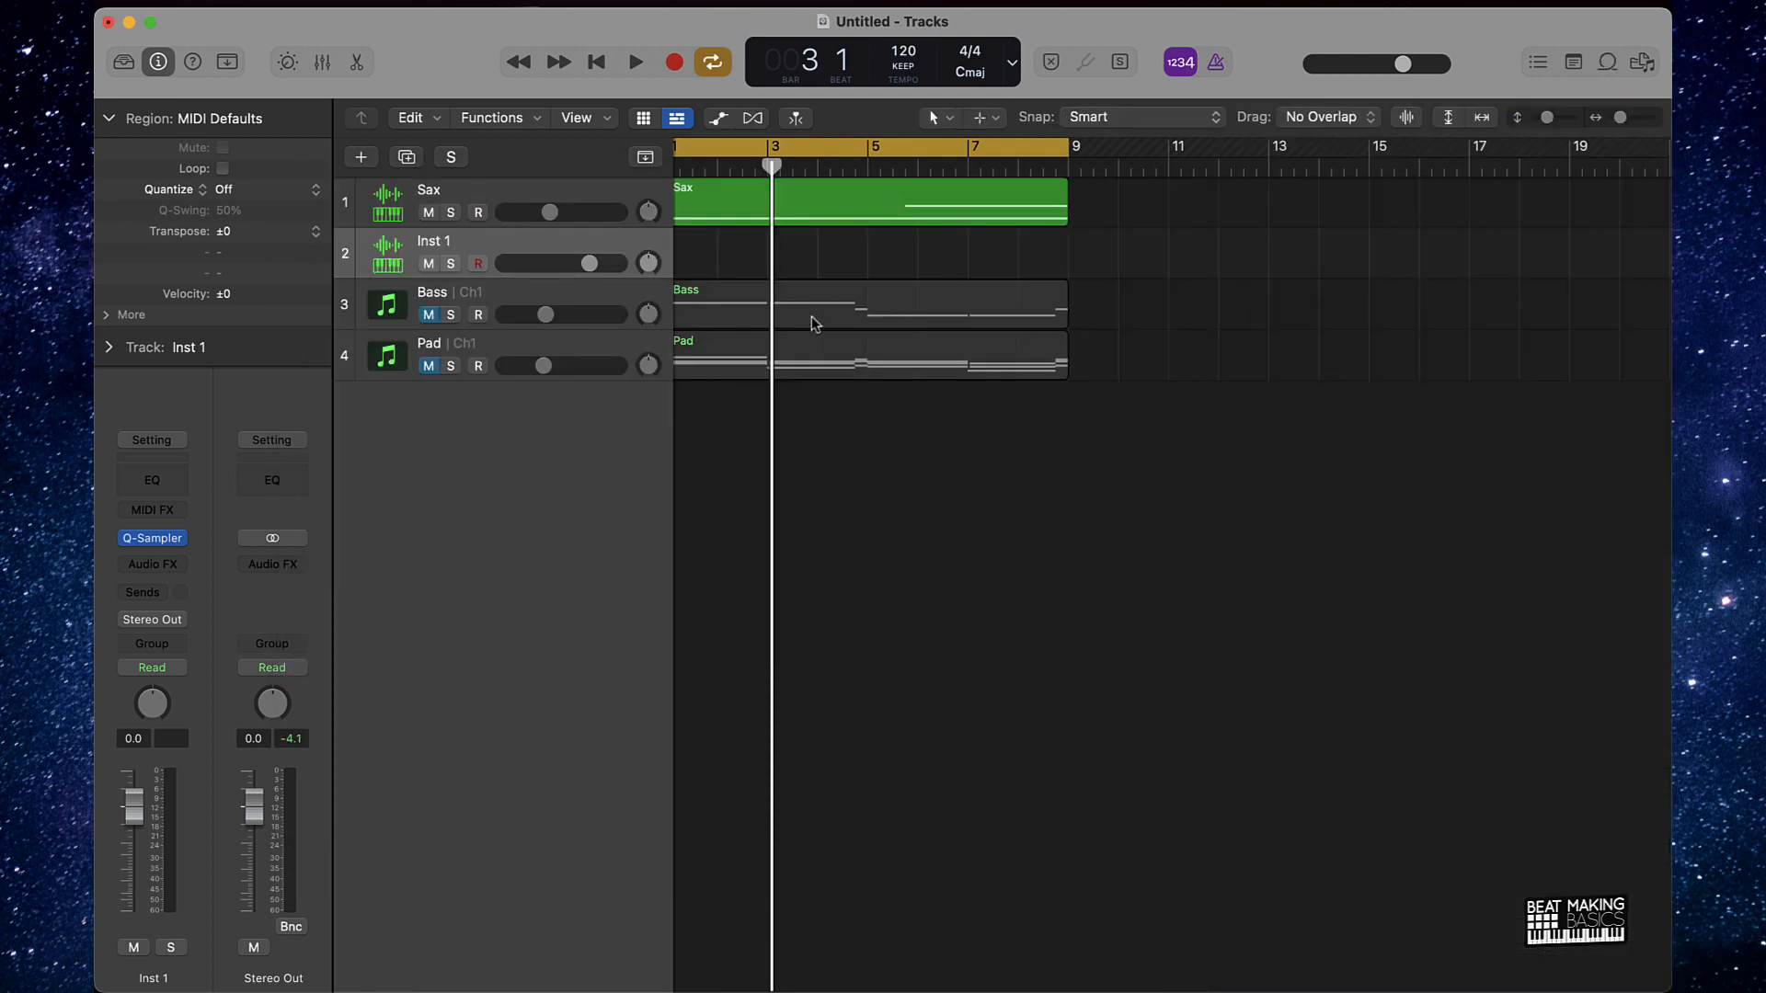
Examine the H-Delay plug-in settings on the Sax track and close the plug-in.
{"action": "left_click", "coordinate": [511, 198]}
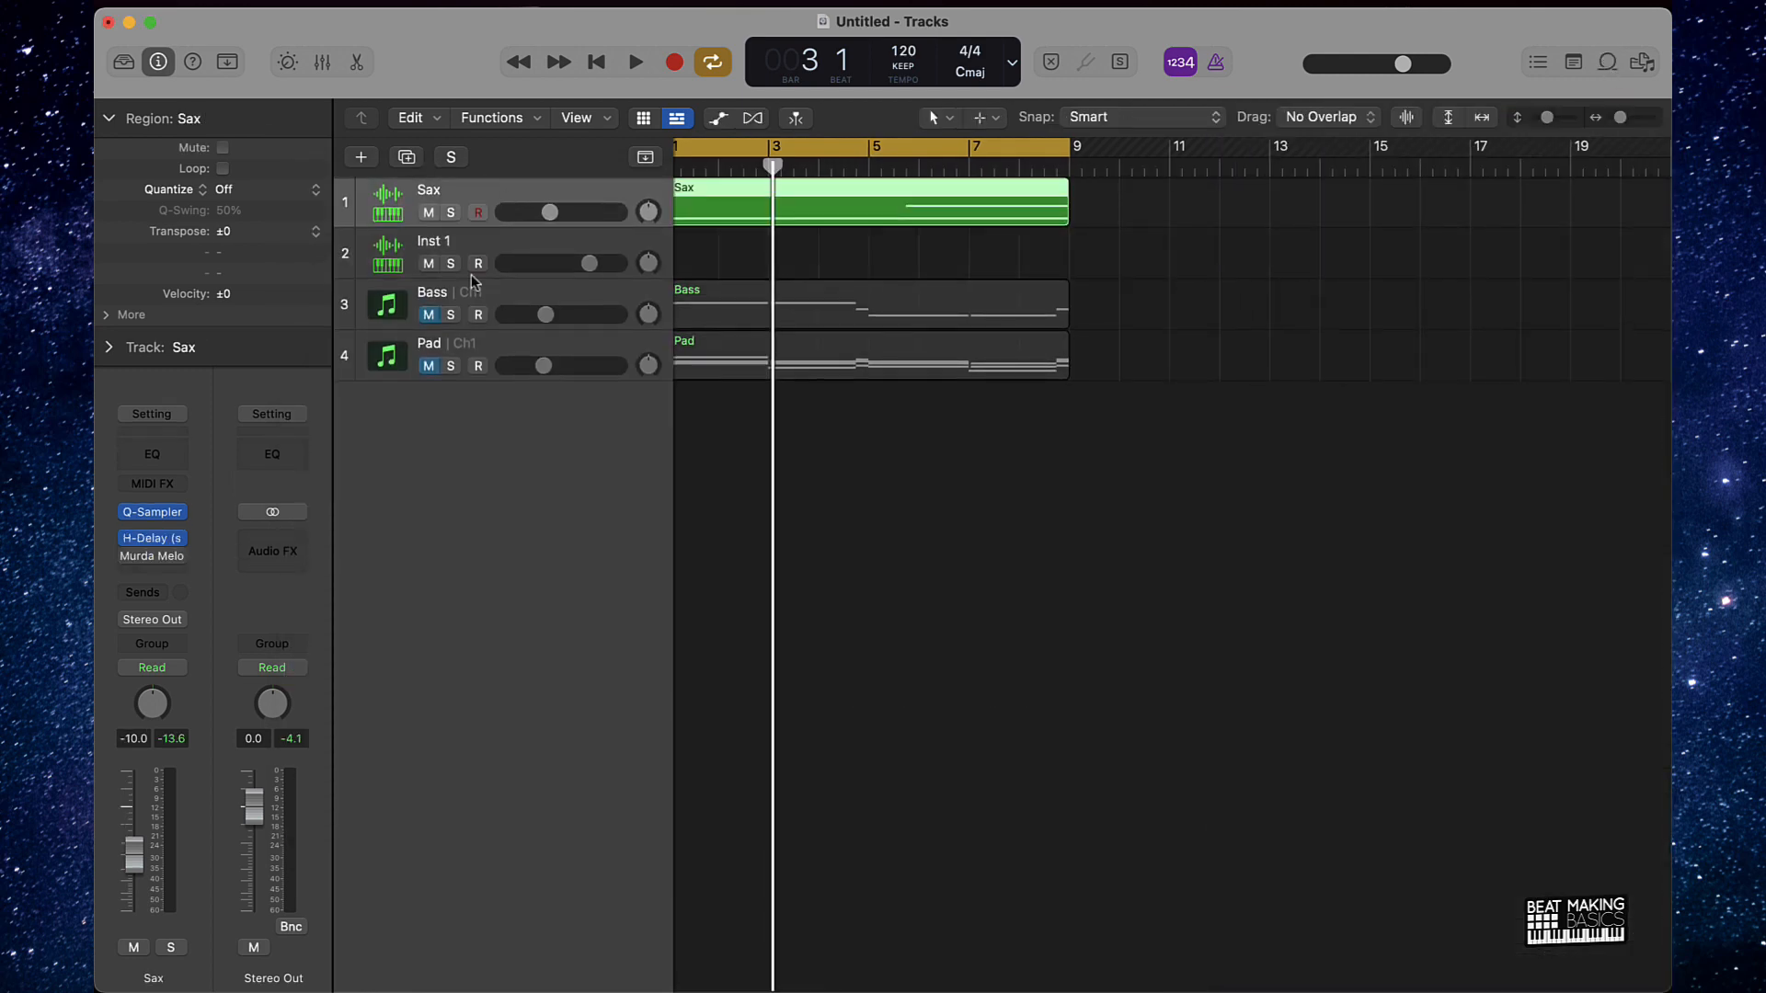
{"action": "left_click", "coordinate": [150, 539]}
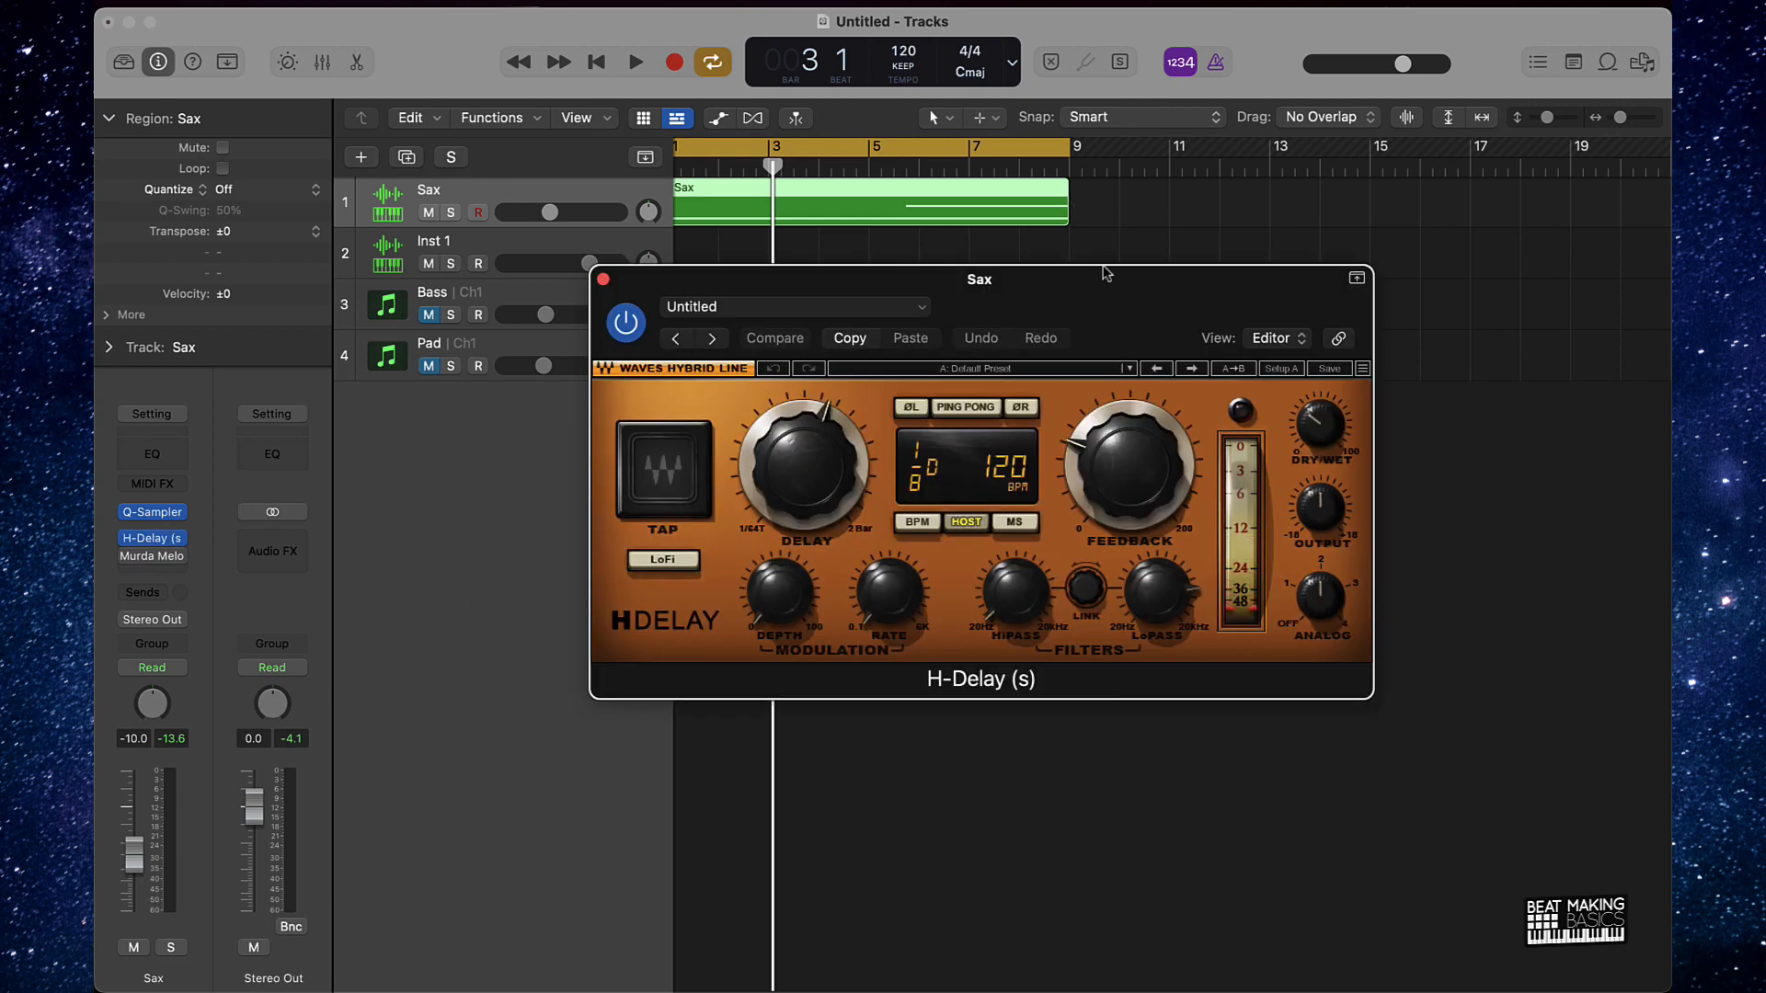
{"action": "left_click_drag", "start_coordinate": [1101, 302], "coordinate": [911, 462]}
{"action": "left_click", "coordinate": [415, 438]}
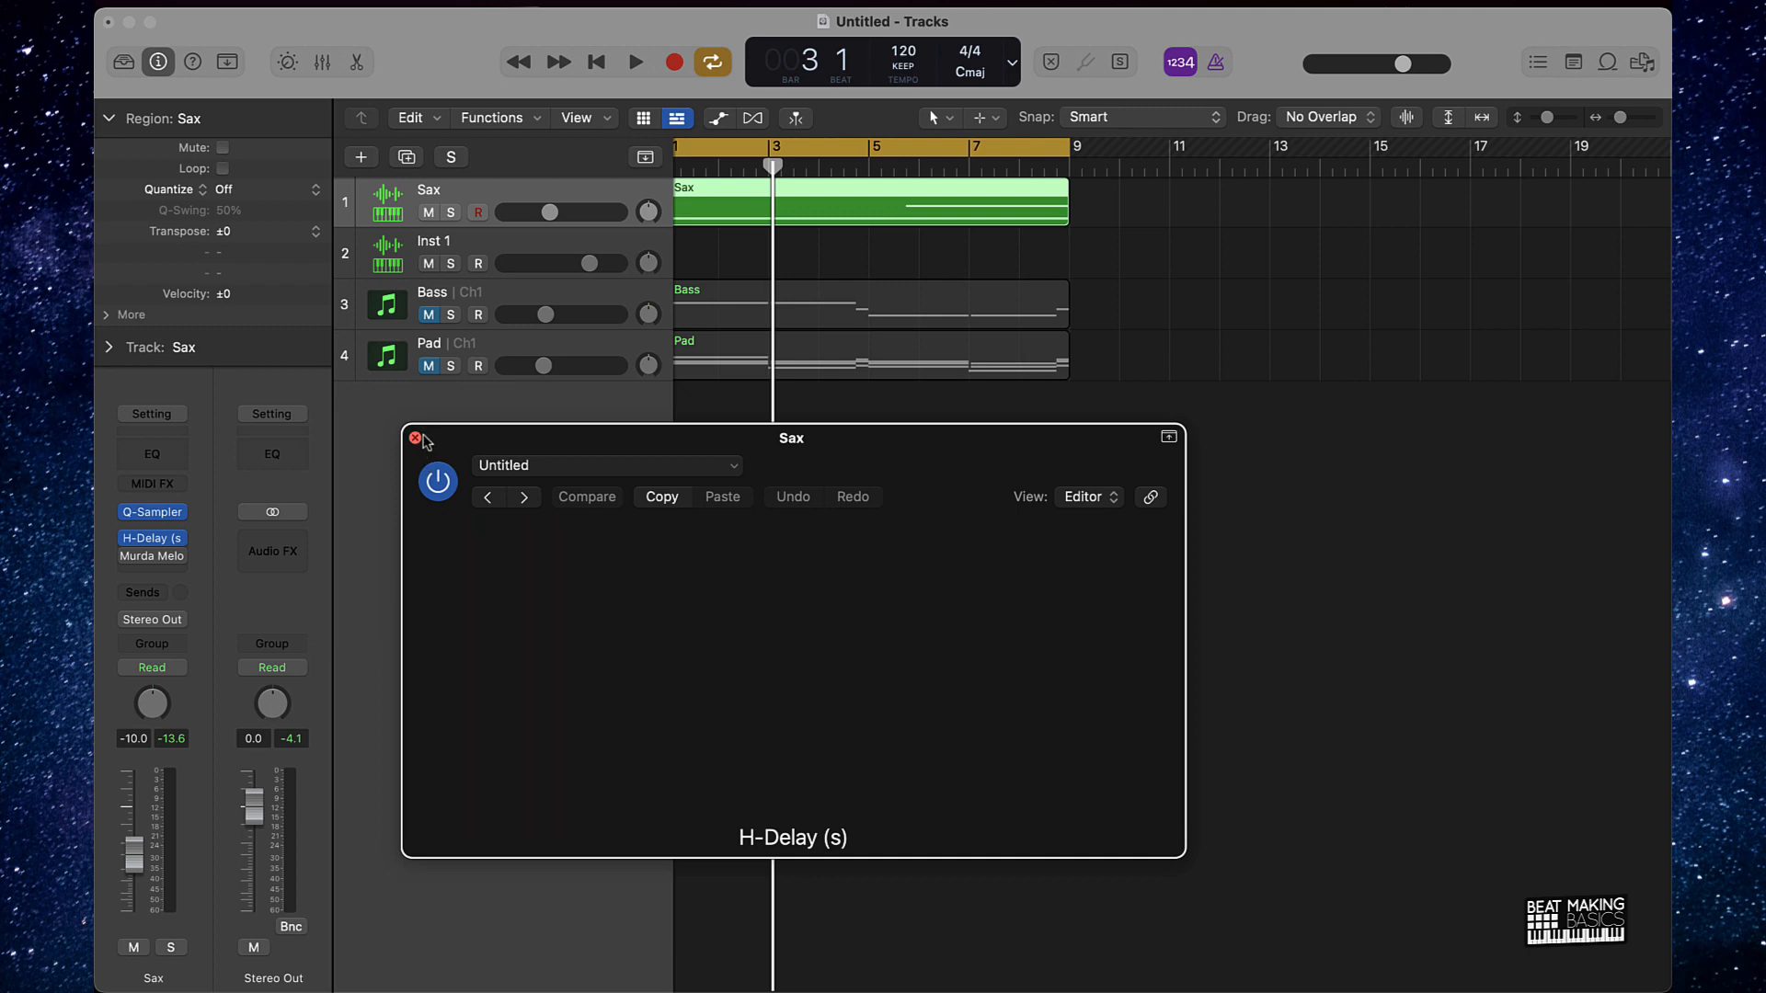
{"action": "left_click", "coordinate": [1049, 486]}
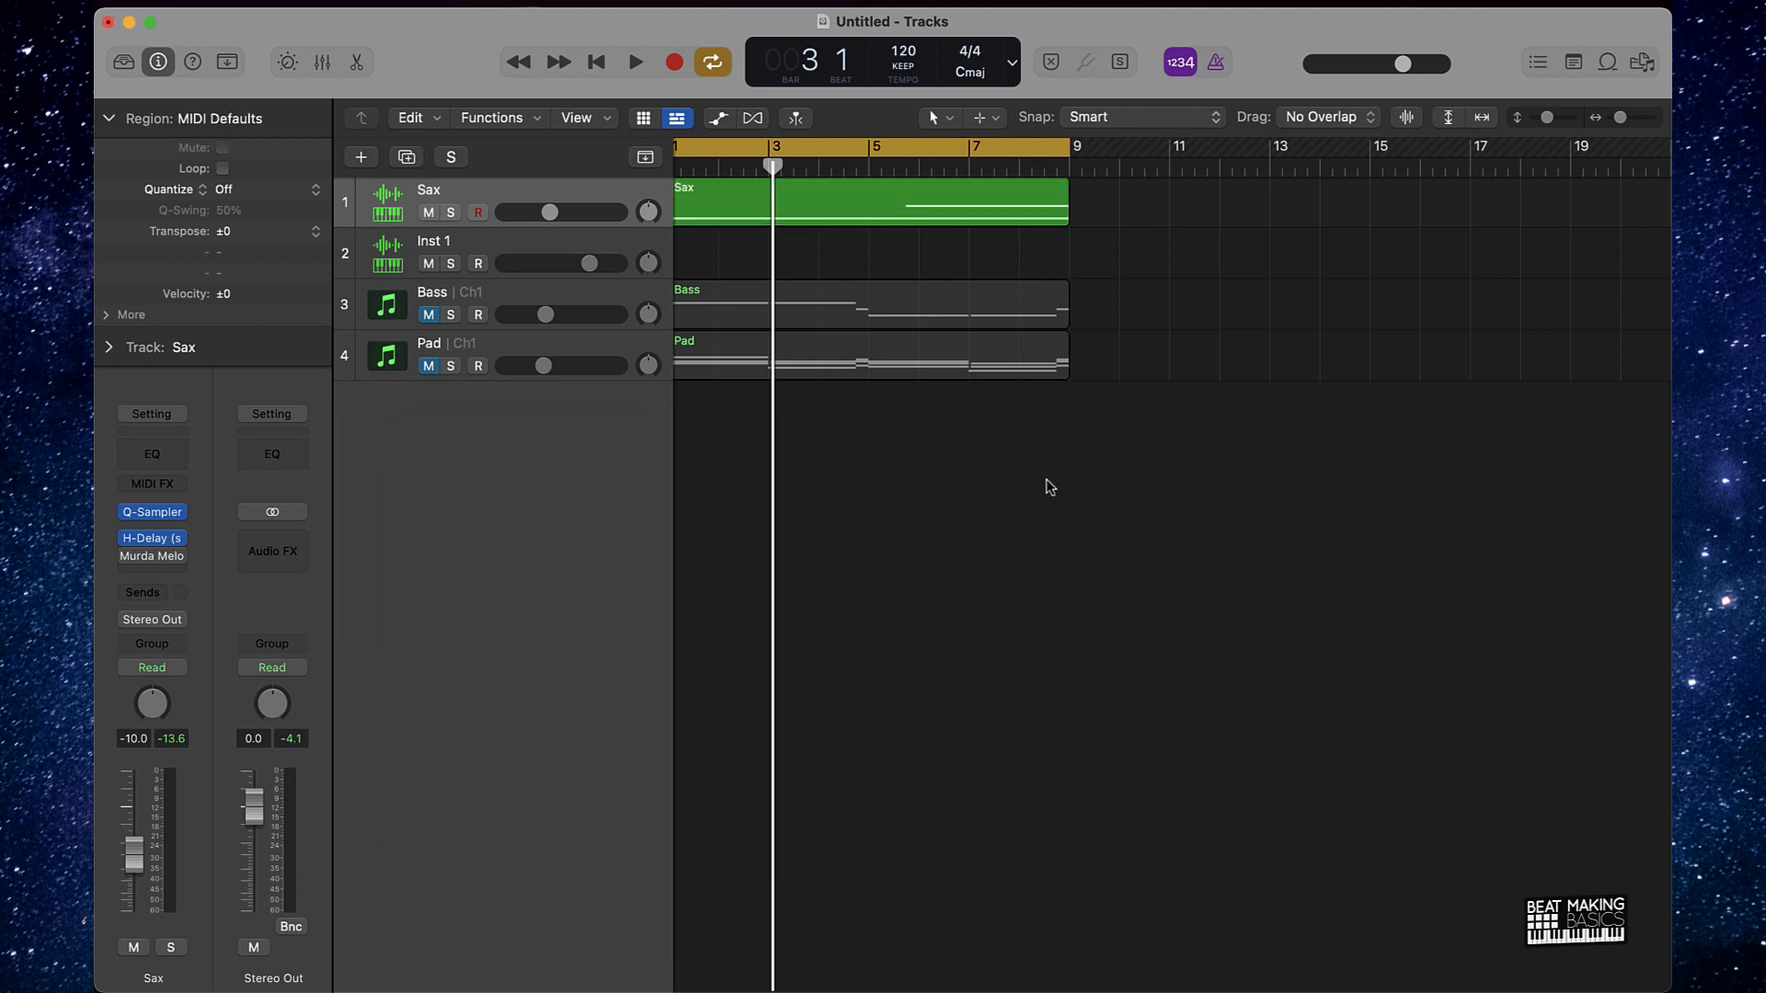
Play the Sax part from the beginning to audition it without Murda Melodies.
{"action": "key", "text": "Return"}
{"action": "key", "text": "space"}
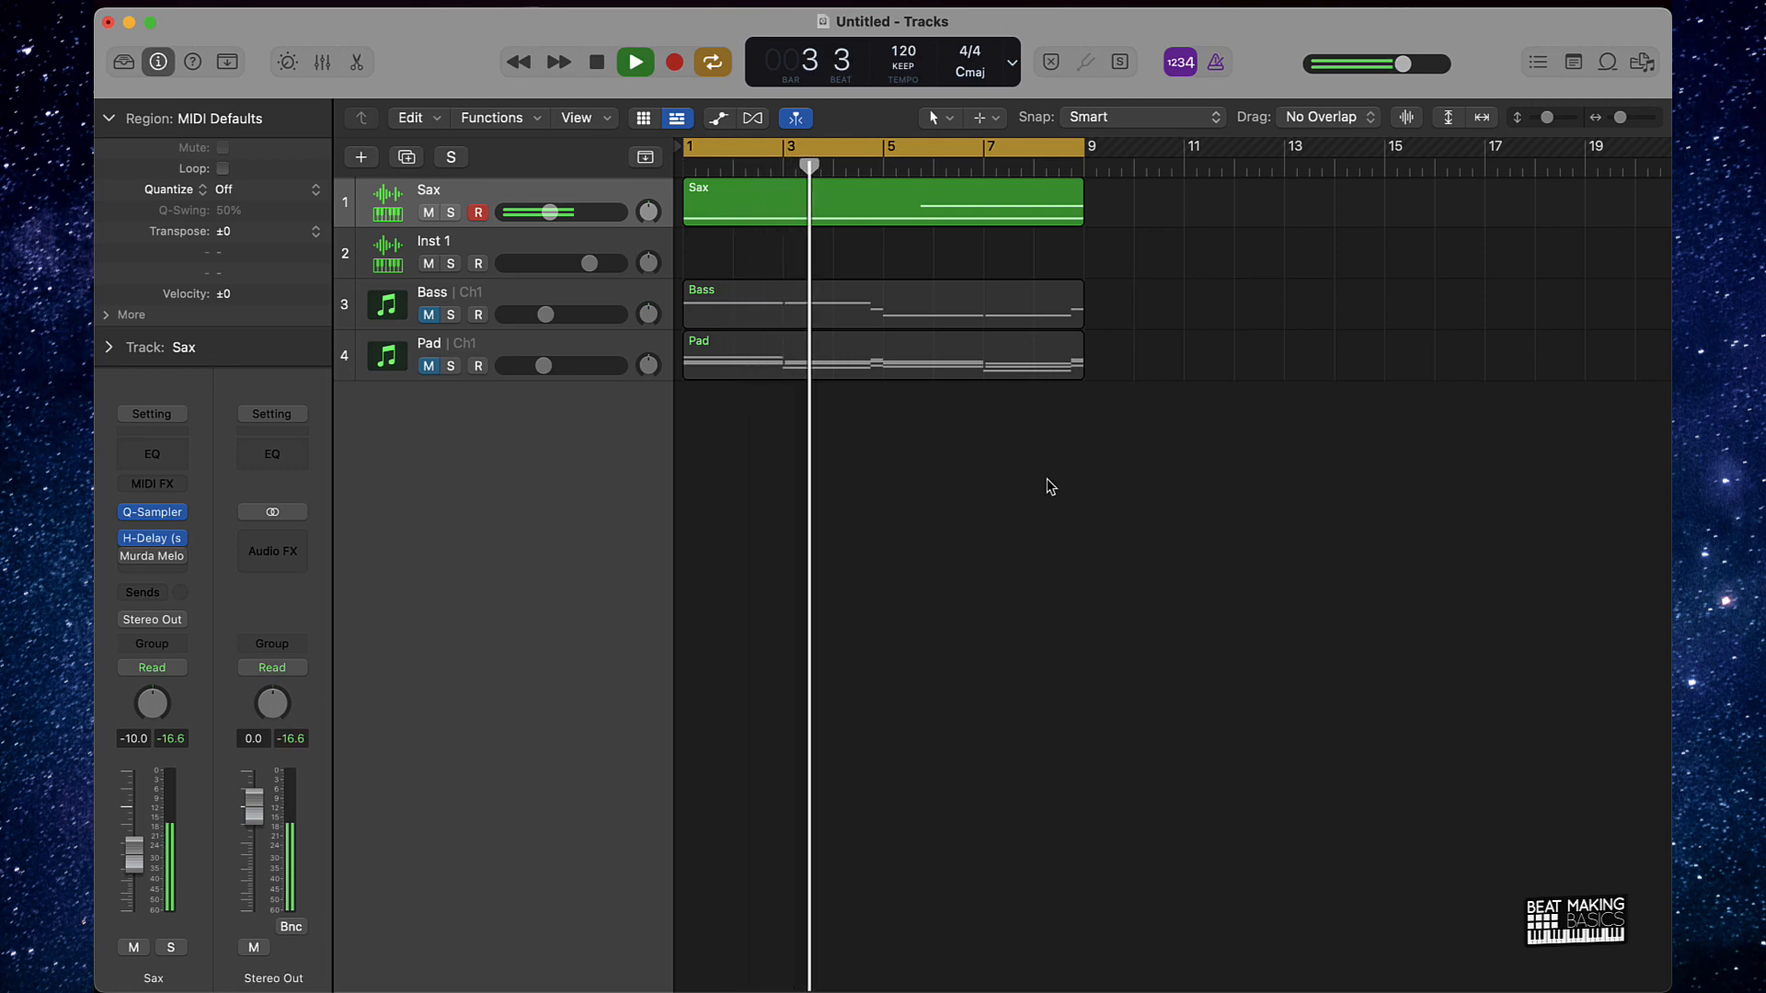
{"action": "key", "text": "space"}
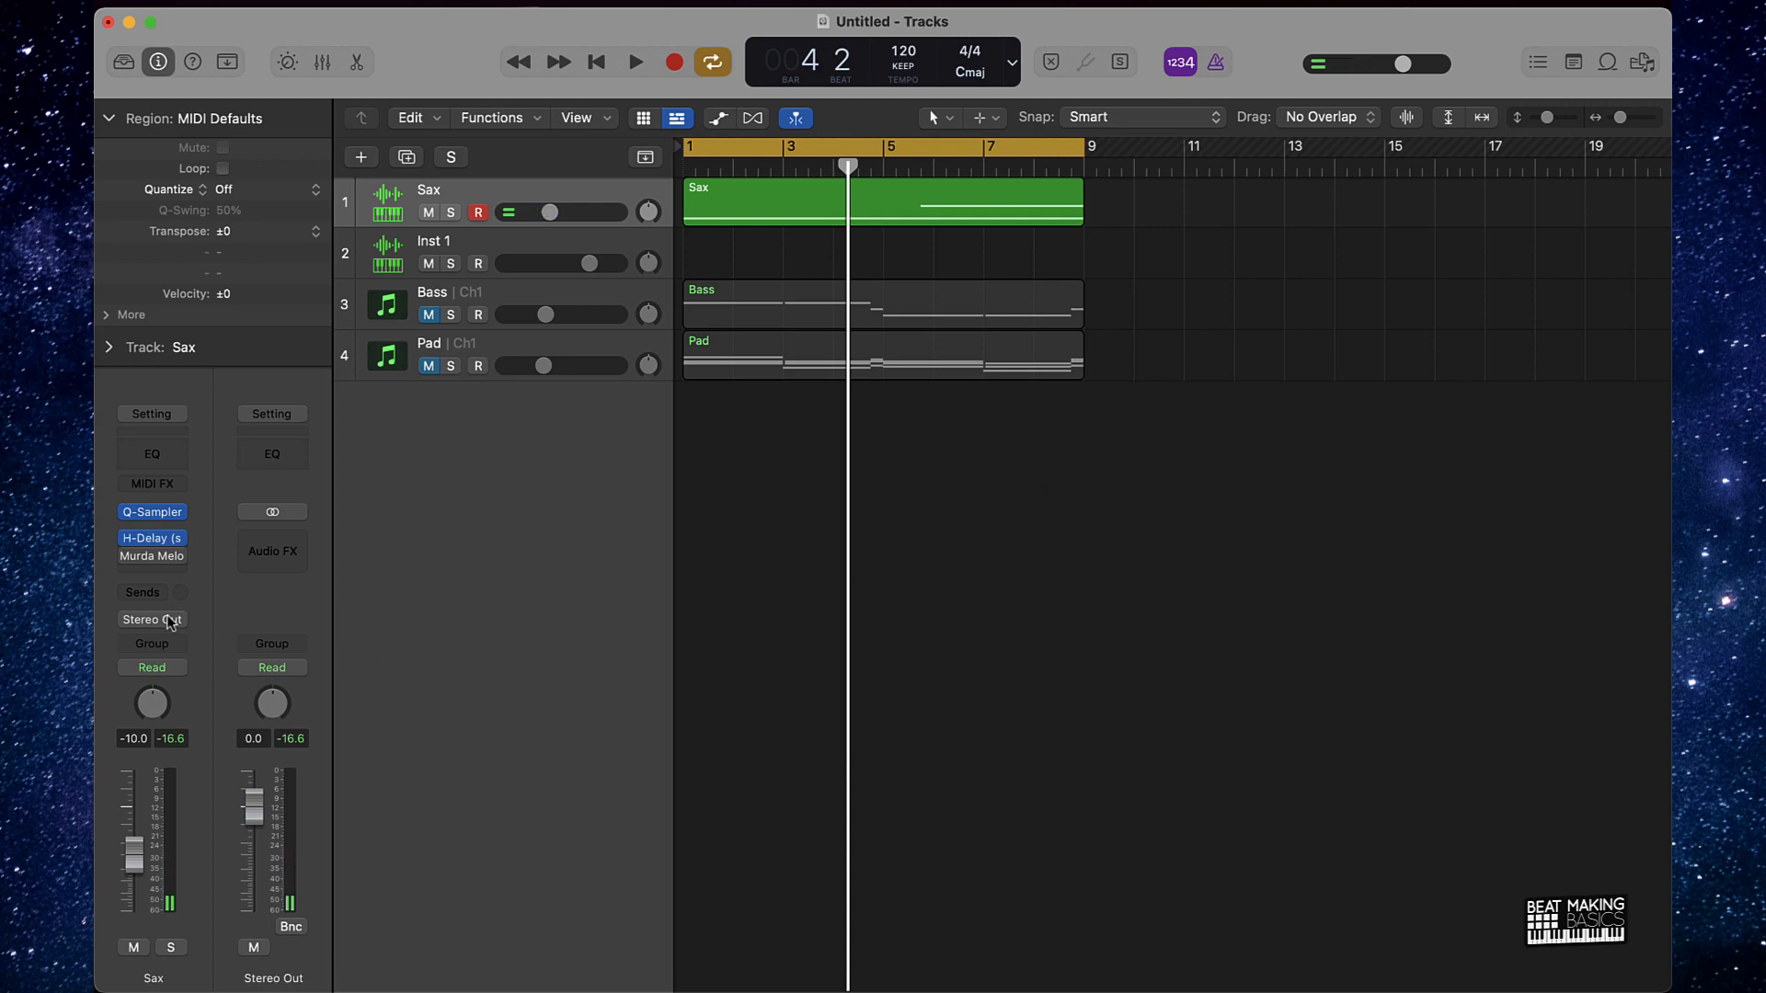
Audition the Sax part from the beginning with the Murda Melodies Wonder preset switched on, and bypass the plug-in again.
{"action": "mouse_move", "coordinate": [152, 563]}
{"action": "left_click", "coordinate": [156, 557]}
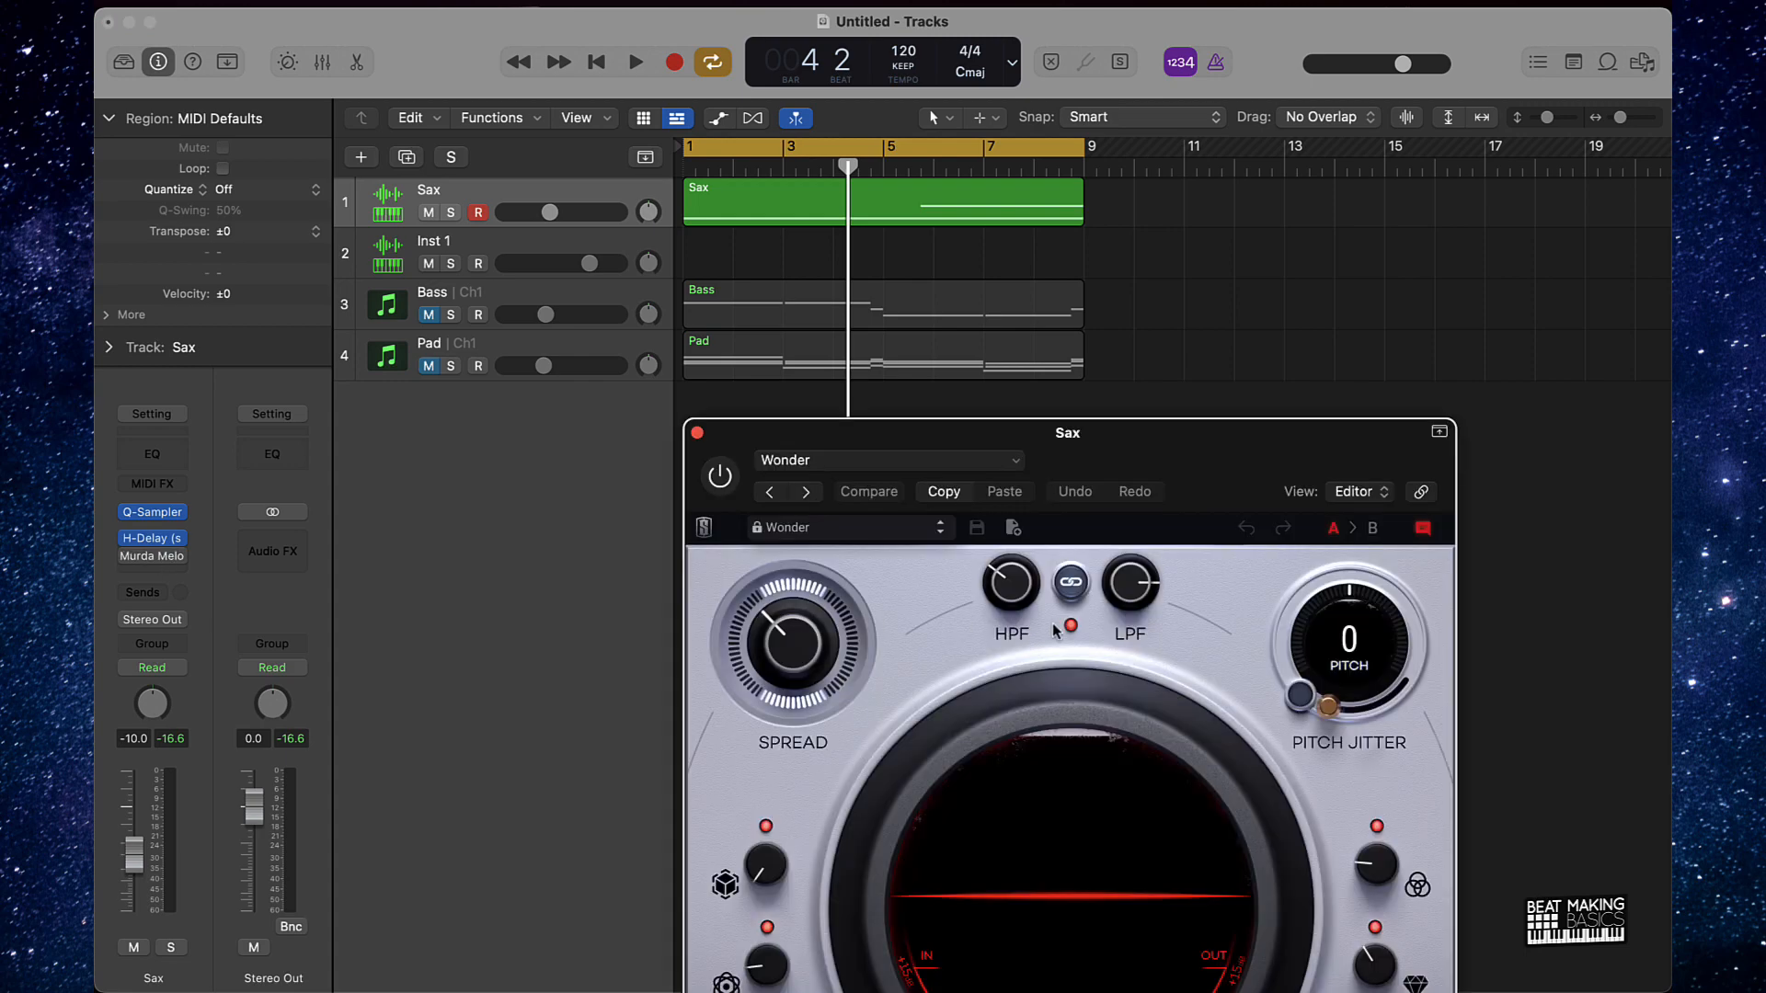
{"action": "left_click_drag", "start_coordinate": [1185, 470], "coordinate": [910, 175]}
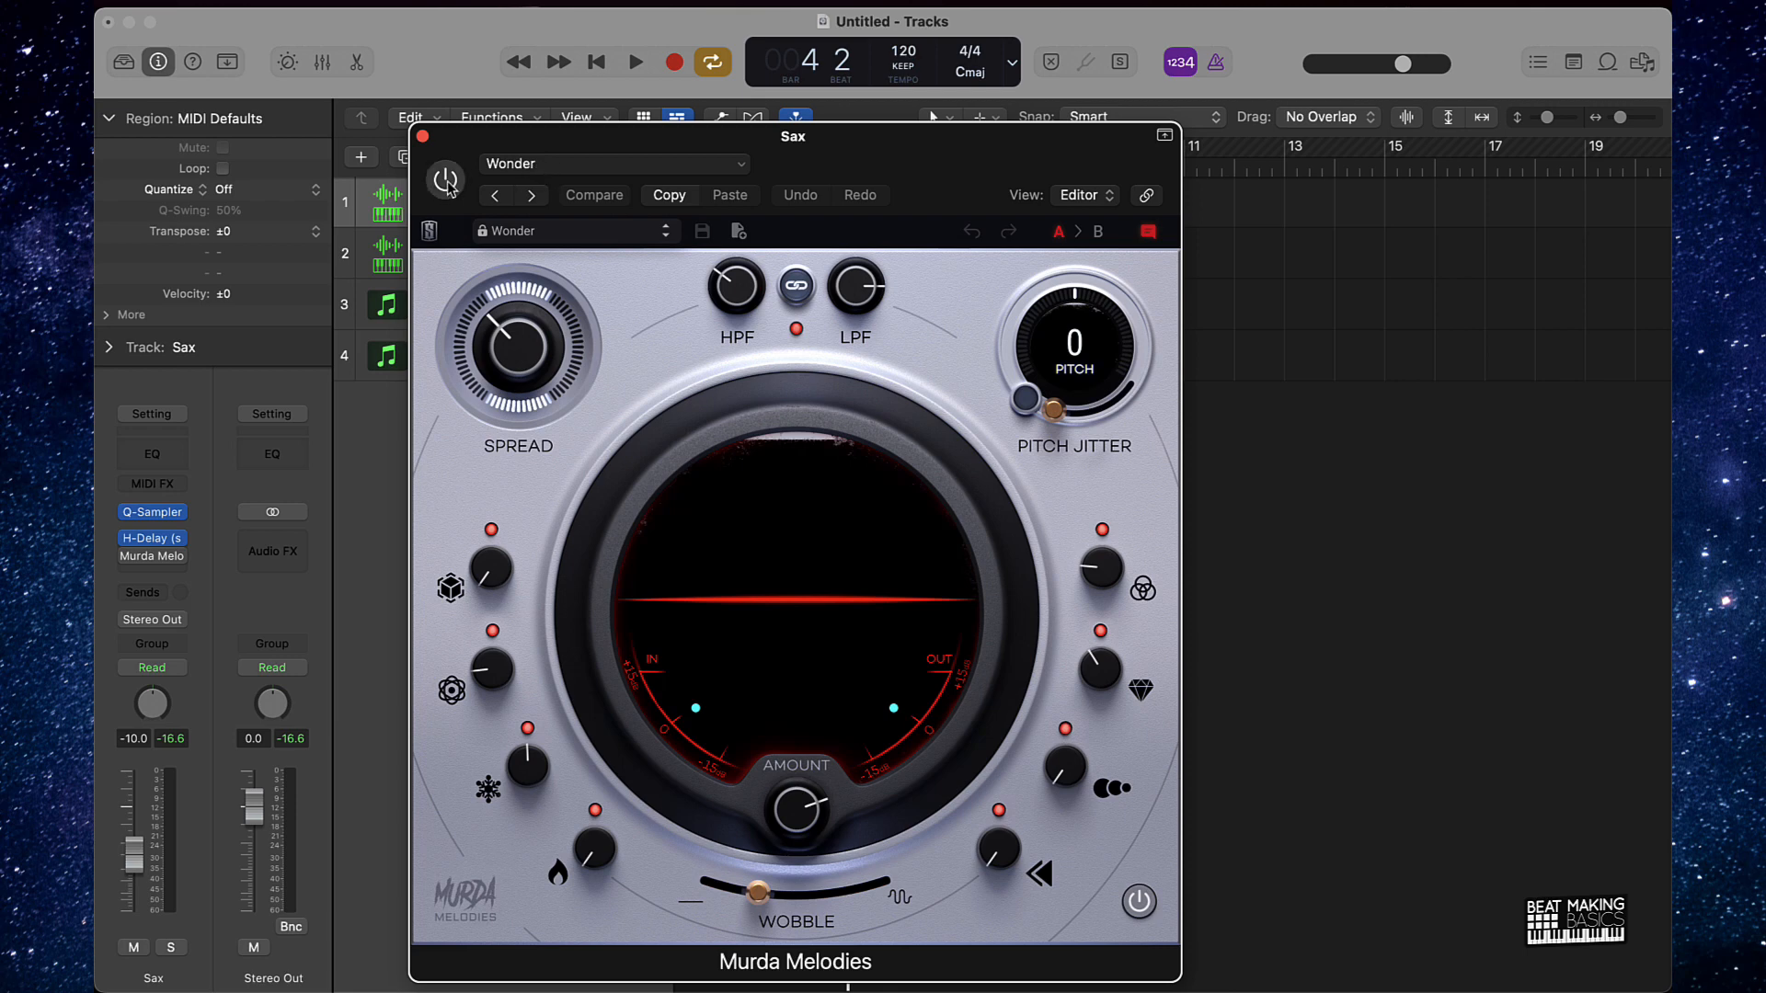
{"action": "left_click", "coordinate": [422, 136]}
{"action": "key", "text": "Return"}
{"action": "key", "text": "space"}
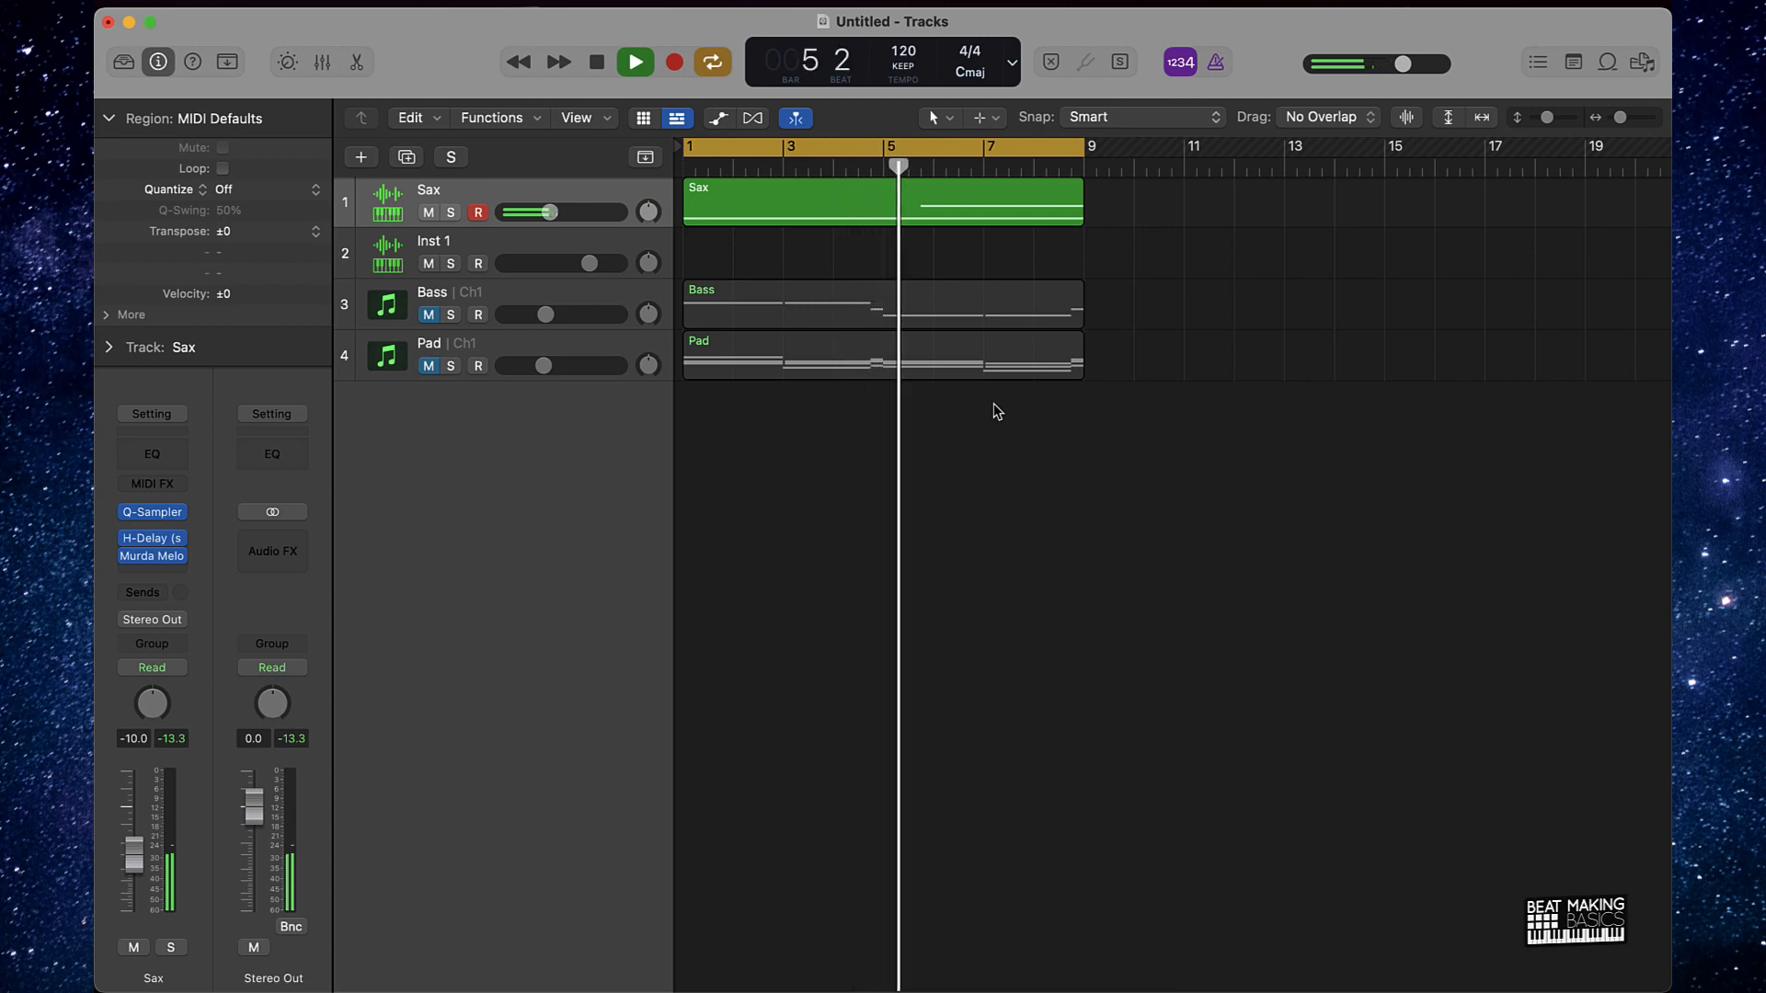
{"action": "key", "text": "space"}
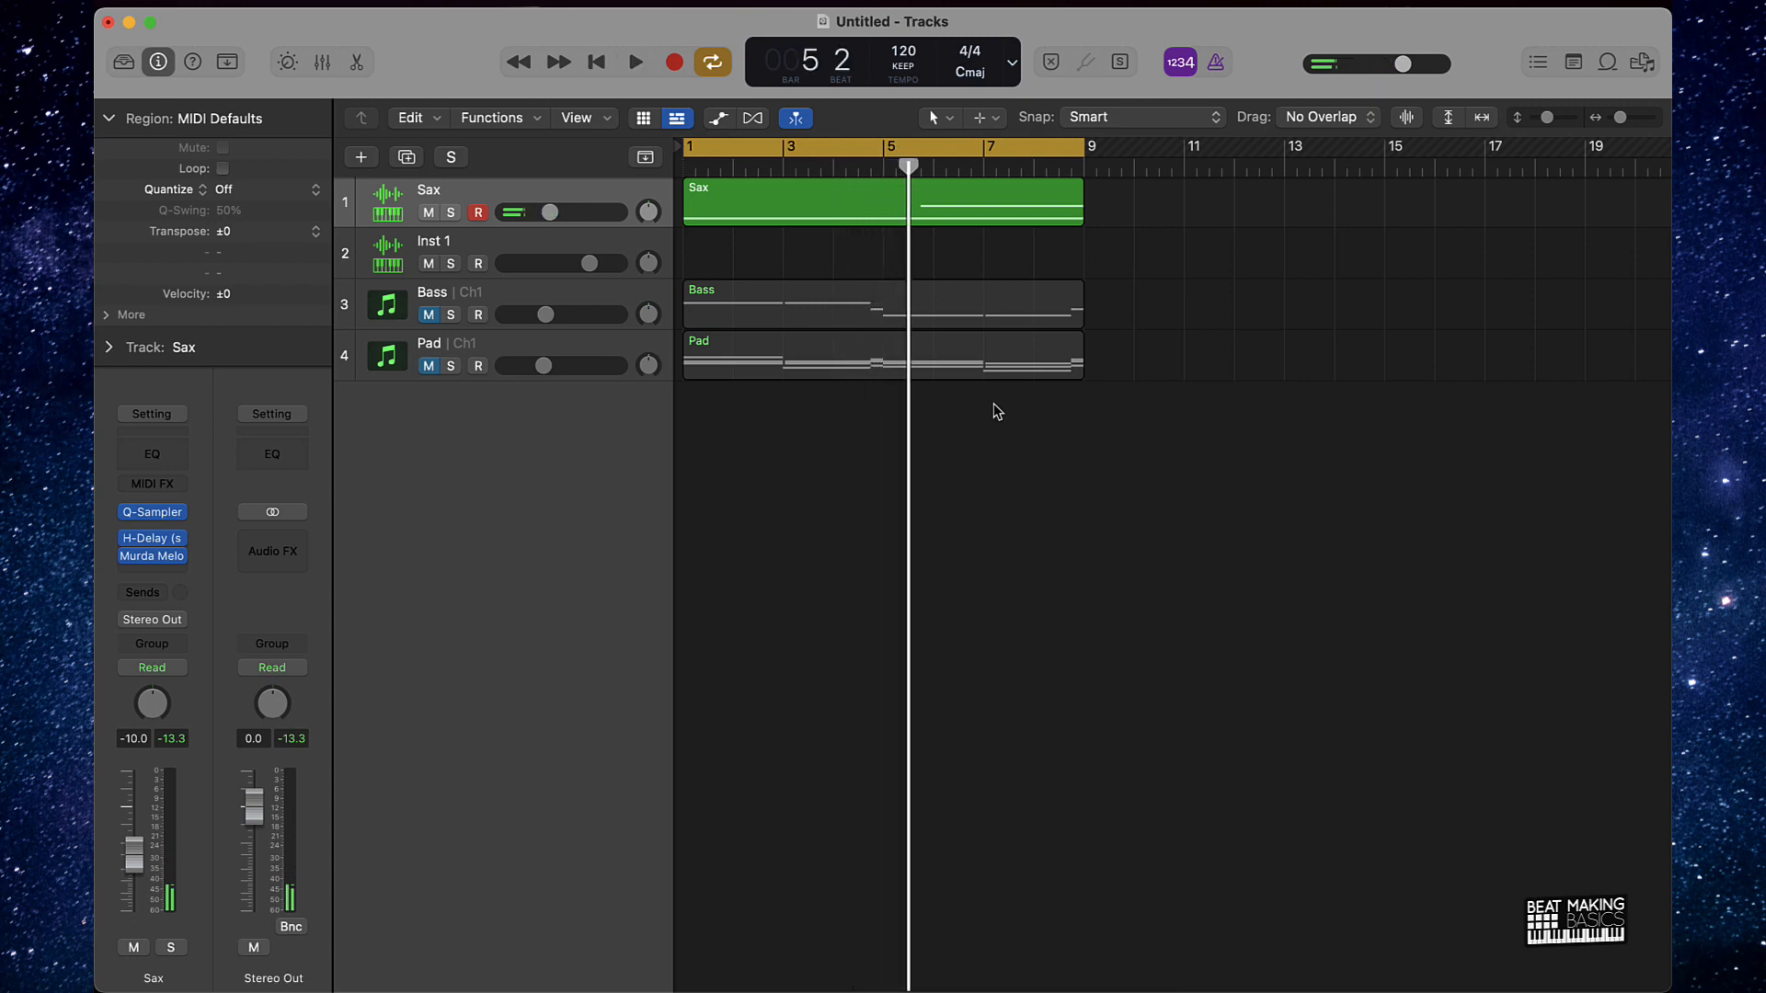
{"action": "left_click", "coordinate": [125, 555]}
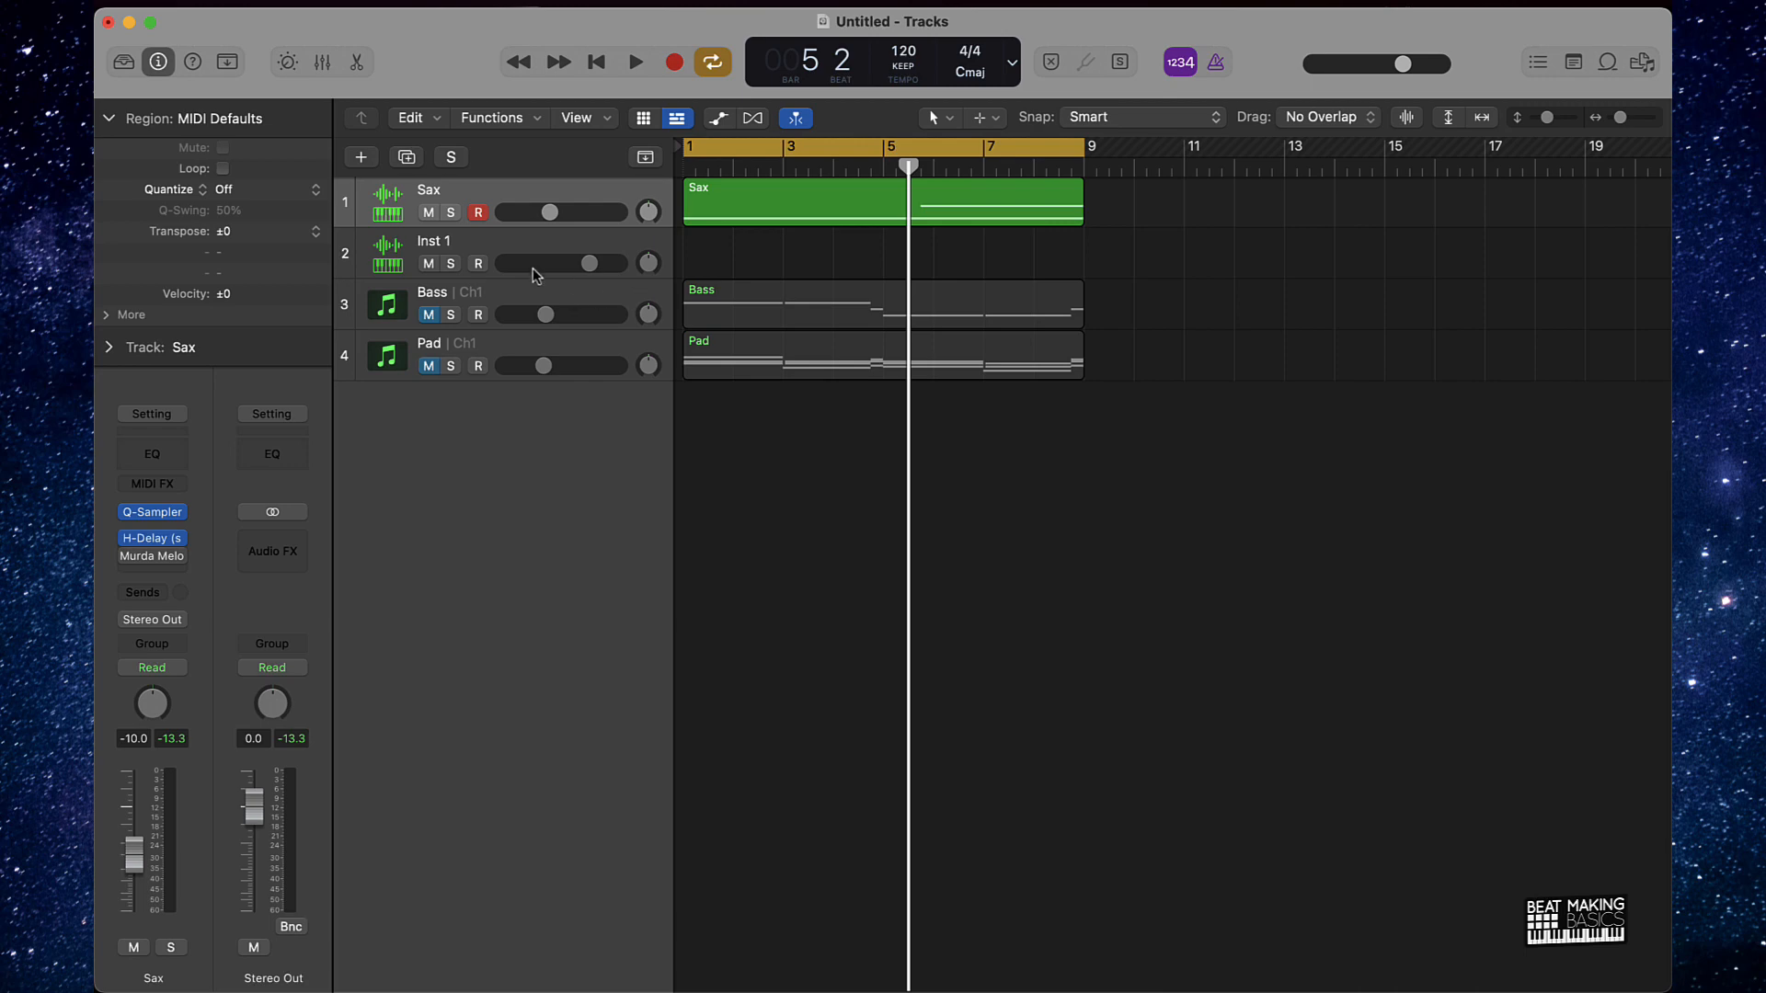
Unmute the Bass track and mute the Sax track.
{"action": "left_click", "coordinate": [429, 315]}
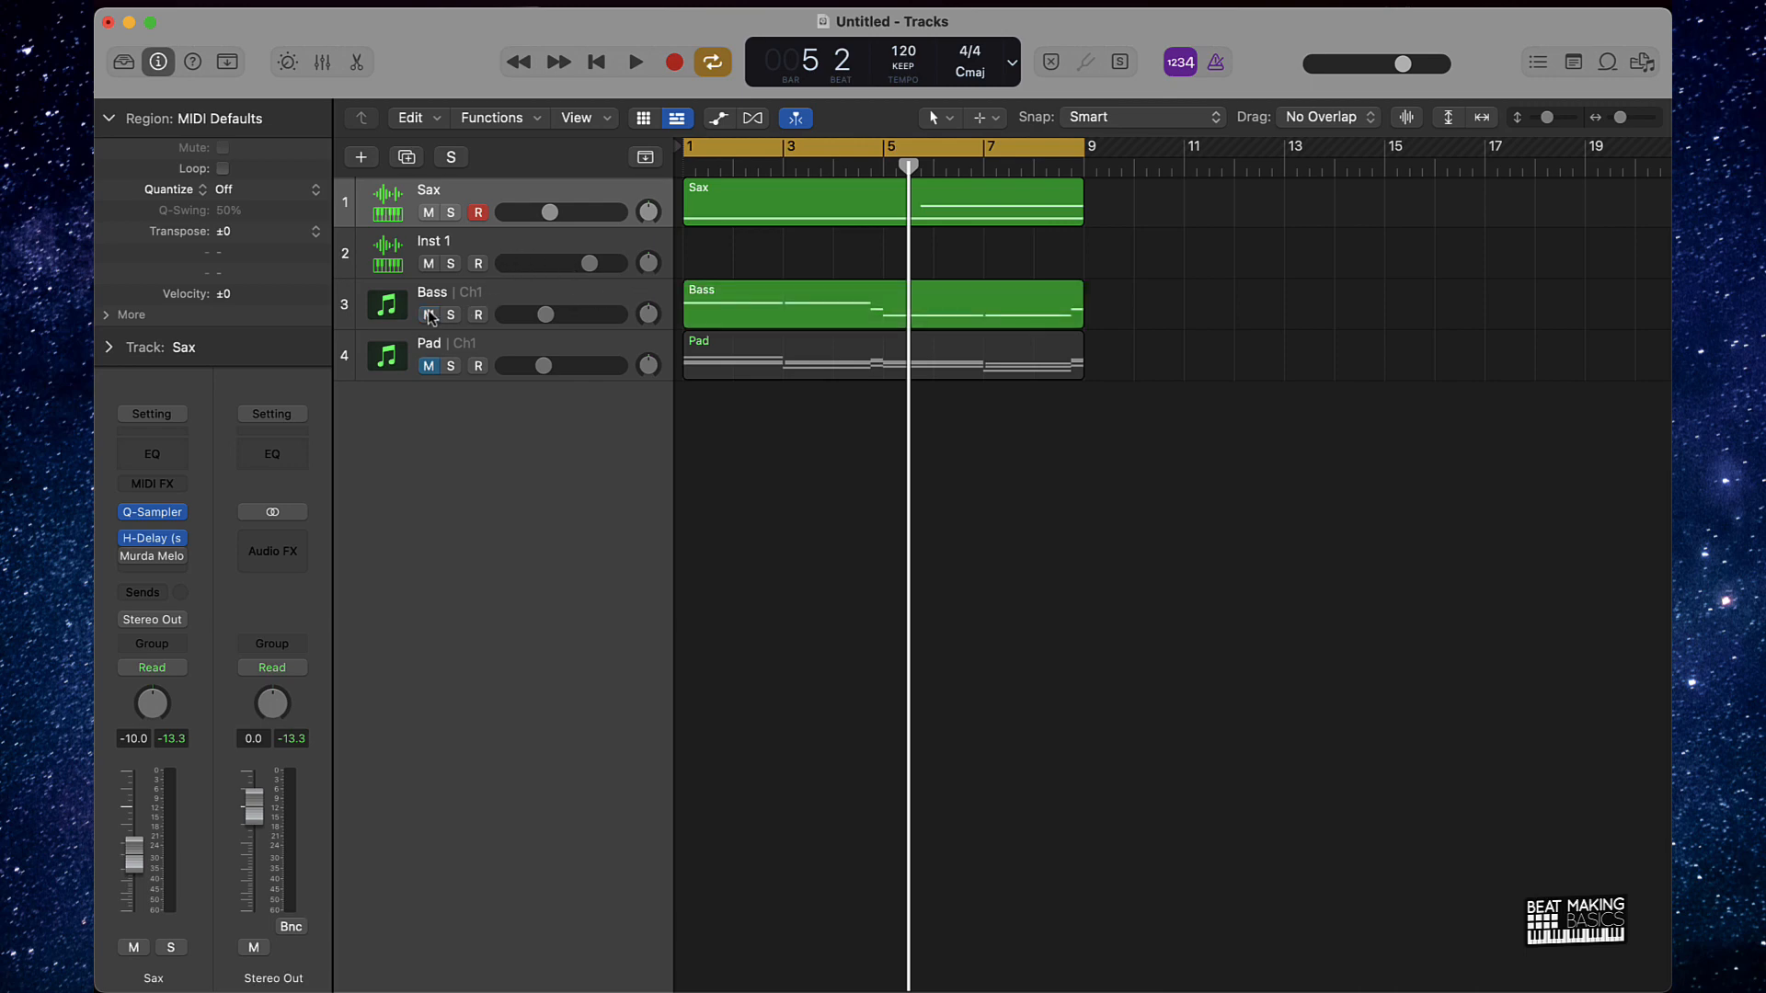
{"action": "left_click", "coordinate": [428, 212]}
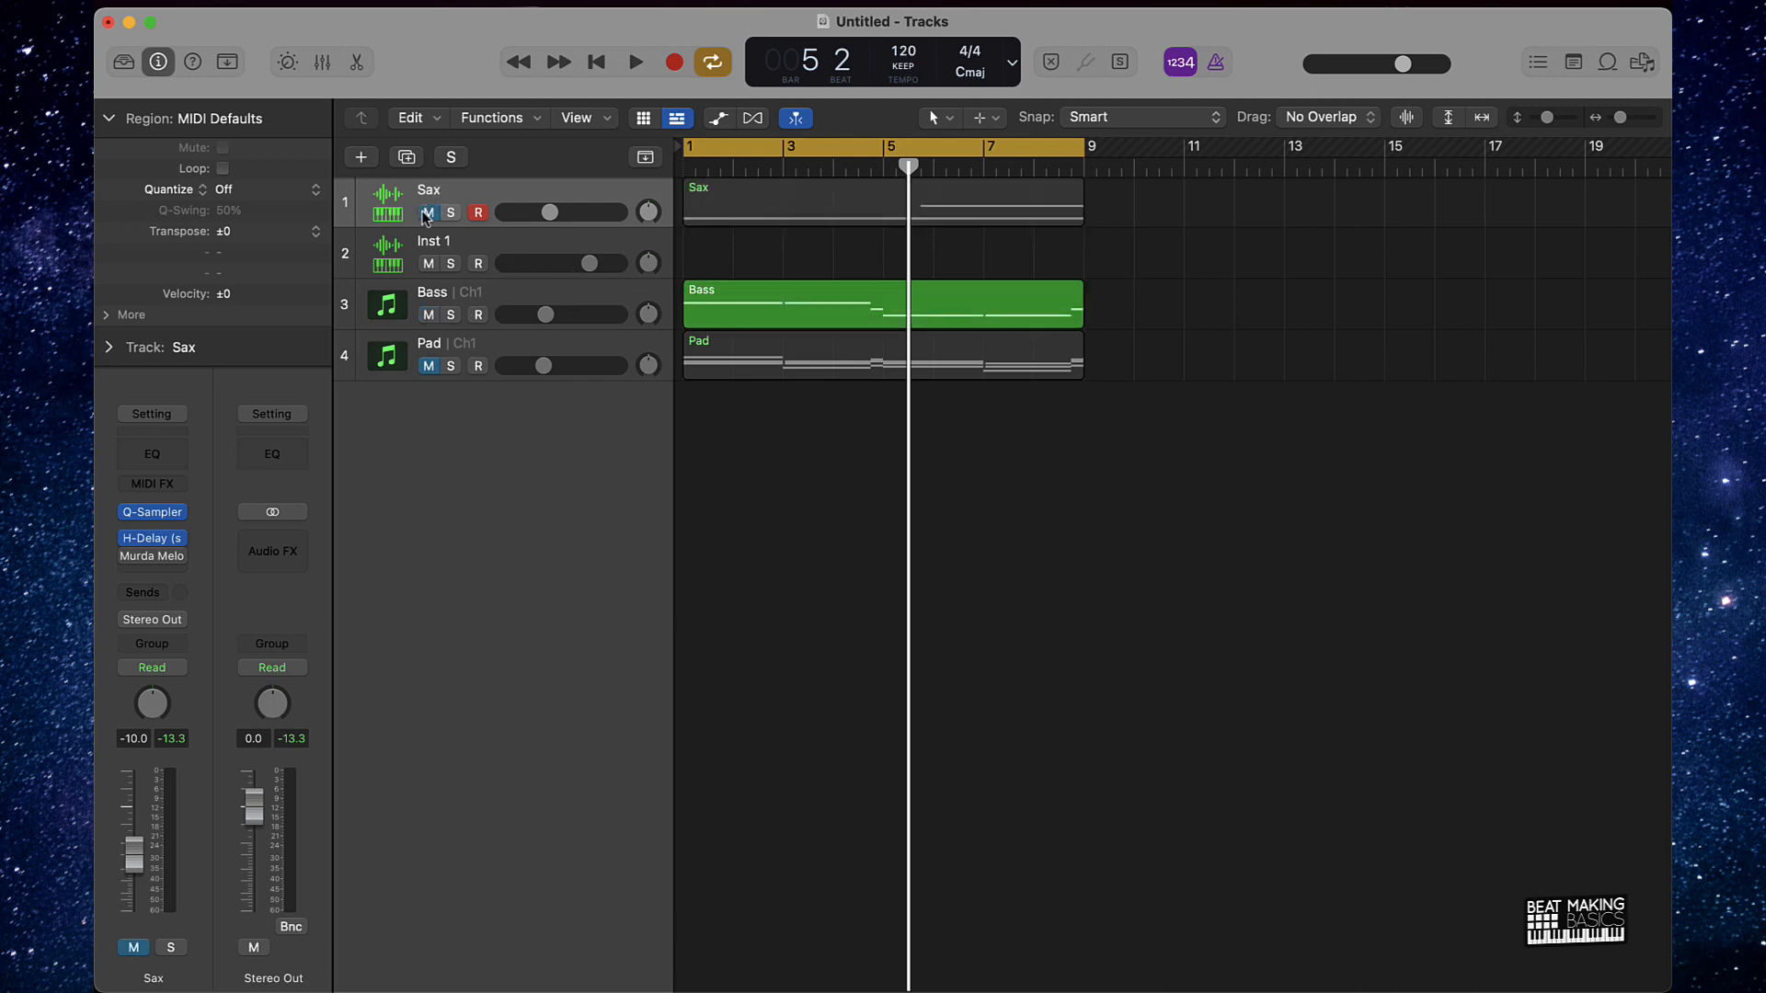
Open the Bass region in the Piano Roll and play it to audition the bass line.
{"action": "left_click", "coordinate": [579, 307]}
{"action": "double_click", "coordinate": [777, 318]}
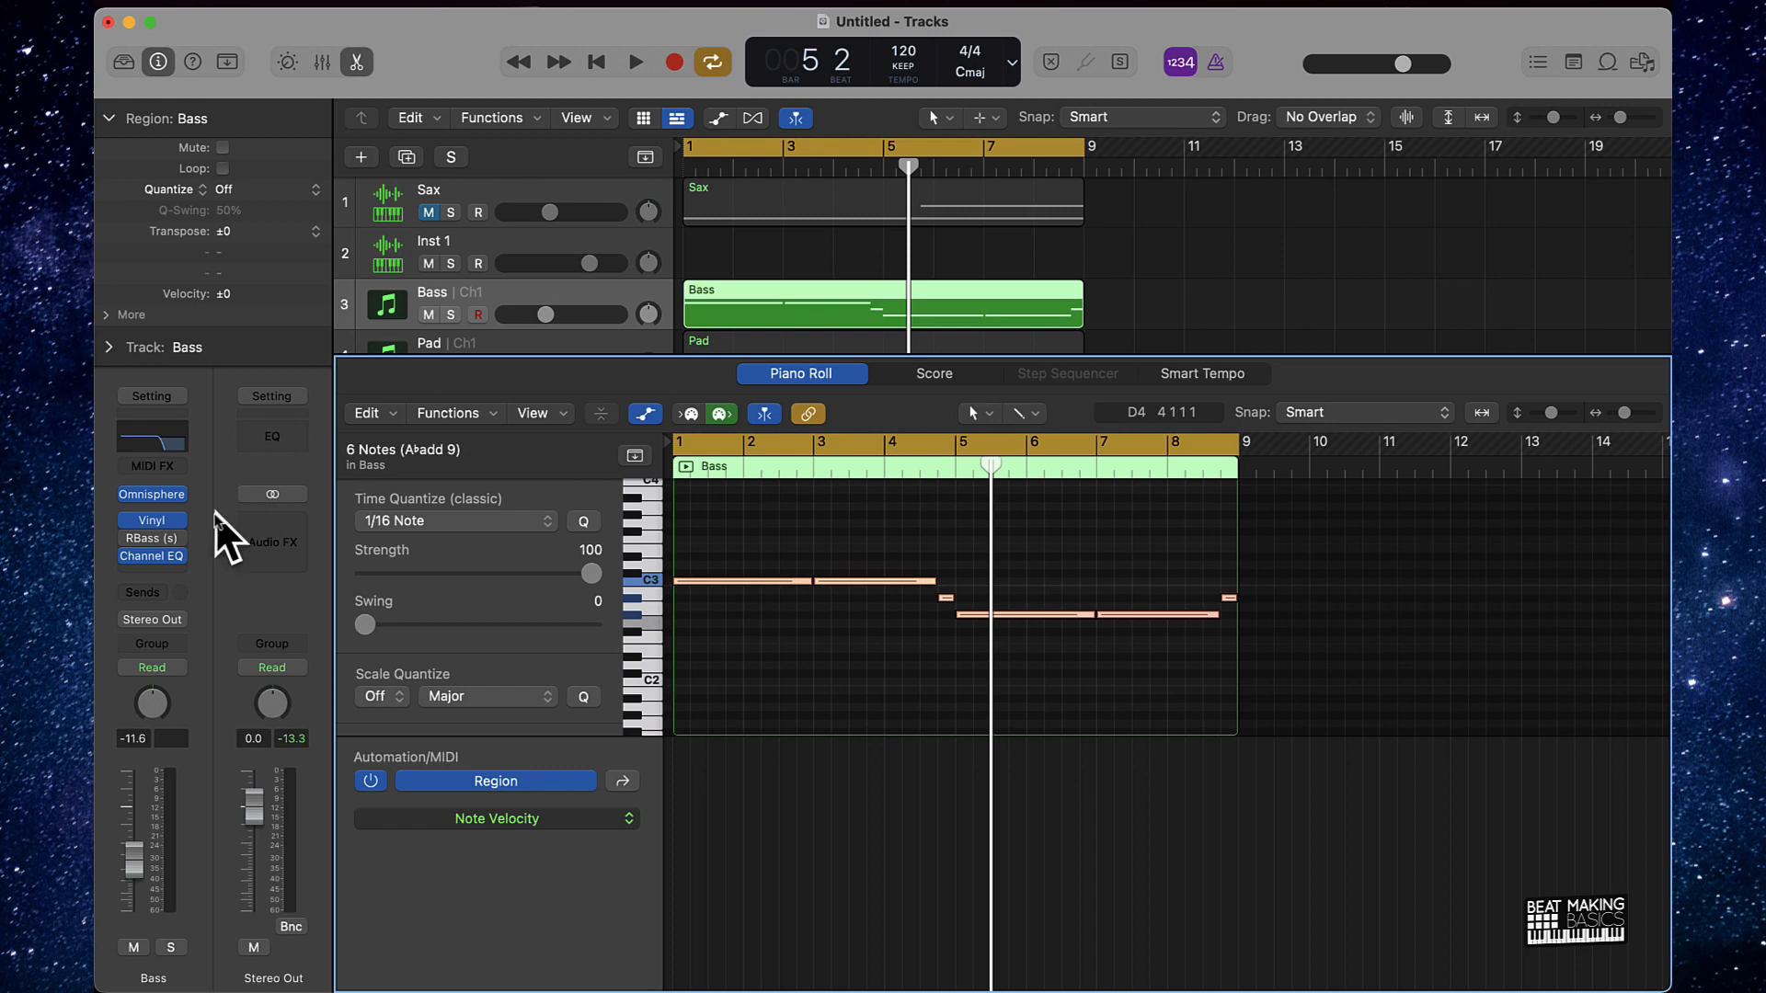
{"action": "key", "text": "space"}
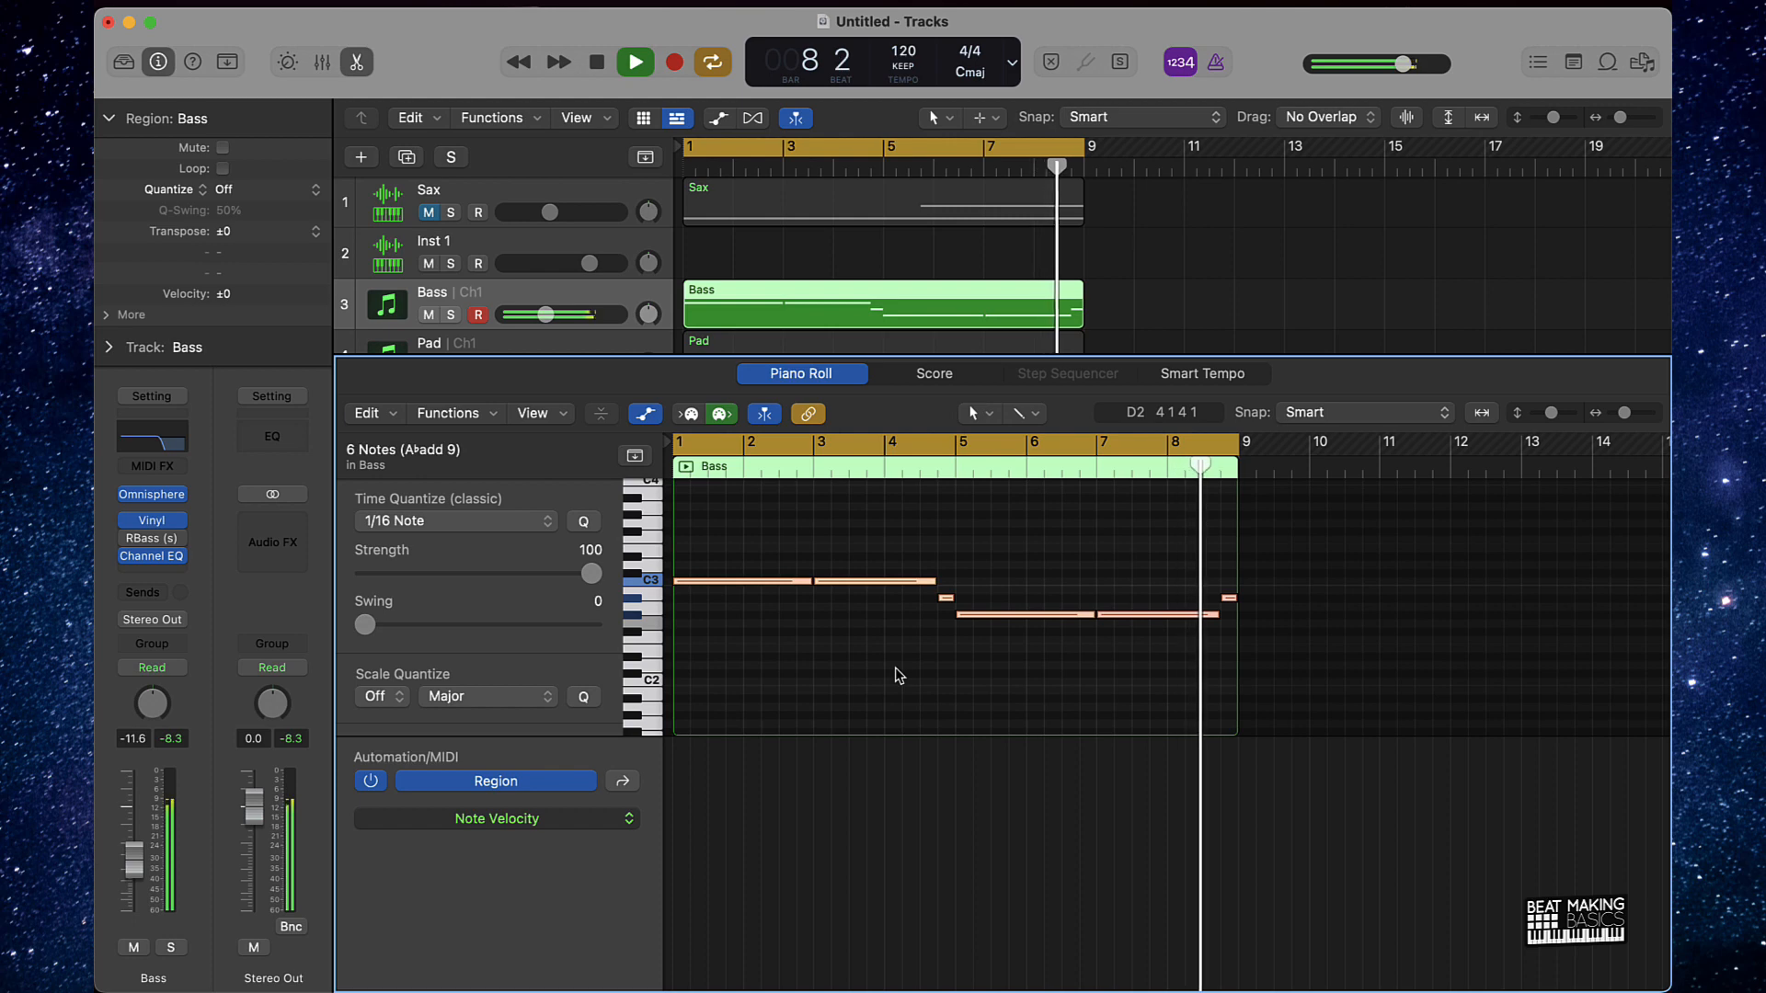
{"action": "key", "text": "space"}
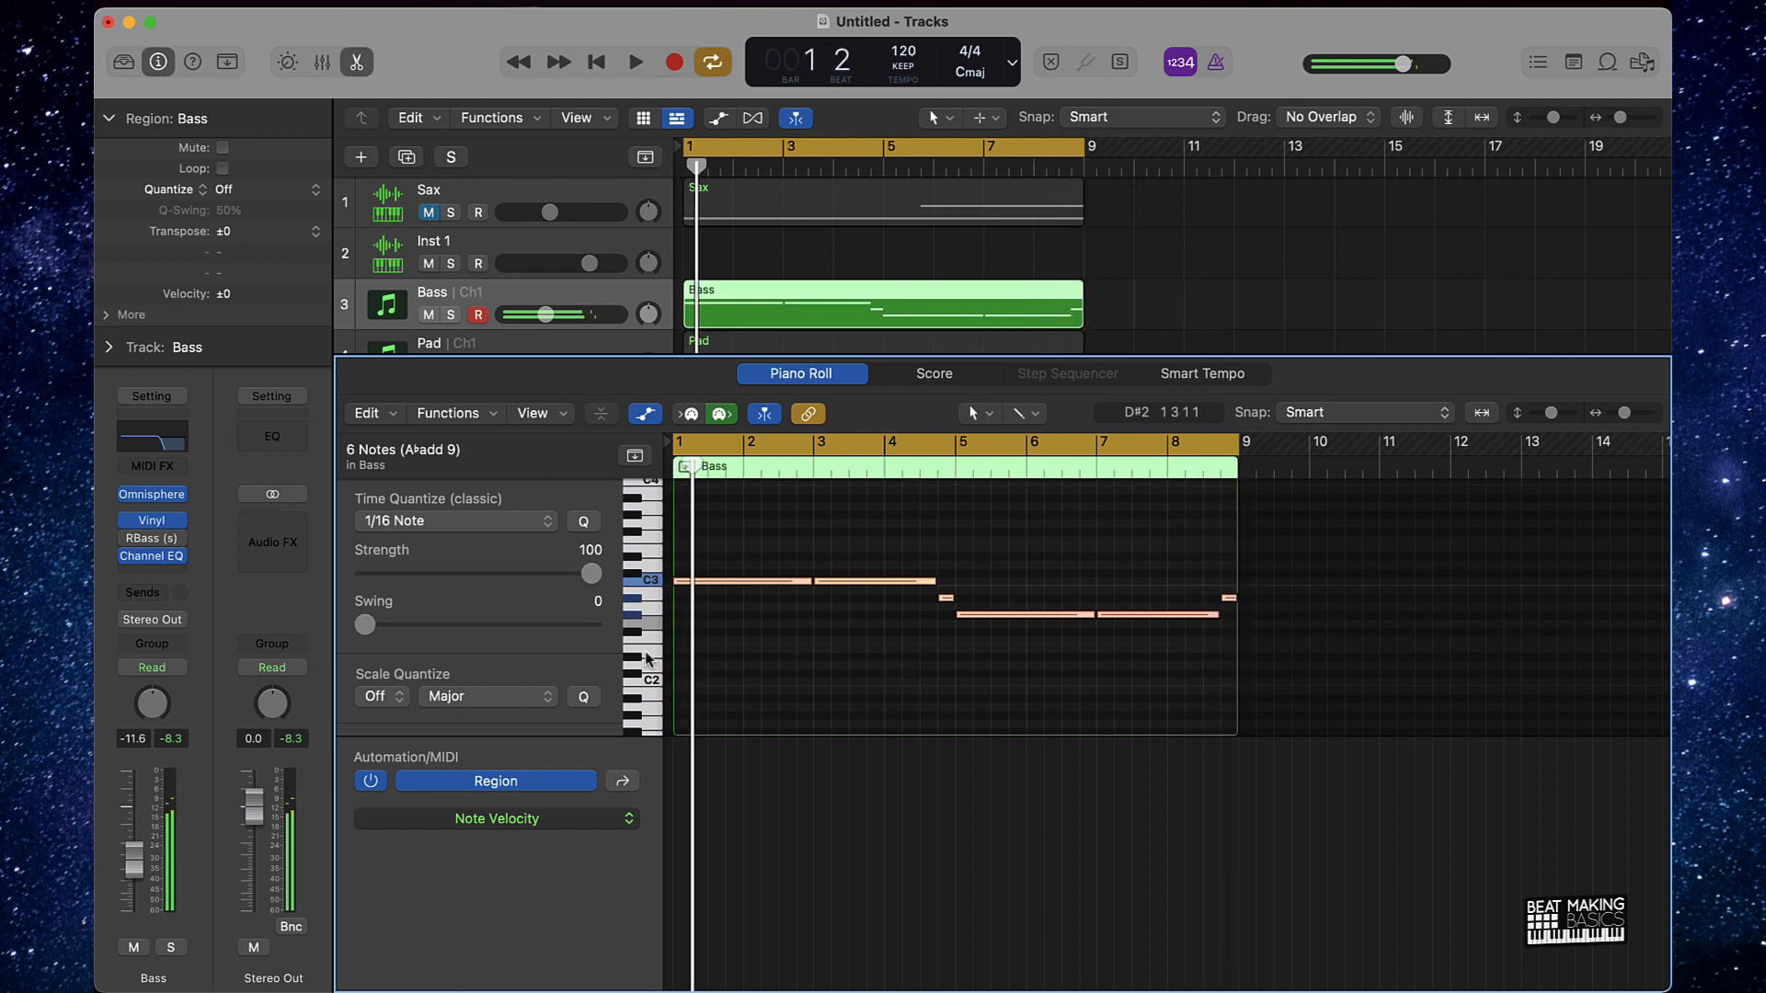
Set Warp to 37% in the Vinyl plug-in on the Bass track and close the plug-in.
{"action": "left_click", "coordinate": [153, 520]}
{"action": "left_click_drag", "start_coordinate": [1030, 329], "coordinate": [752, 278]}
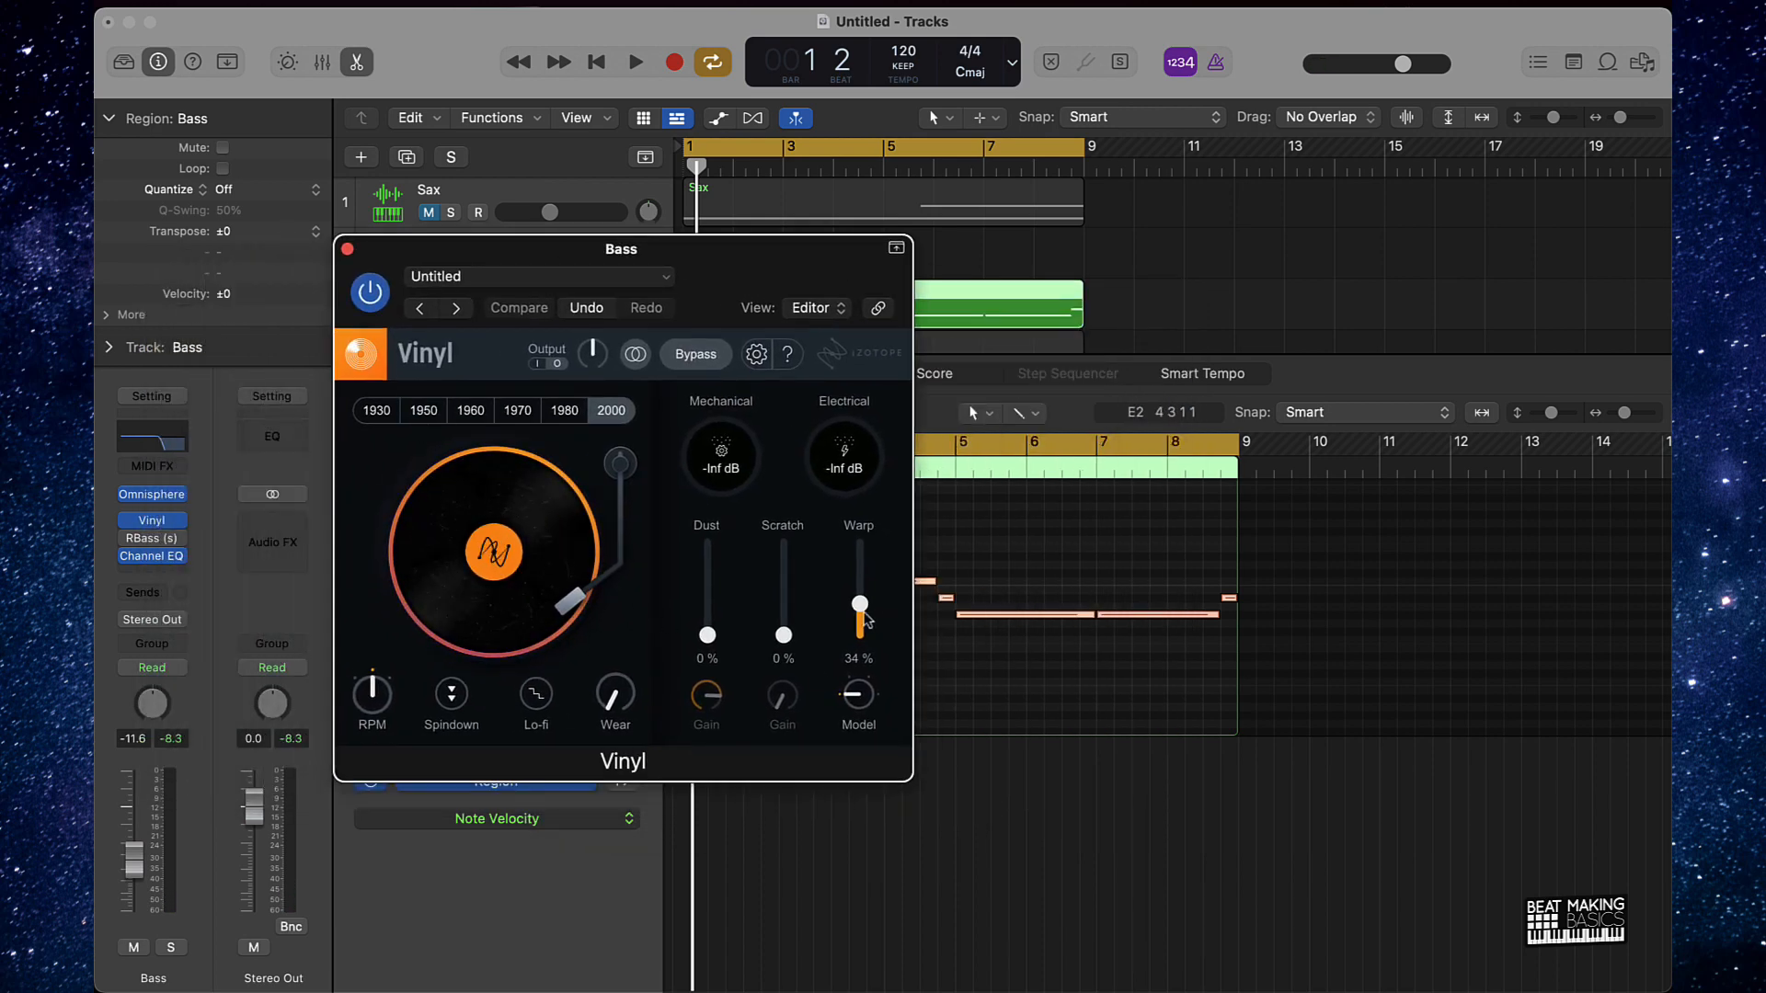
{"action": "left_click_drag", "start_coordinate": [860, 605], "coordinate": [861, 601]}
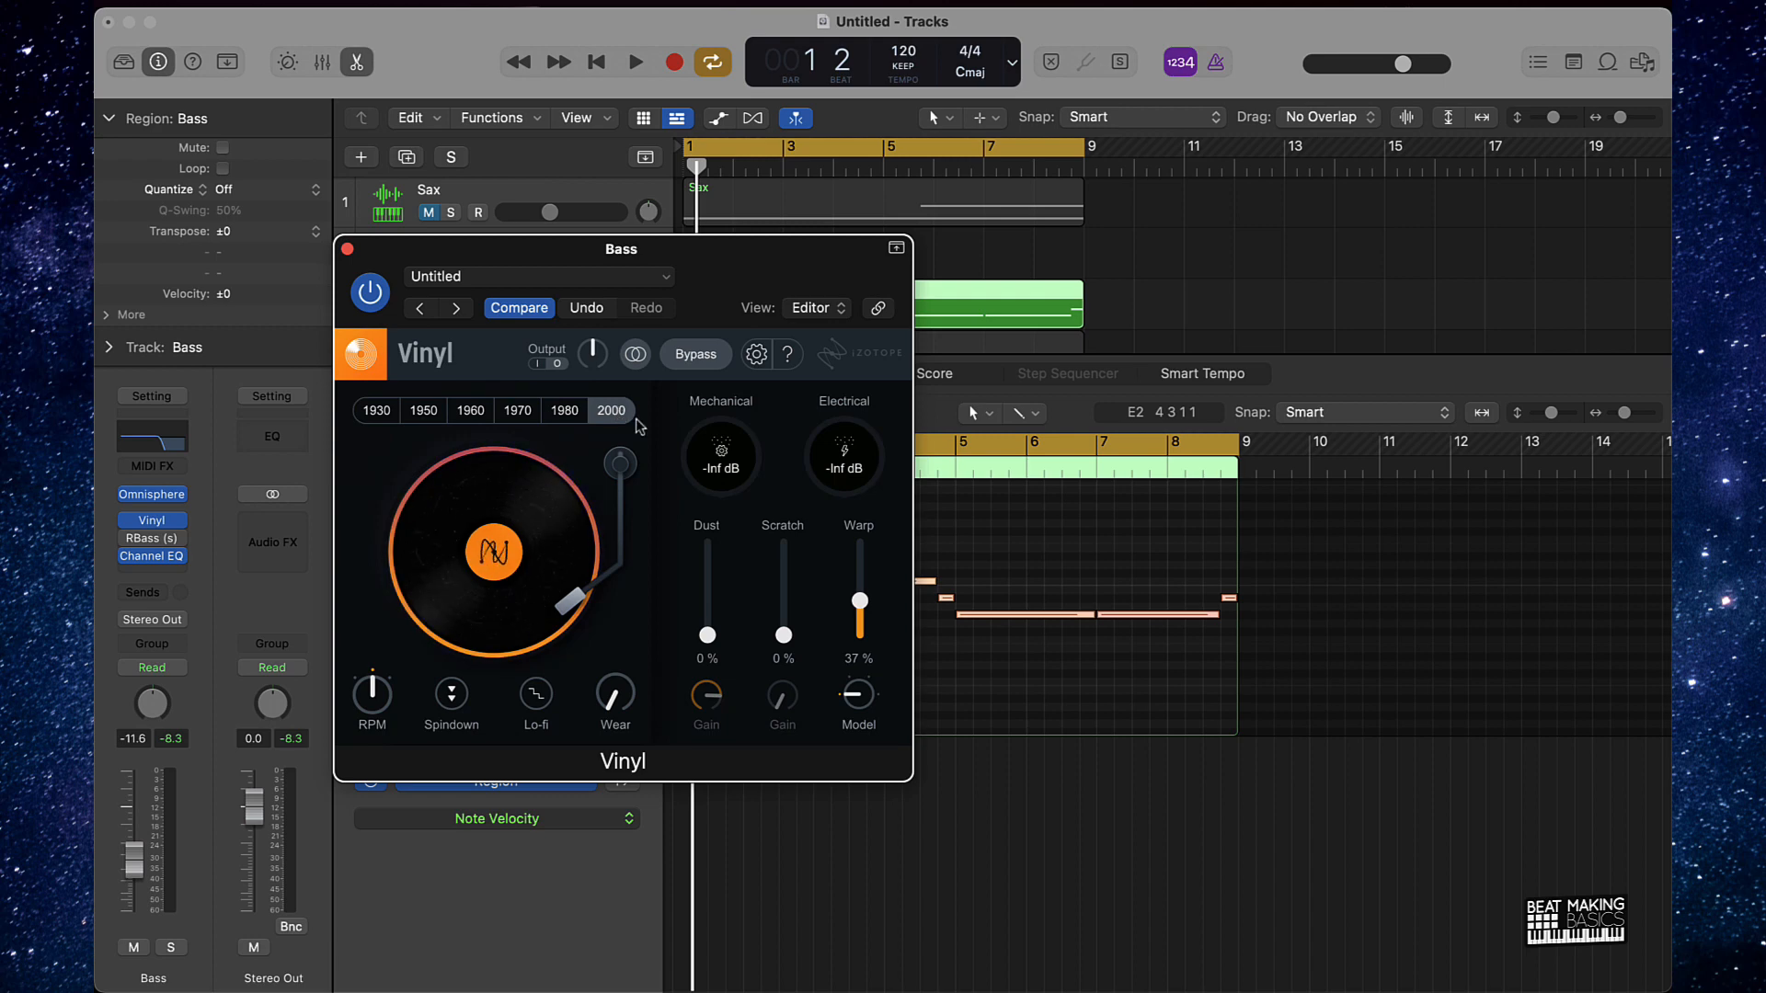
{"action": "left_click", "coordinate": [348, 249]}
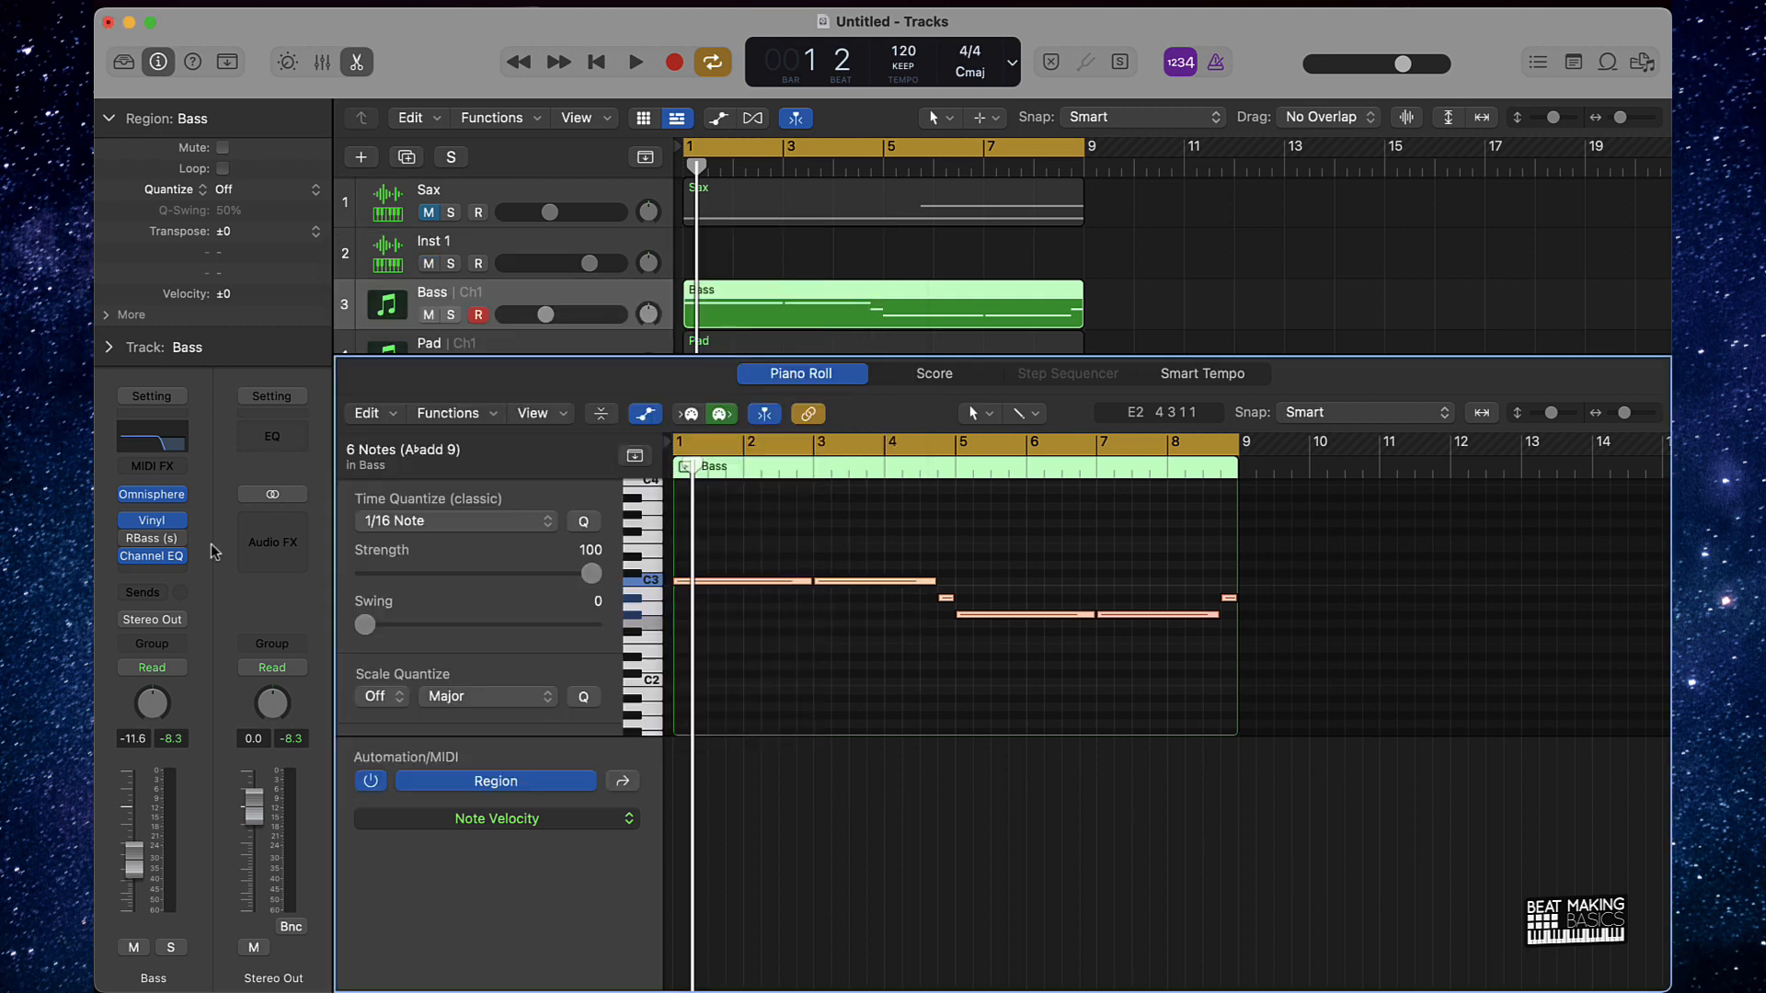
Audition the Bass track with its Channel EQ bypassed, and switch the EQ back on.
{"action": "left_click", "coordinate": [154, 557]}
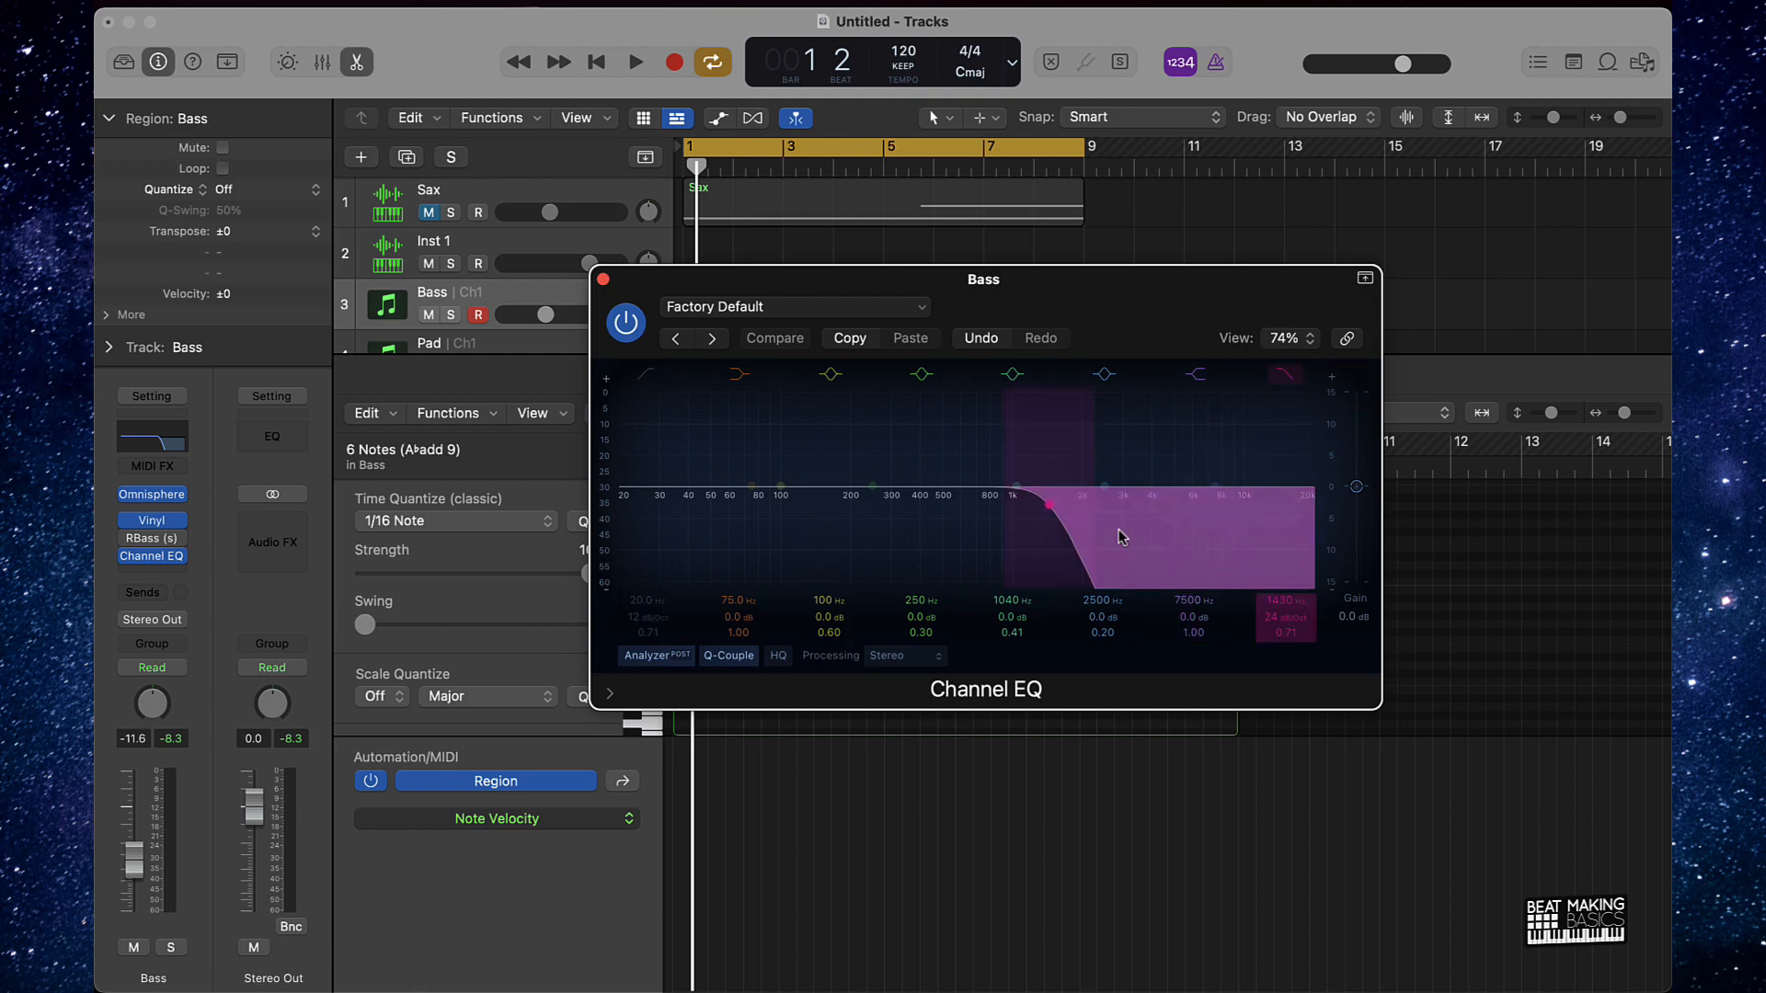
{"action": "left_click", "coordinate": [627, 322]}
{"action": "left_click", "coordinate": [627, 322]}
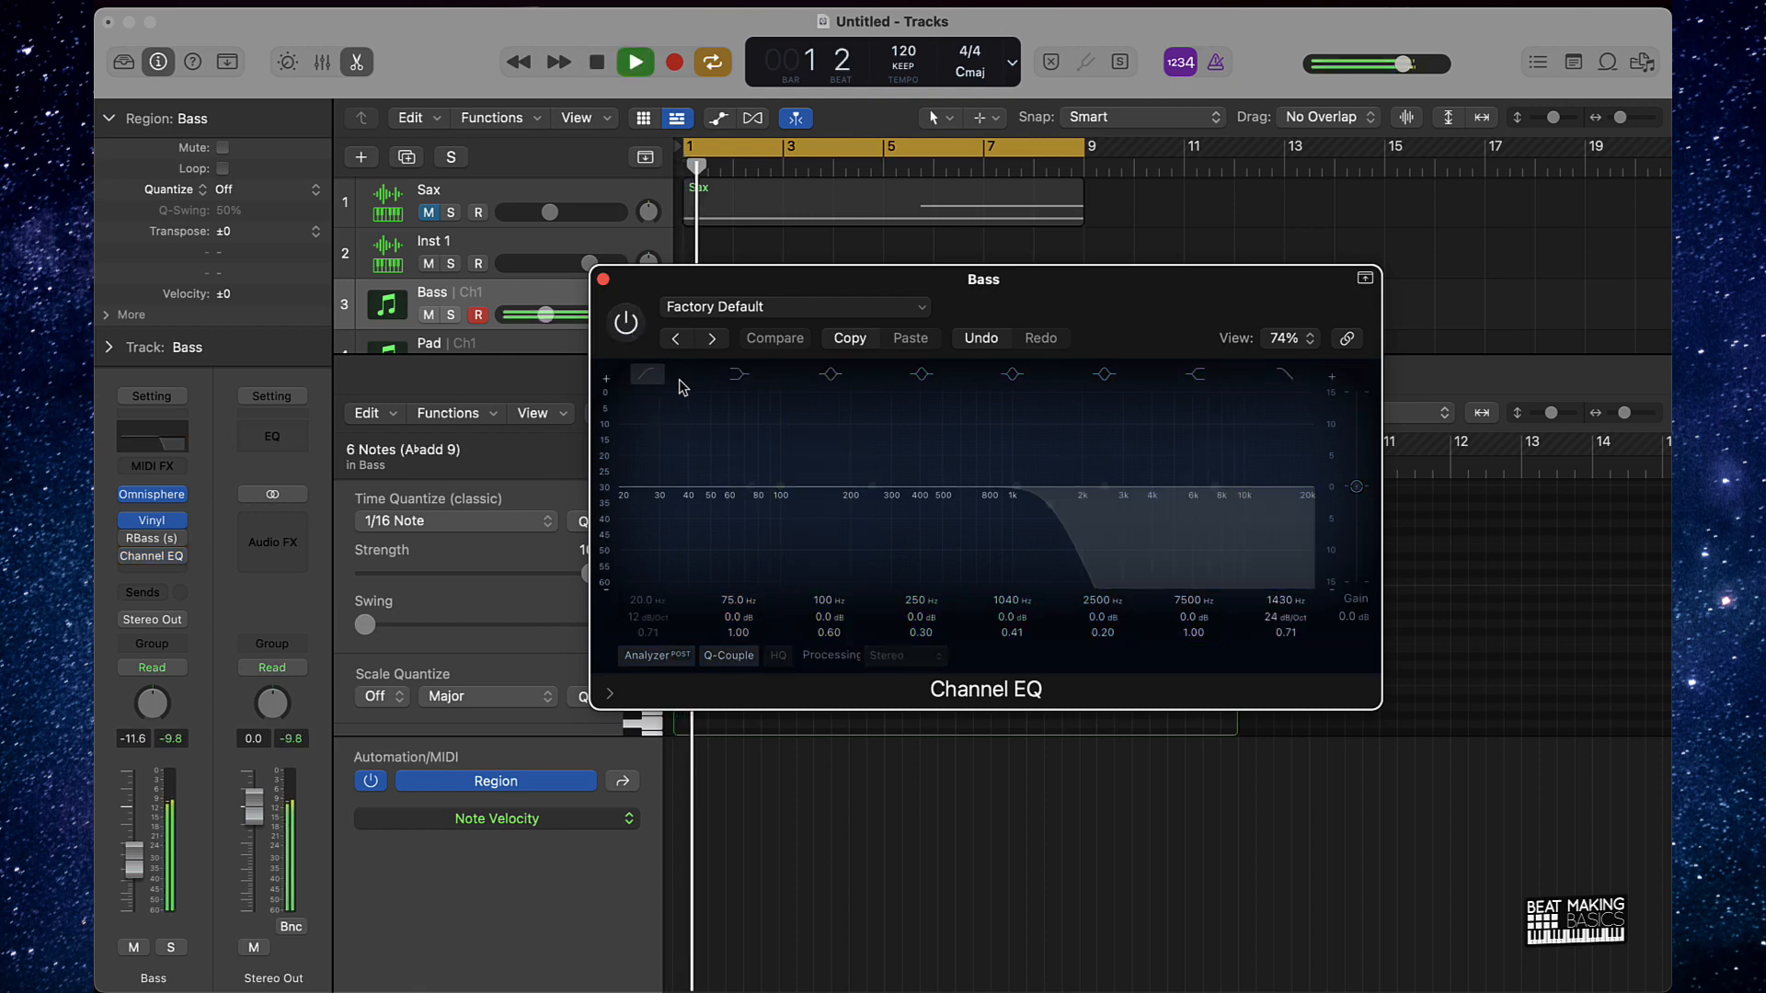
{"action": "key", "text": "space"}
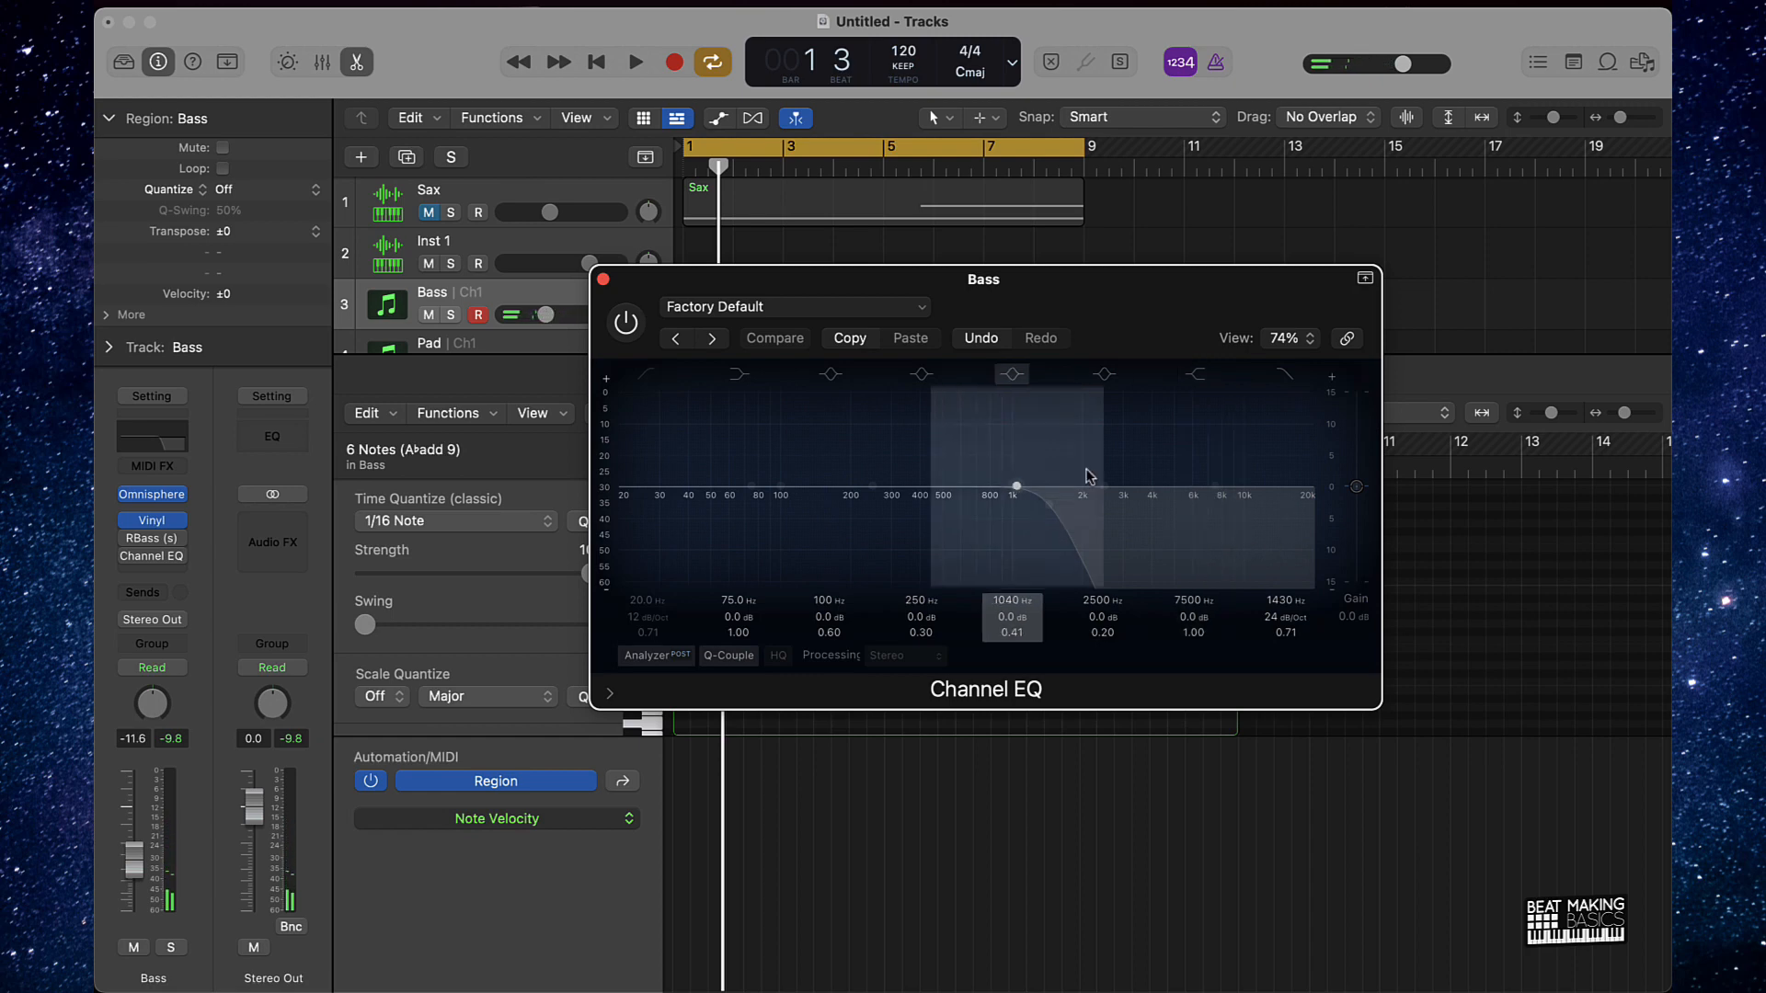
{"action": "left_click", "coordinate": [626, 322]}
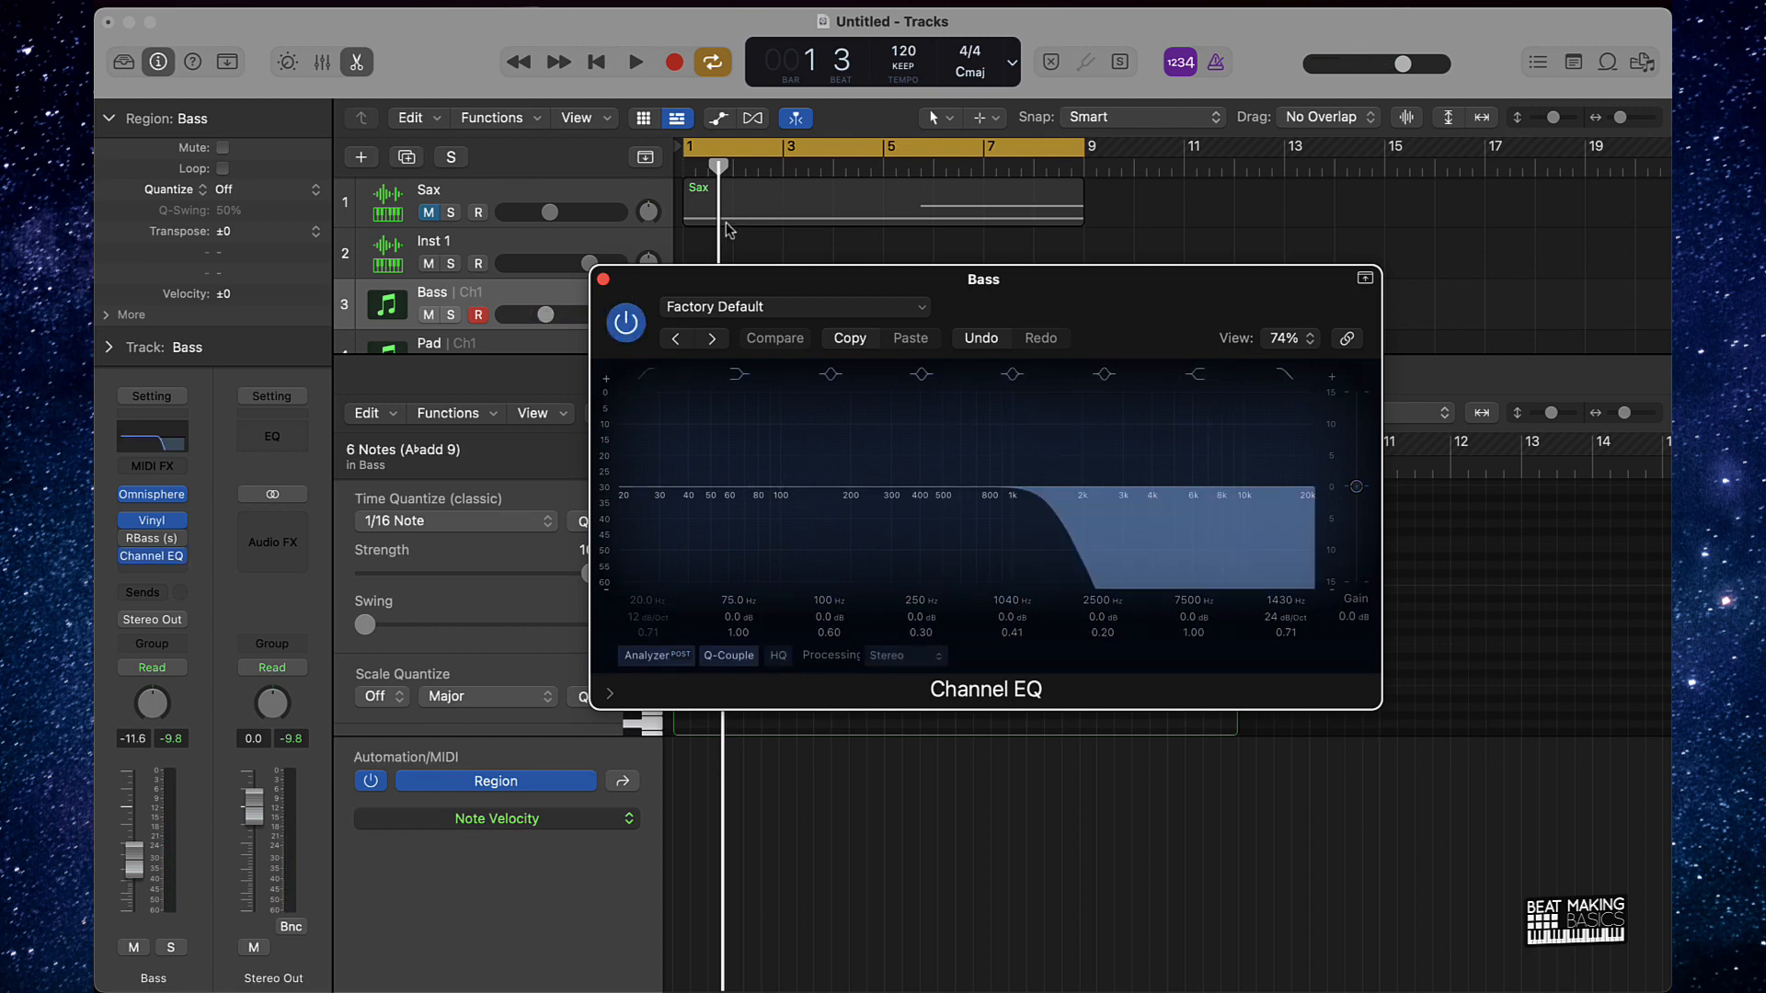
Close the Bass track's Channel EQ, delete the unused Inst 1 track and unmute the Sax track.
{"action": "left_click", "coordinate": [604, 279]}
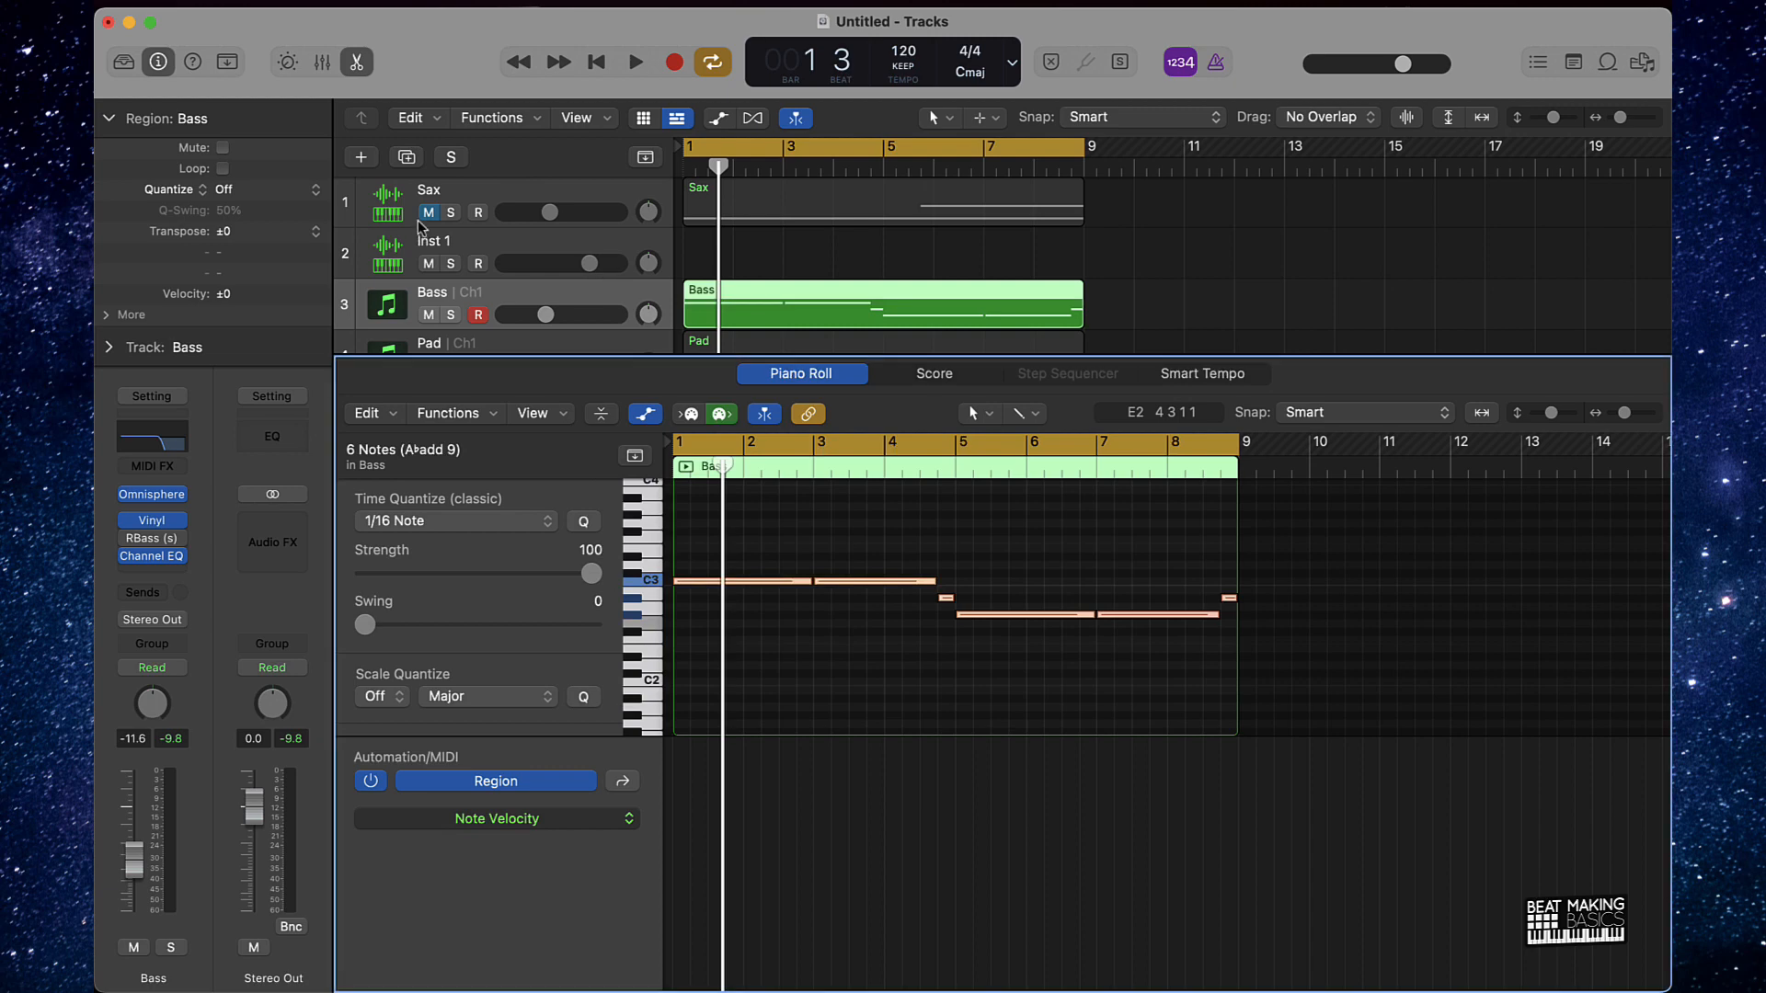
{"action": "left_click", "coordinate": [509, 249]}
{"action": "key", "text": "super+Delete"}
Play the cycle range to audition the Sax and Bass tracks together, and stop playback.
{"action": "key", "text": "space"}
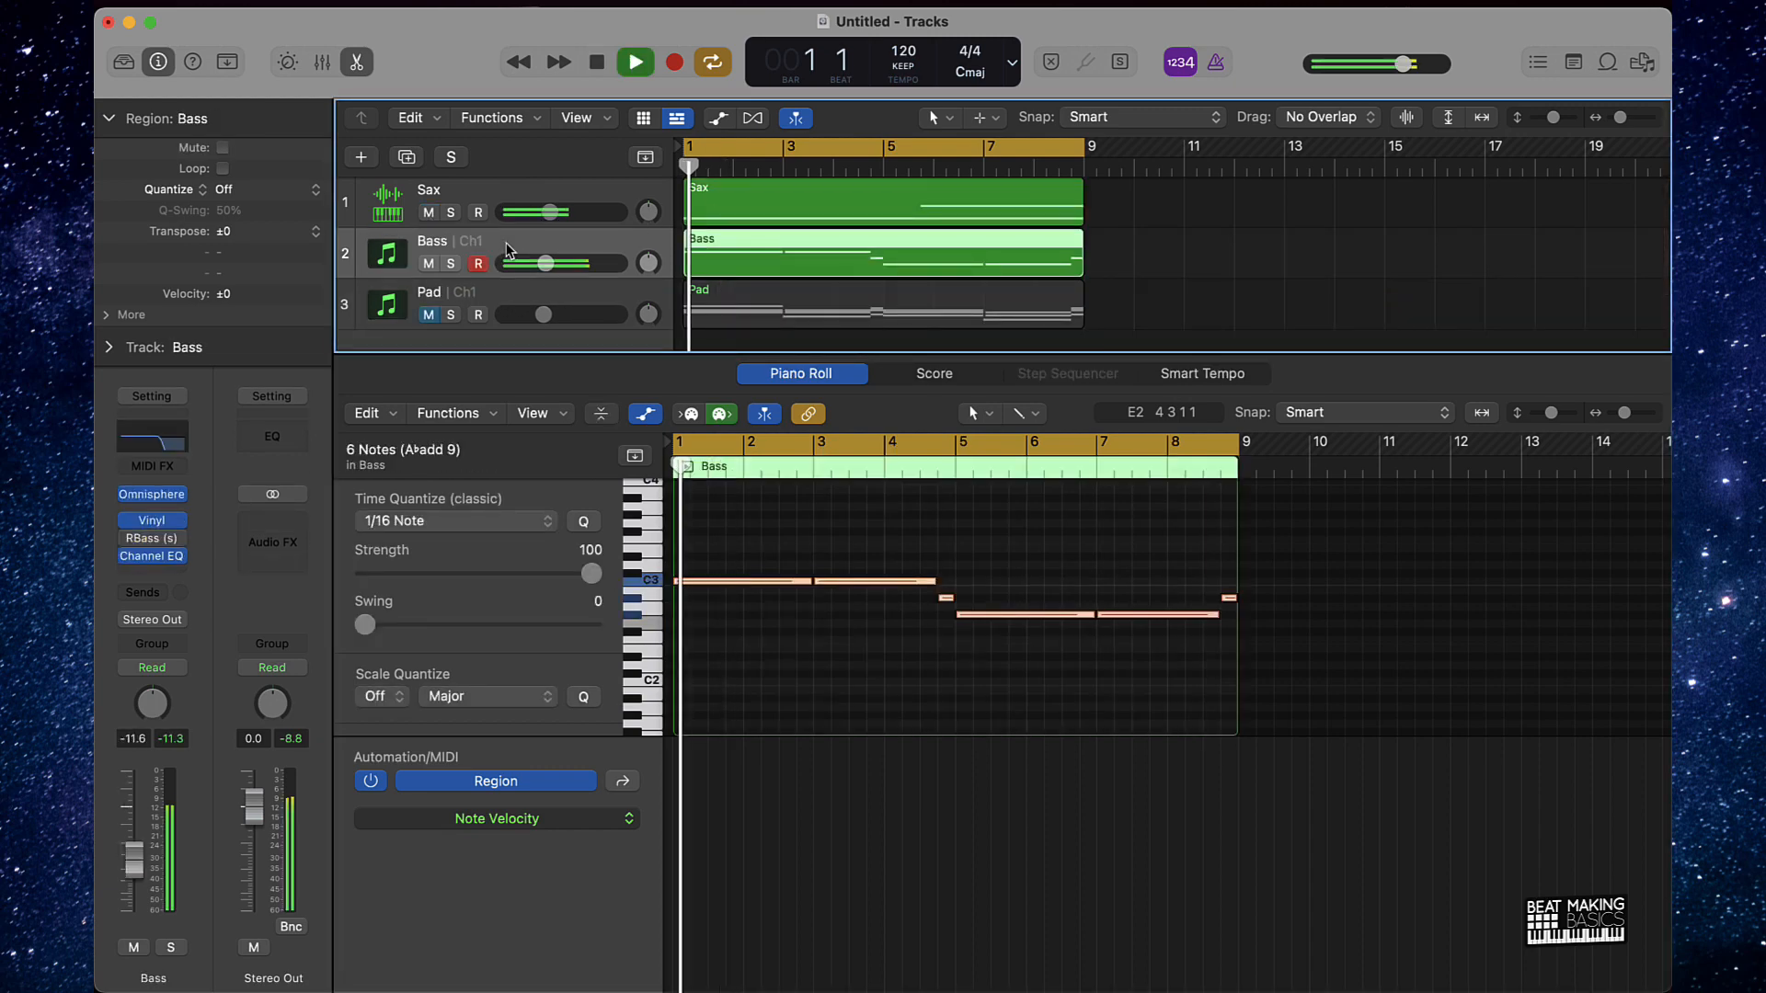
{"action": "left_click", "coordinate": [451, 198]}
{"action": "key", "text": "space"}
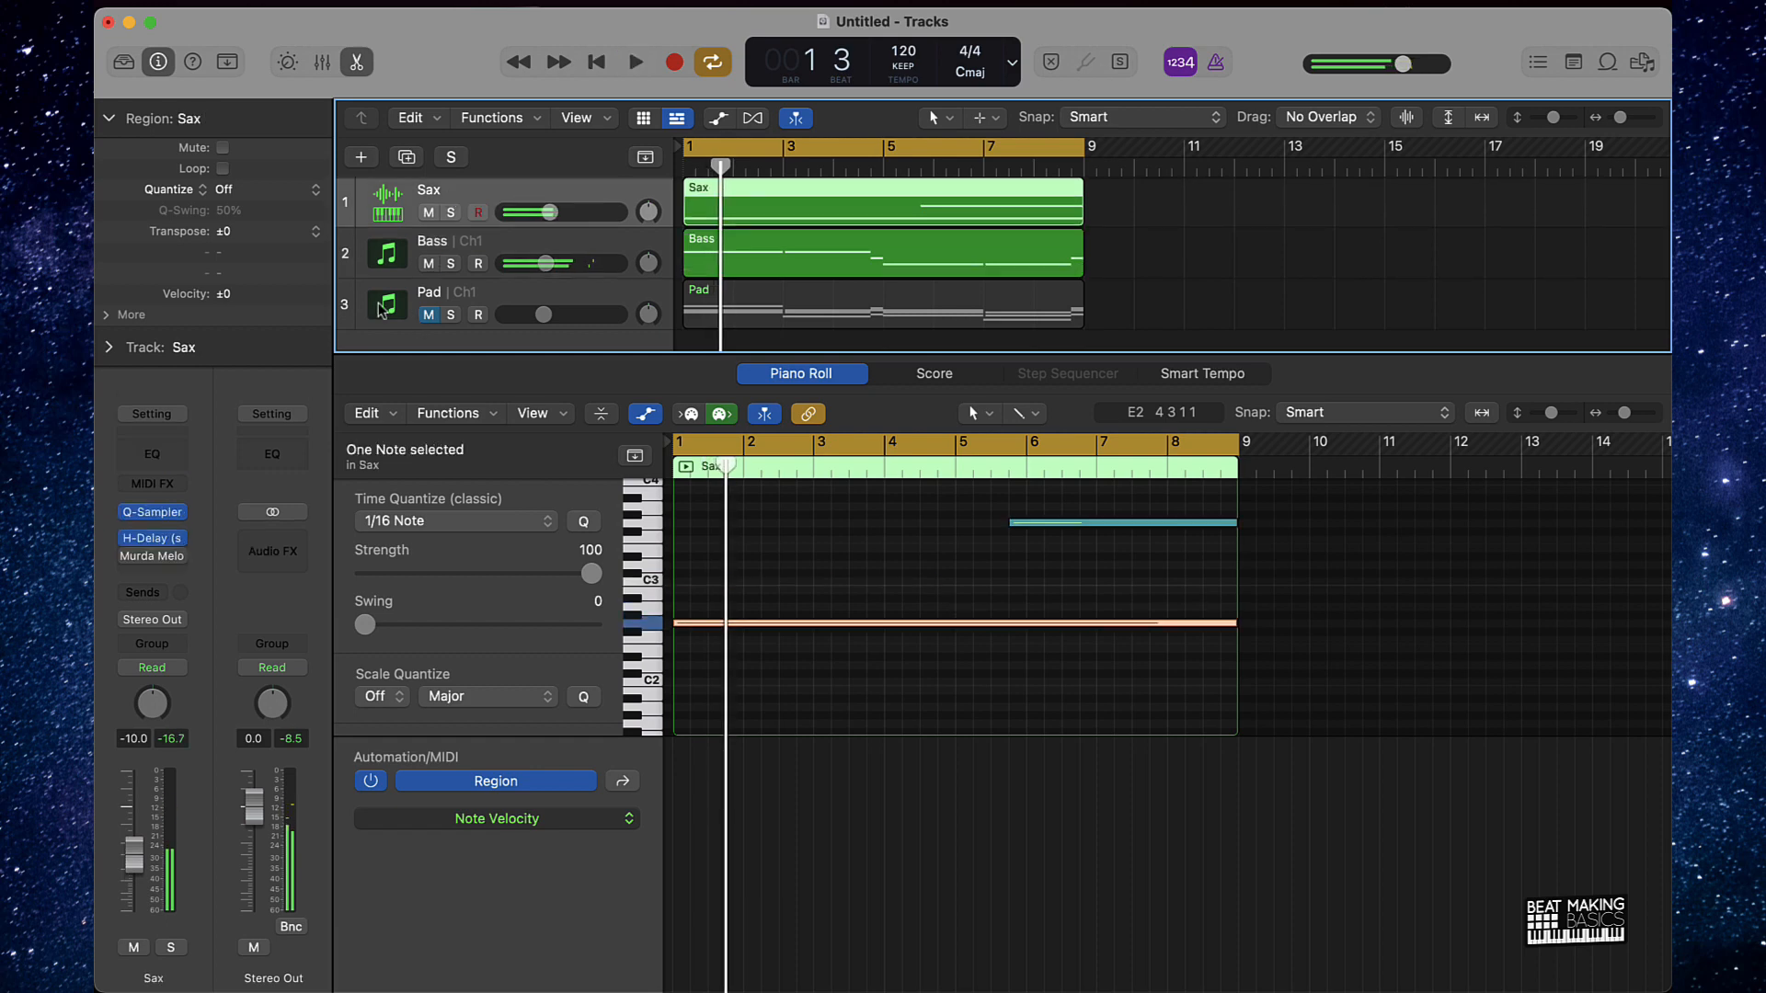
{"action": "key", "text": "space"}
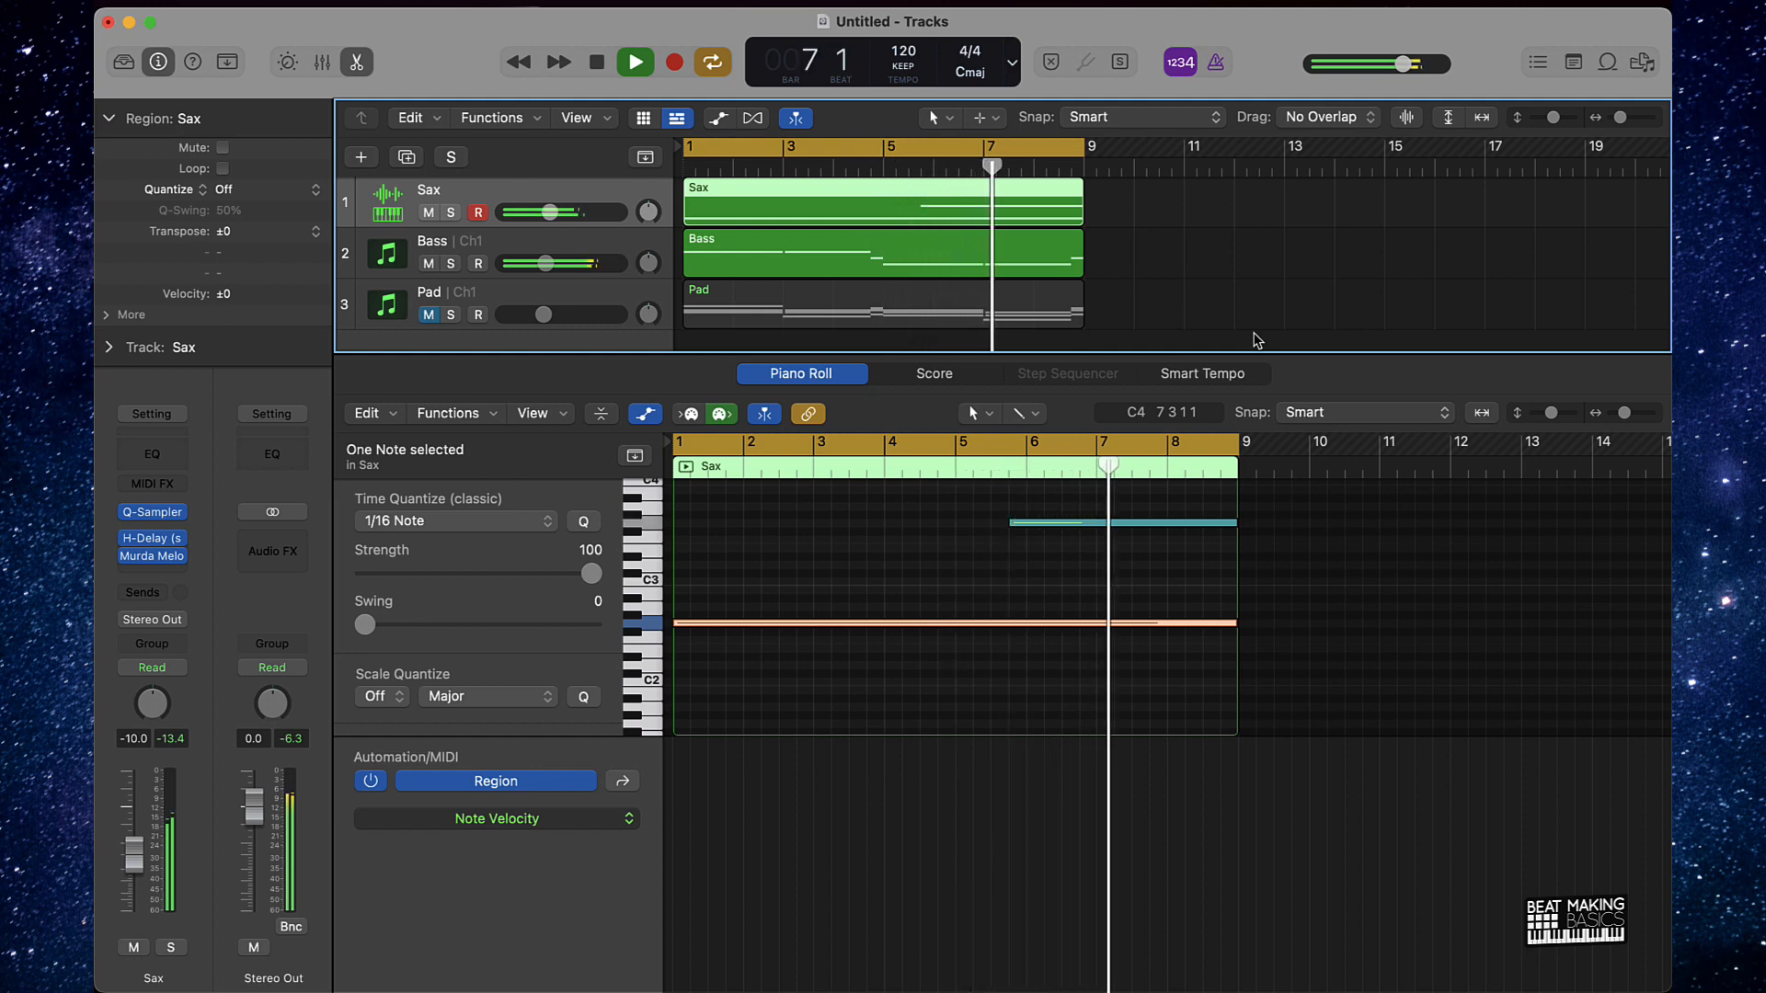
{"action": "left_click", "coordinate": [1166, 267]}
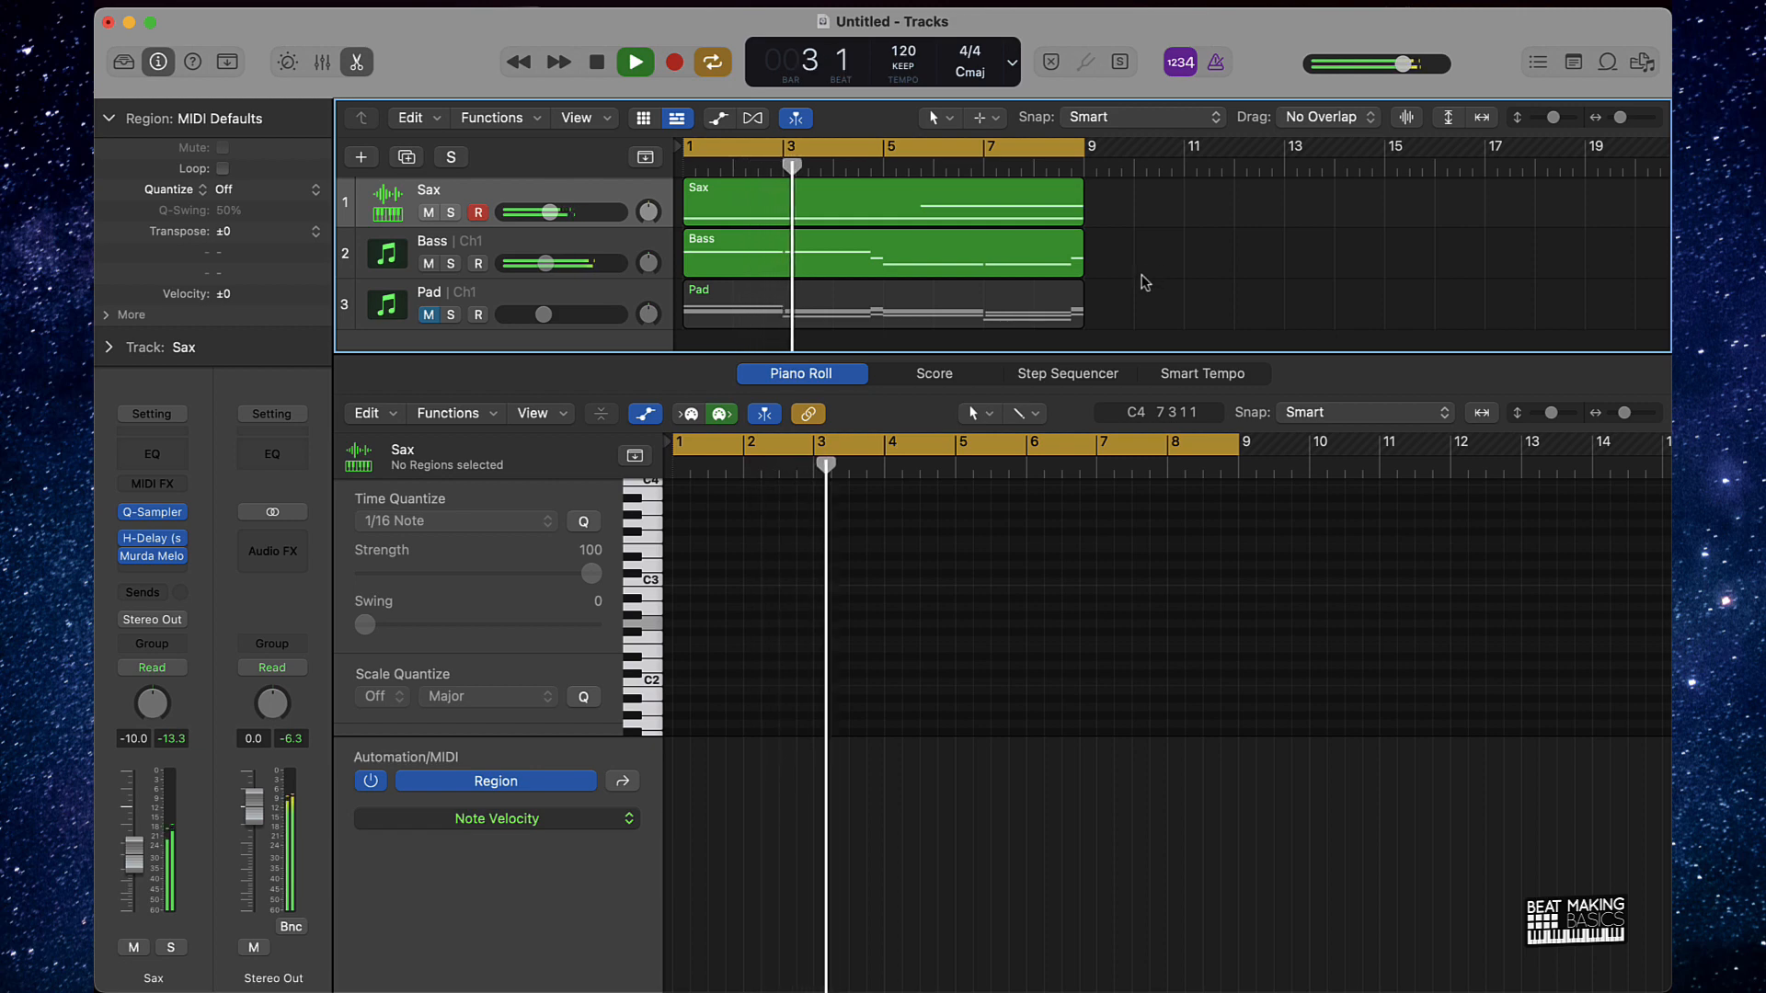
{"action": "key", "text": "space"}
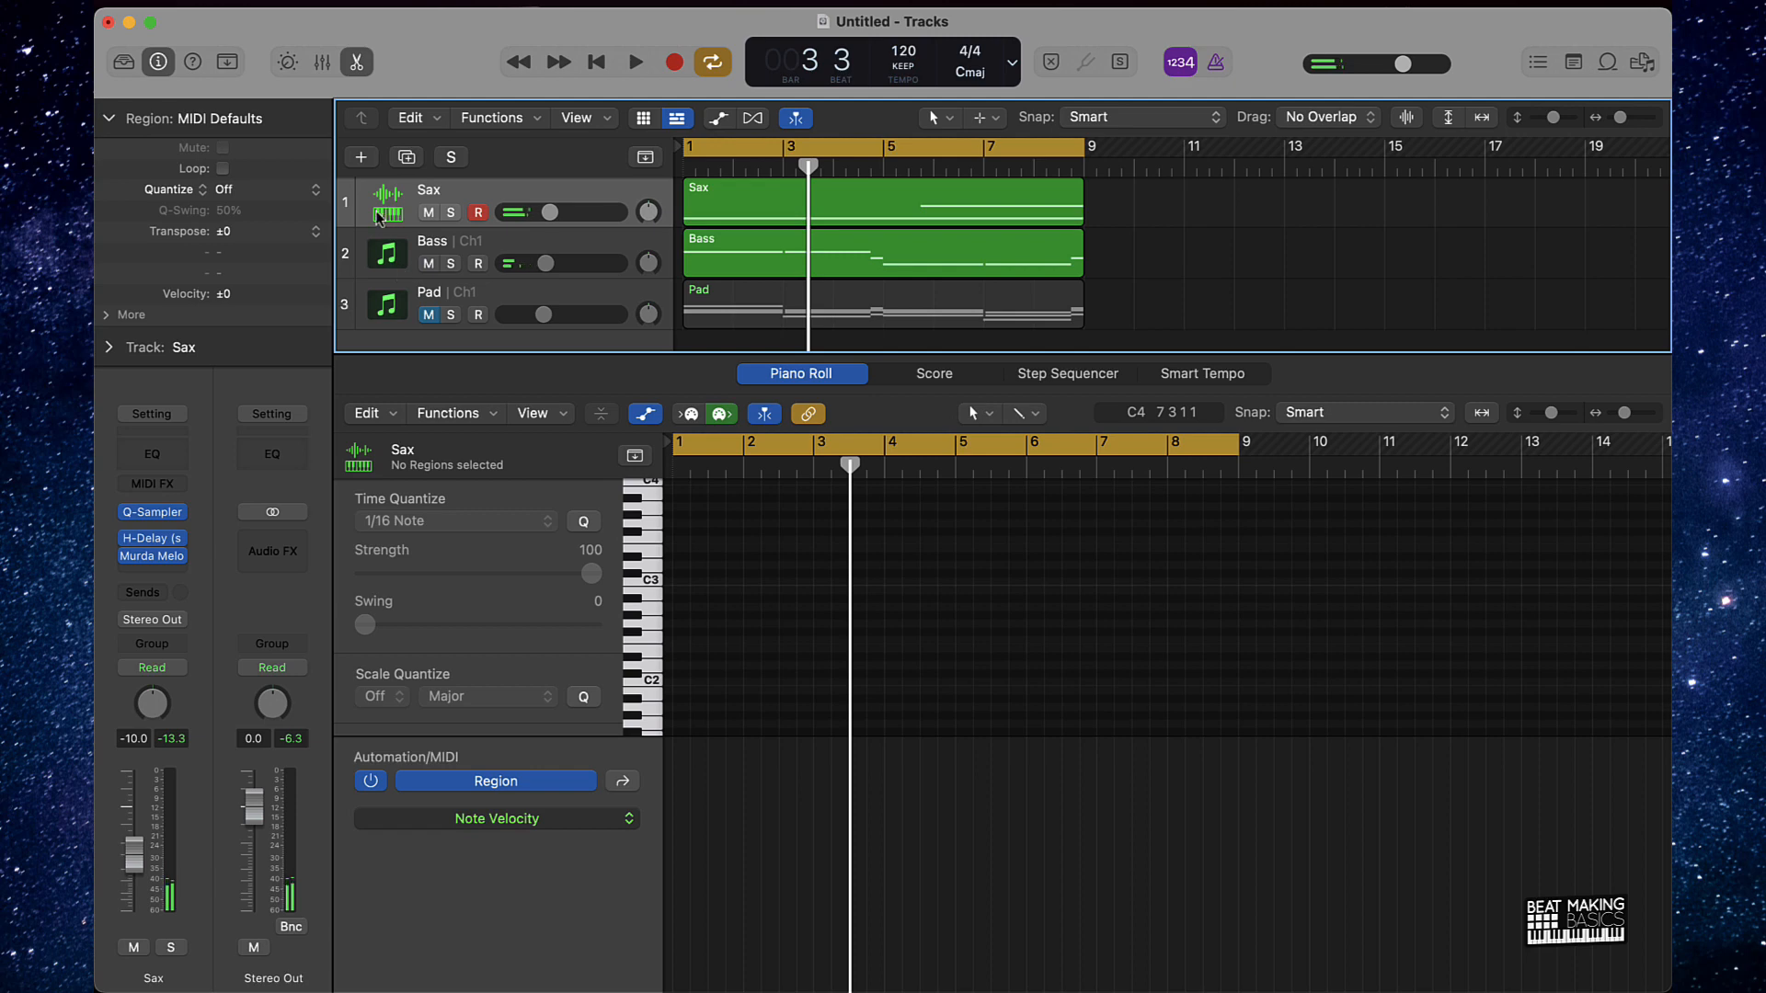
{"action": "mouse_move", "coordinate": [127, 563]}
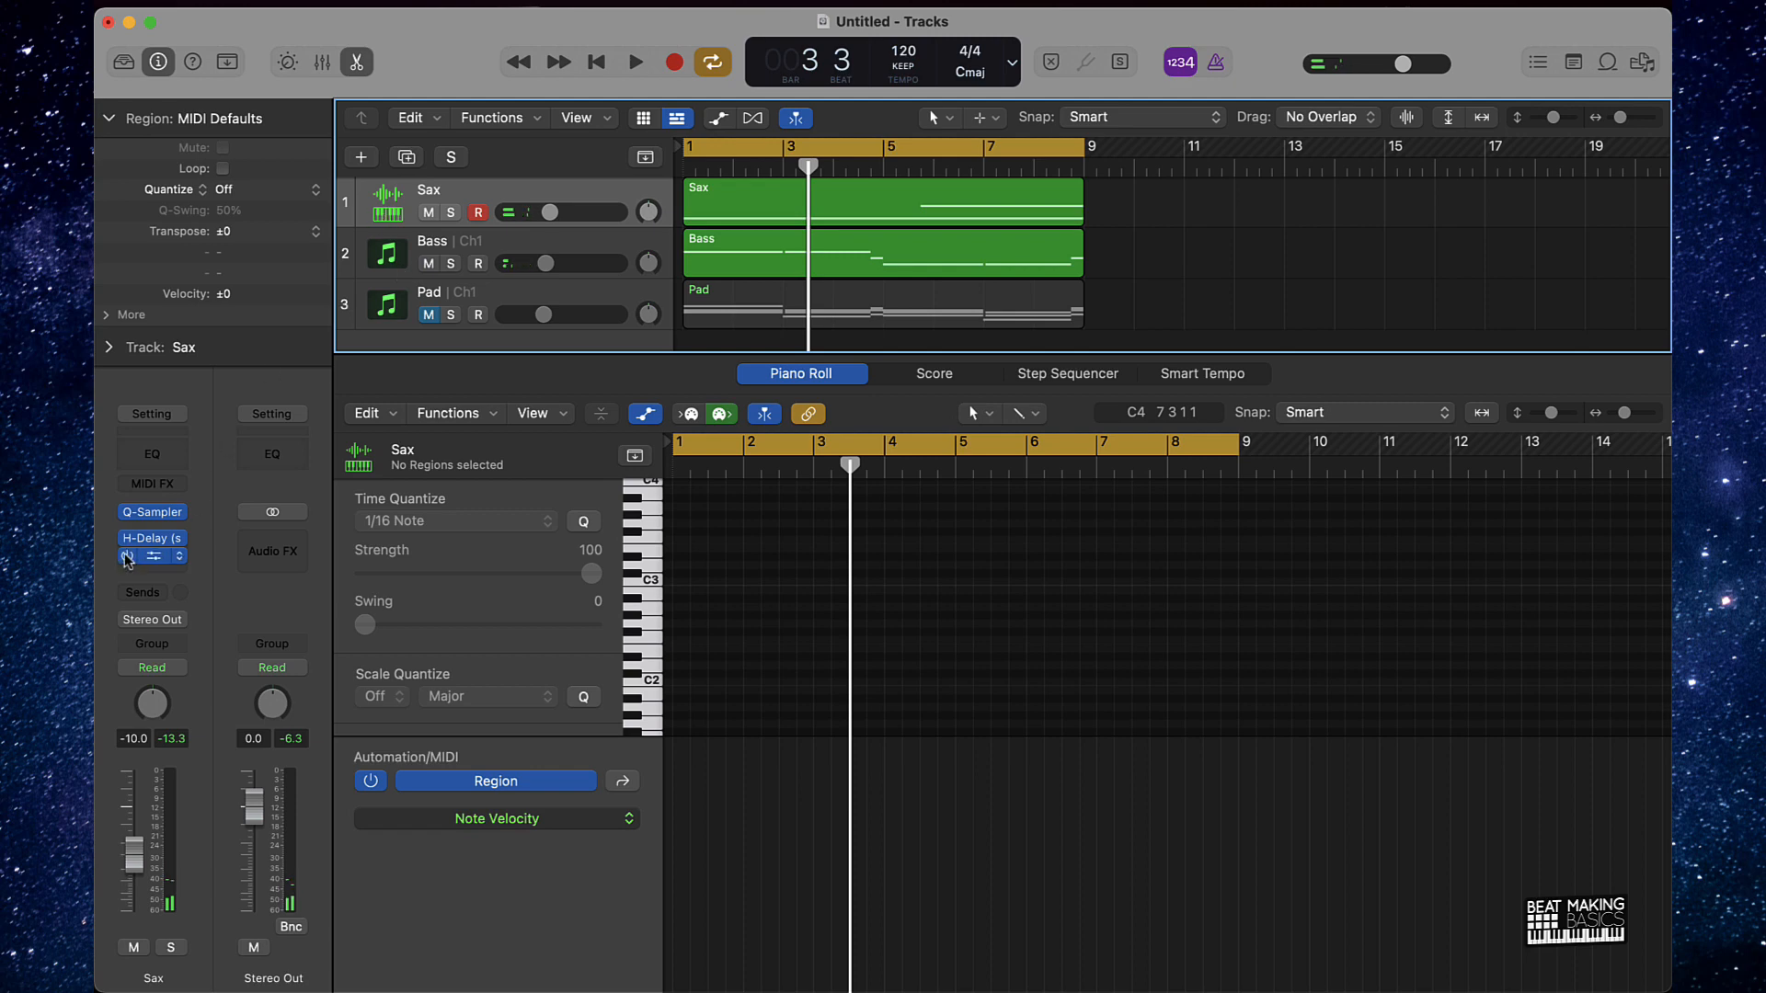
Unmute the Pad track and mute the Bass and Sax tracks.
{"action": "left_click", "coordinate": [398, 296]}
{"action": "left_click", "coordinate": [429, 315]}
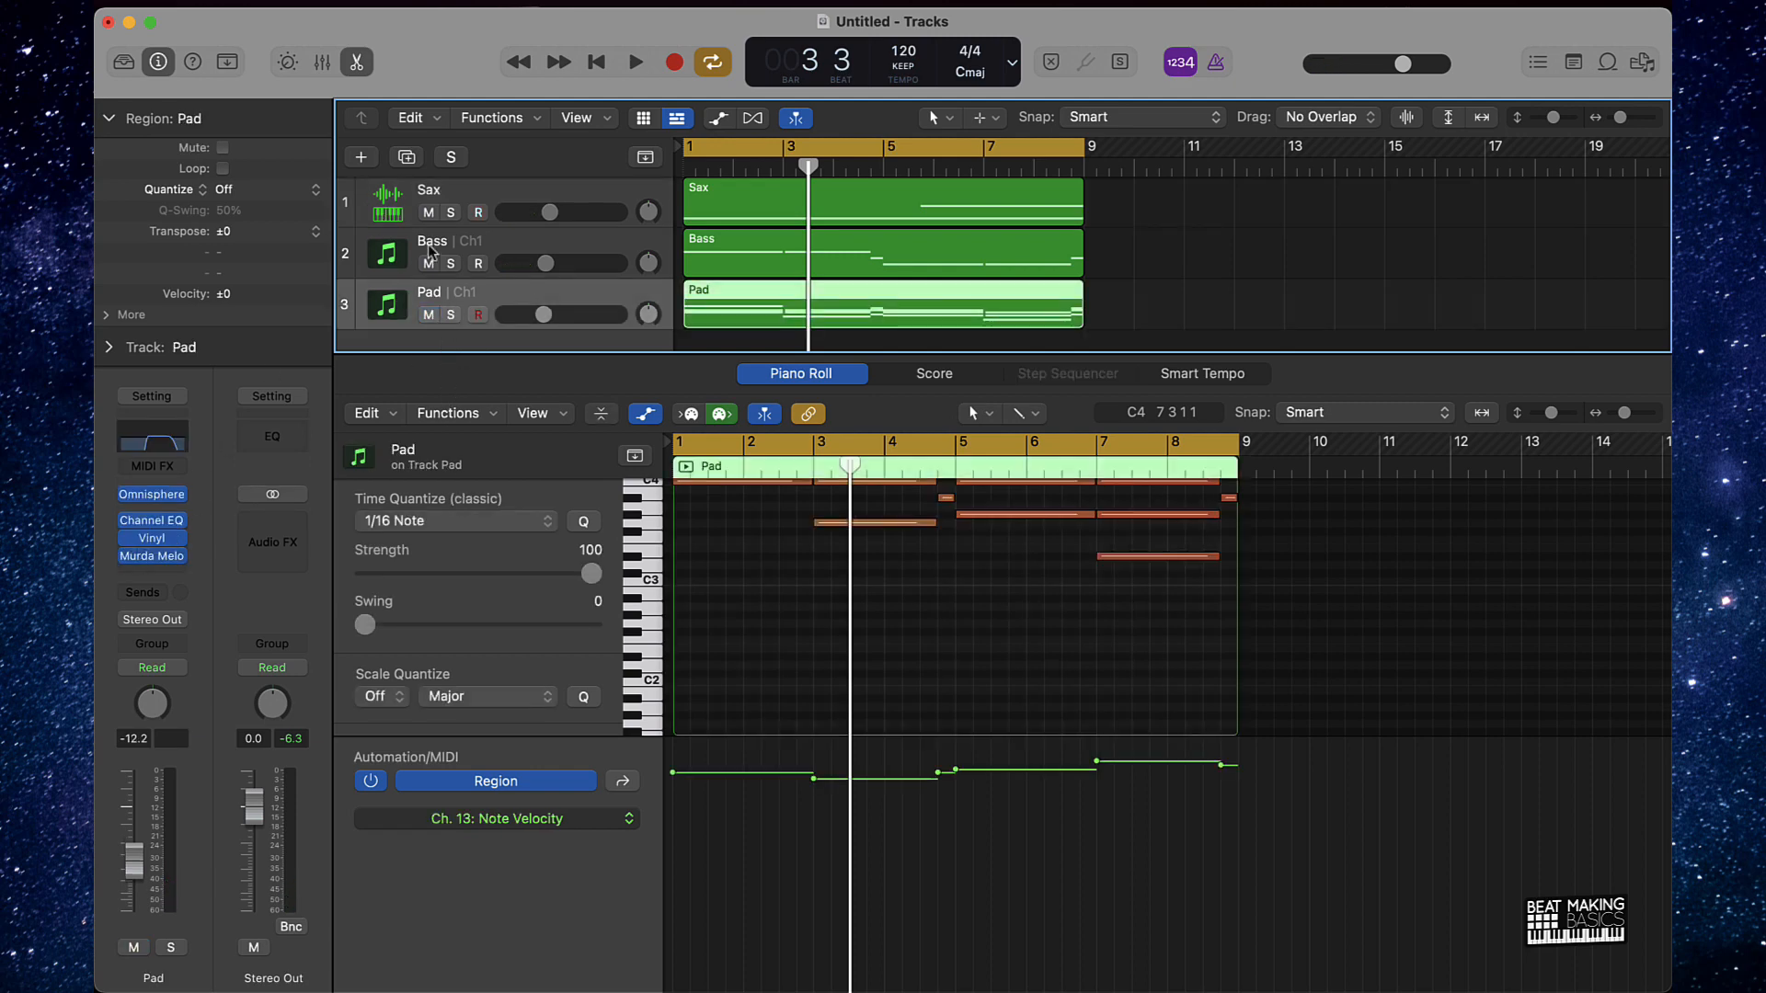
{"action": "left_click_drag", "start_coordinate": [427, 264], "coordinate": [427, 213]}
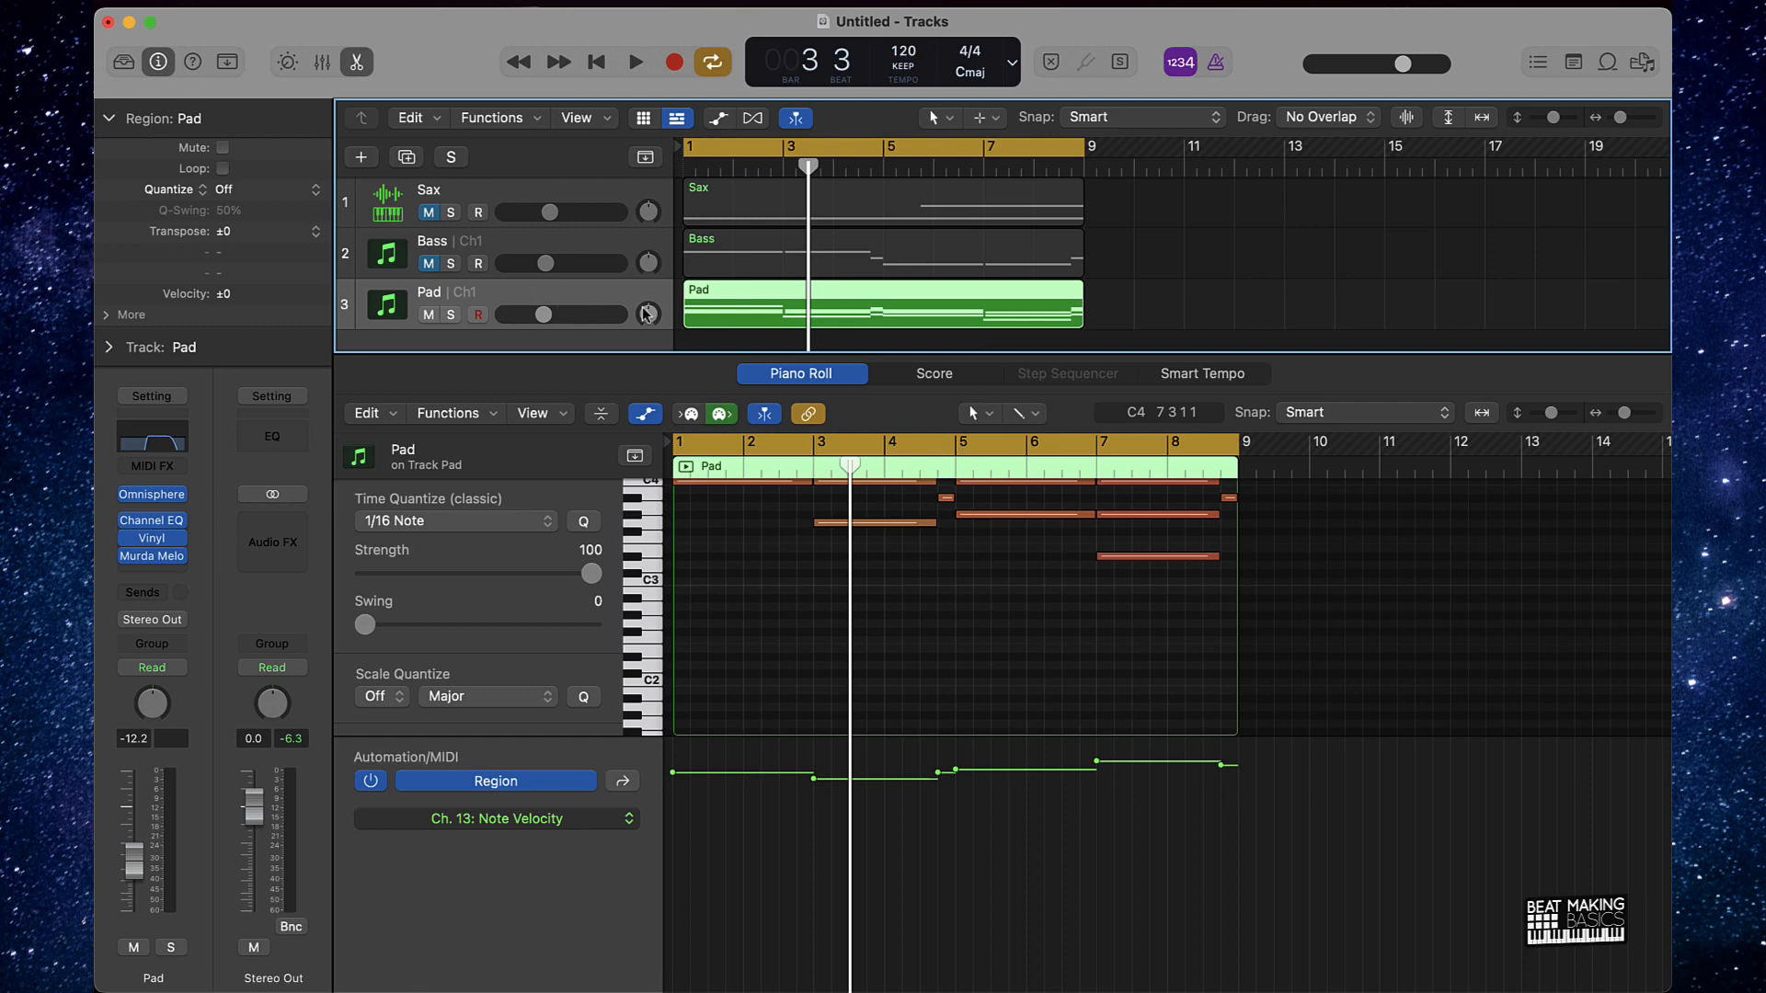
Examine the Vinyl settings and the Motion and Clarity amounts in Murda Melodies on the Pad track, closing each plug-in.
{"action": "left_click", "coordinate": [148, 548]}
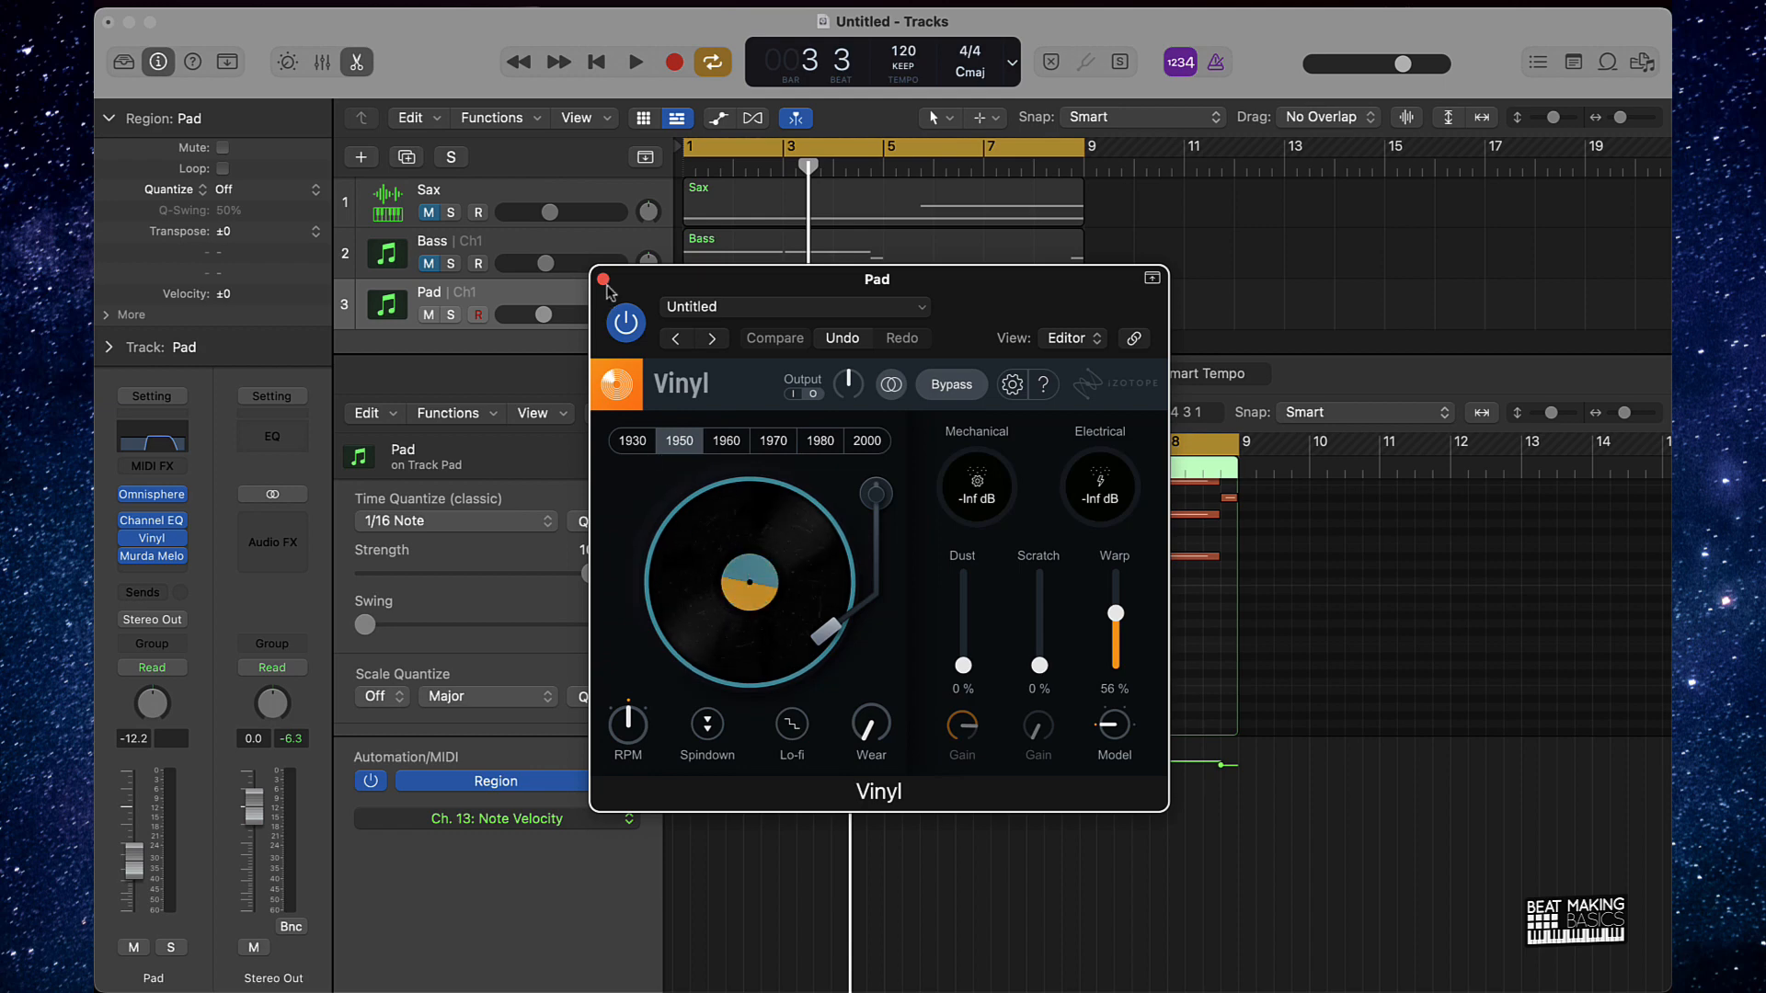
{"action": "key", "text": "super+w"}
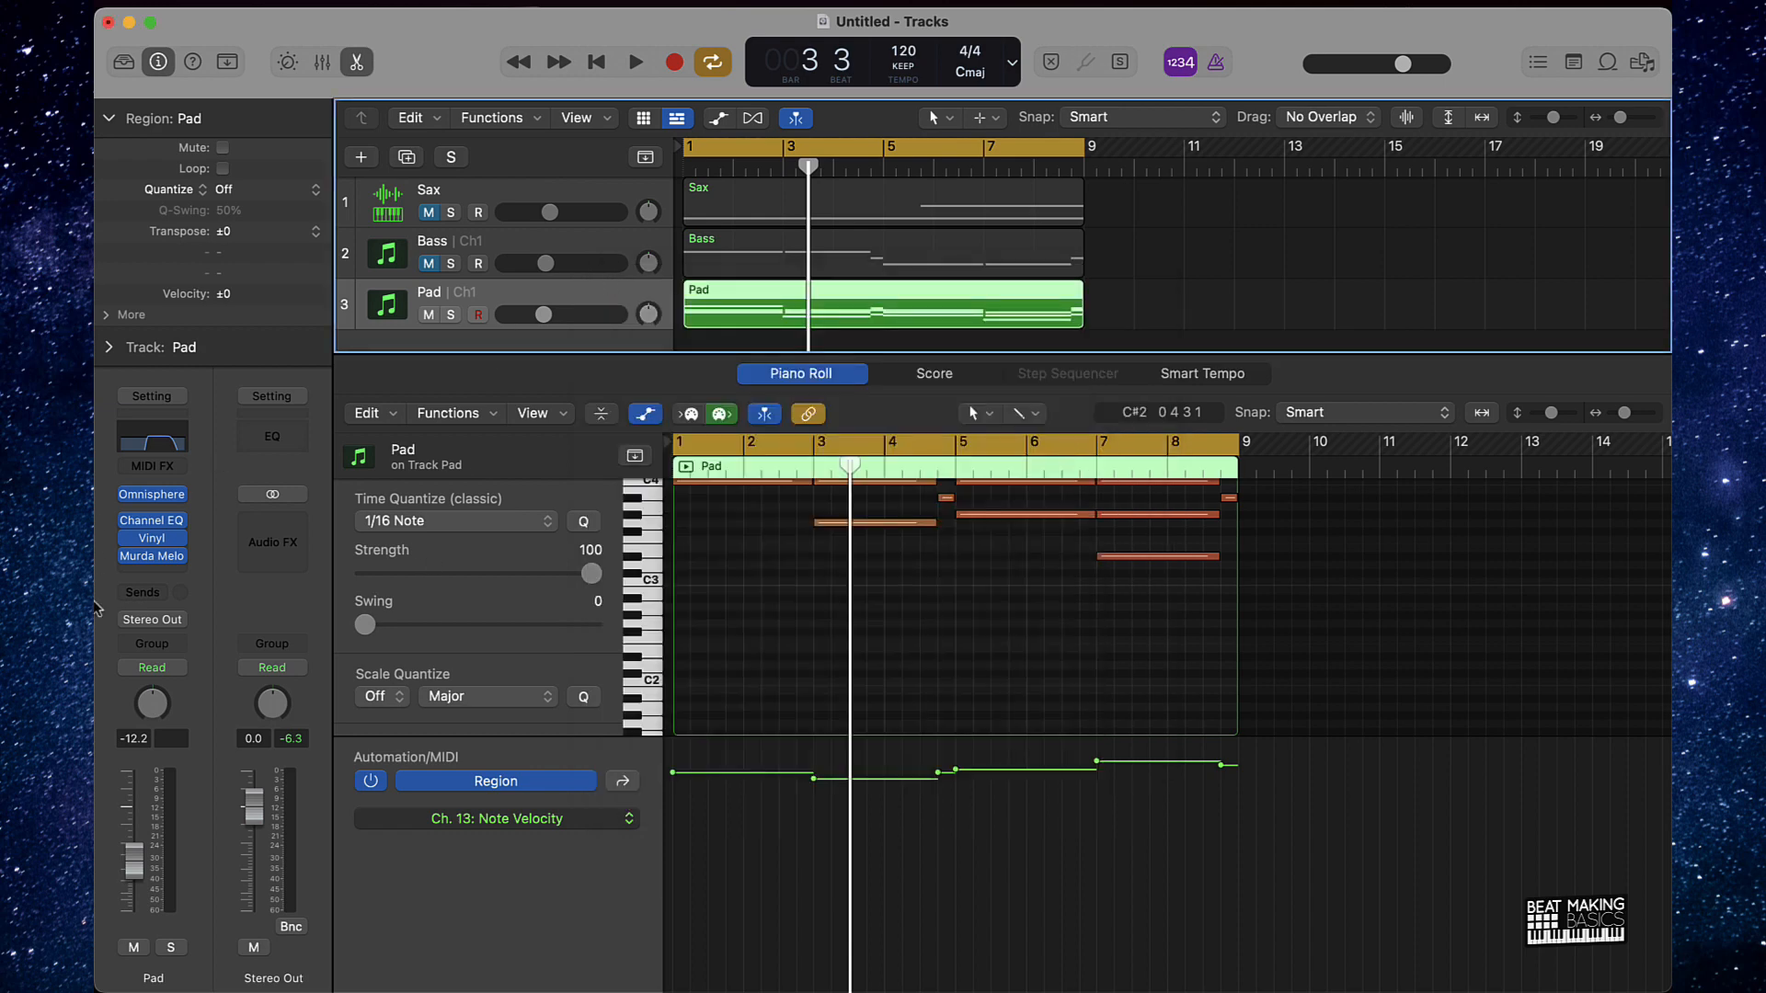
{"action": "left_click", "coordinate": [155, 557]}
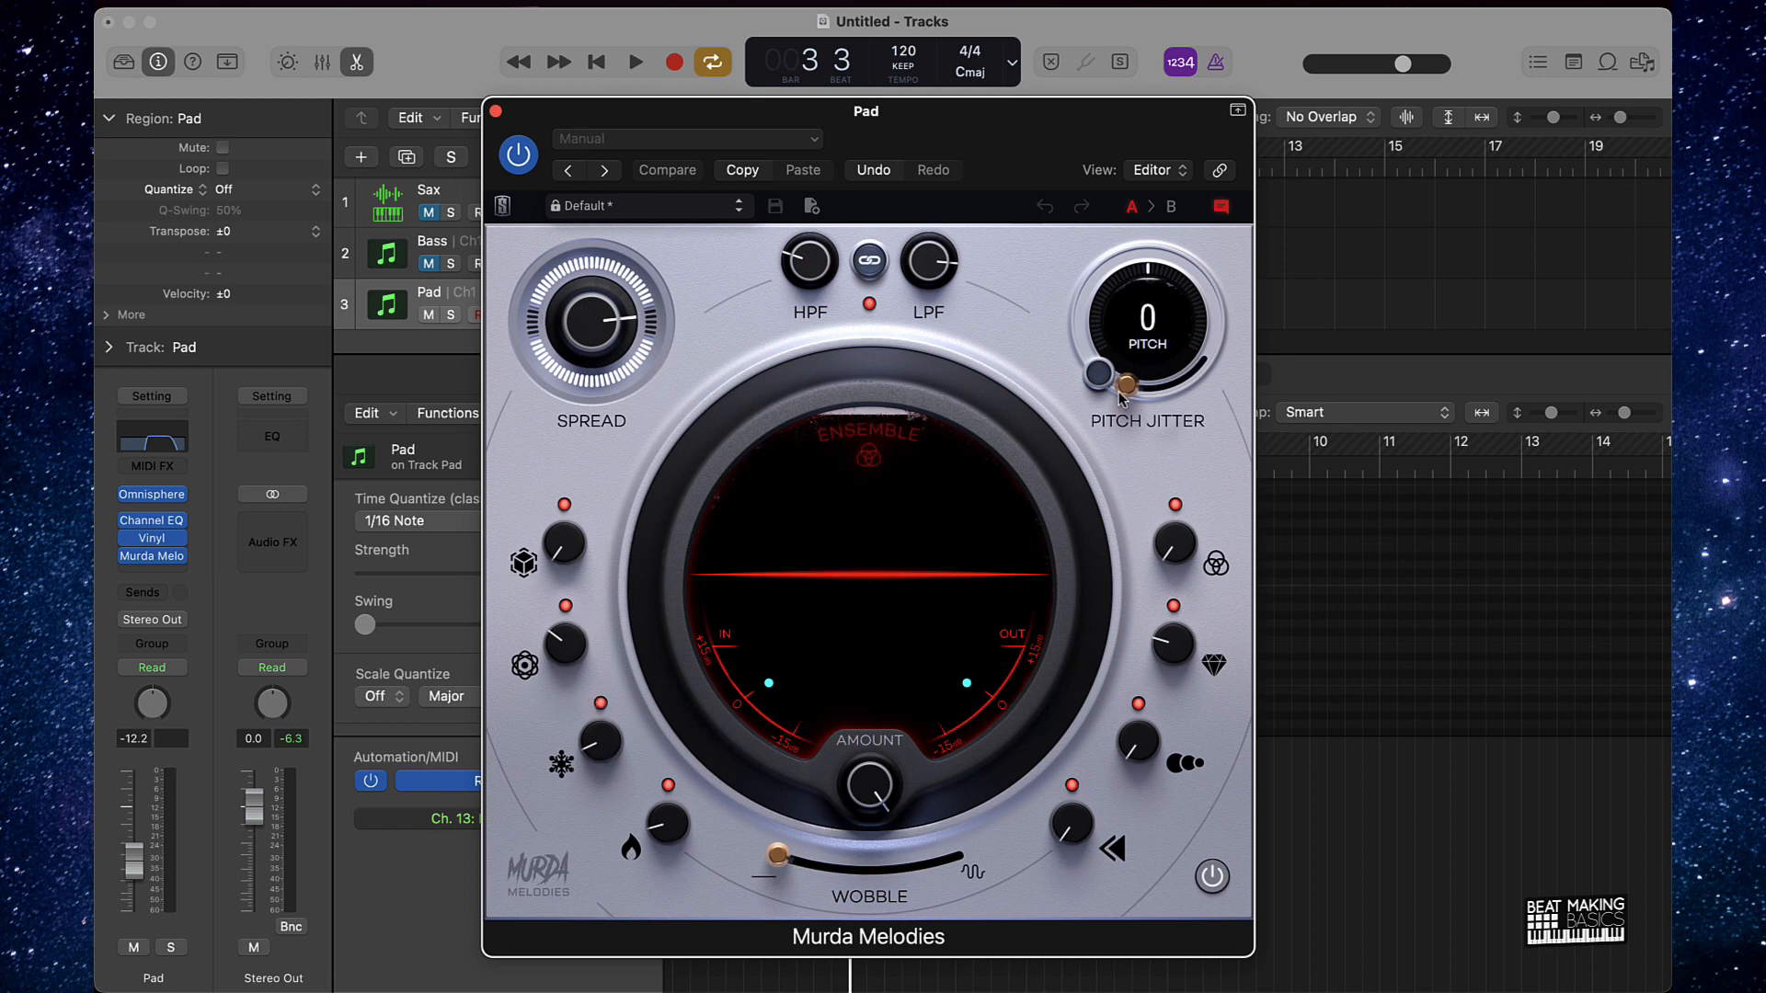
{"action": "mouse_move", "coordinate": [598, 756]}
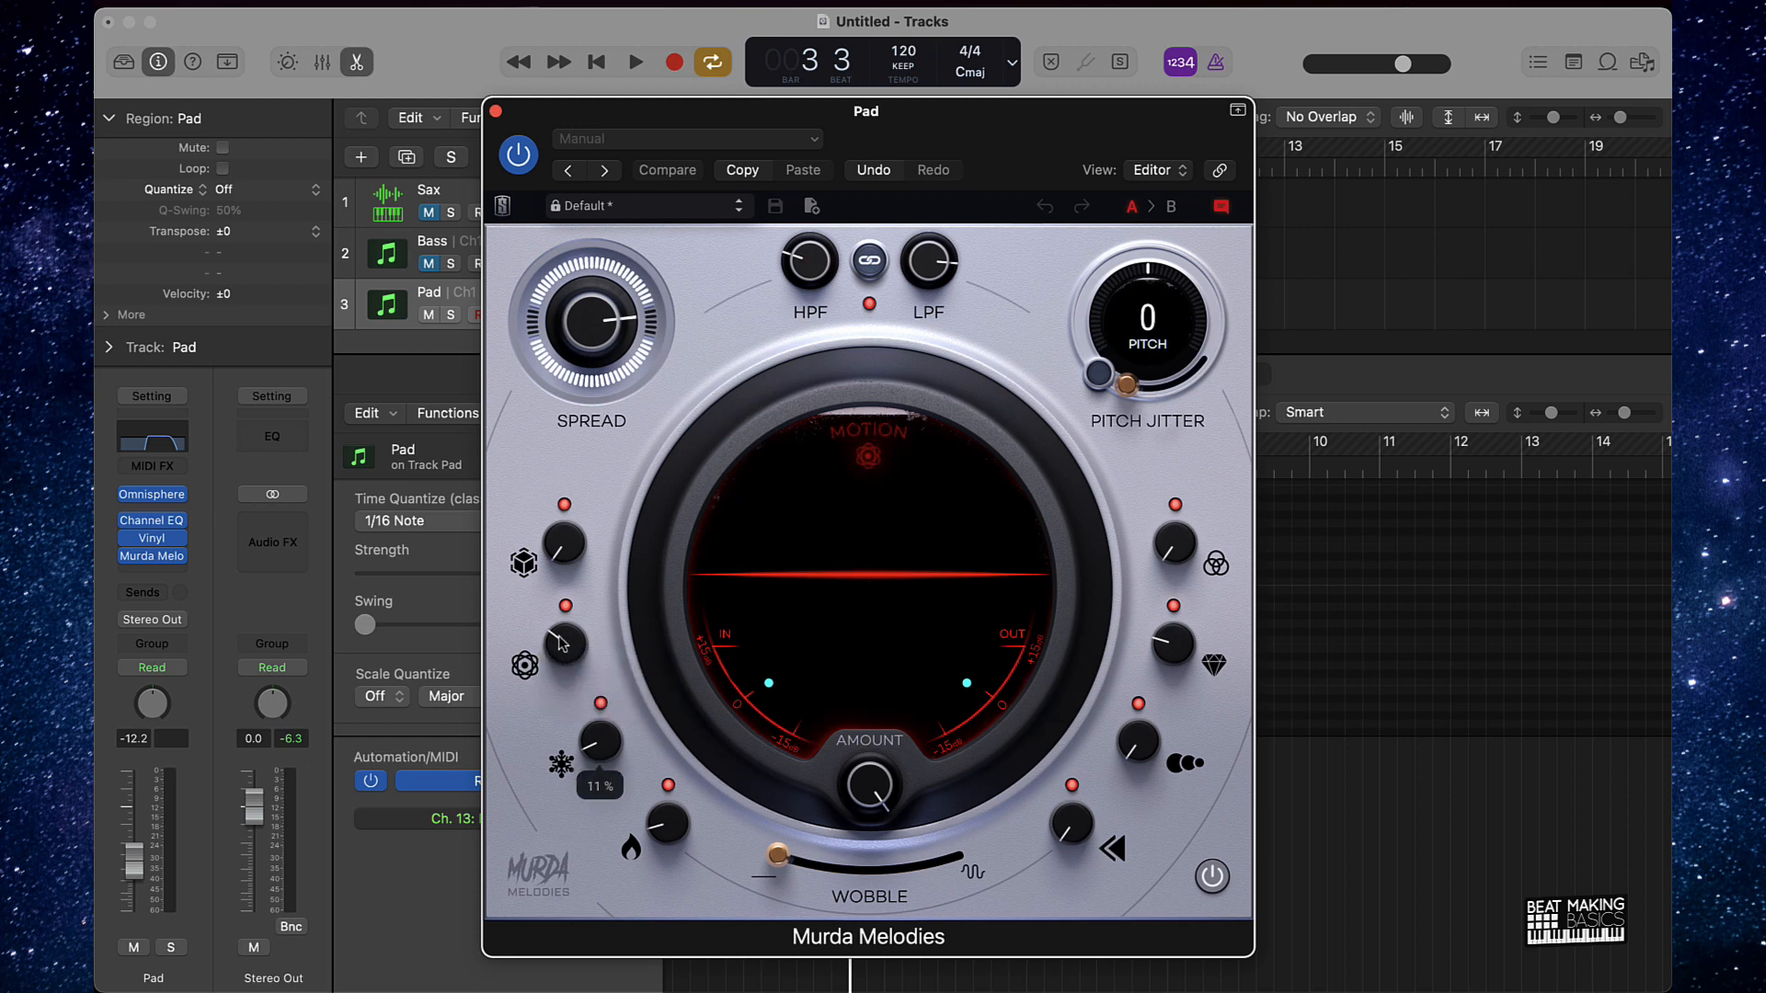
{"action": "mouse_move", "coordinate": [563, 644]}
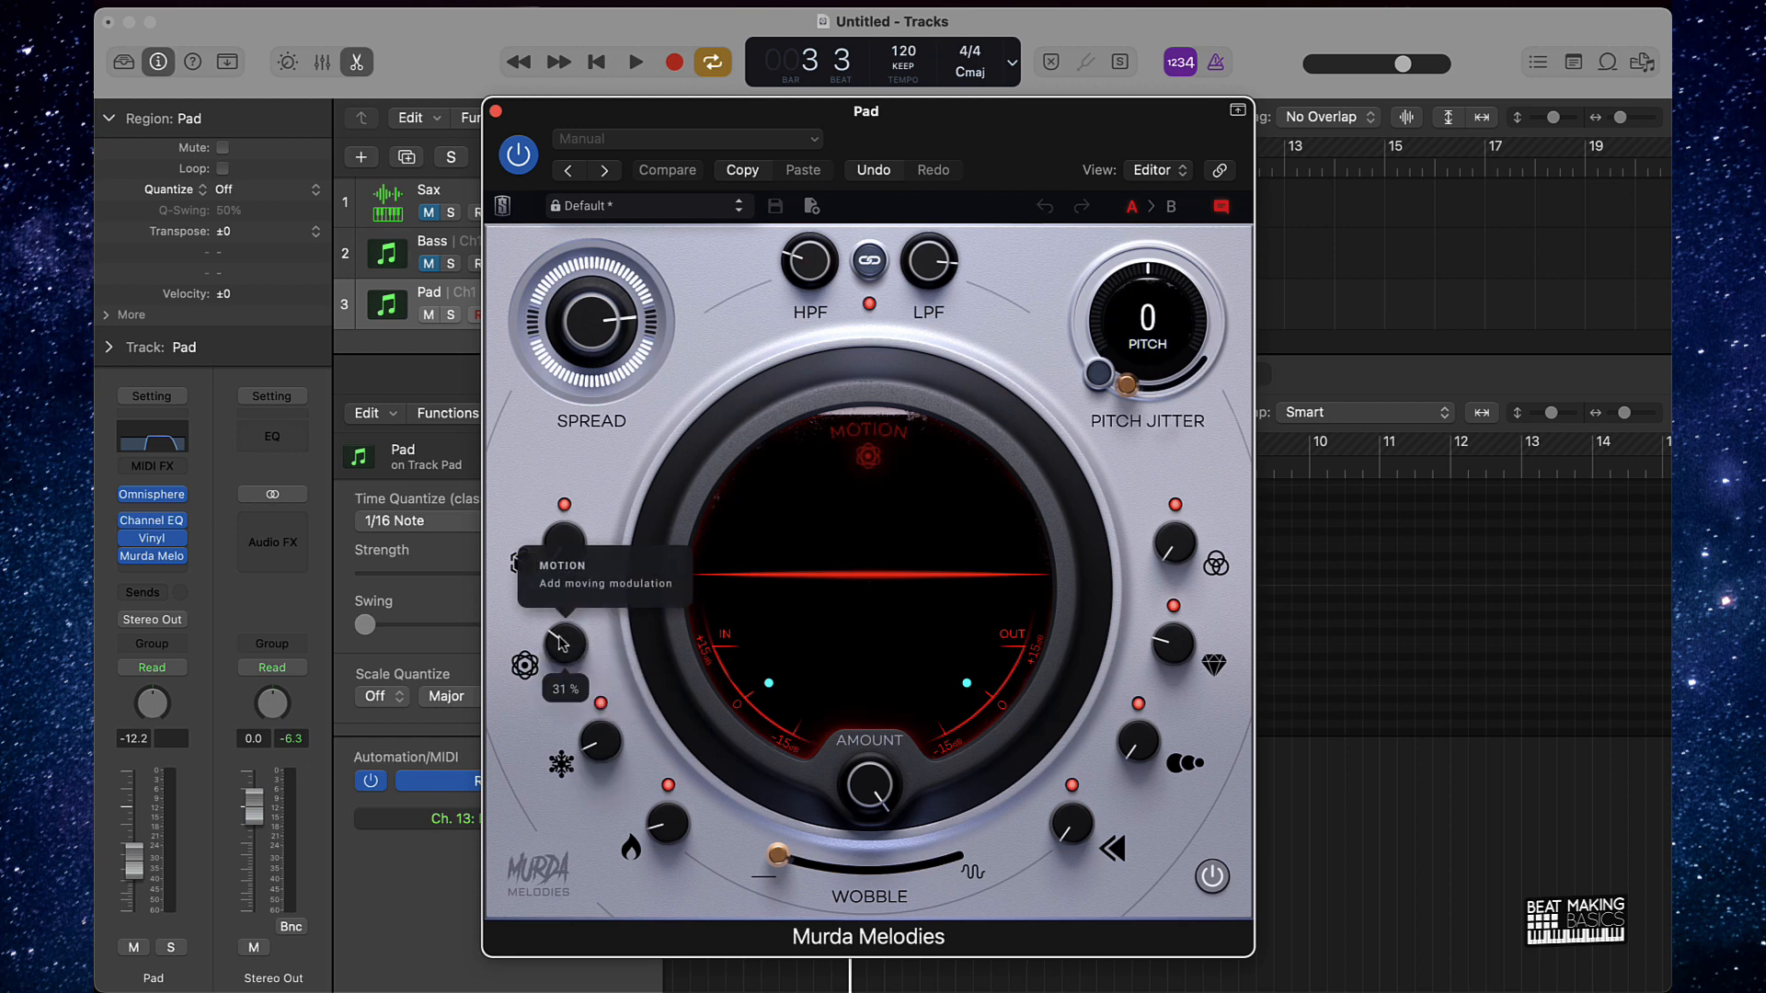
{"action": "mouse_move", "coordinate": [1180, 660]}
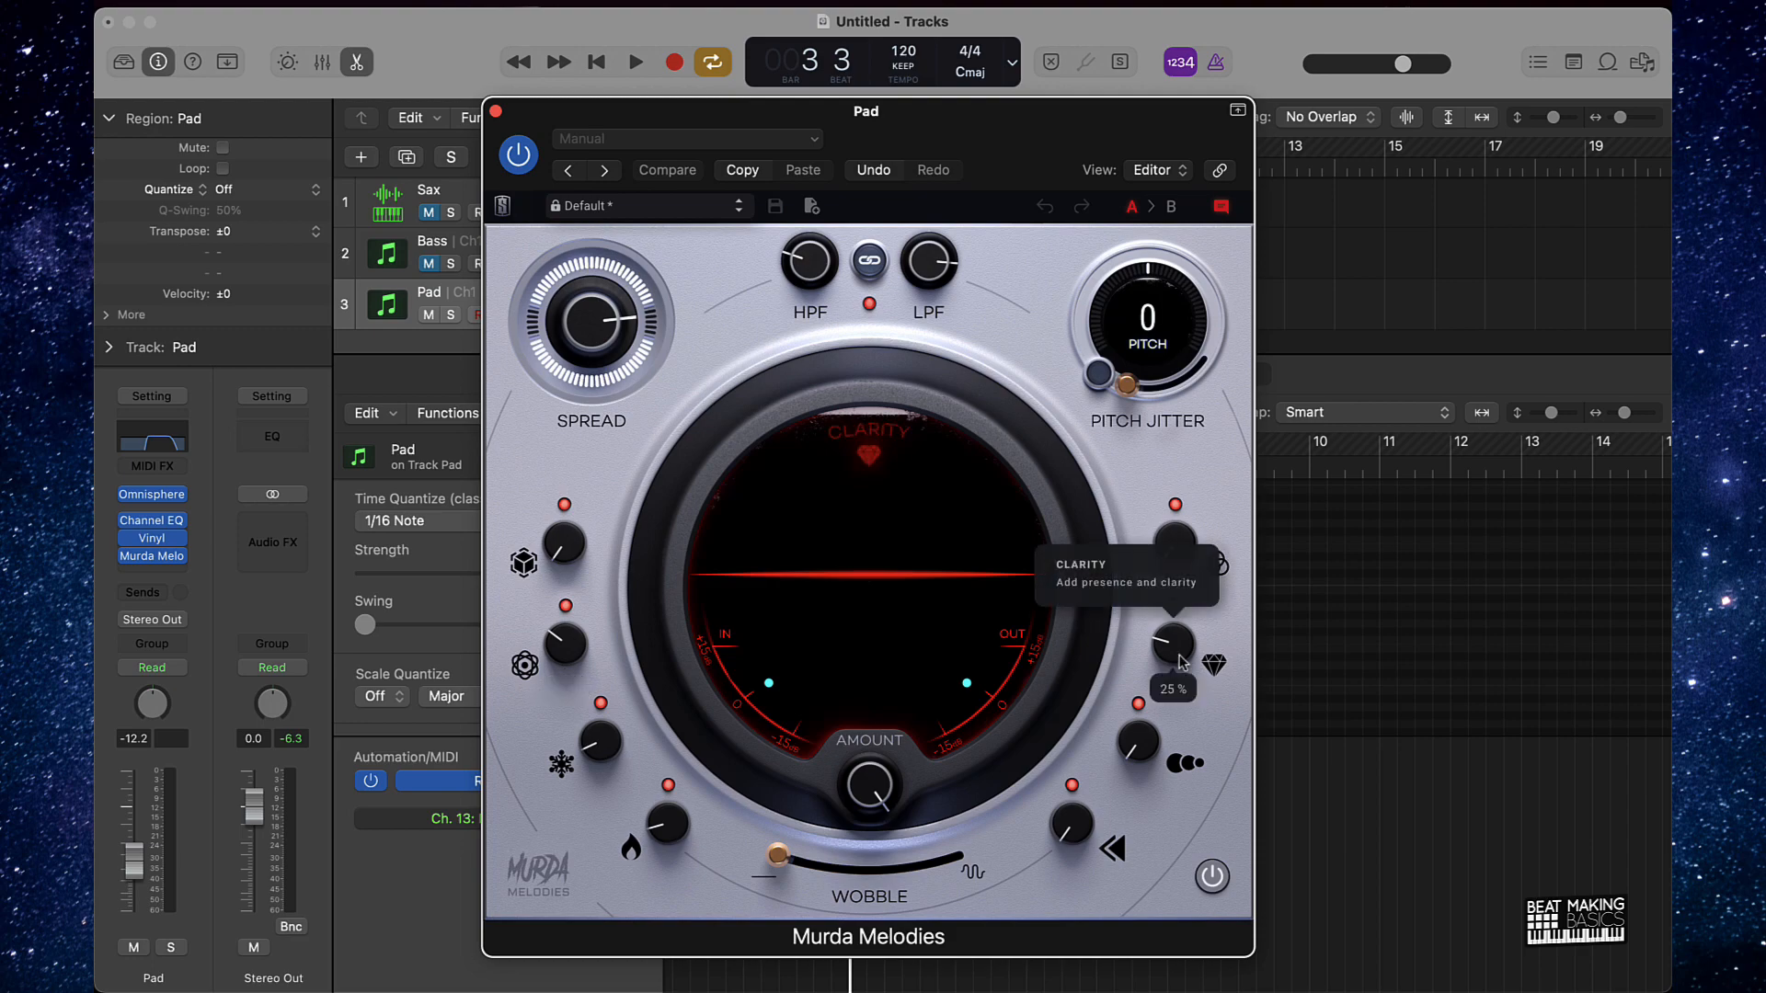
{"action": "left_click", "coordinate": [494, 110]}
Compare the notes of the Pad region with those of the Bass region in the Piano Roll.
{"action": "scroll", "coordinate": [938, 610], "scroll_direction": "up", "scroll_amount": 3}
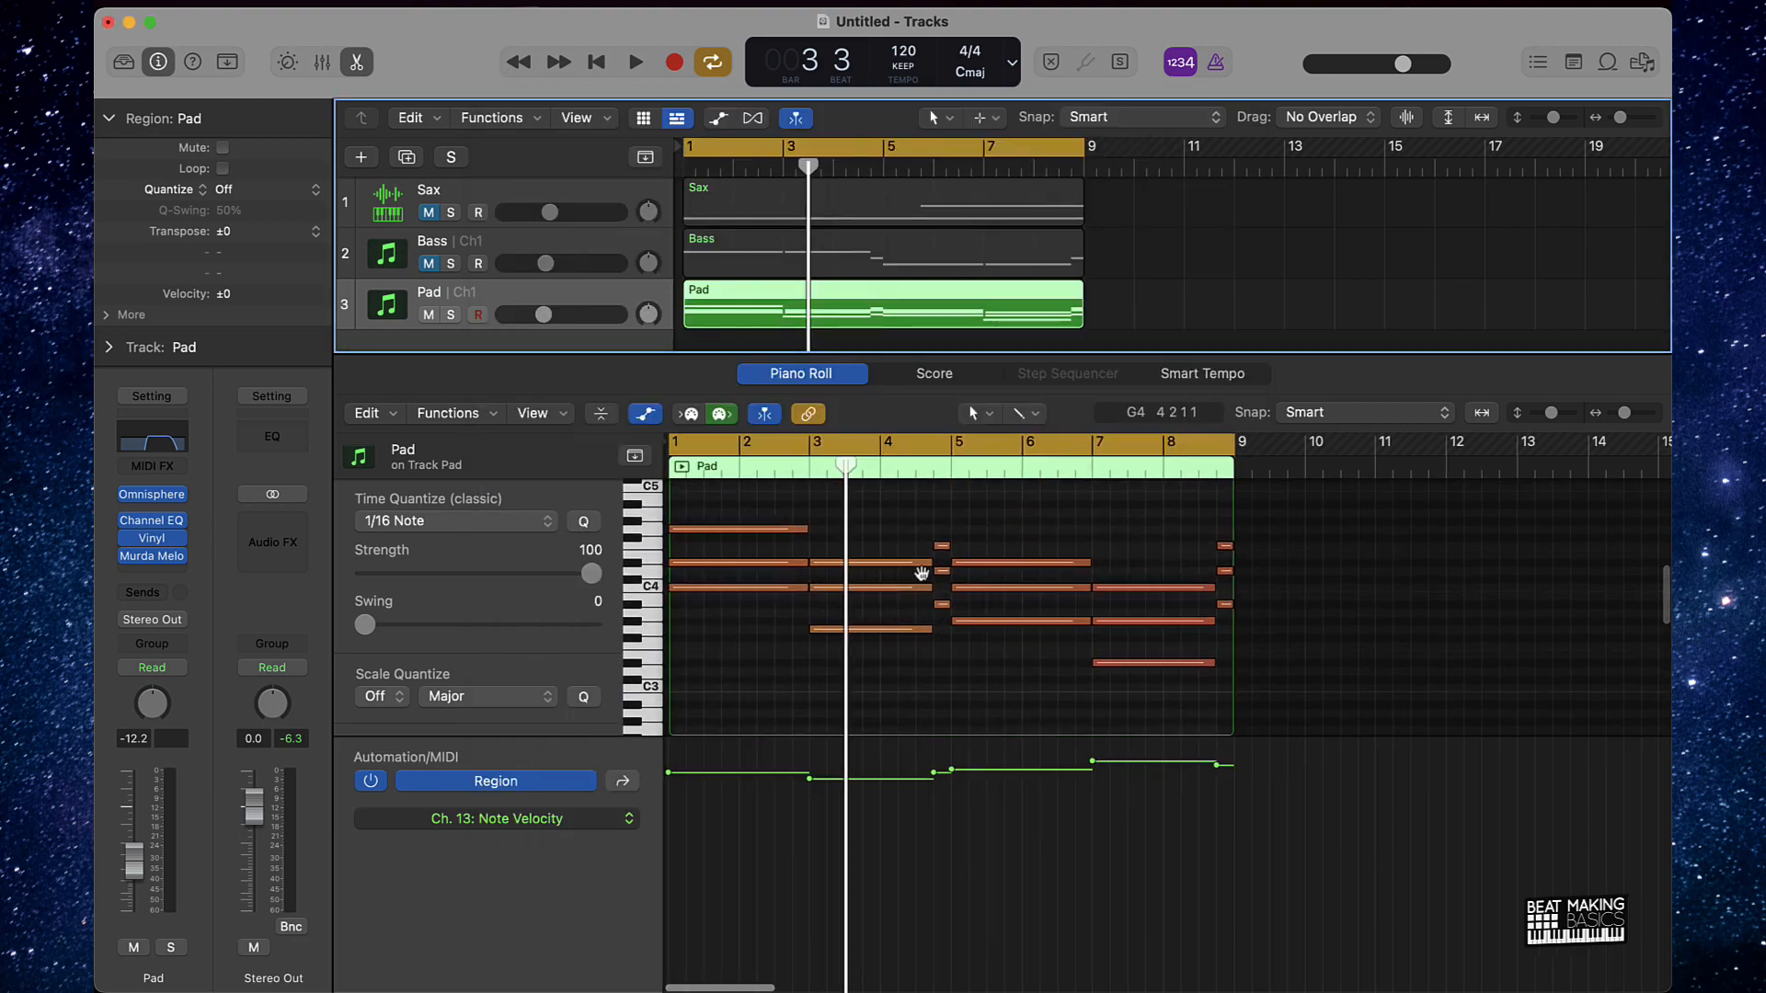
{"action": "left_click", "coordinate": [751, 260]}
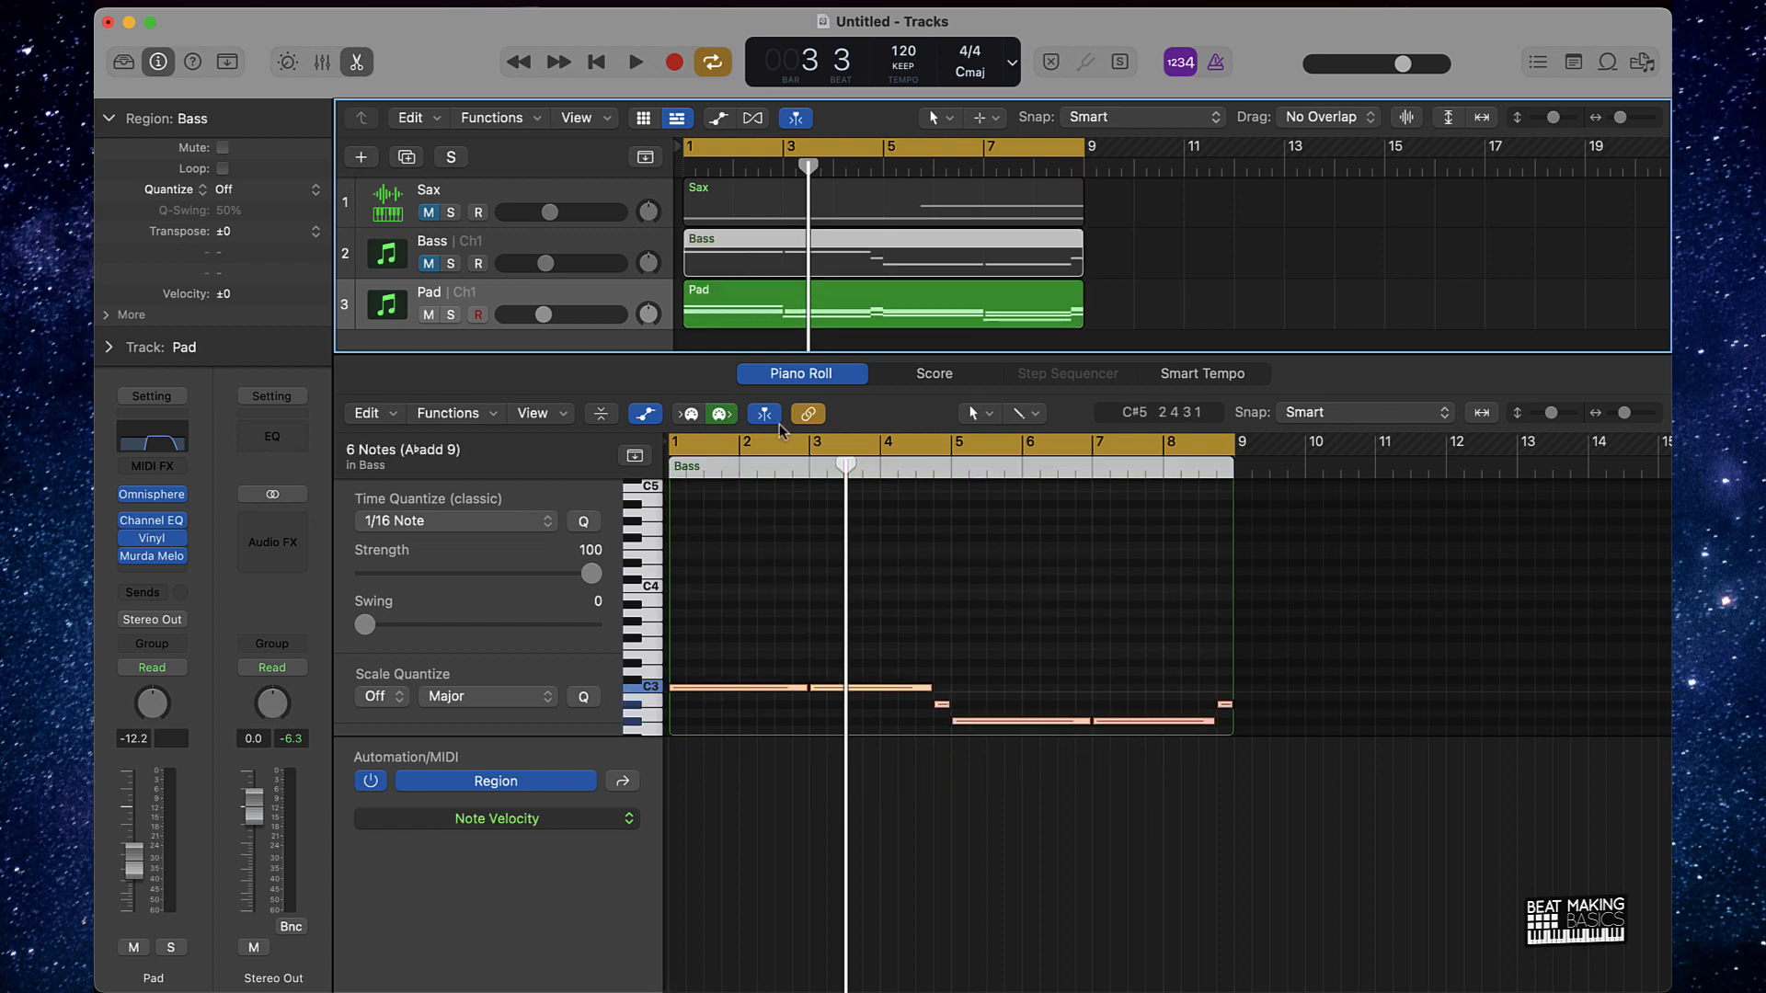
{"action": "left_click", "coordinate": [589, 244]}
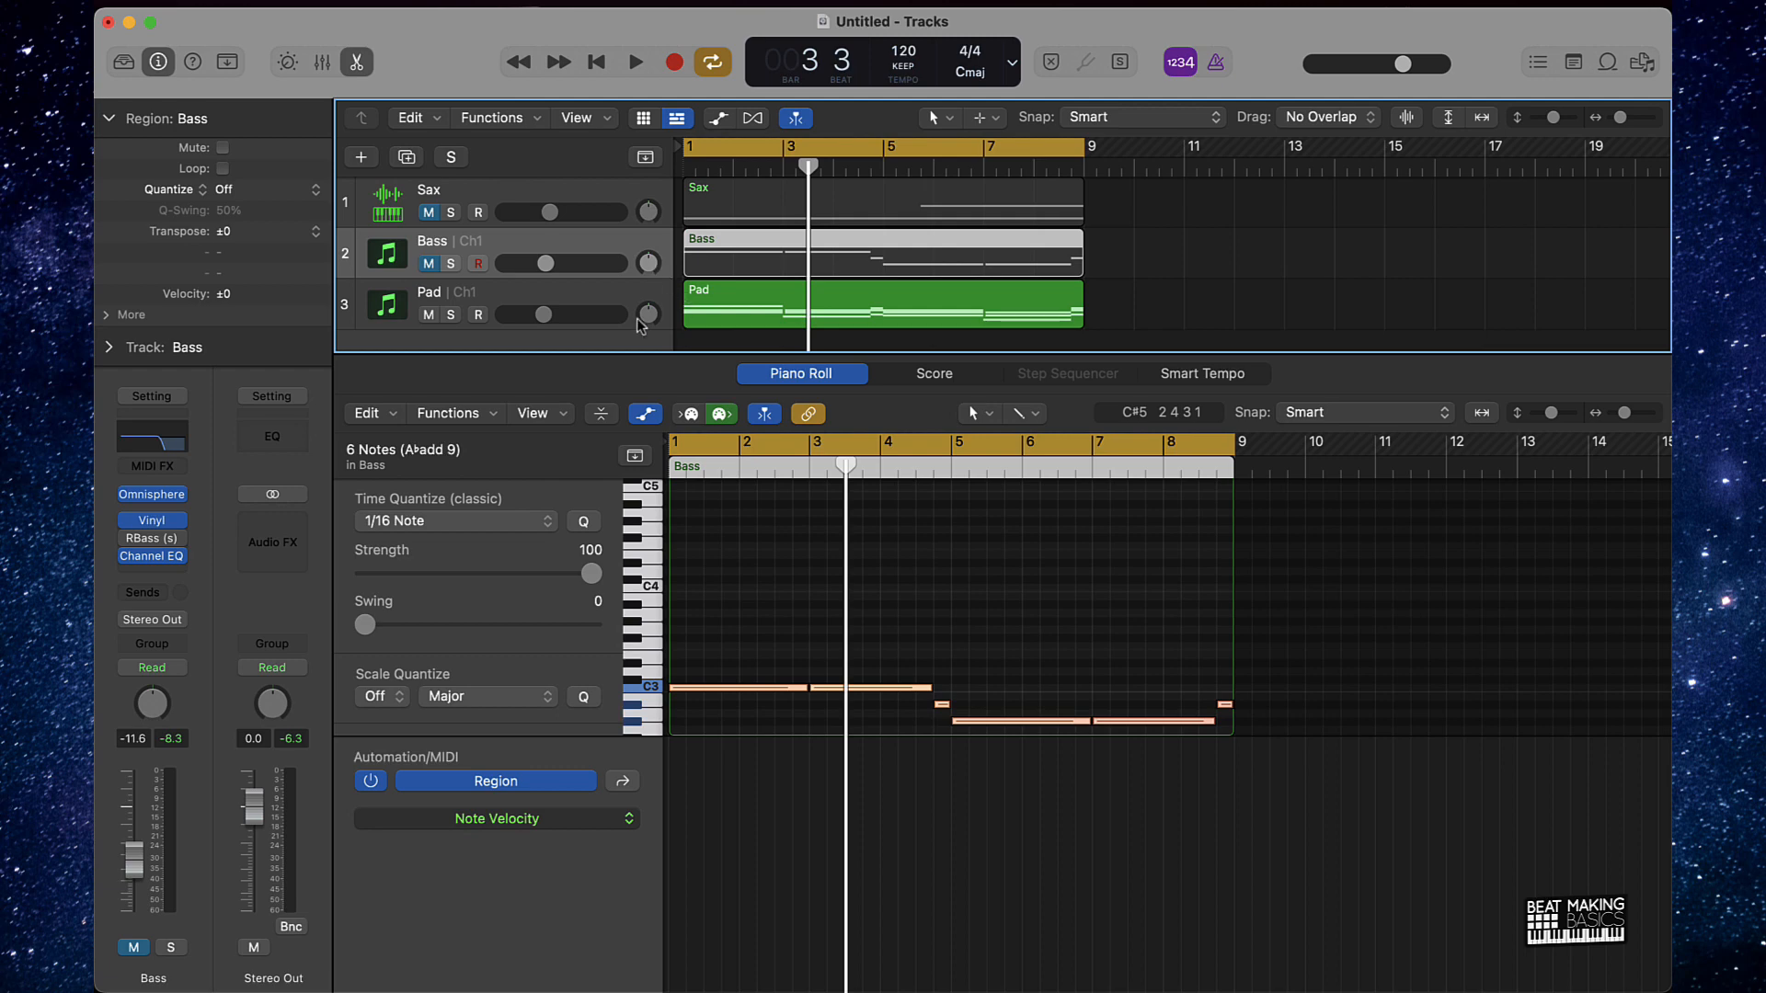
{"action": "left_click", "coordinate": [526, 302]}
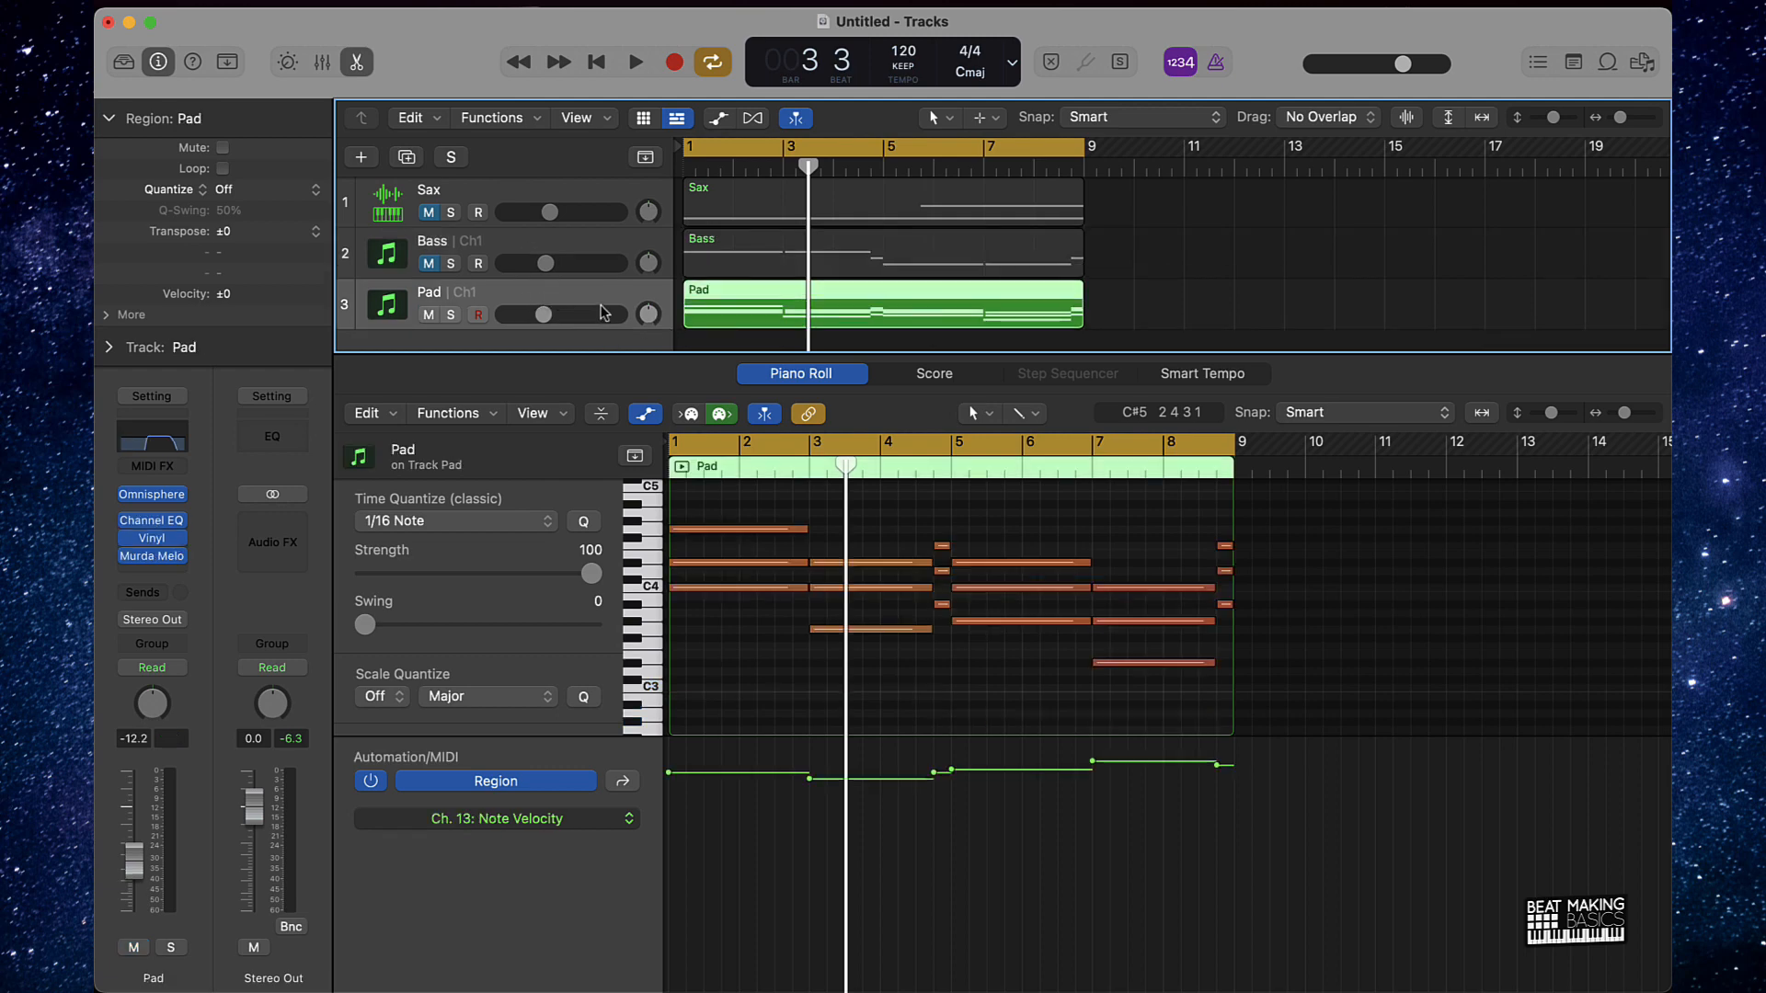
Duplicate the Pad track above the original and check the copy's Omnisphere instrument.
{"action": "key", "text": "super+d"}
{"action": "left_click_drag", "start_coordinate": [501, 318], "coordinate": [510, 250]}
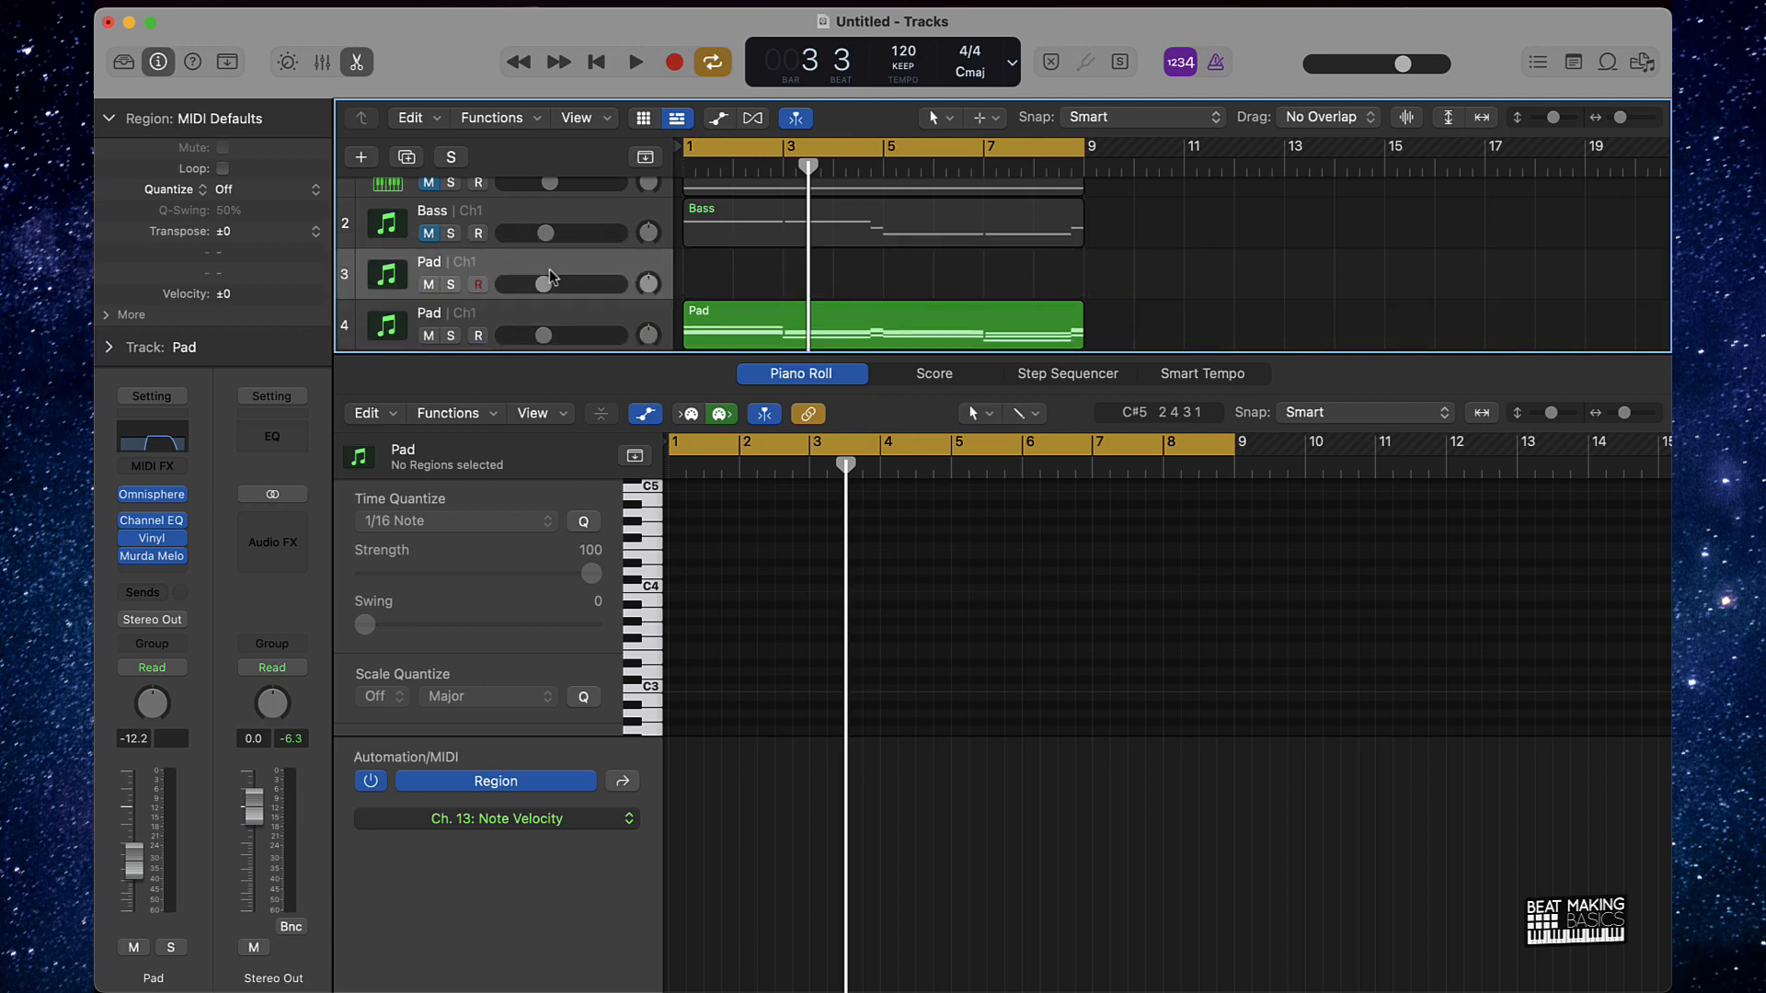
{"action": "left_click", "coordinate": [178, 494]}
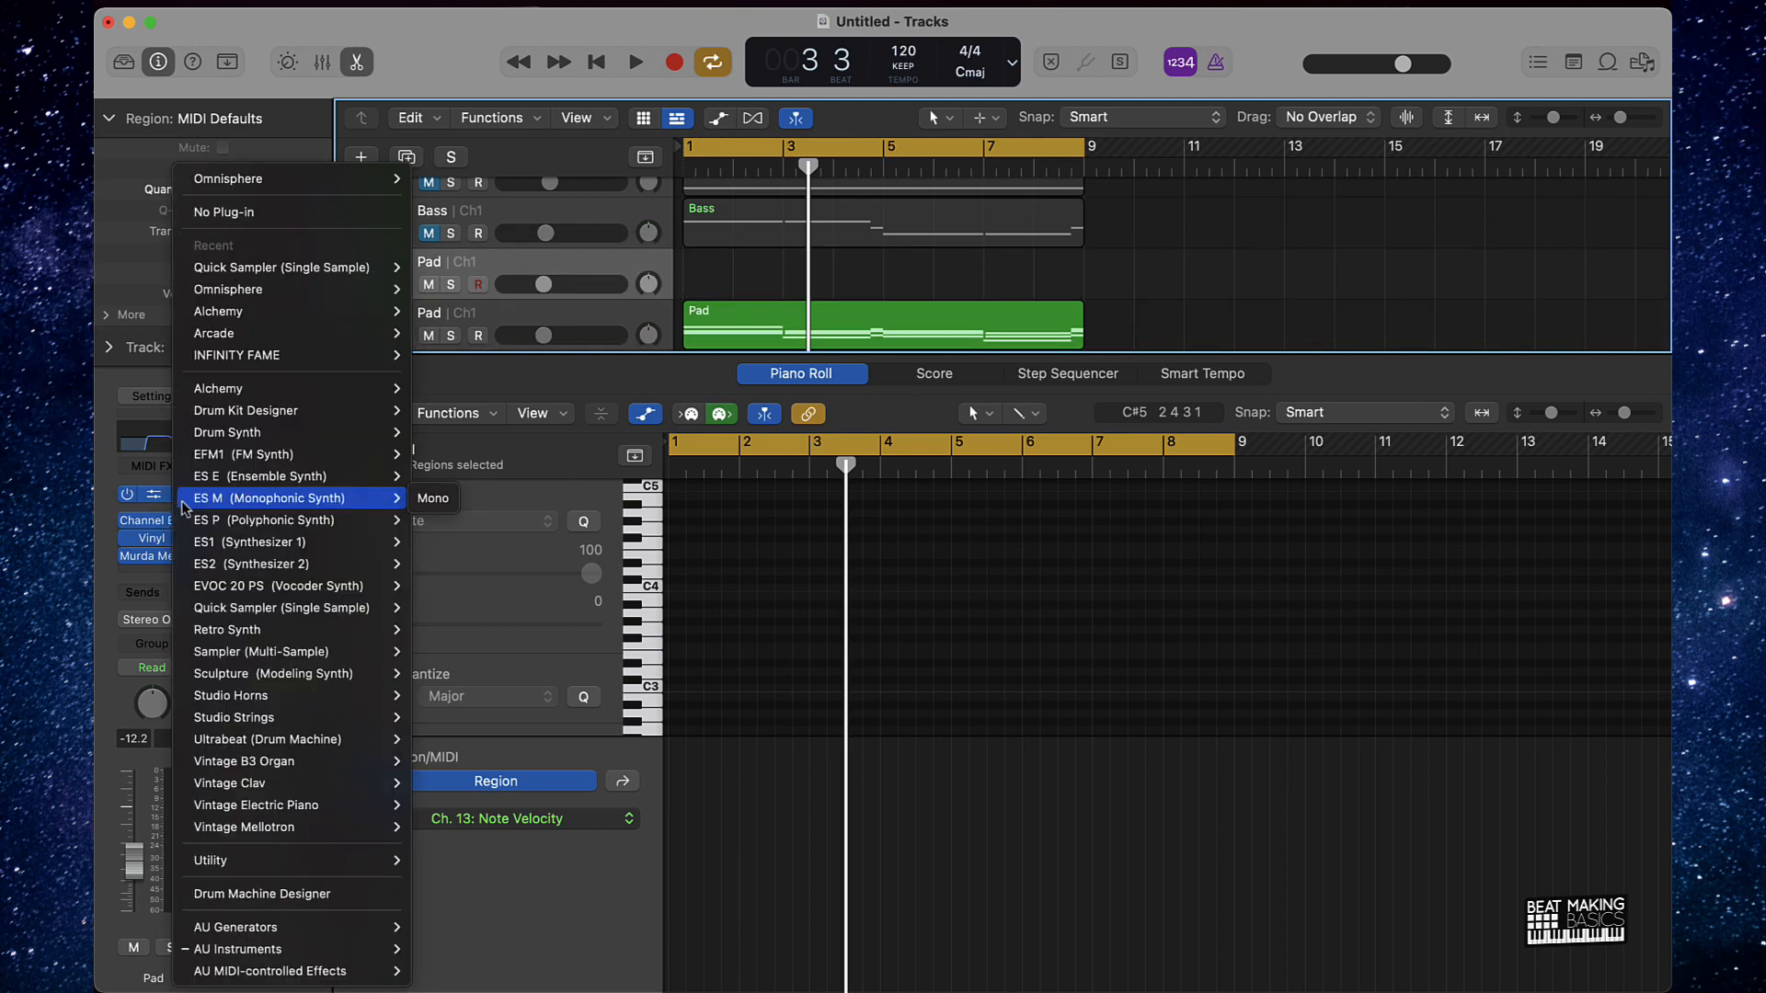
{"action": "left_click", "coordinate": [107, 480]}
{"action": "left_click", "coordinate": [157, 499]}
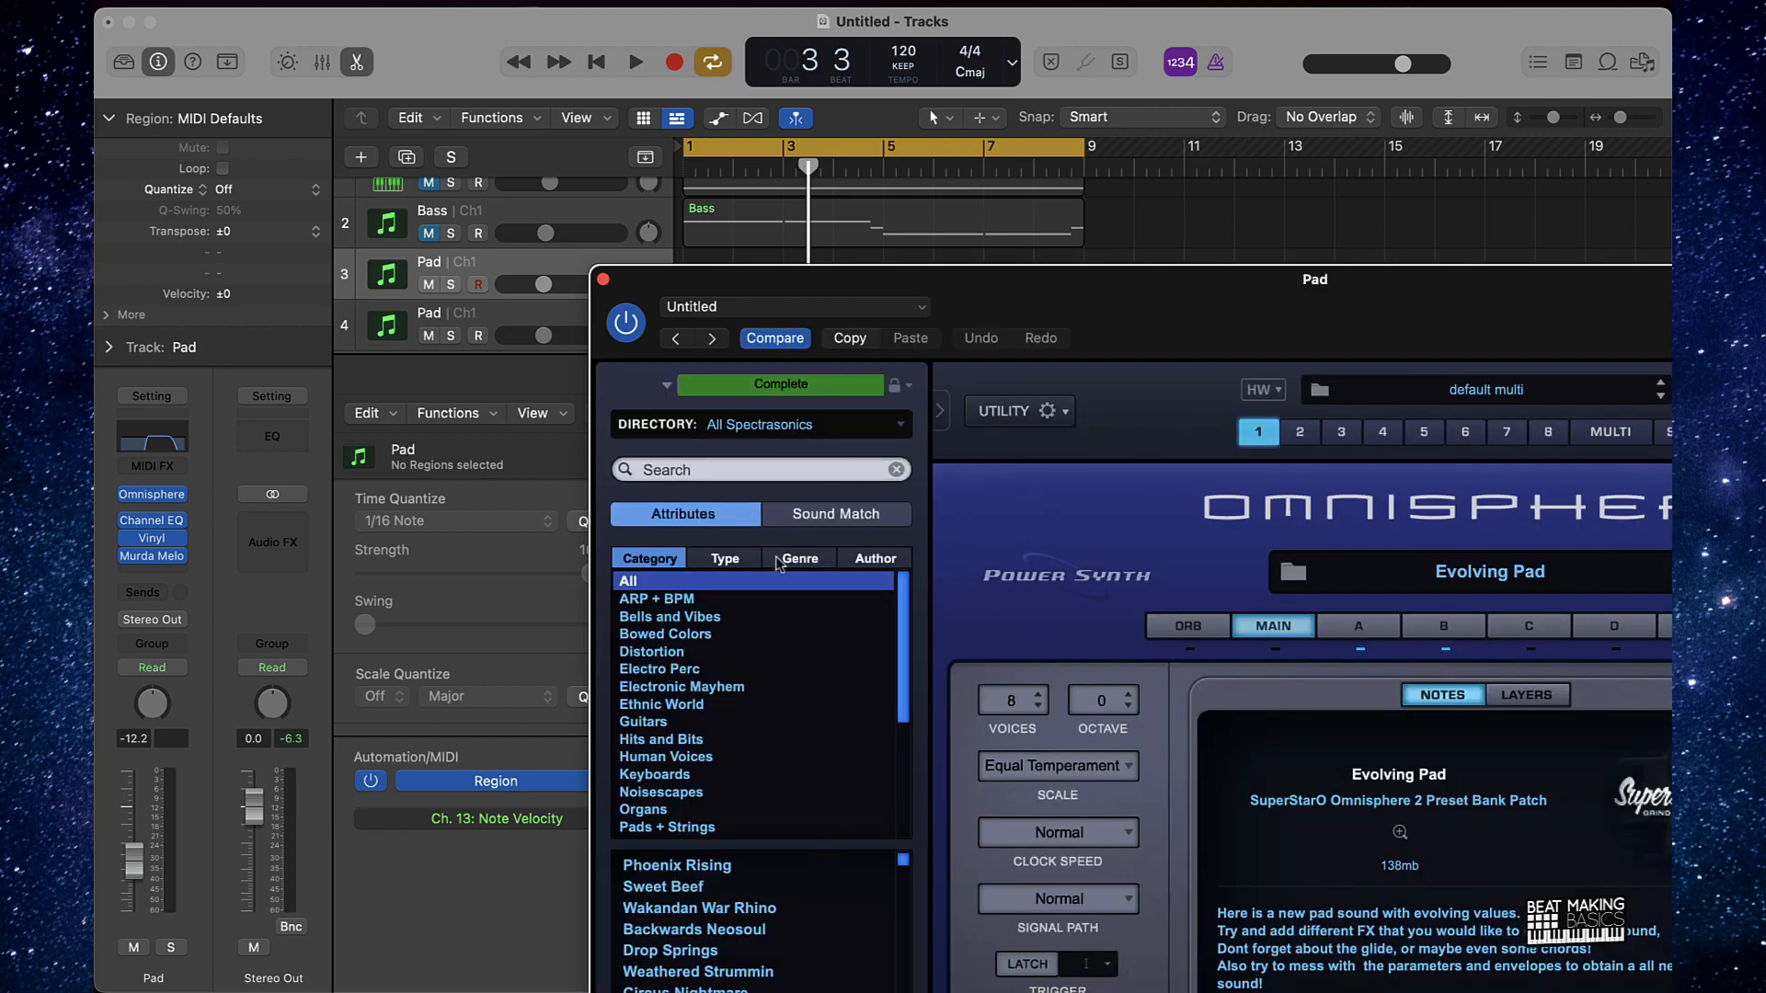
{"action": "left_click", "coordinate": [602, 279]}
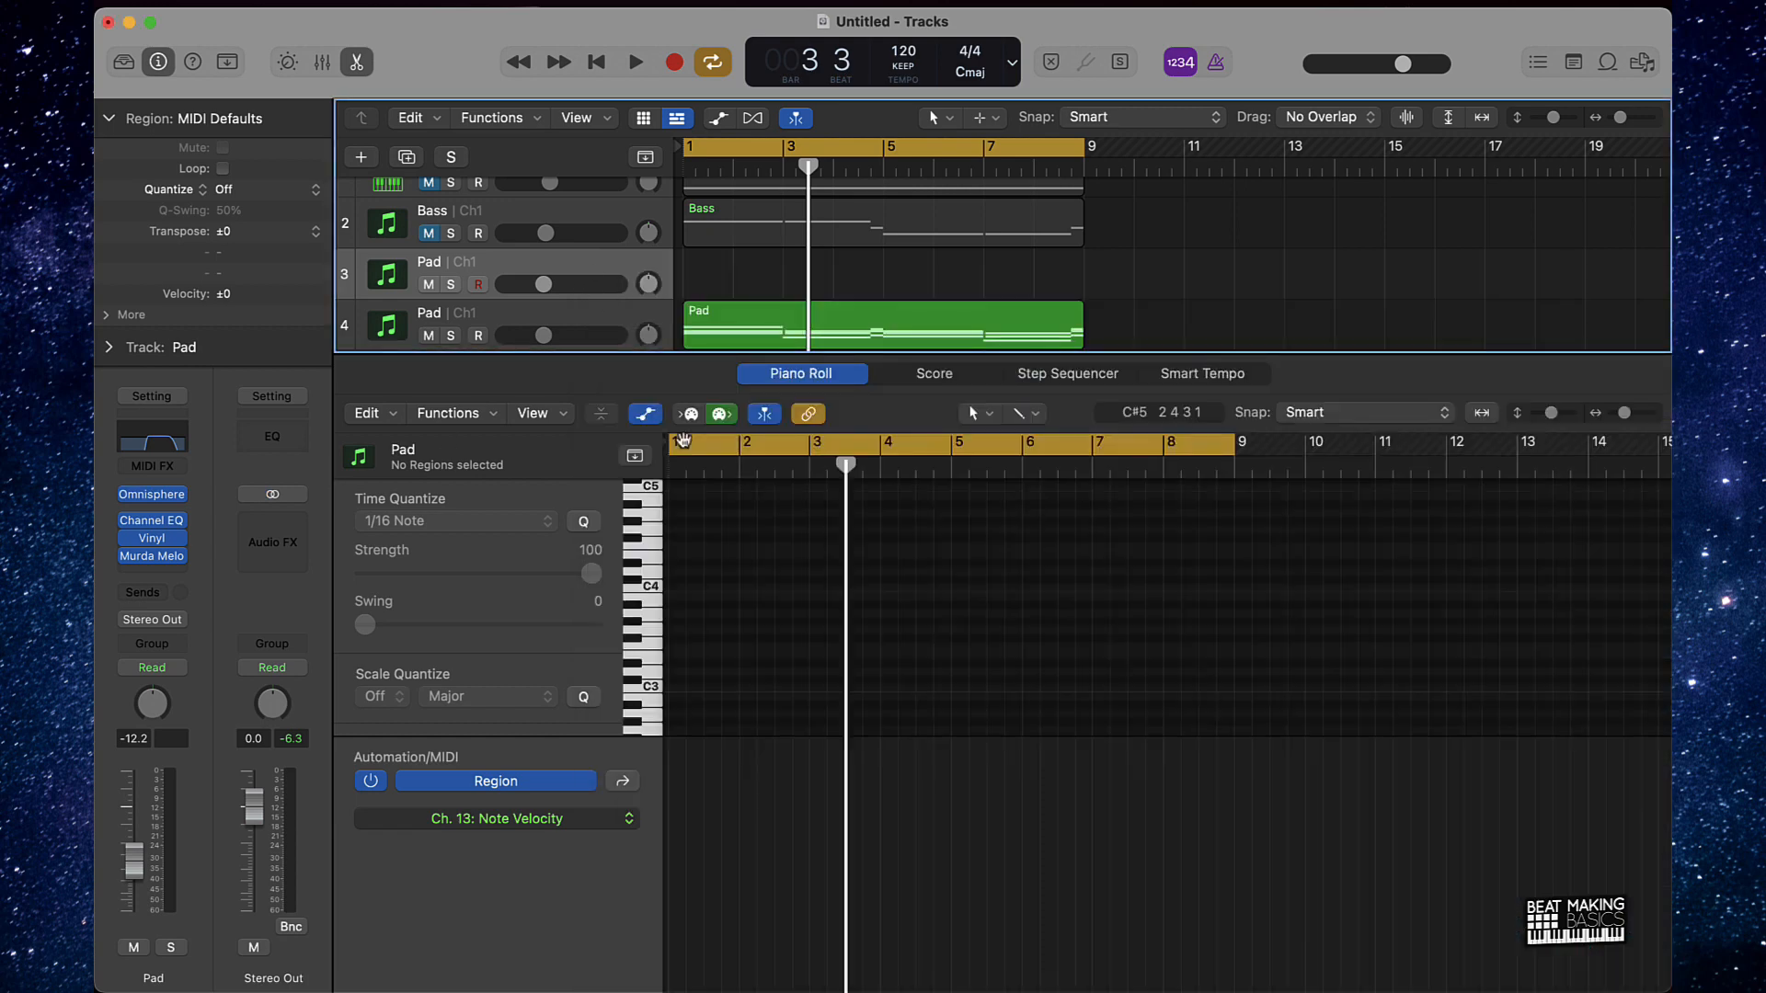
Copy the Bass region onto the duplicate Pad track and stack copies of its notes 3 and 7 semitones higher to form triads.
{"action": "left_click", "coordinate": [749, 230]}
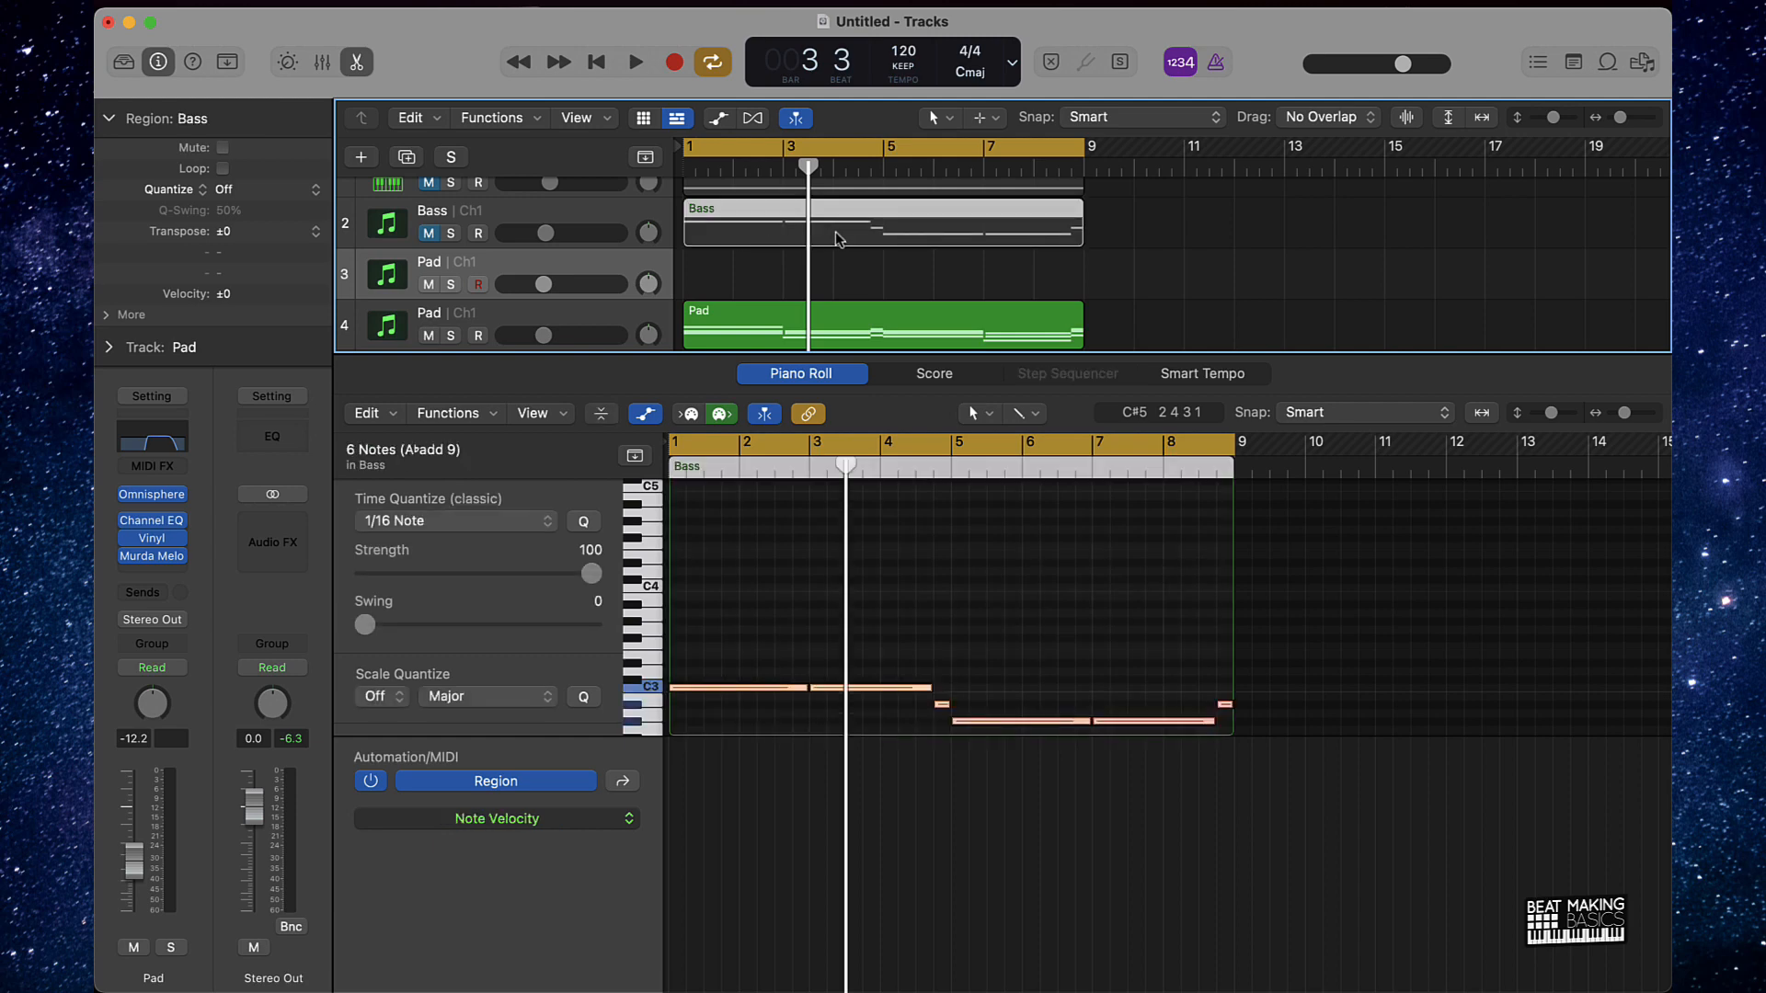
{"action": "left_click_drag", "start_coordinate": [837, 239], "coordinate": [772, 268]}
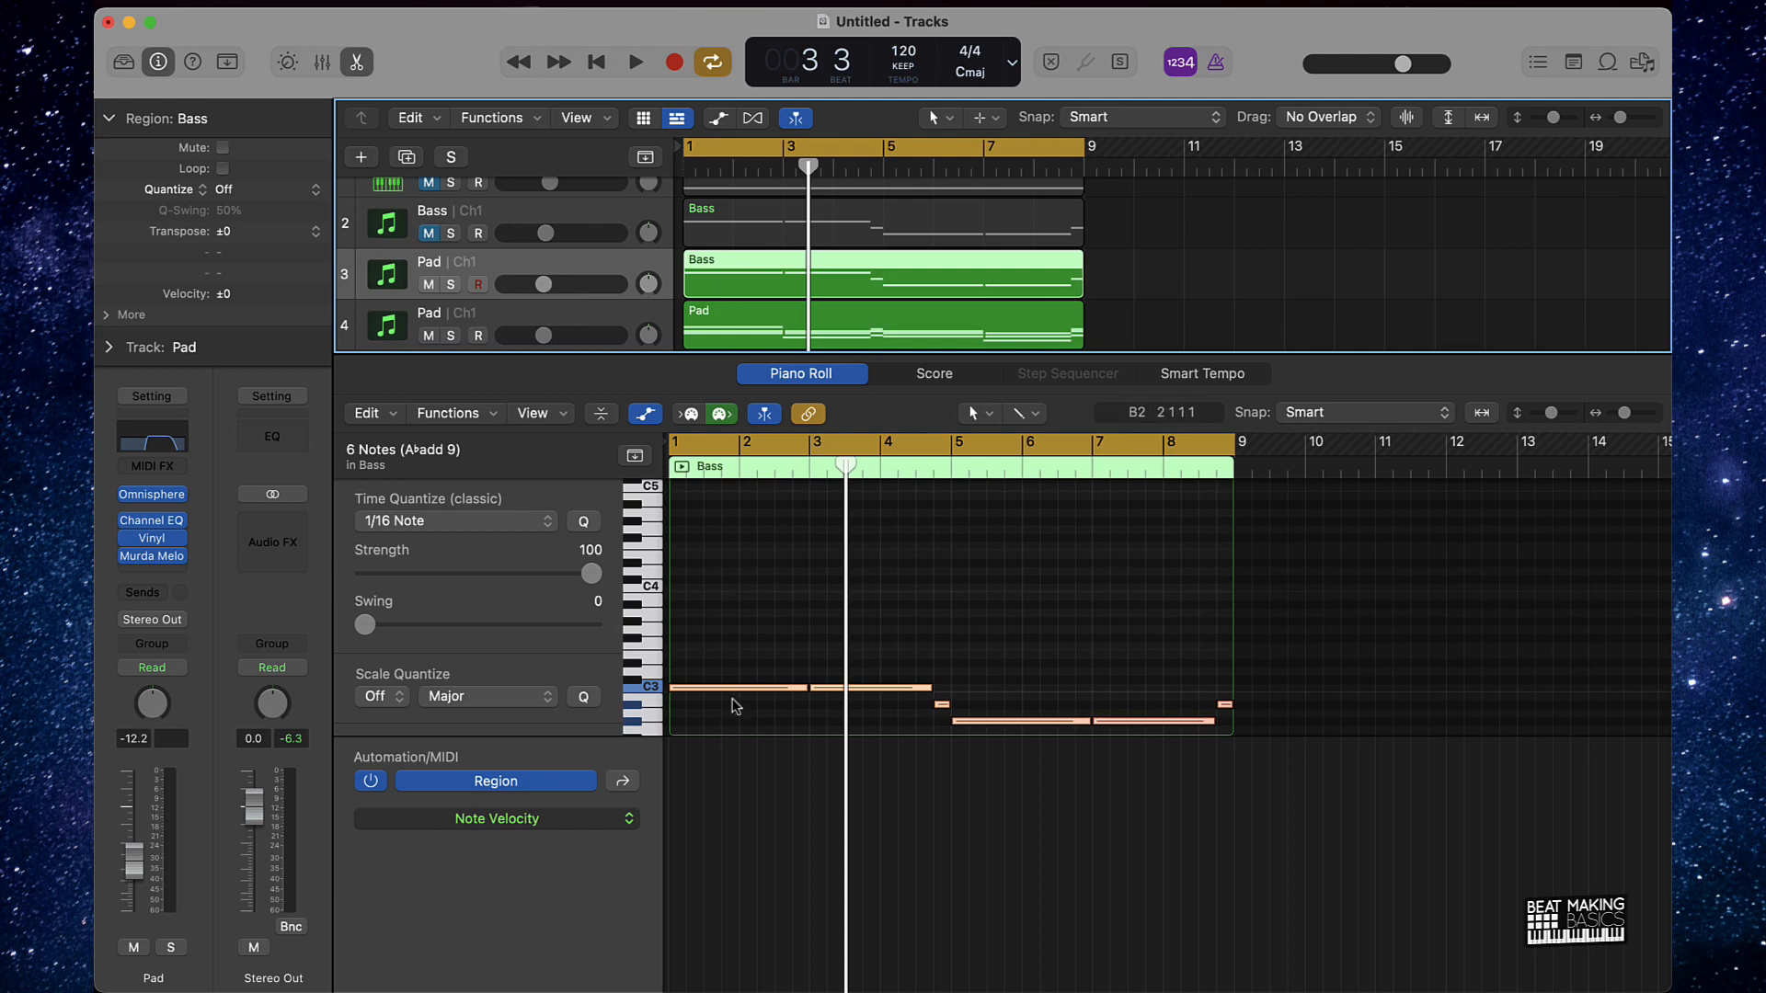
{"action": "scroll", "coordinate": [735, 707], "scroll_direction": "down", "scroll_amount": 2}
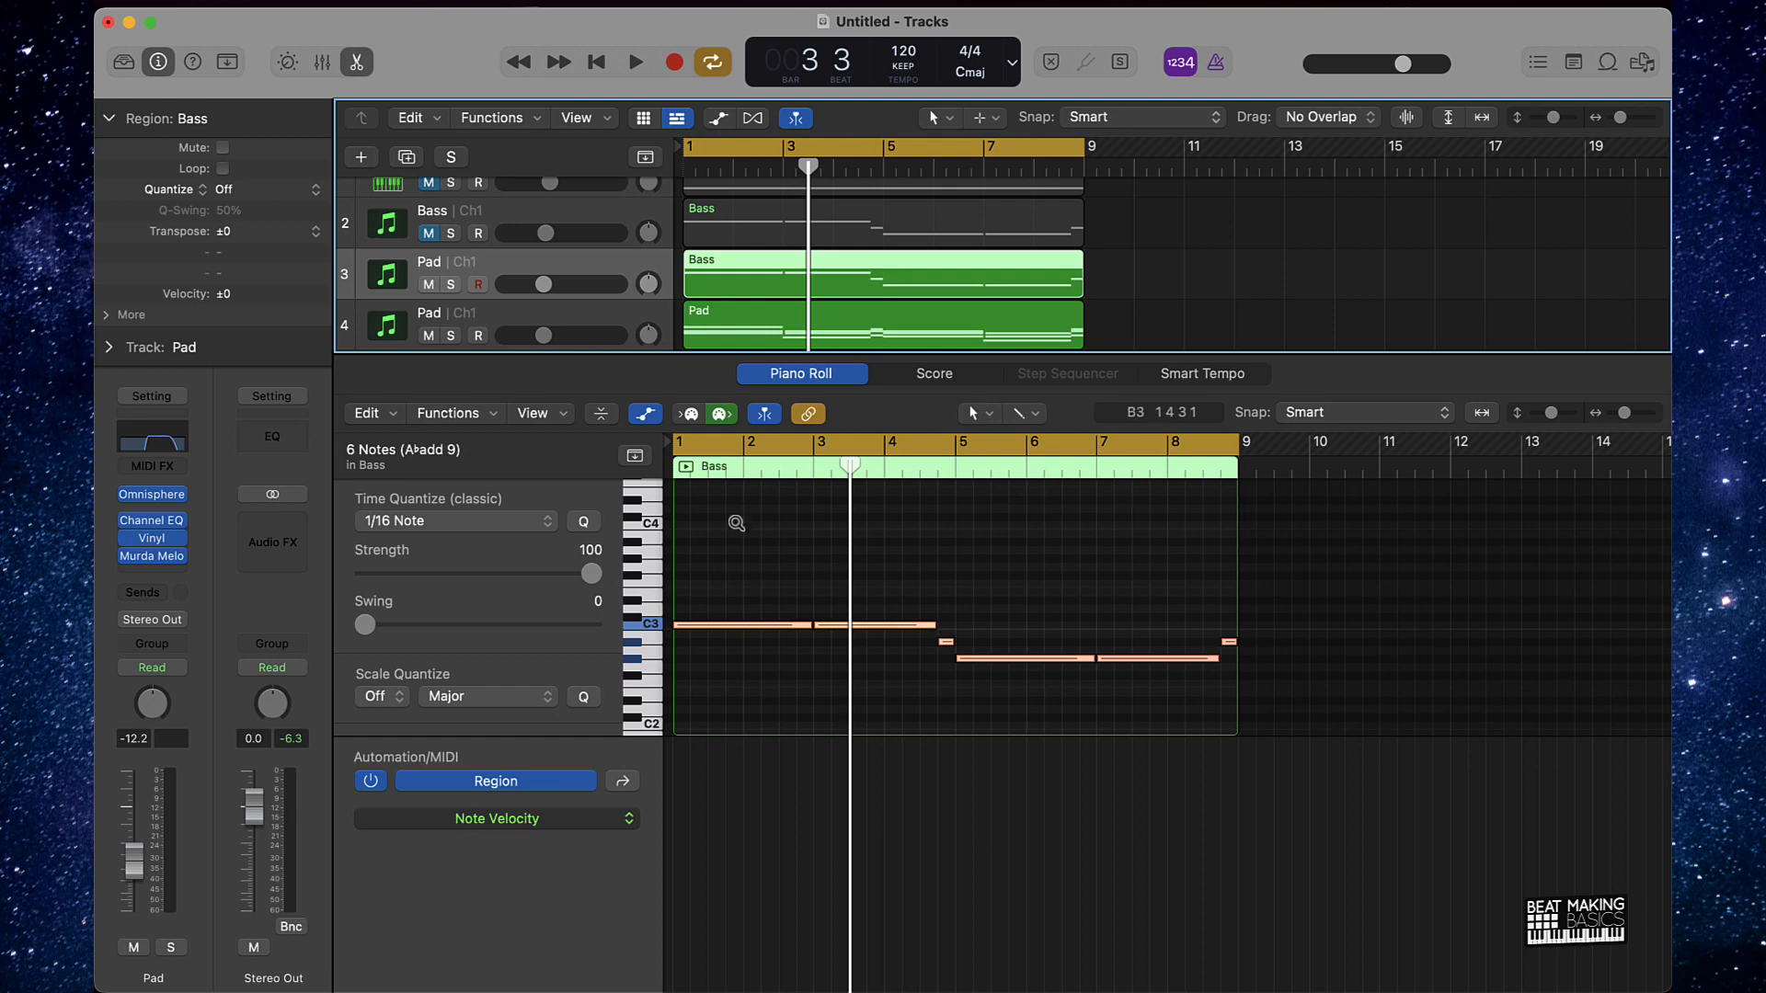
{"action": "mouse_move", "coordinate": [745, 626]}
{"action": "left_mouse_down"}
{"action": "mouse_move", "coordinate": [741, 569]}
{"action": "mouse_move", "coordinate": [739, 602]}
{"action": "left_mouse_up"}
{"action": "left_click", "coordinate": [786, 671]}
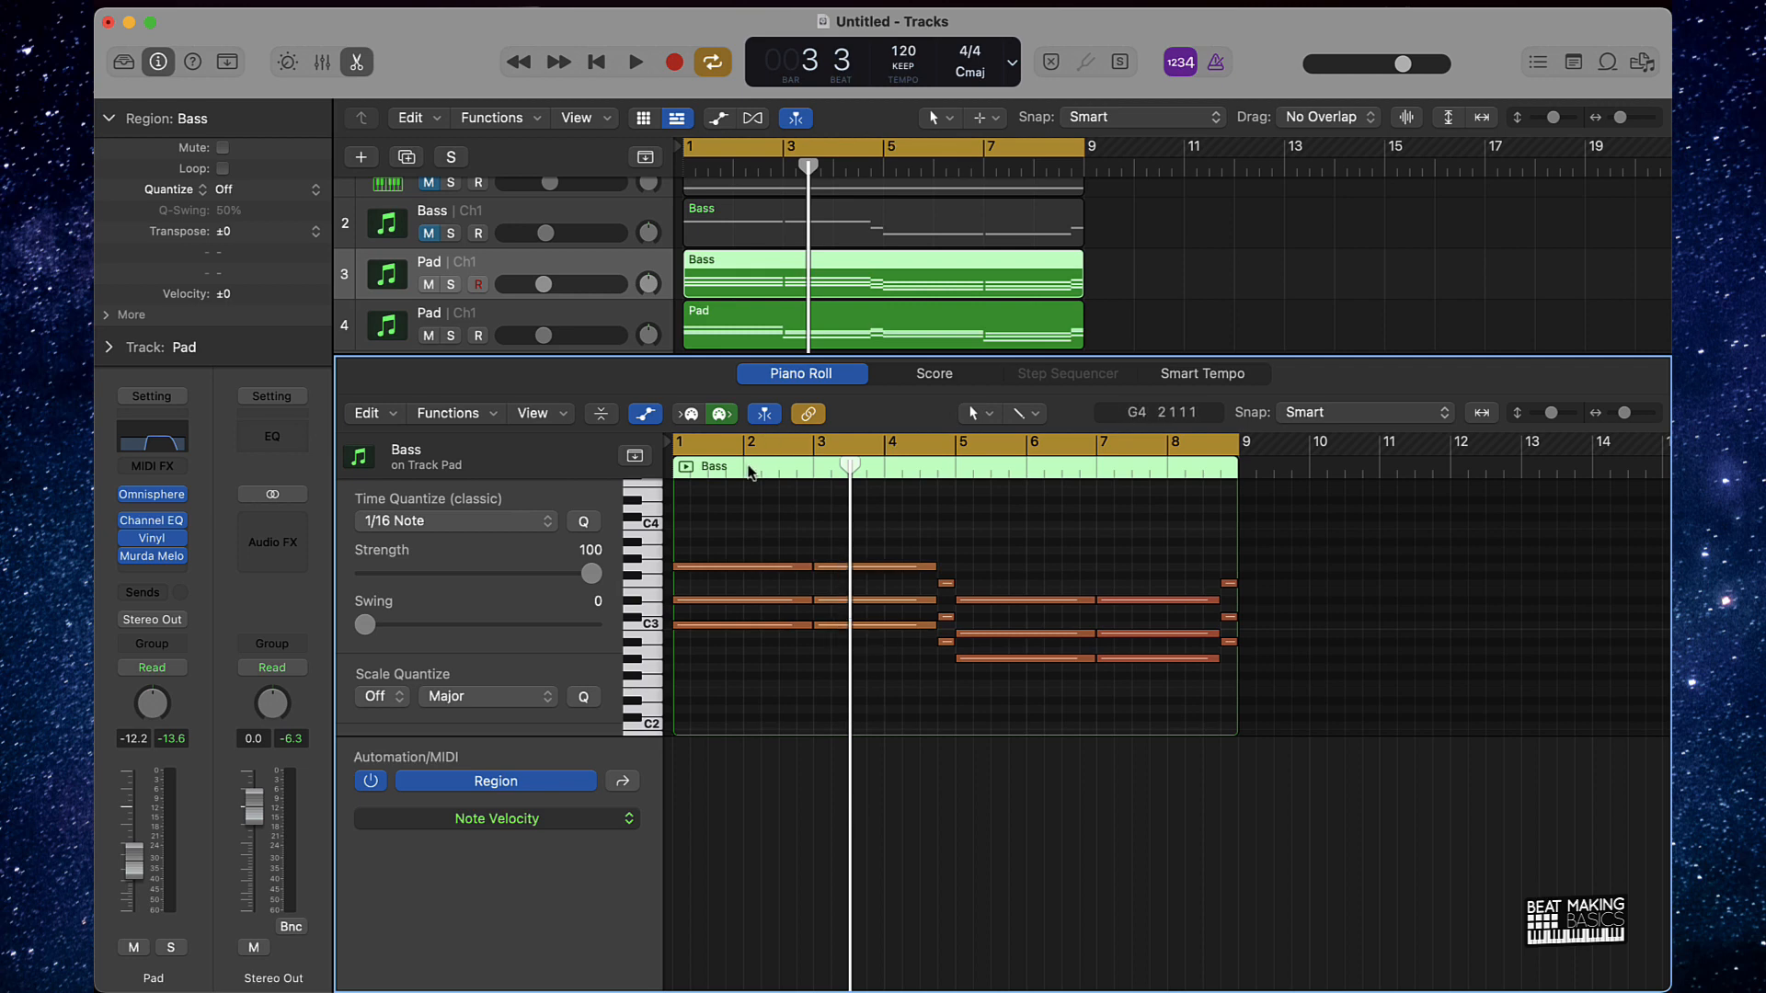
Delete the copied Bass region together with the duplicate Pad track.
{"action": "left_click", "coordinate": [429, 285]}
{"action": "key", "text": "Delete"}
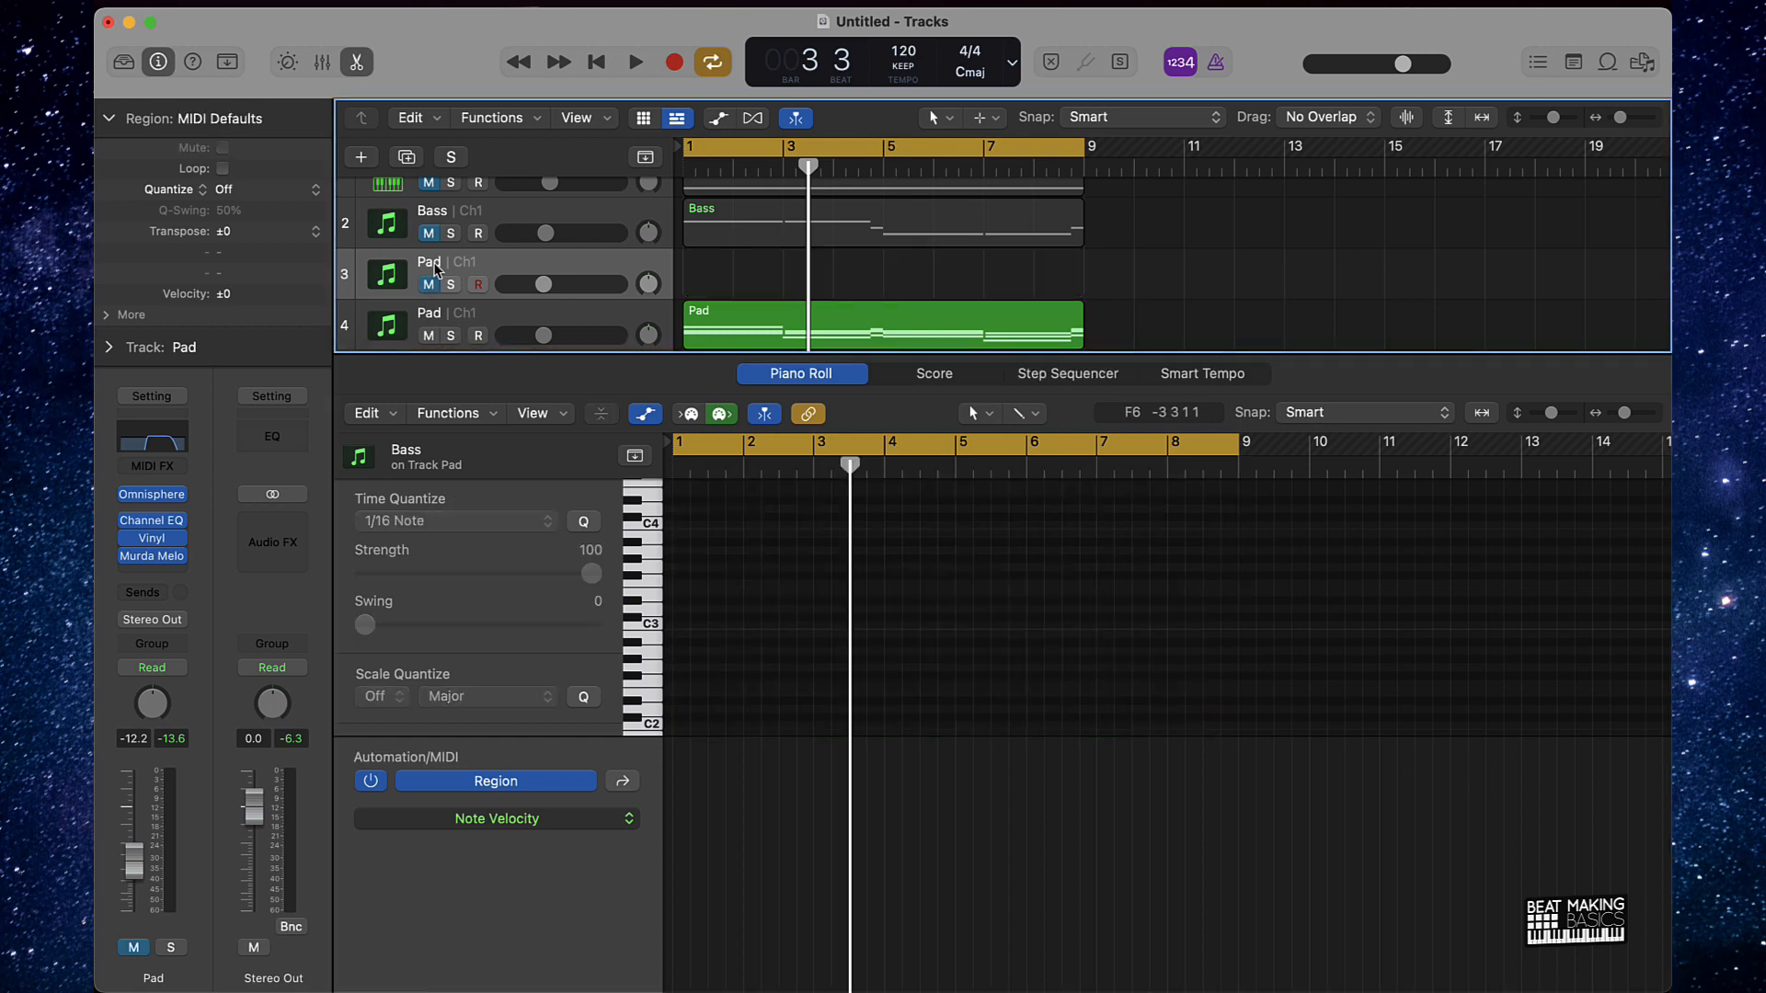
{"action": "key", "text": "Delete"}
Examine the original Pad region's chords in the Piano Roll and play the Pad track on its own.
{"action": "left_click", "coordinate": [753, 630]}
{"action": "scroll", "coordinate": [753, 630], "scroll_direction": "up", "scroll_amount": 1}
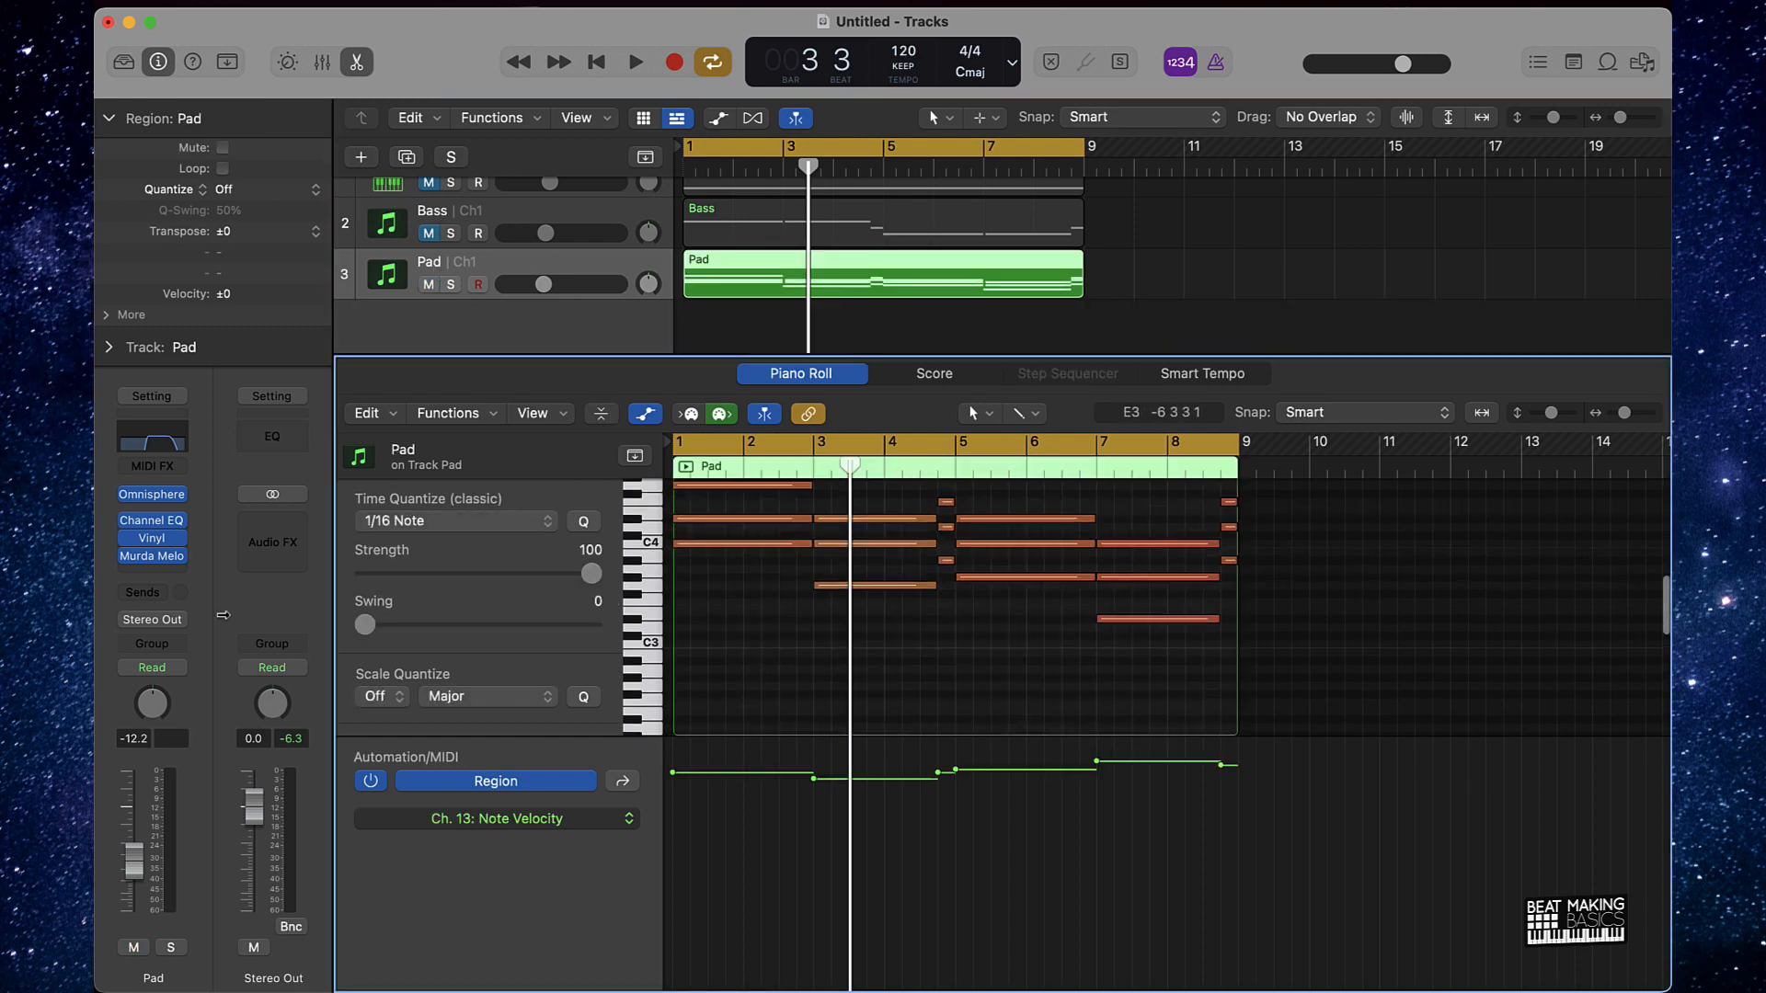
{"action": "scroll", "coordinate": [787, 634], "scroll_direction": "up", "scroll_amount": 2}
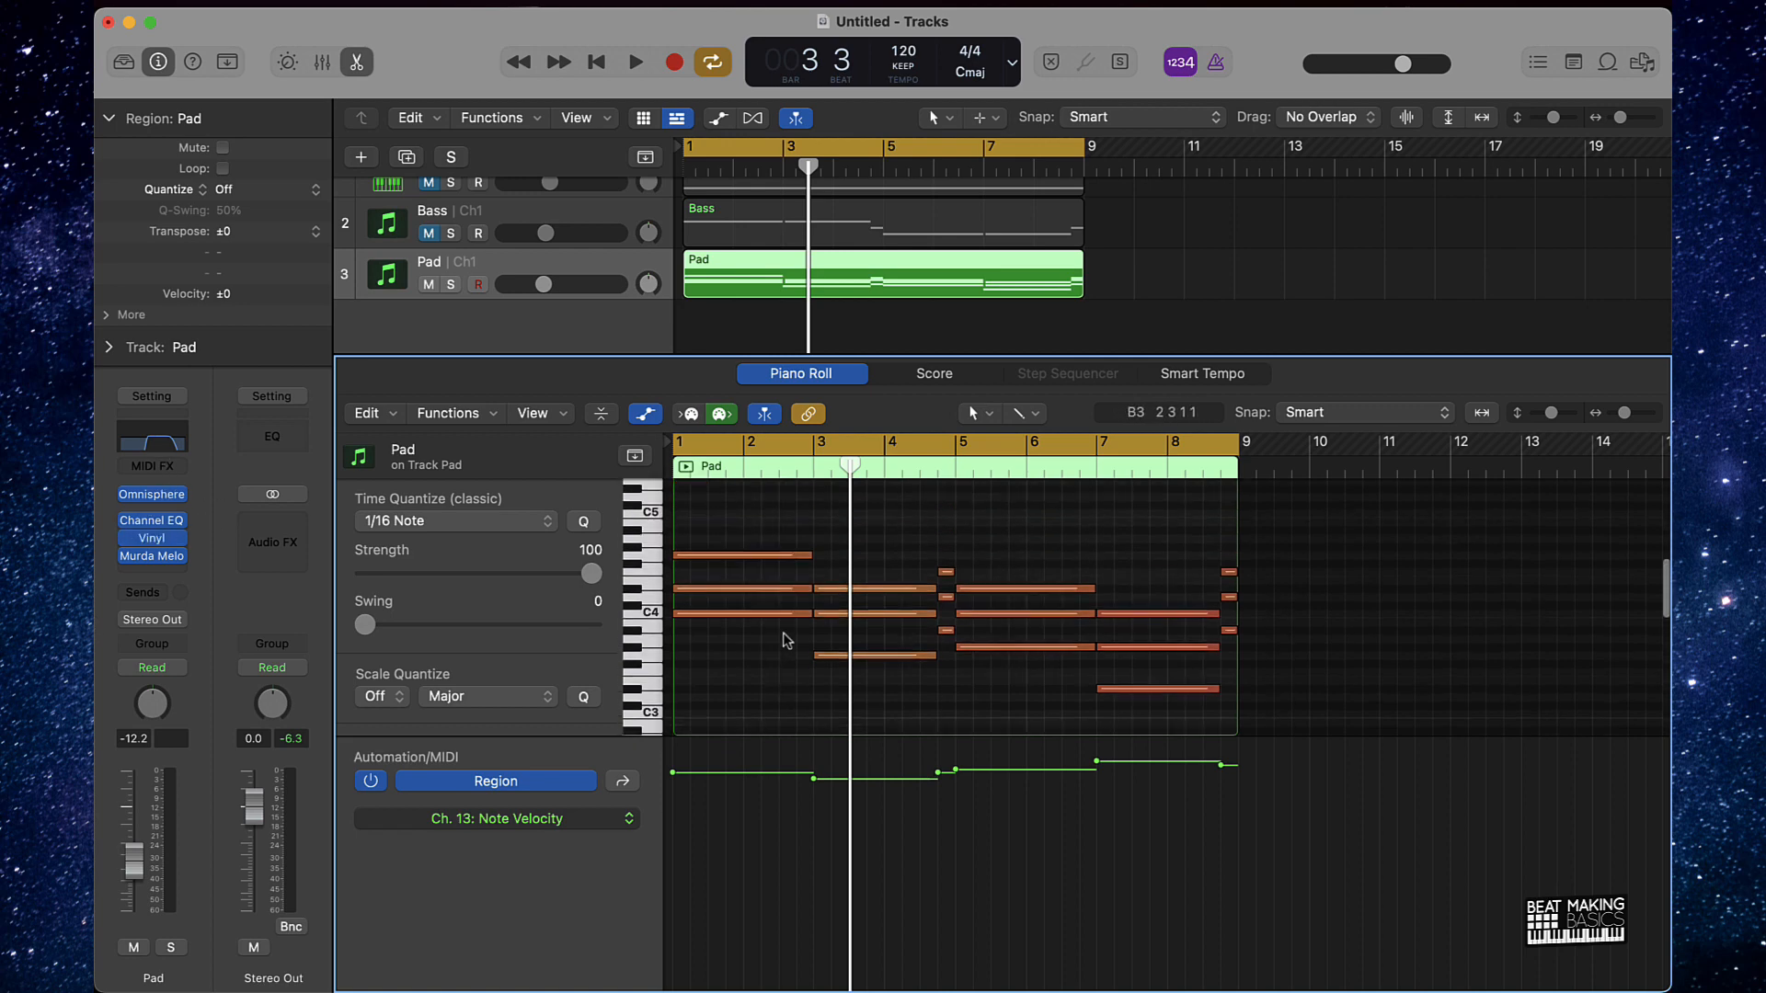
{"action": "key", "text": "space"}
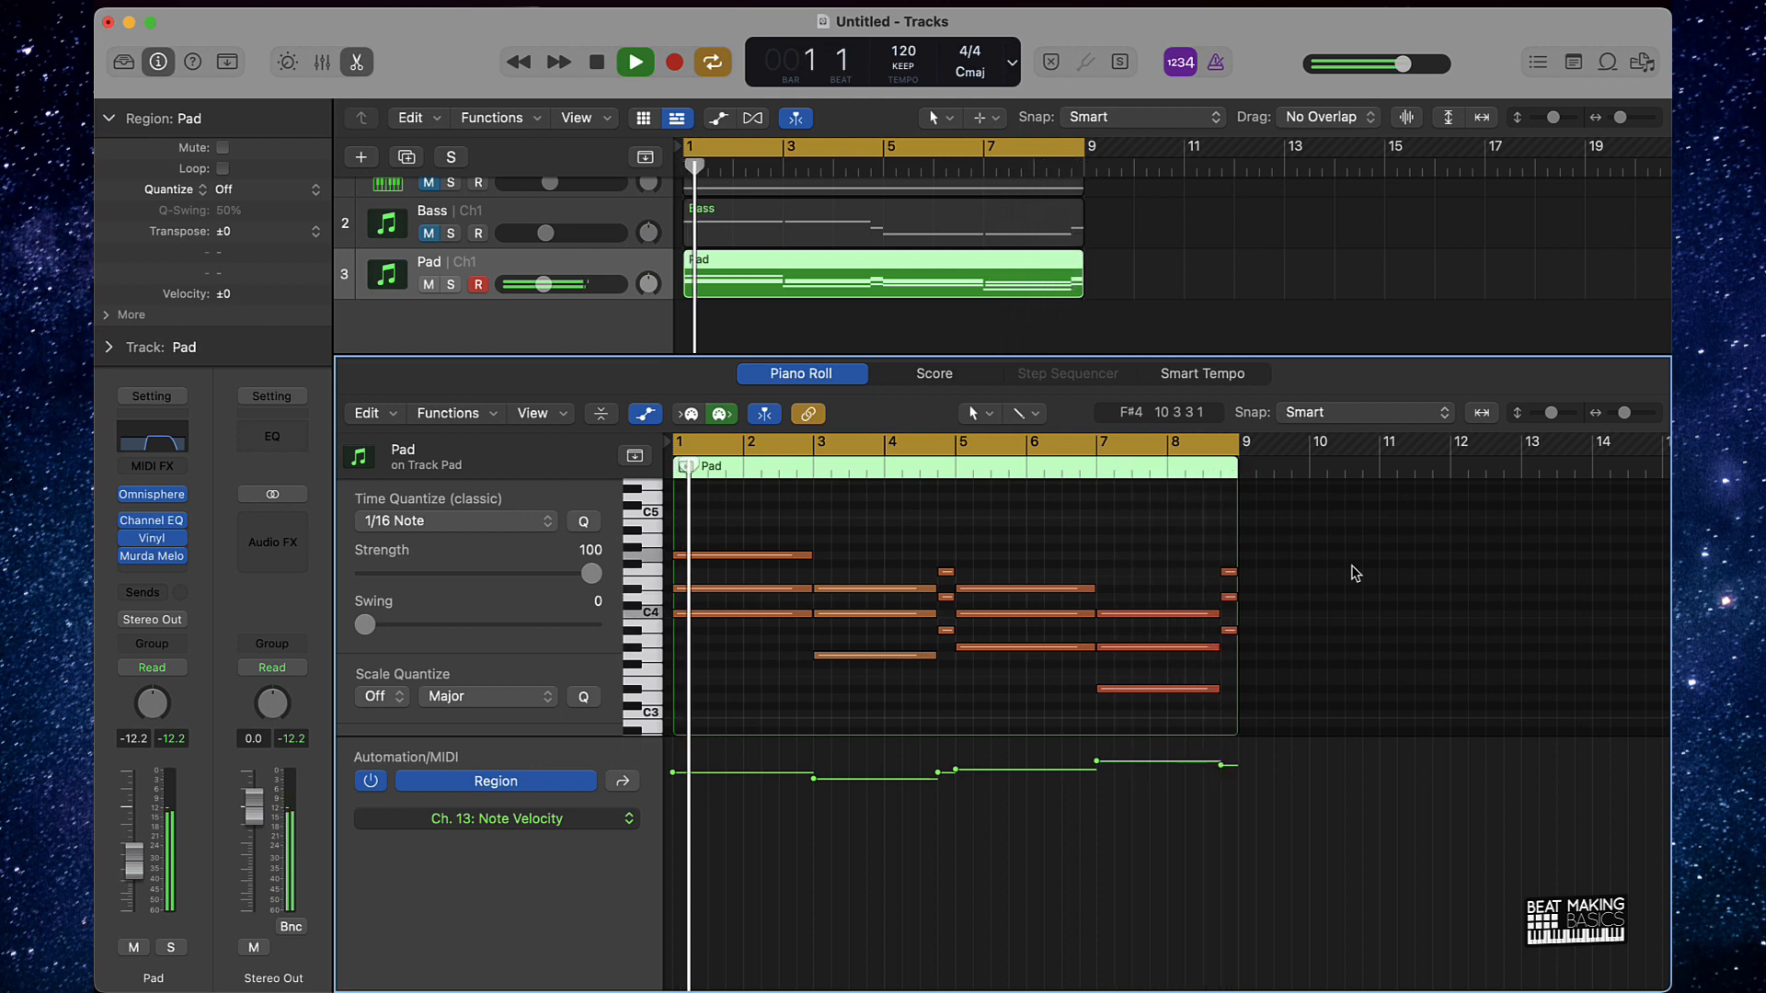
{"action": "key", "text": "space"}
{"action": "left_click", "coordinate": [1174, 288]}
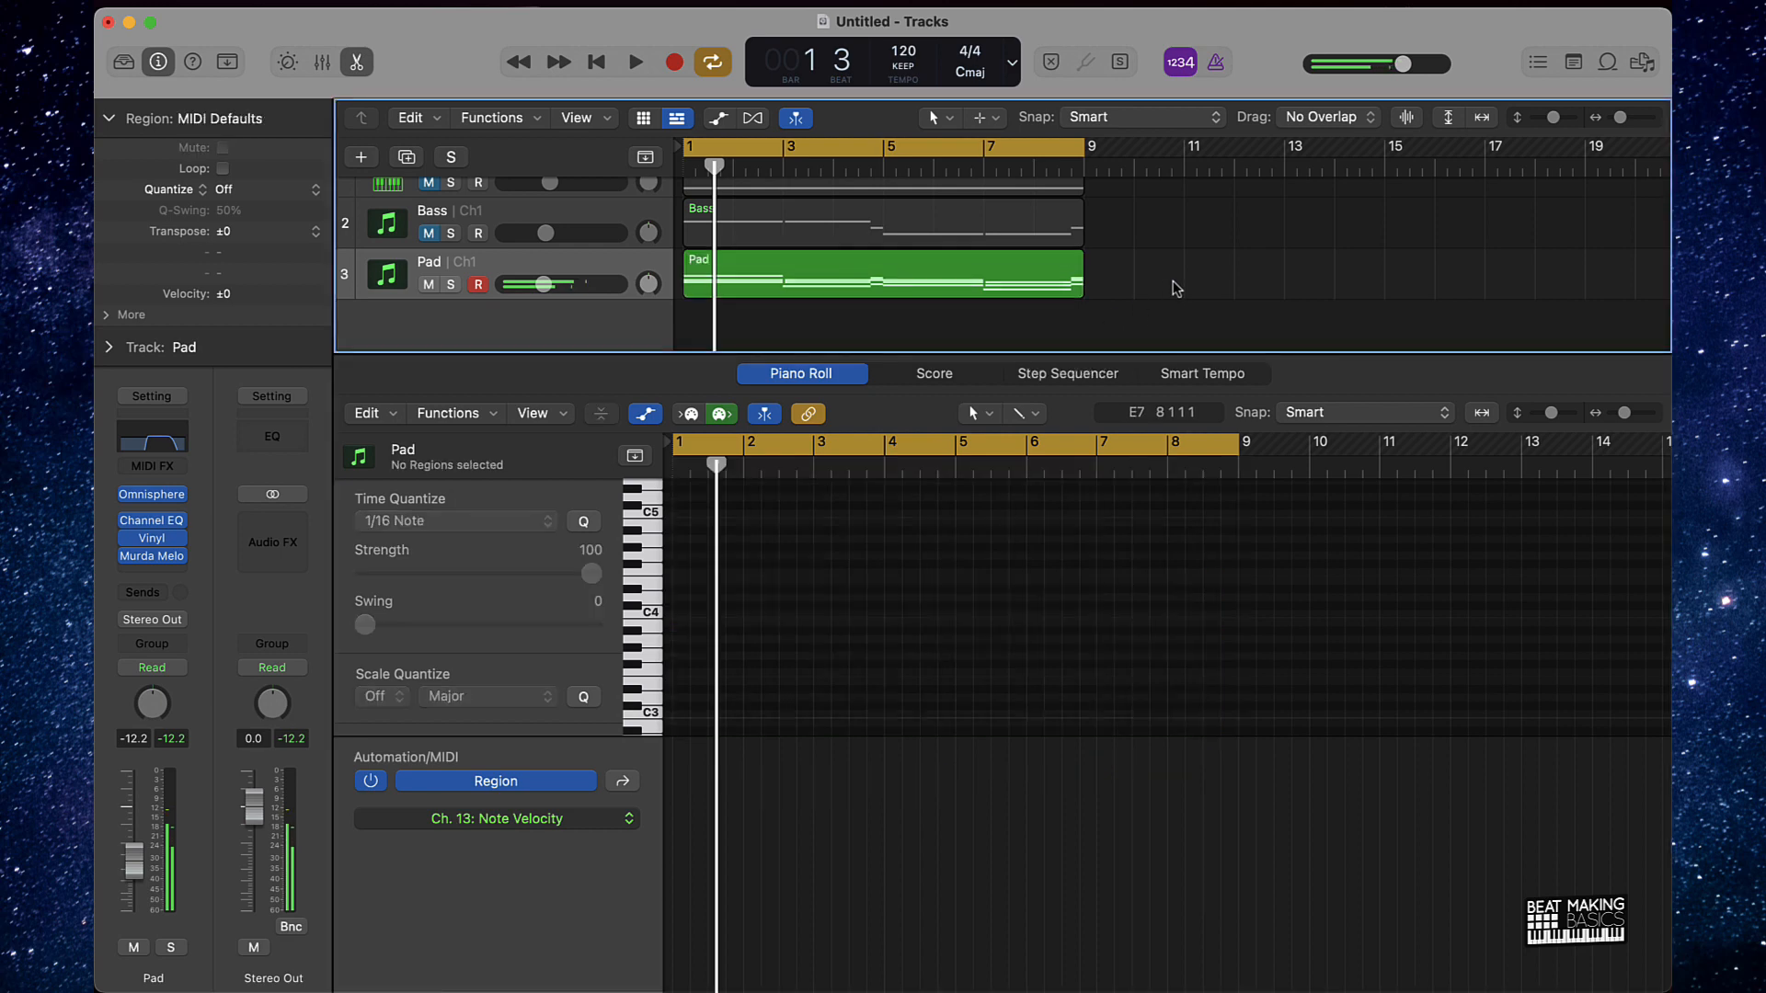
Unmute the Sax and Bass tracks and hide the Piano Roll editor.
{"action": "scroll", "coordinate": [405, 230], "scroll_direction": "up", "scroll_amount": 2}
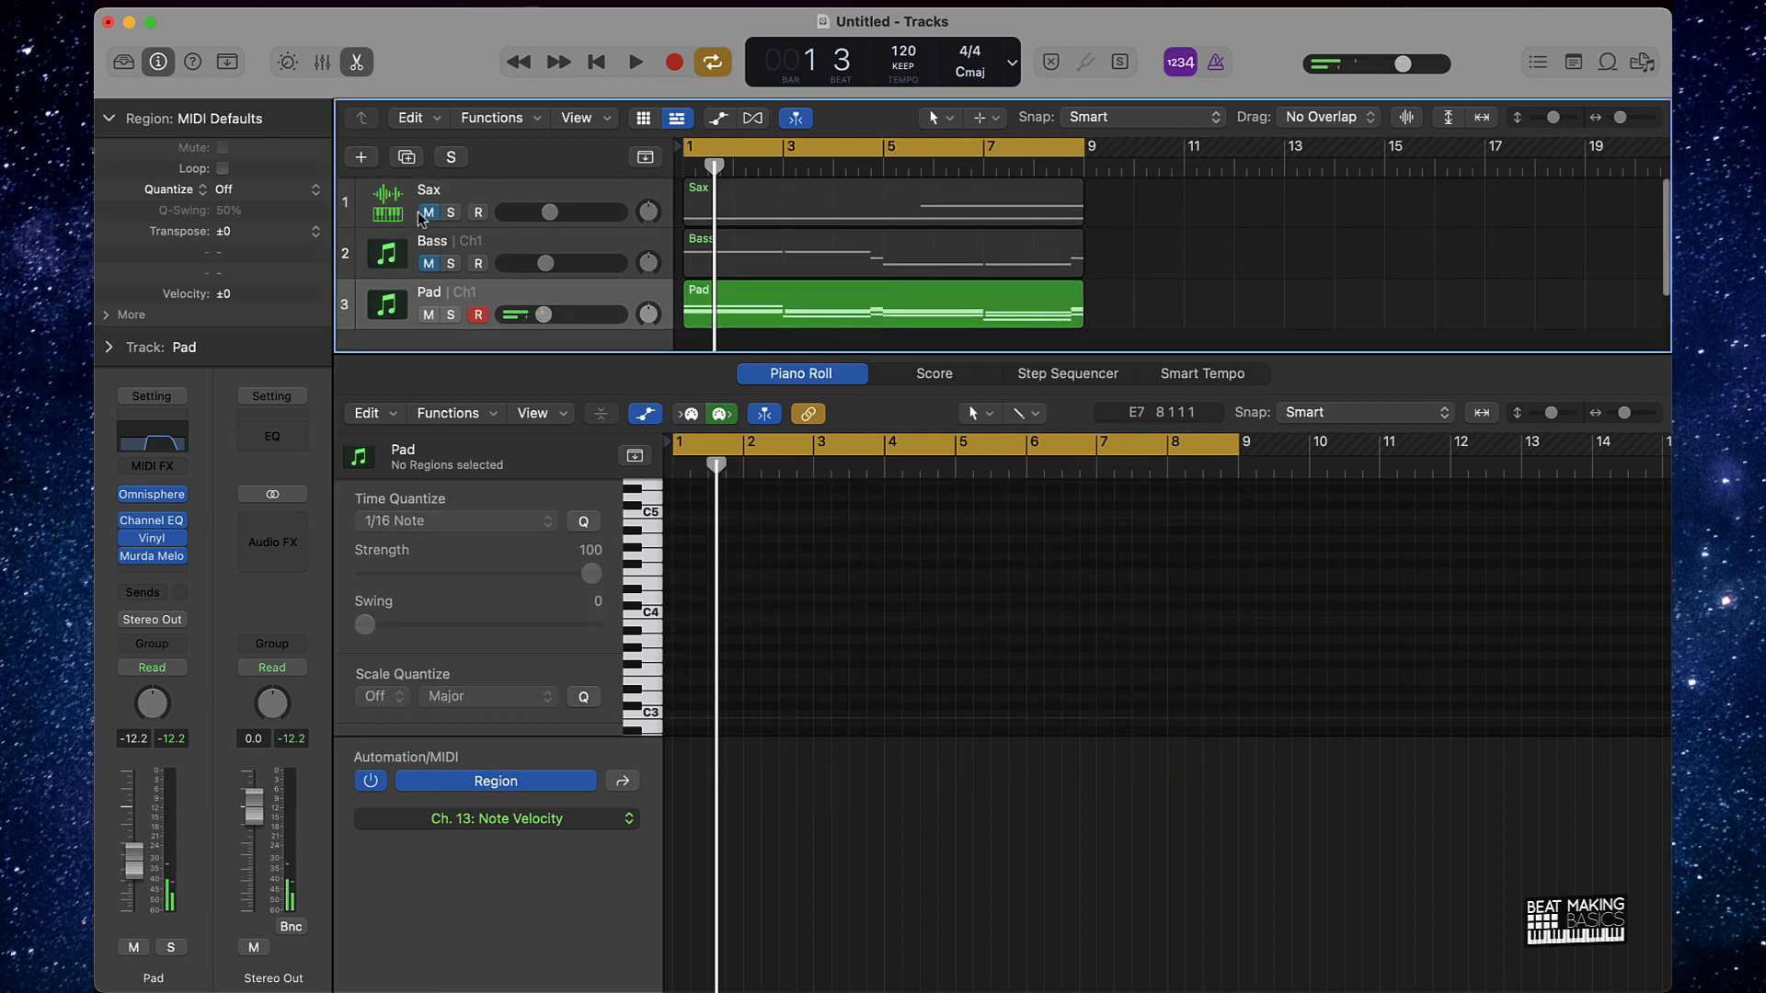
{"action": "left_click", "coordinate": [428, 213]}
{"action": "left_click", "coordinate": [427, 264]}
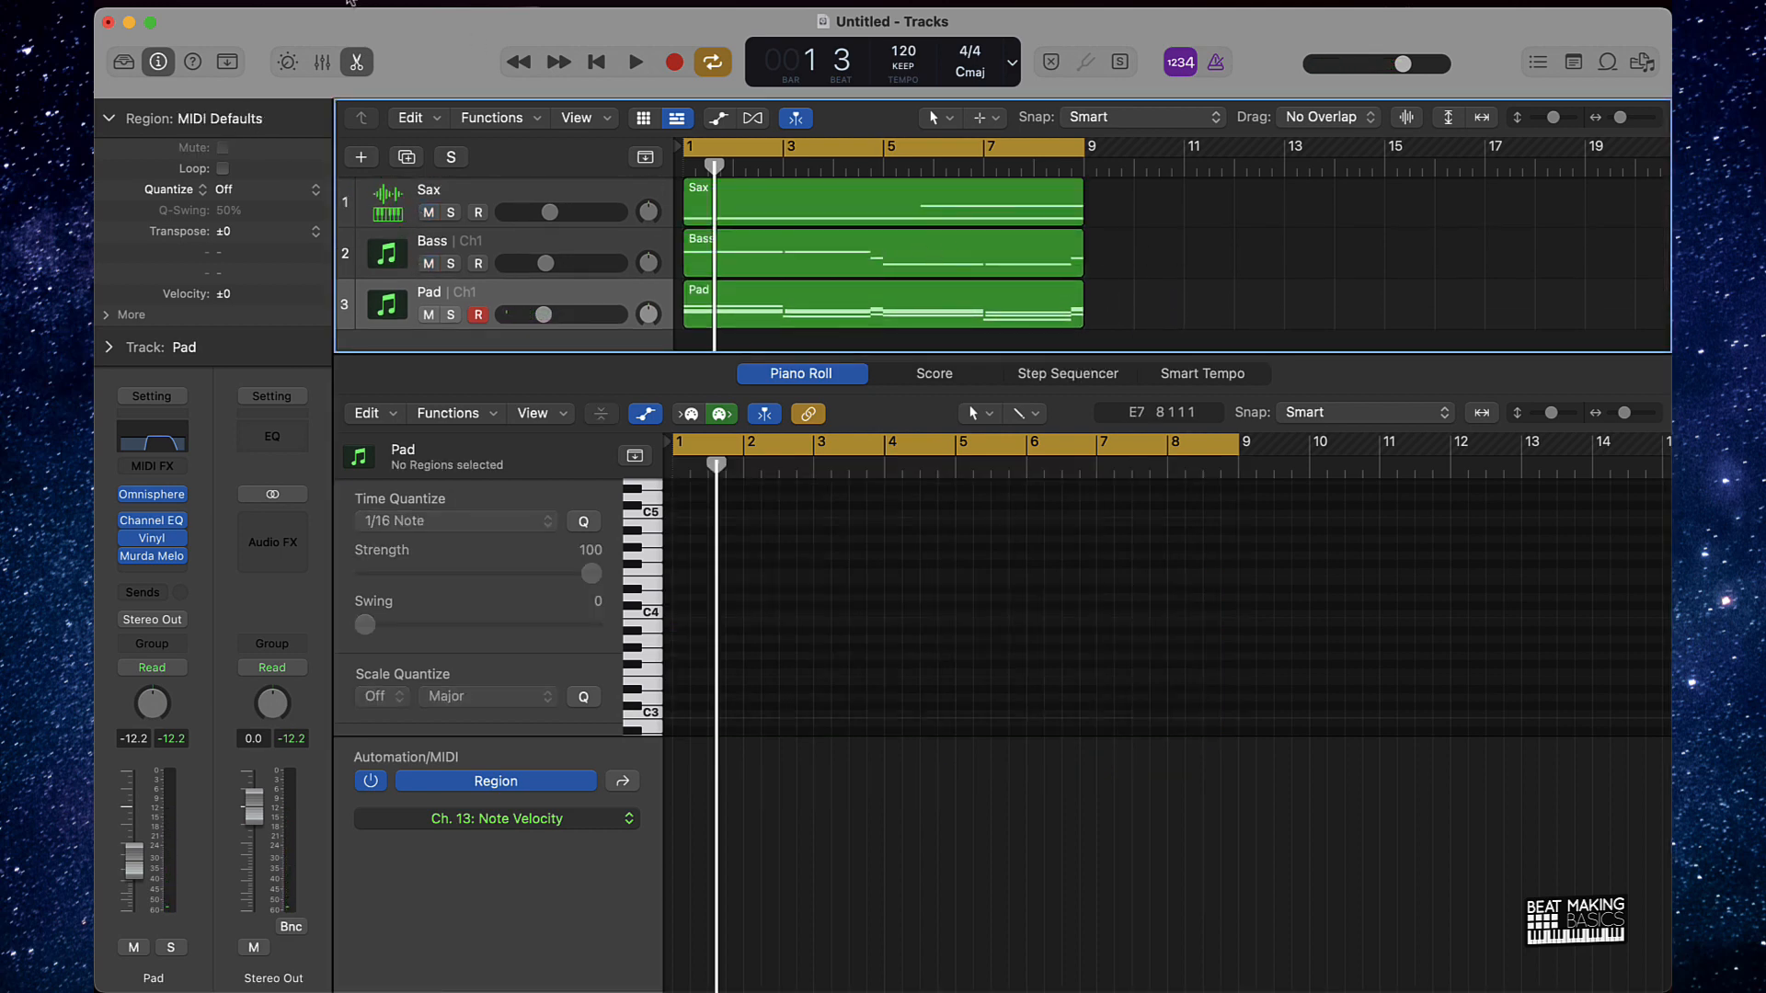
{"action": "left_click", "coordinate": [355, 62]}
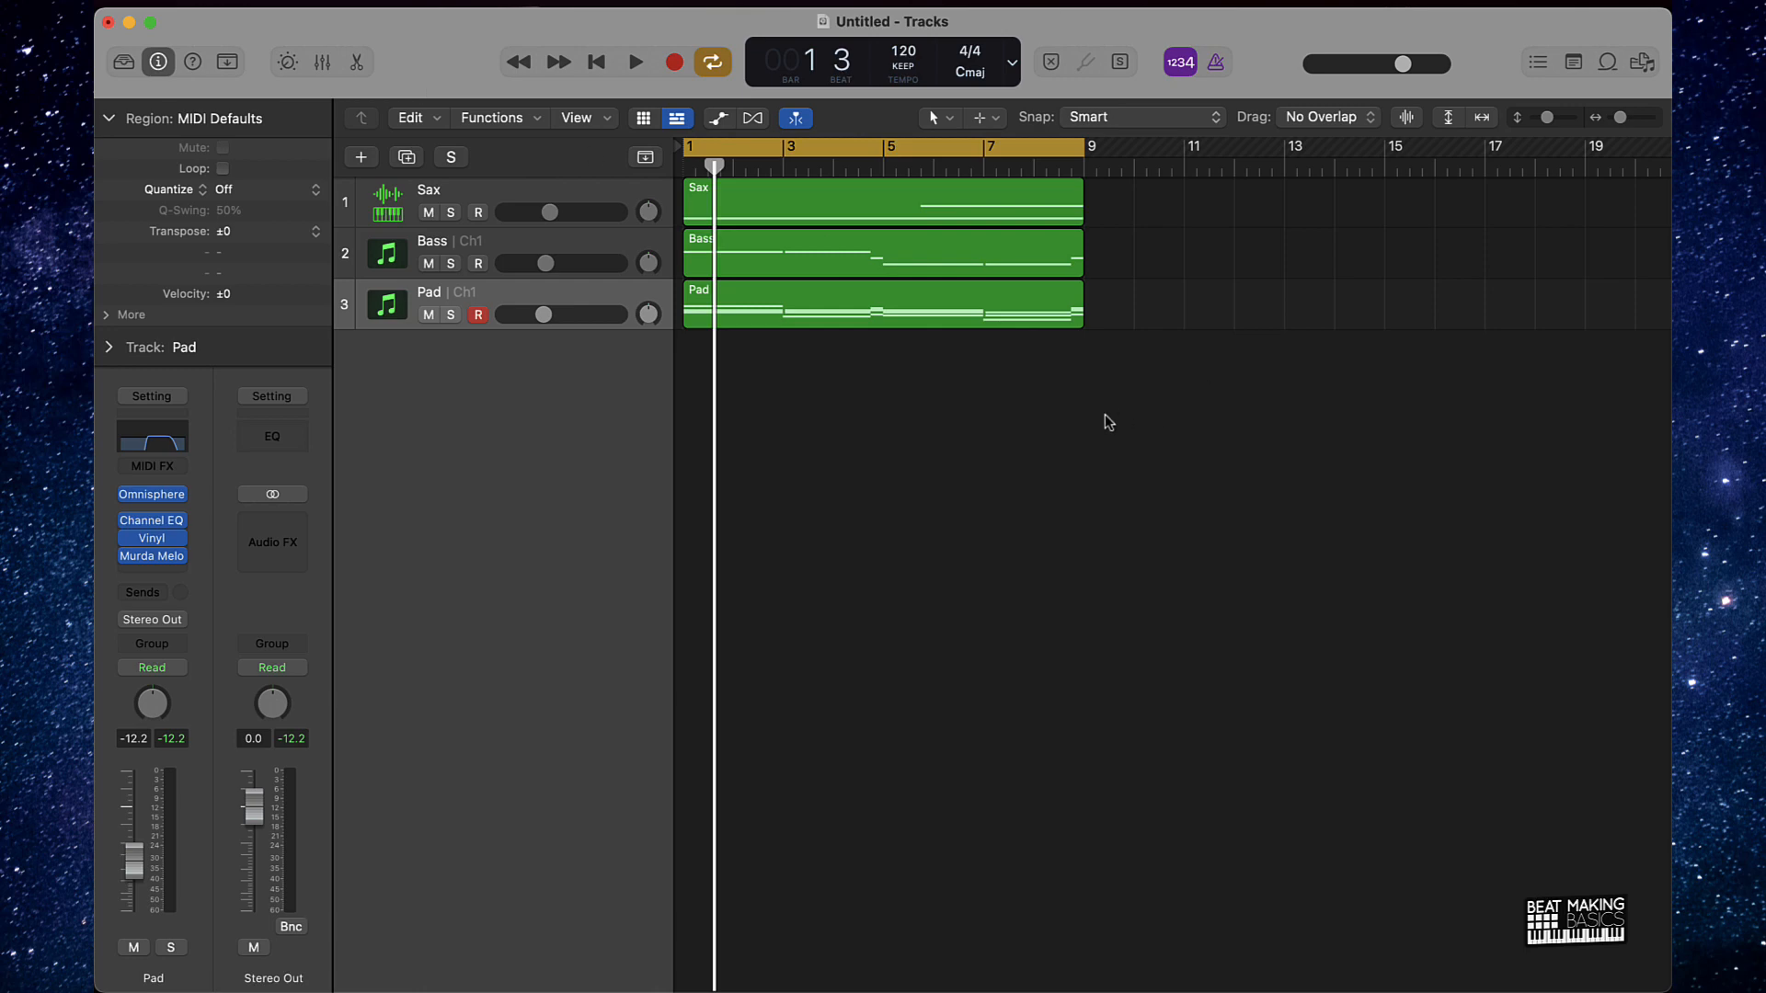
Check the Sax and Bass channel strips and play all three tracks together from bar 1.
{"action": "key", "text": "Return"}
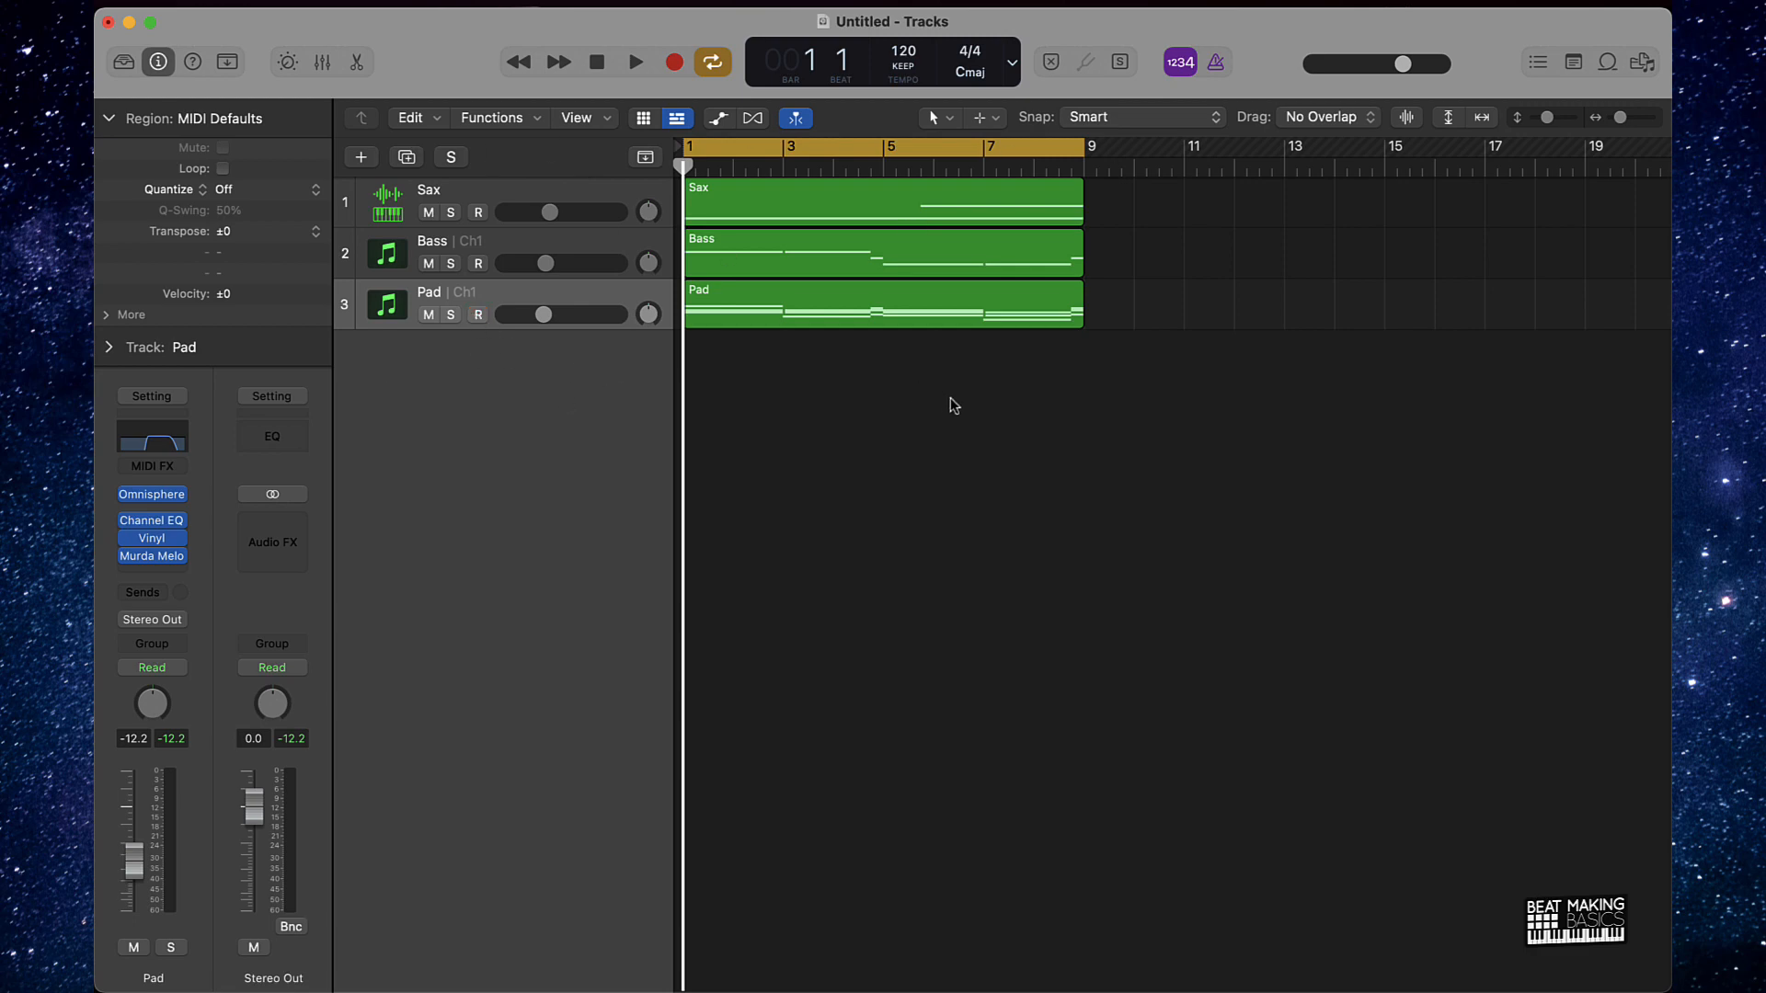
{"action": "left_click", "coordinate": [477, 201]}
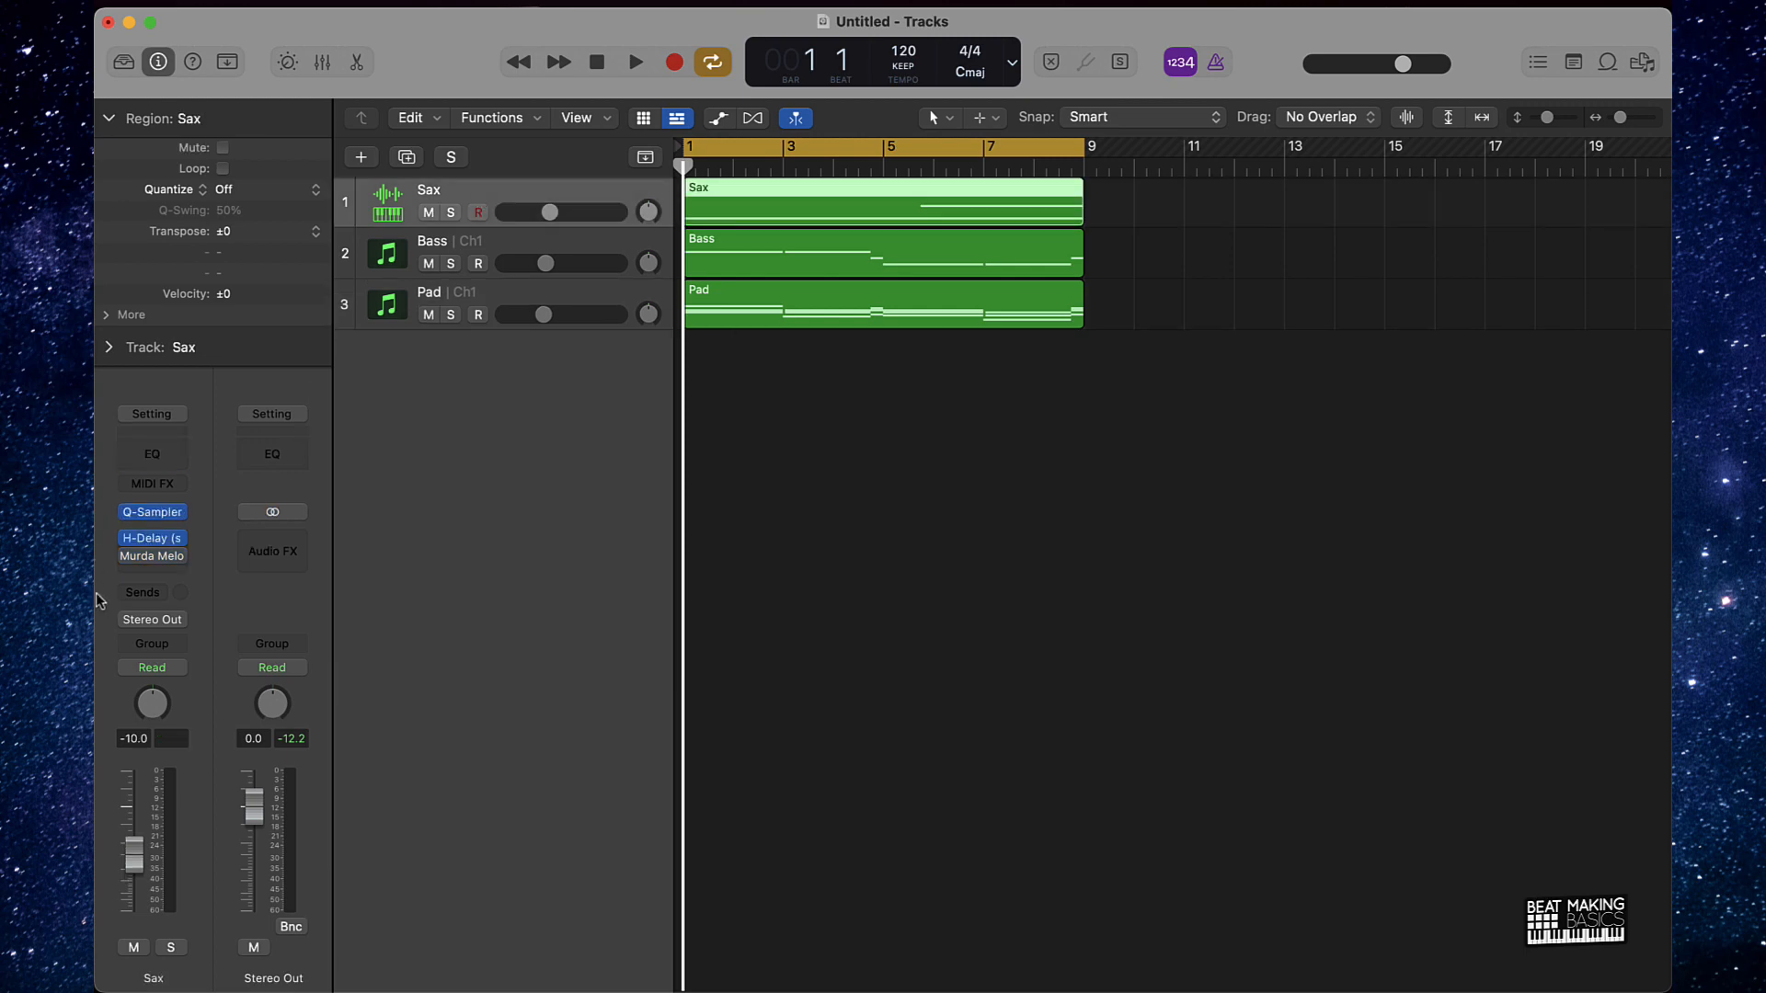
{"action": "left_click", "coordinate": [497, 265]}
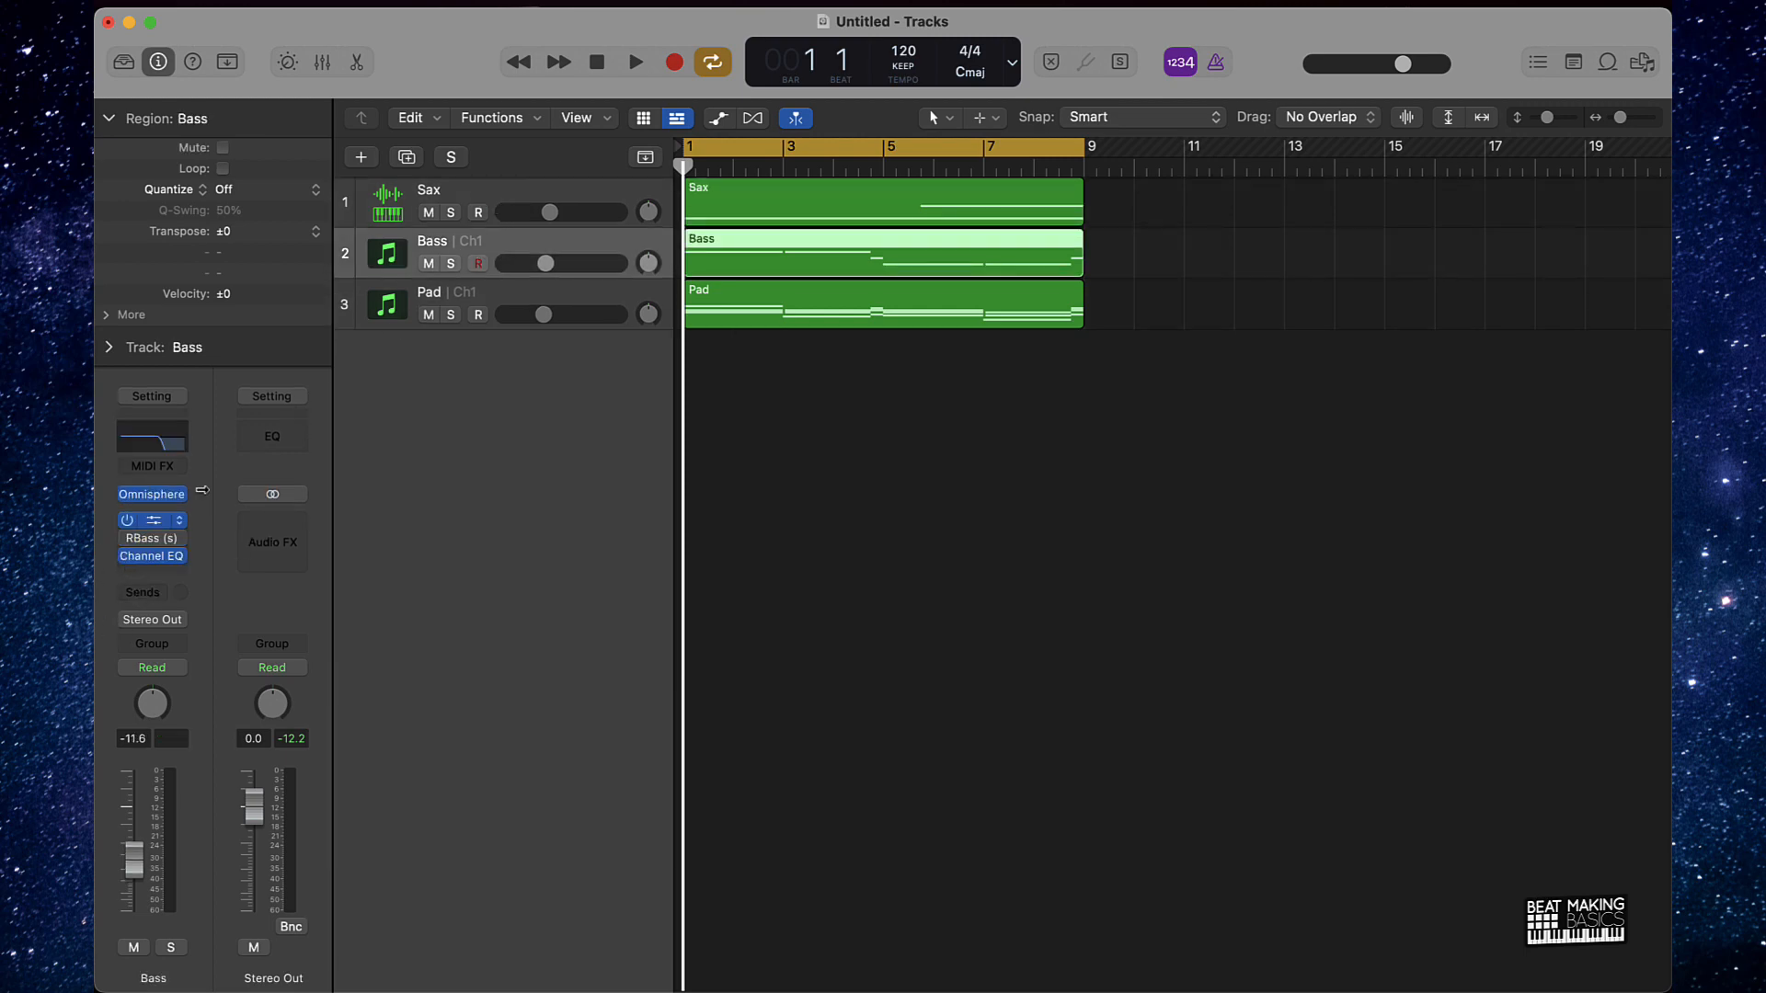
{"action": "key", "text": "space"}
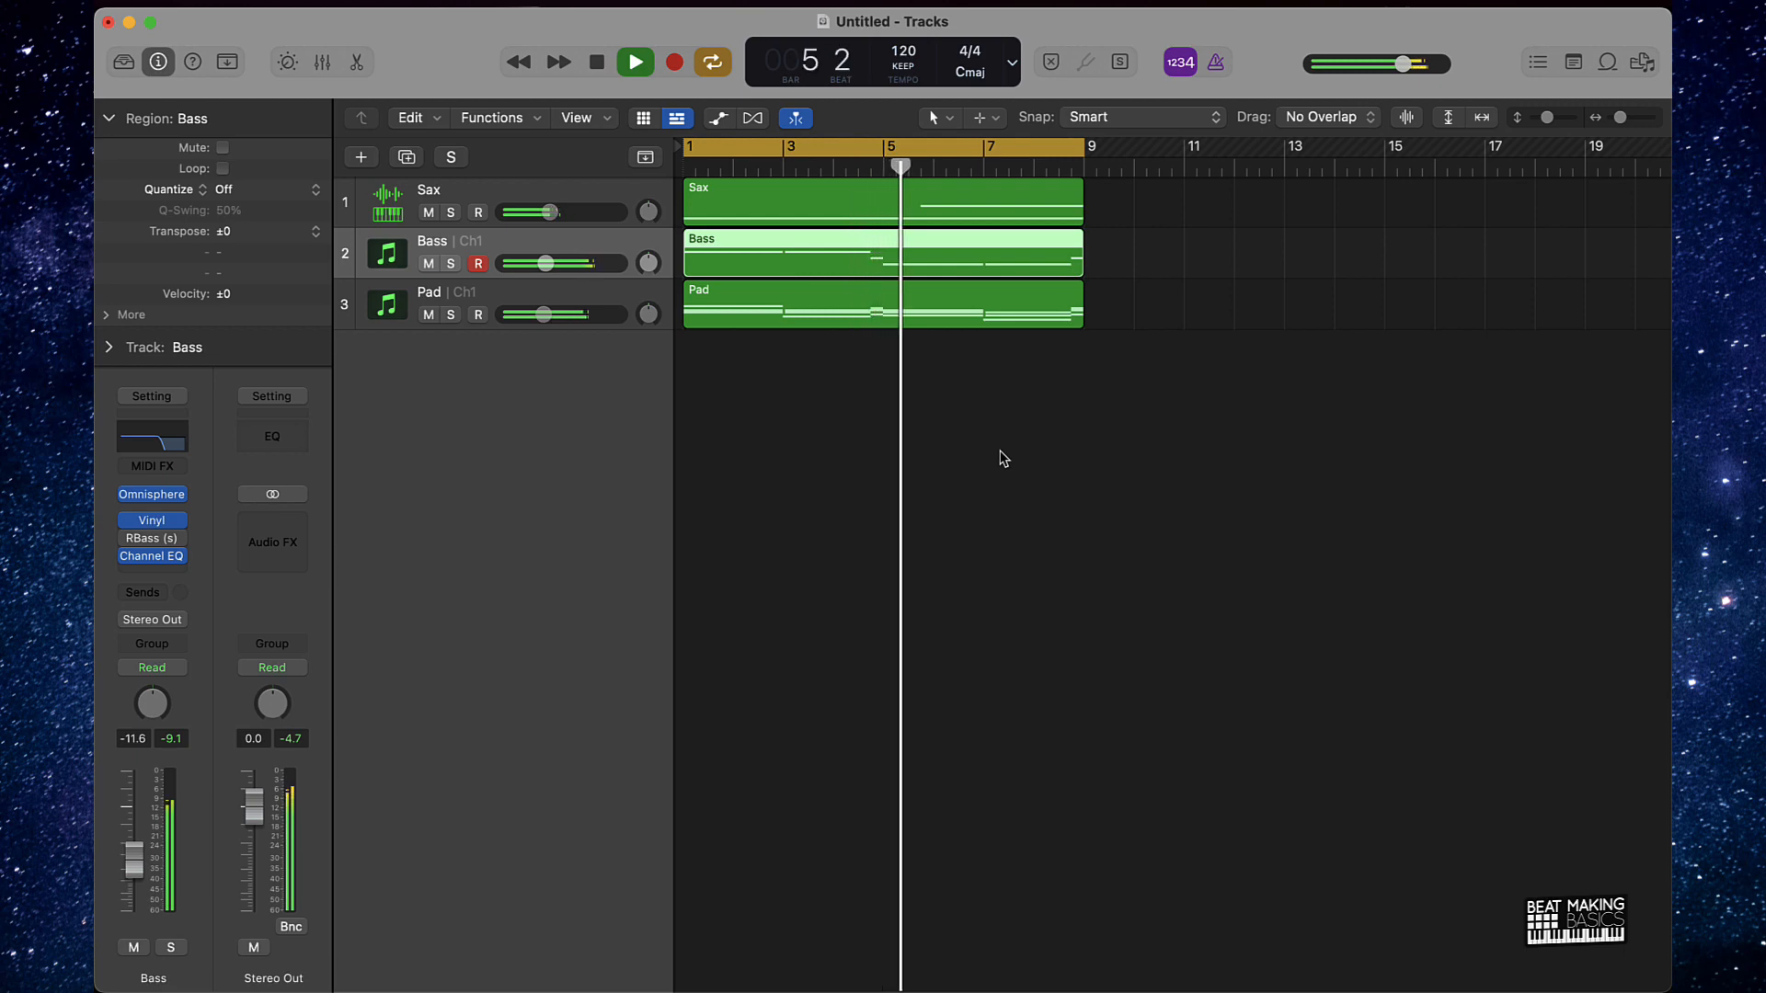
Open the Sax region in the Piano Roll and trim the long G2 note's start to beat 3 of bar 1.
{"action": "double_click", "coordinate": [758, 206]}
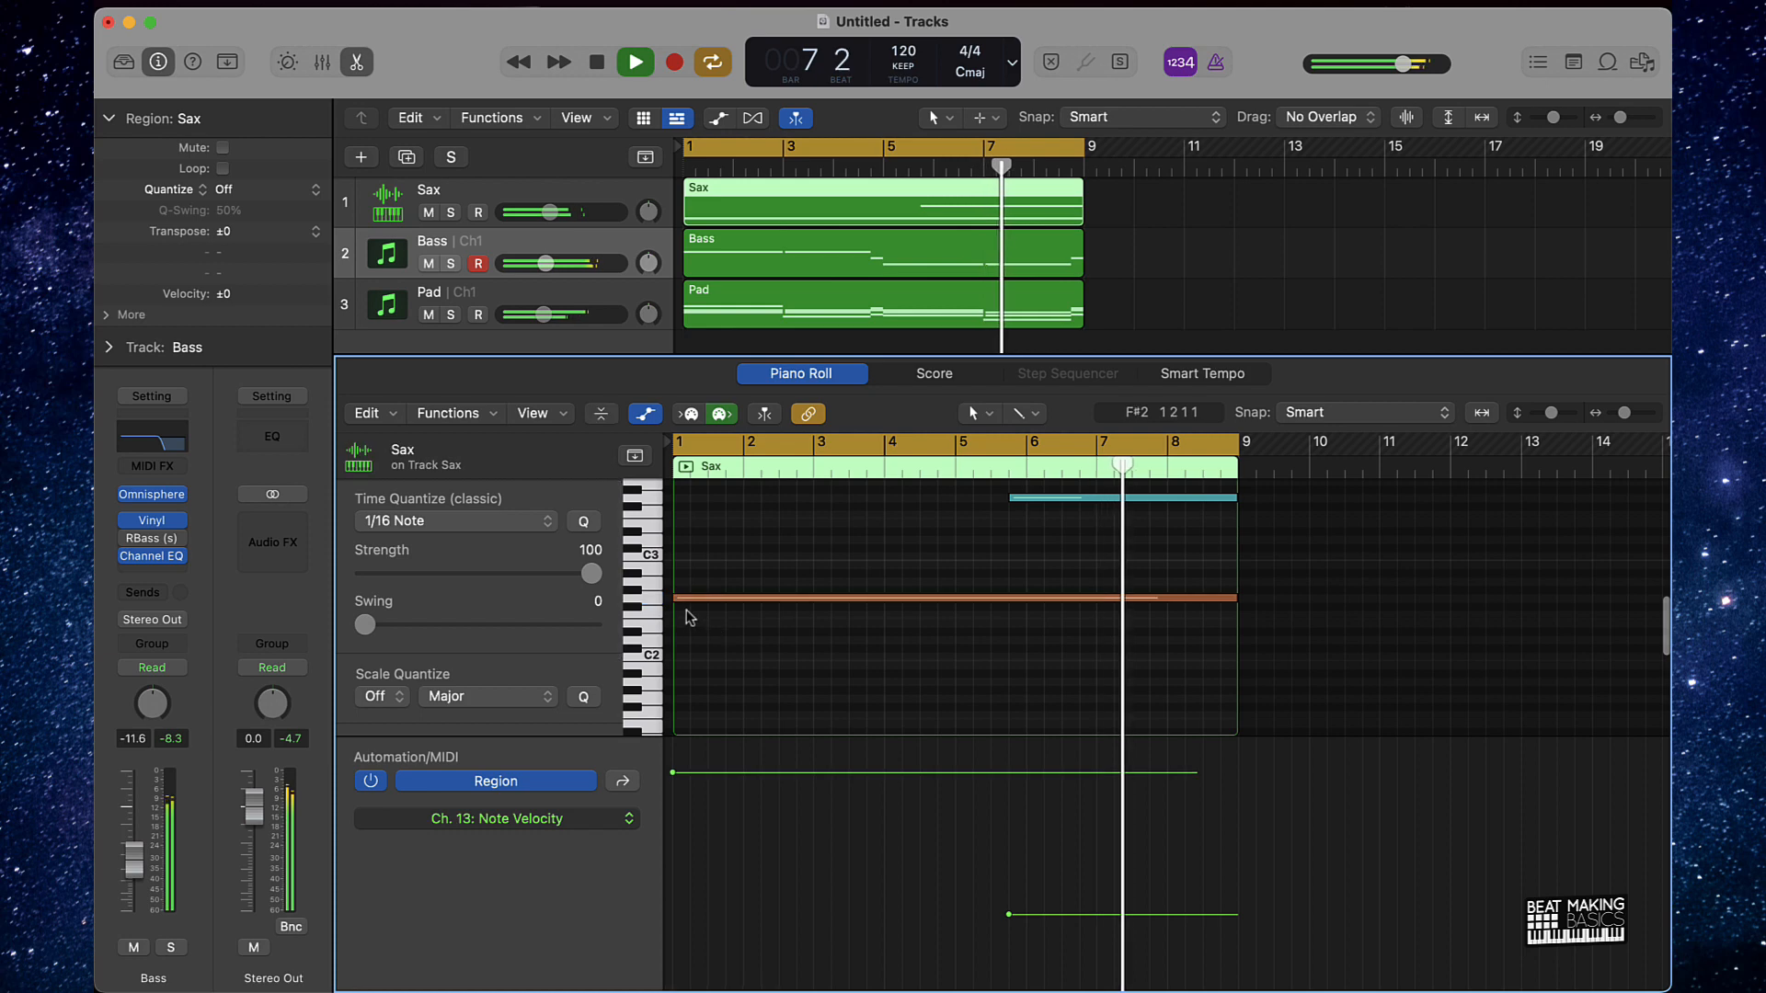
{"action": "mouse_move", "coordinate": [702, 593]}
{"action": "left_mouse_down"}
{"action": "mouse_move", "coordinate": [727, 595]}
{"action": "mouse_move", "coordinate": [709, 597]}
{"action": "left_mouse_up"}
{"action": "left_click", "coordinate": [754, 541]}
{"action": "key", "text": "space"}
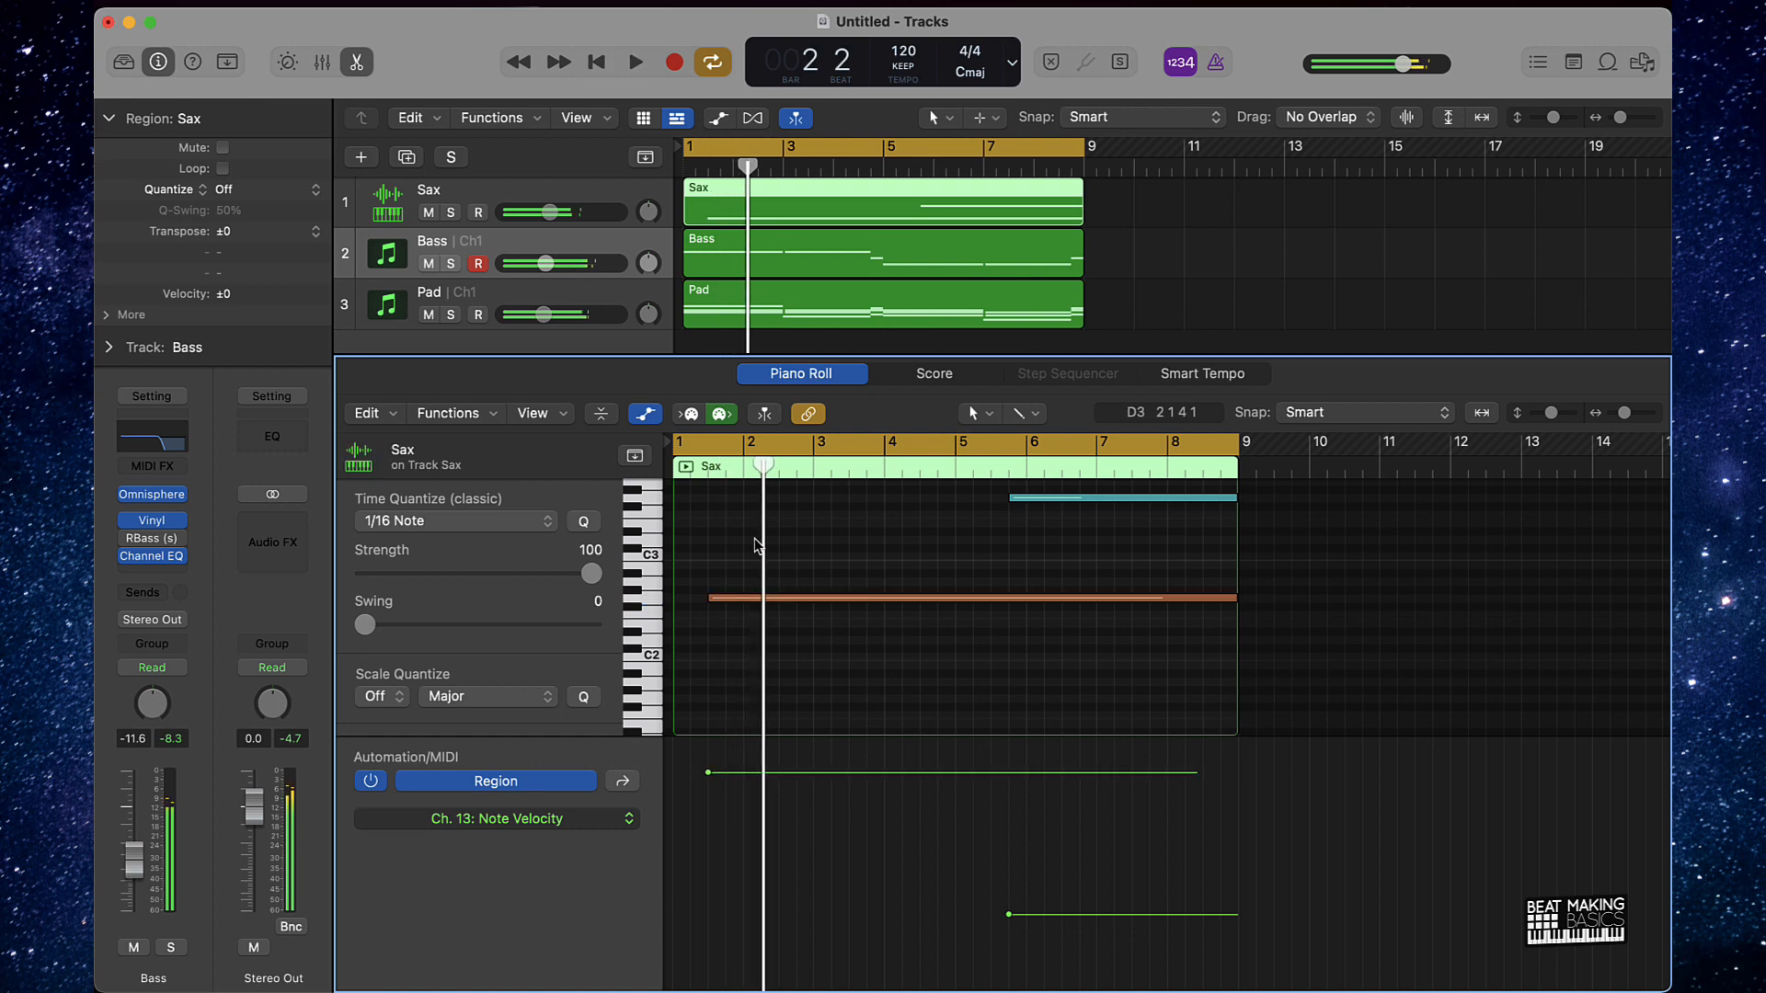
{"action": "key", "text": "space"}
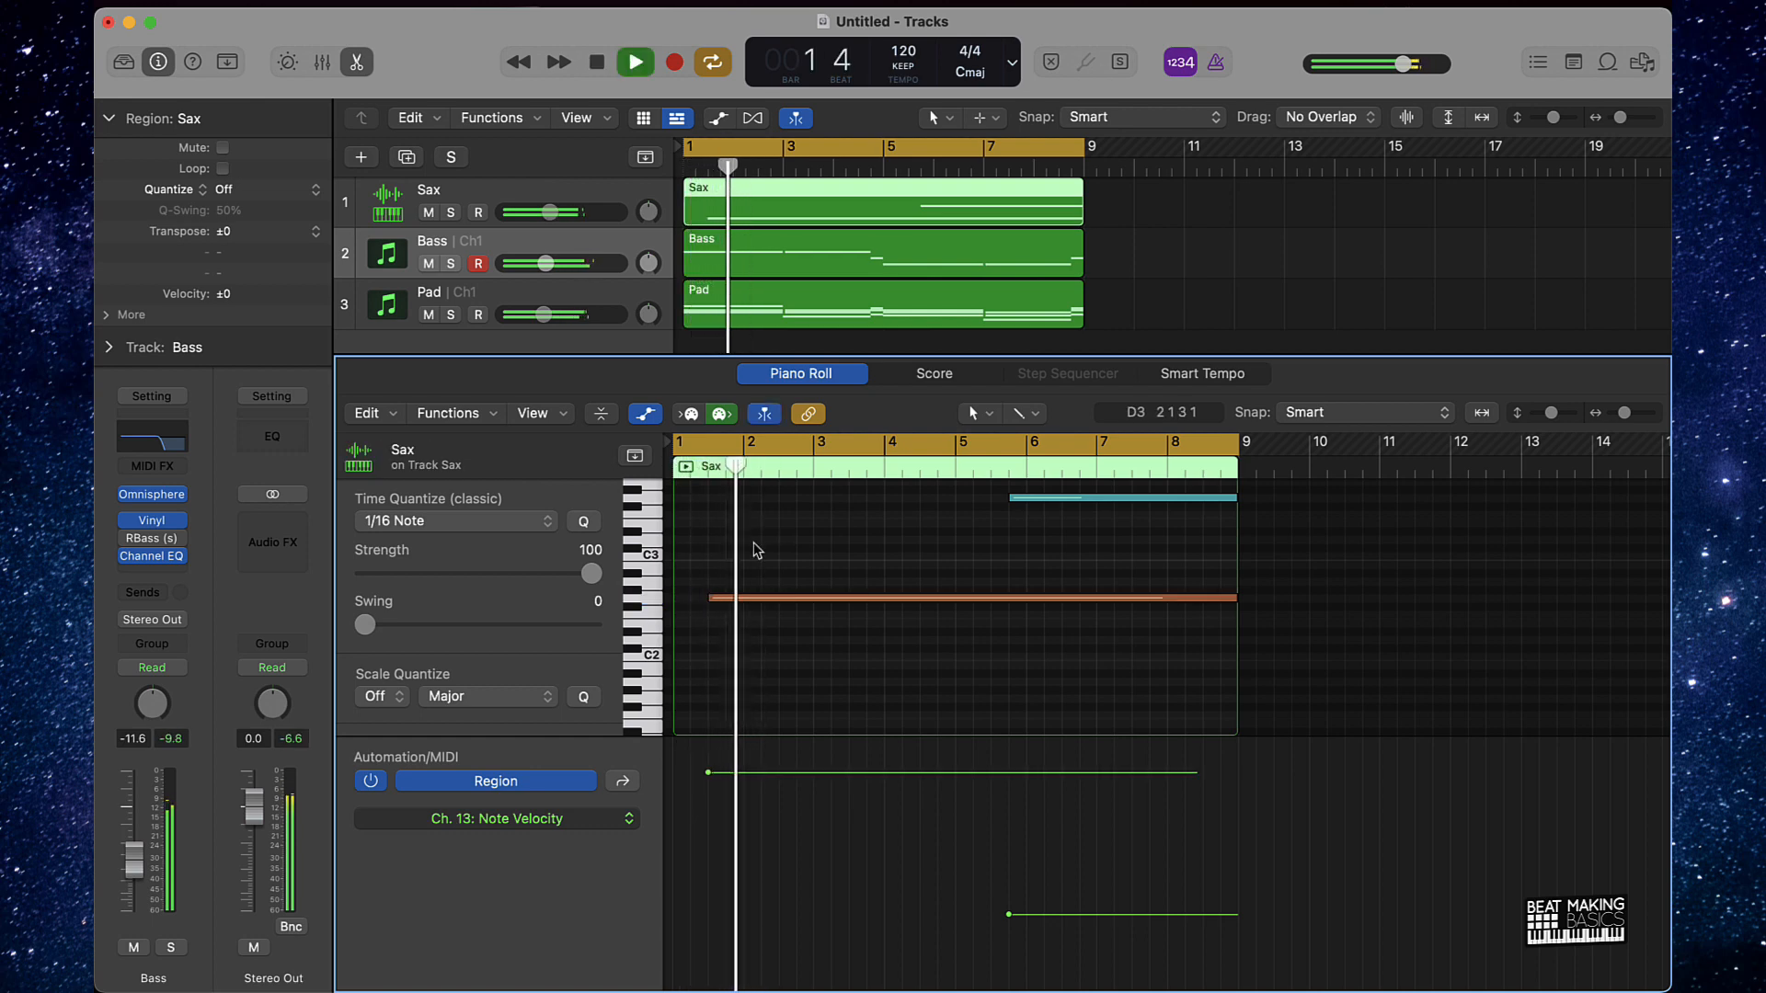
Try starting the long G2 note at beat 2 of bar 1 and listen to the loop.
{"action": "key", "text": "space"}
{"action": "left_click_drag", "start_coordinate": [709, 597], "coordinate": [696, 598]}
{"action": "key", "text": "space"}
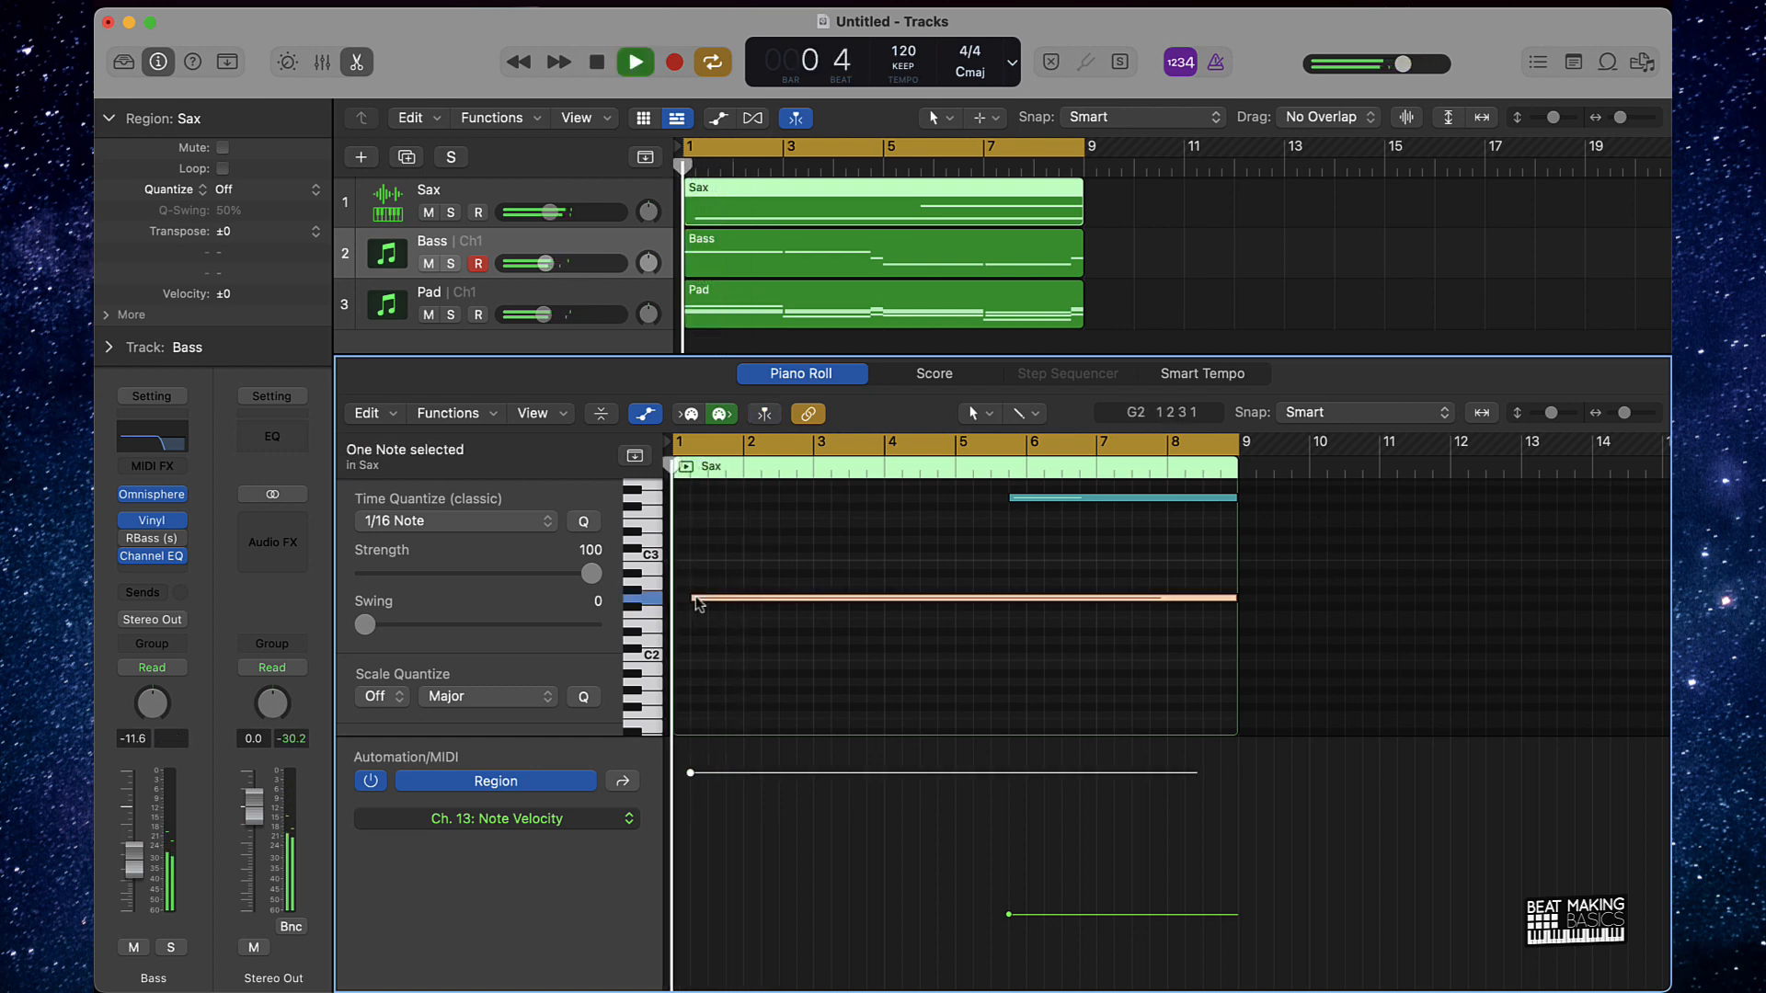
{"action": "key", "text": "space"}
{"action": "key", "text": "space"}
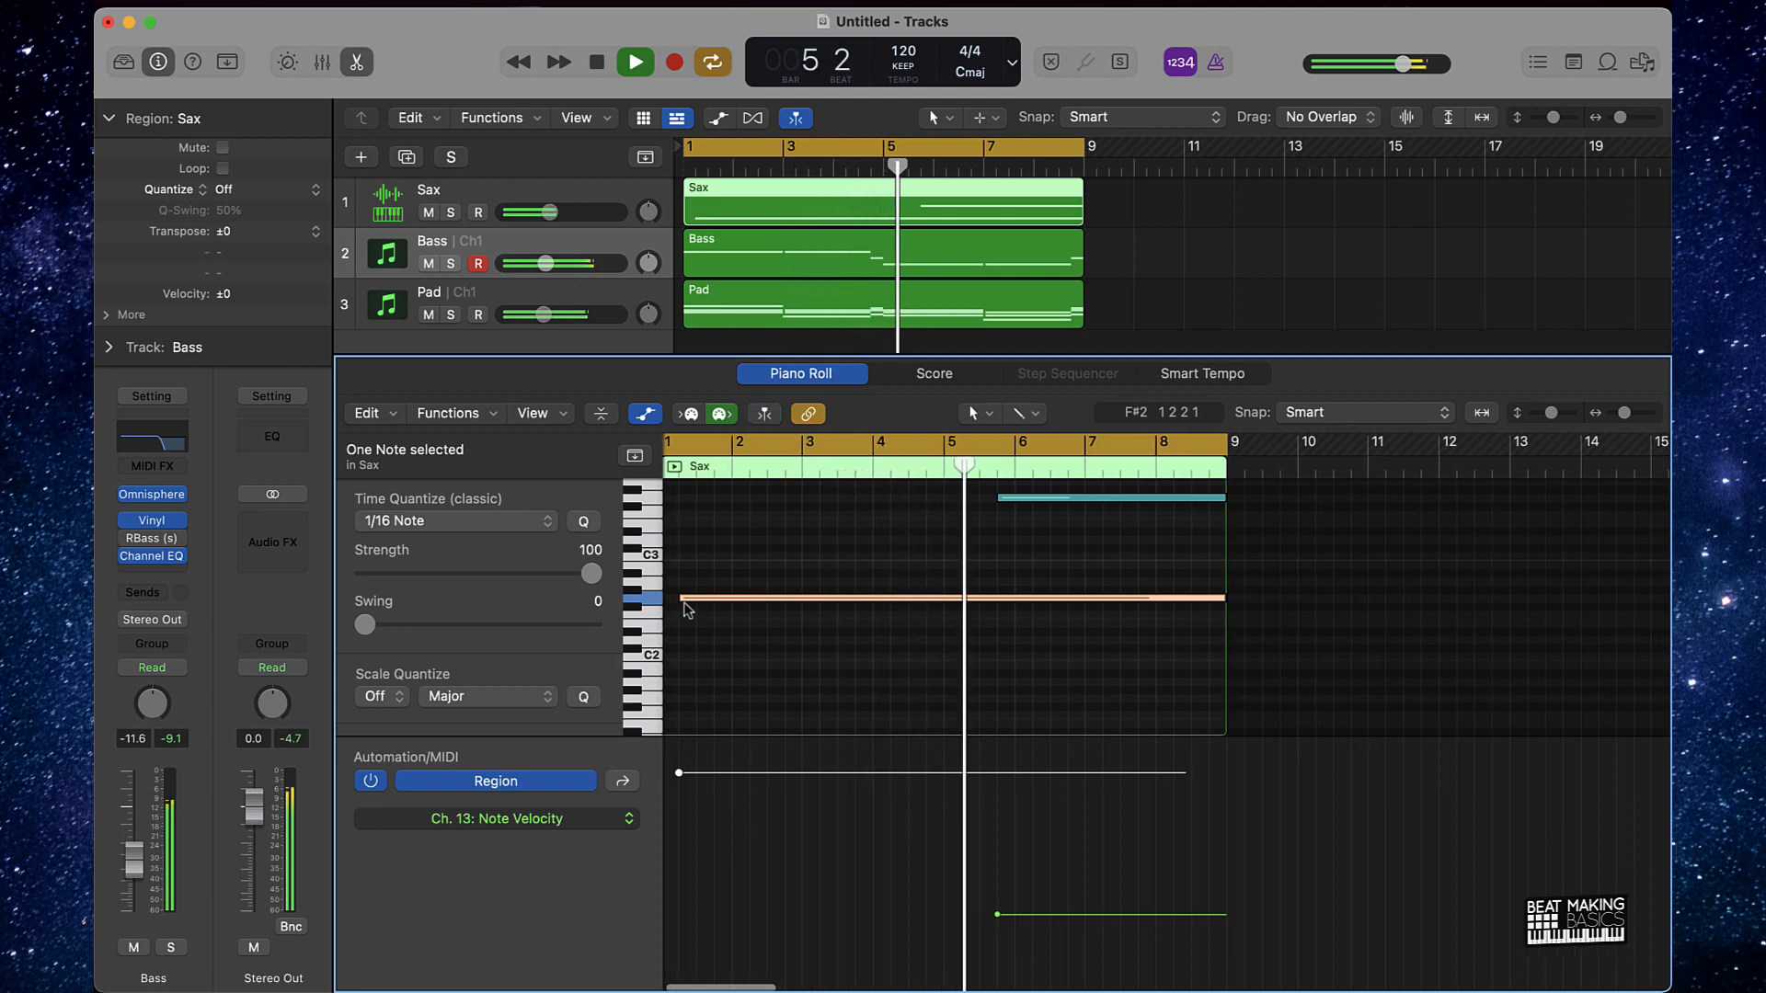
{"action": "scroll", "coordinate": [867, 676], "scroll_direction": "right", "scroll_amount": 1}
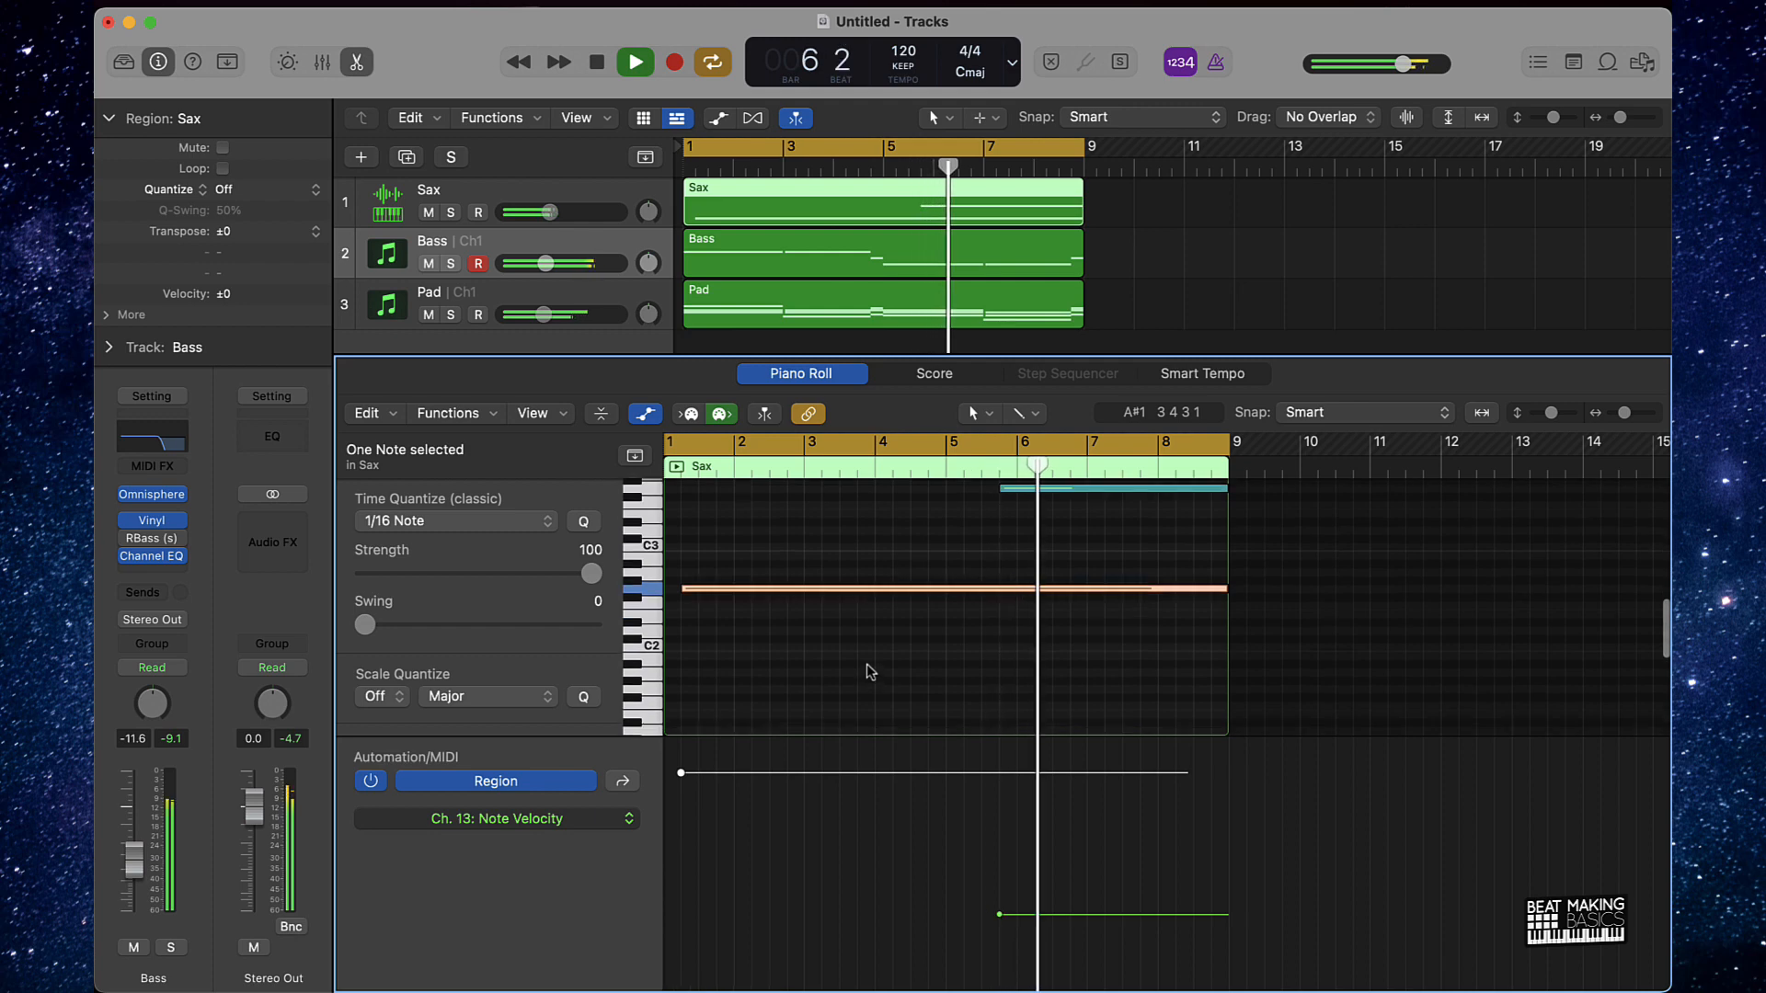
{"action": "scroll", "coordinate": [867, 676], "scroll_direction": "left", "scroll_amount": 1}
{"action": "scroll", "coordinate": [869, 671], "scroll_direction": "up", "scroll_amount": 2}
{"action": "scroll", "coordinate": [869, 671], "scroll_direction": "up", "scroll_amount": 1}
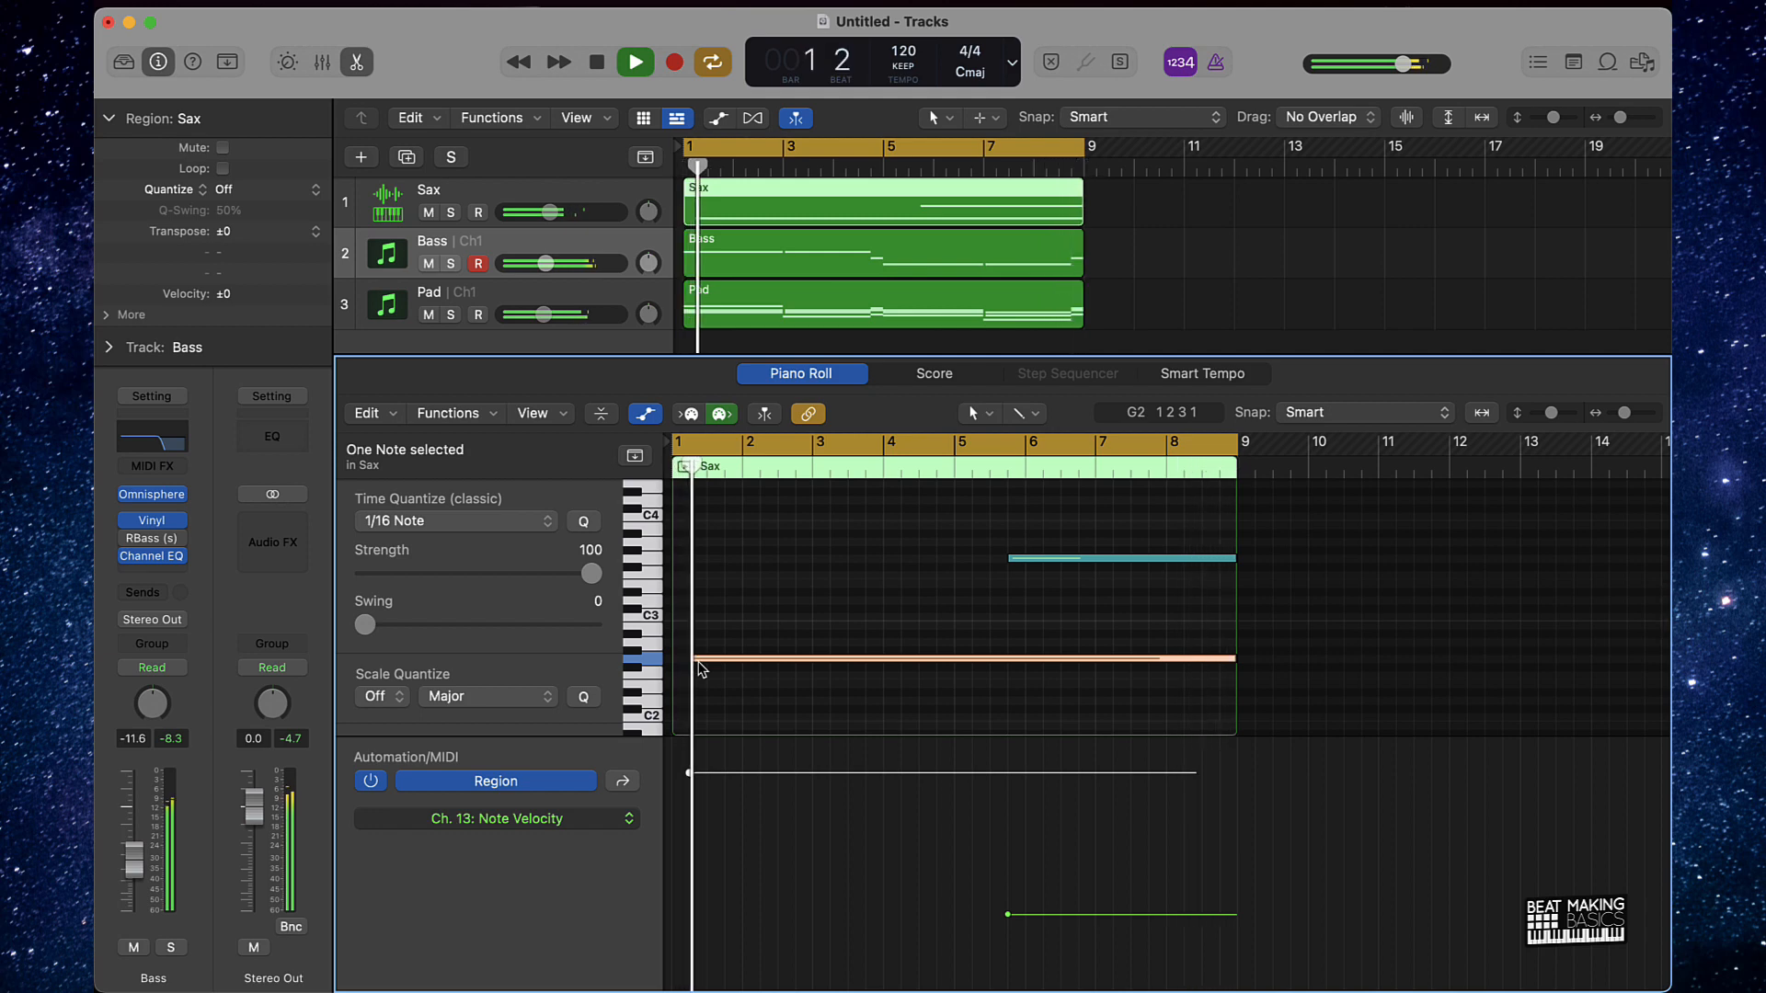
Extend the long G2 note's start back to the beginning of bar 1 and listen to it.
{"action": "key", "text": "space"}
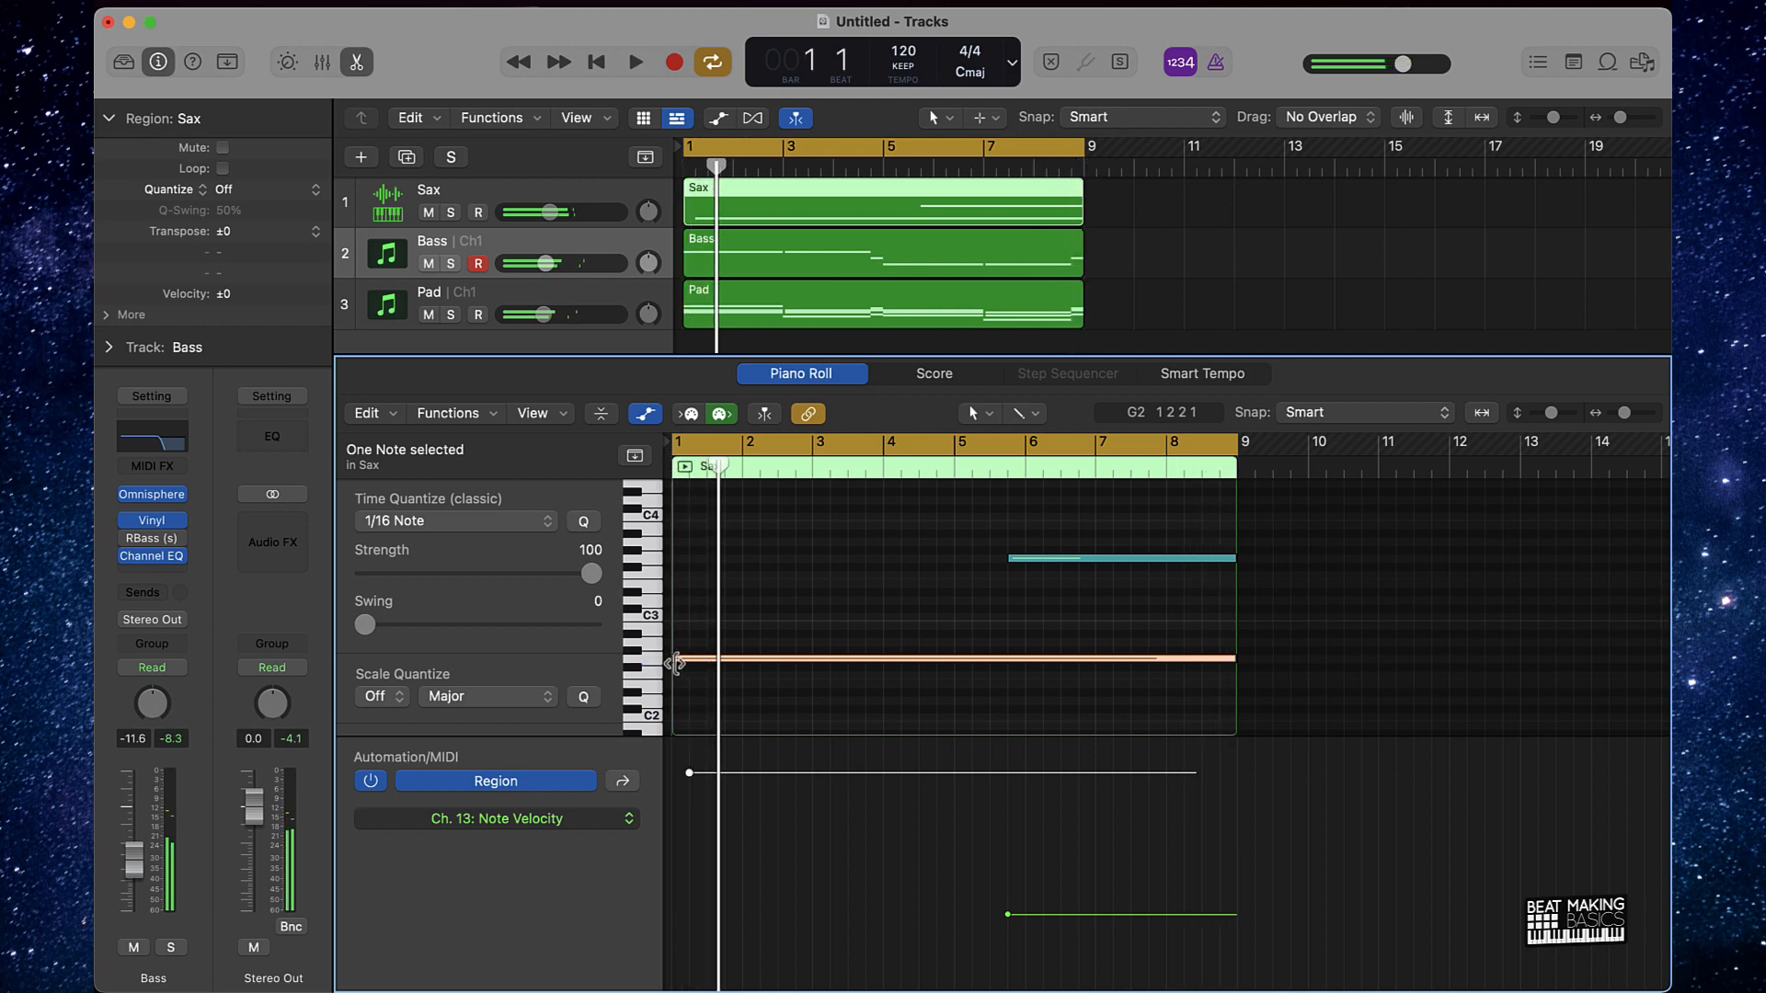
{"action": "left_click", "coordinate": [693, 638]}
{"action": "key", "text": "space"}
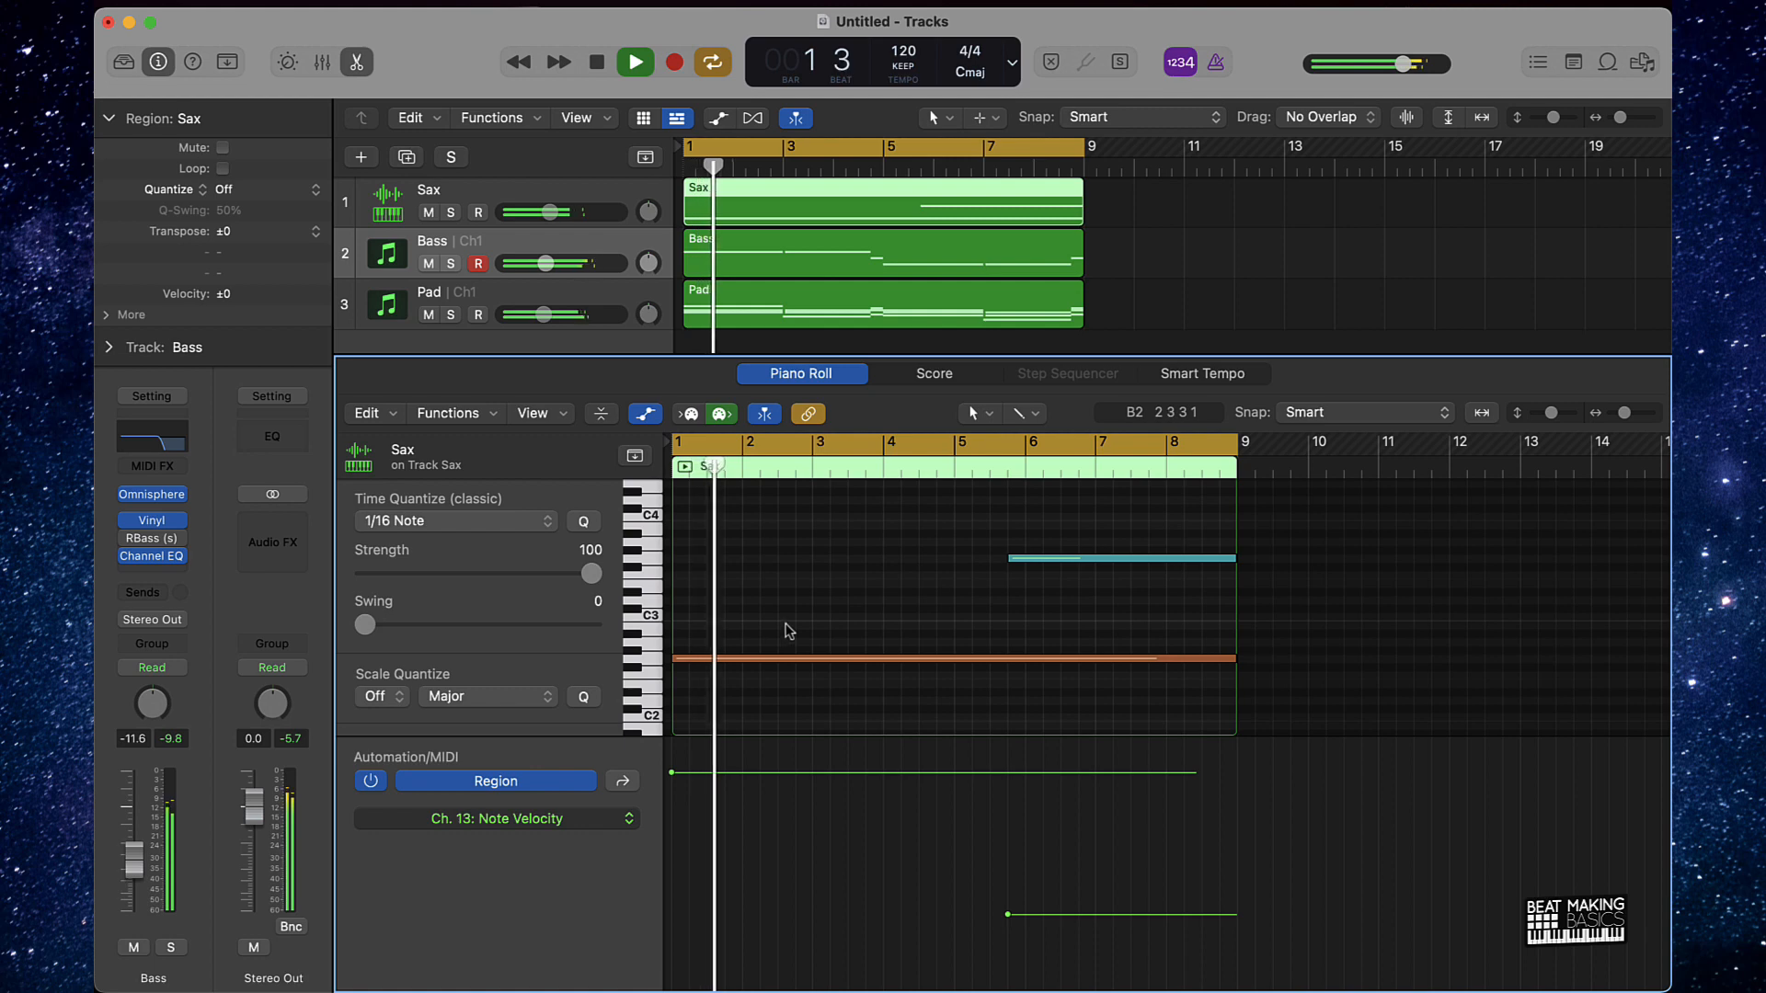
{"action": "key", "text": "space"}
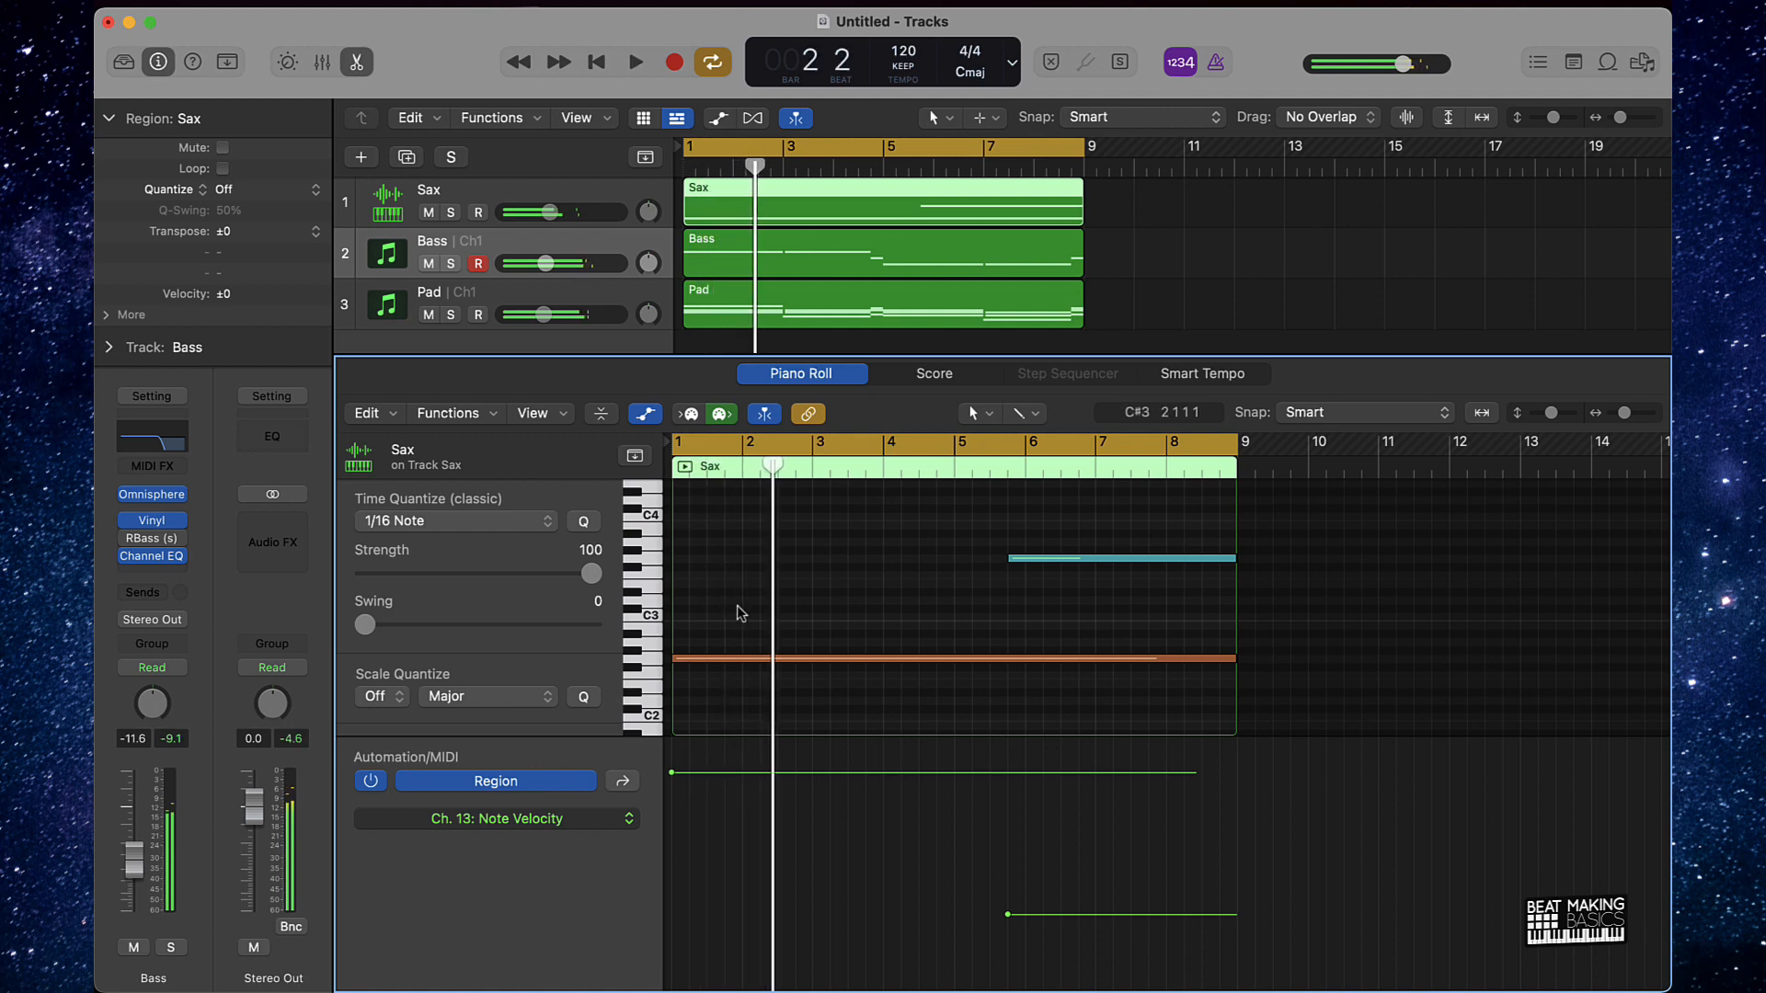
Open the Sax track's Q-Sampler and move the sample start past the first sax note to 2 1 167 while auditioning.
{"action": "left_click", "coordinate": [536, 201]}
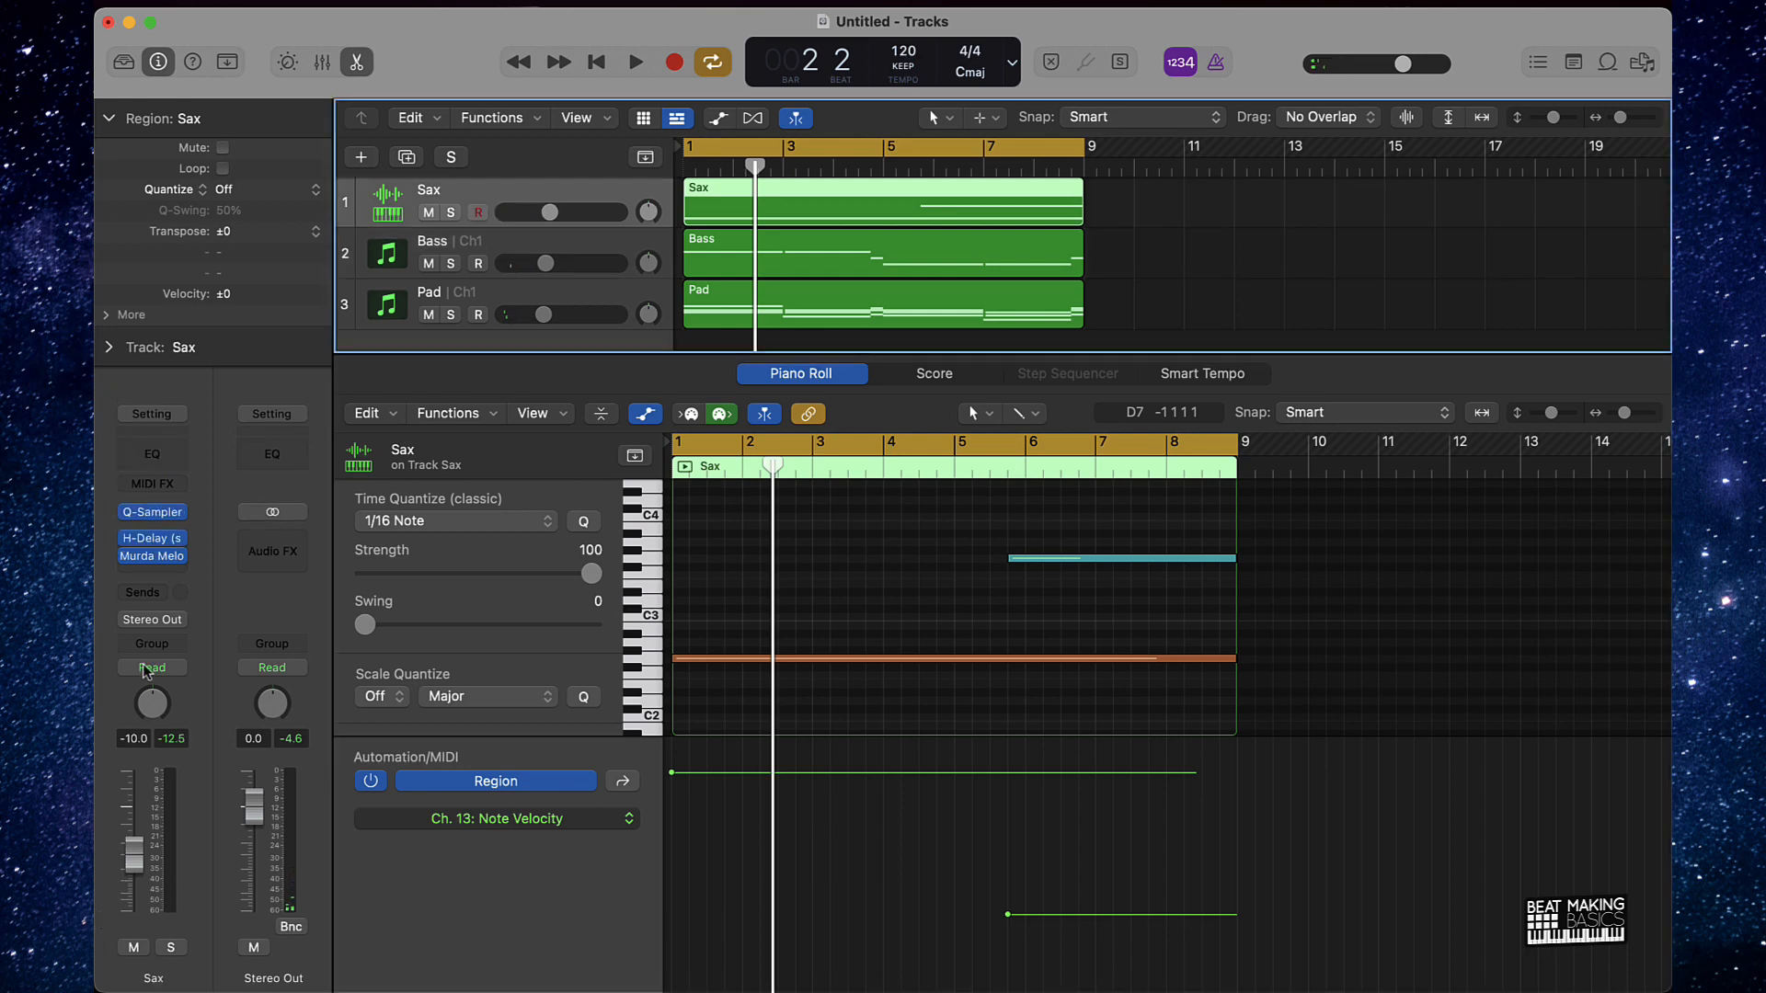
{"action": "left_click", "coordinate": [154, 512]}
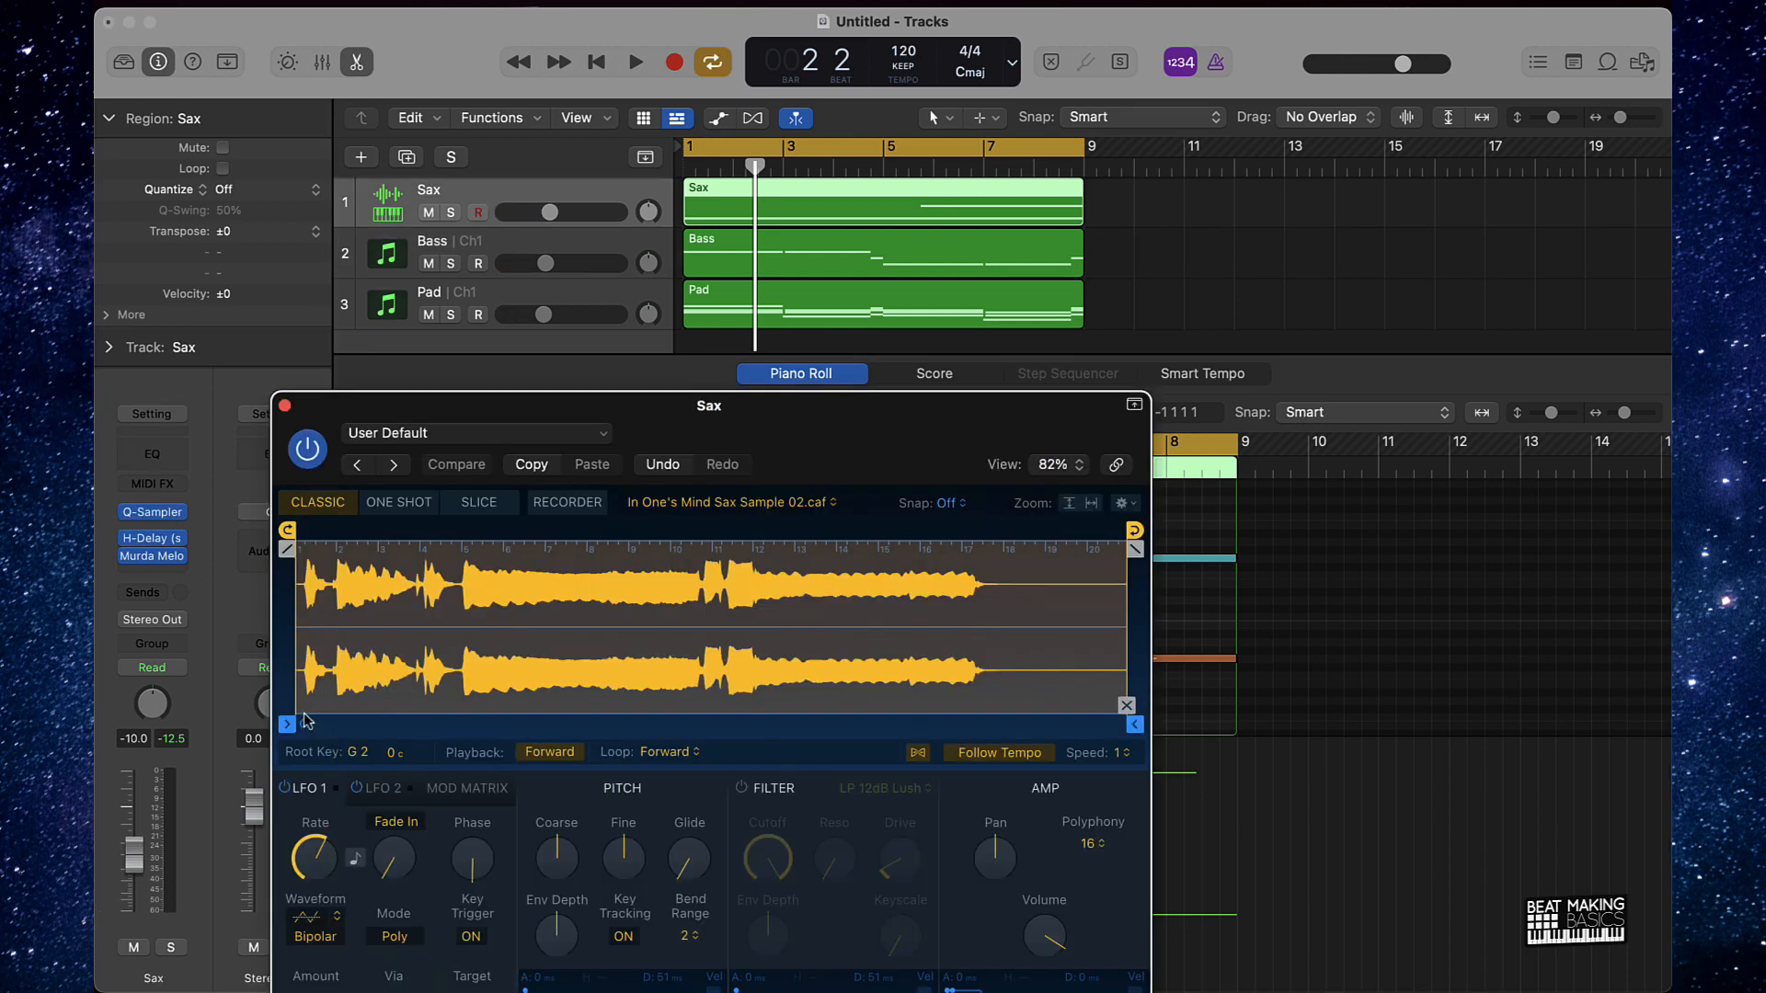
{"action": "left_click_drag", "start_coordinate": [310, 723], "coordinate": [339, 708]}
{"action": "key", "text": "space"}
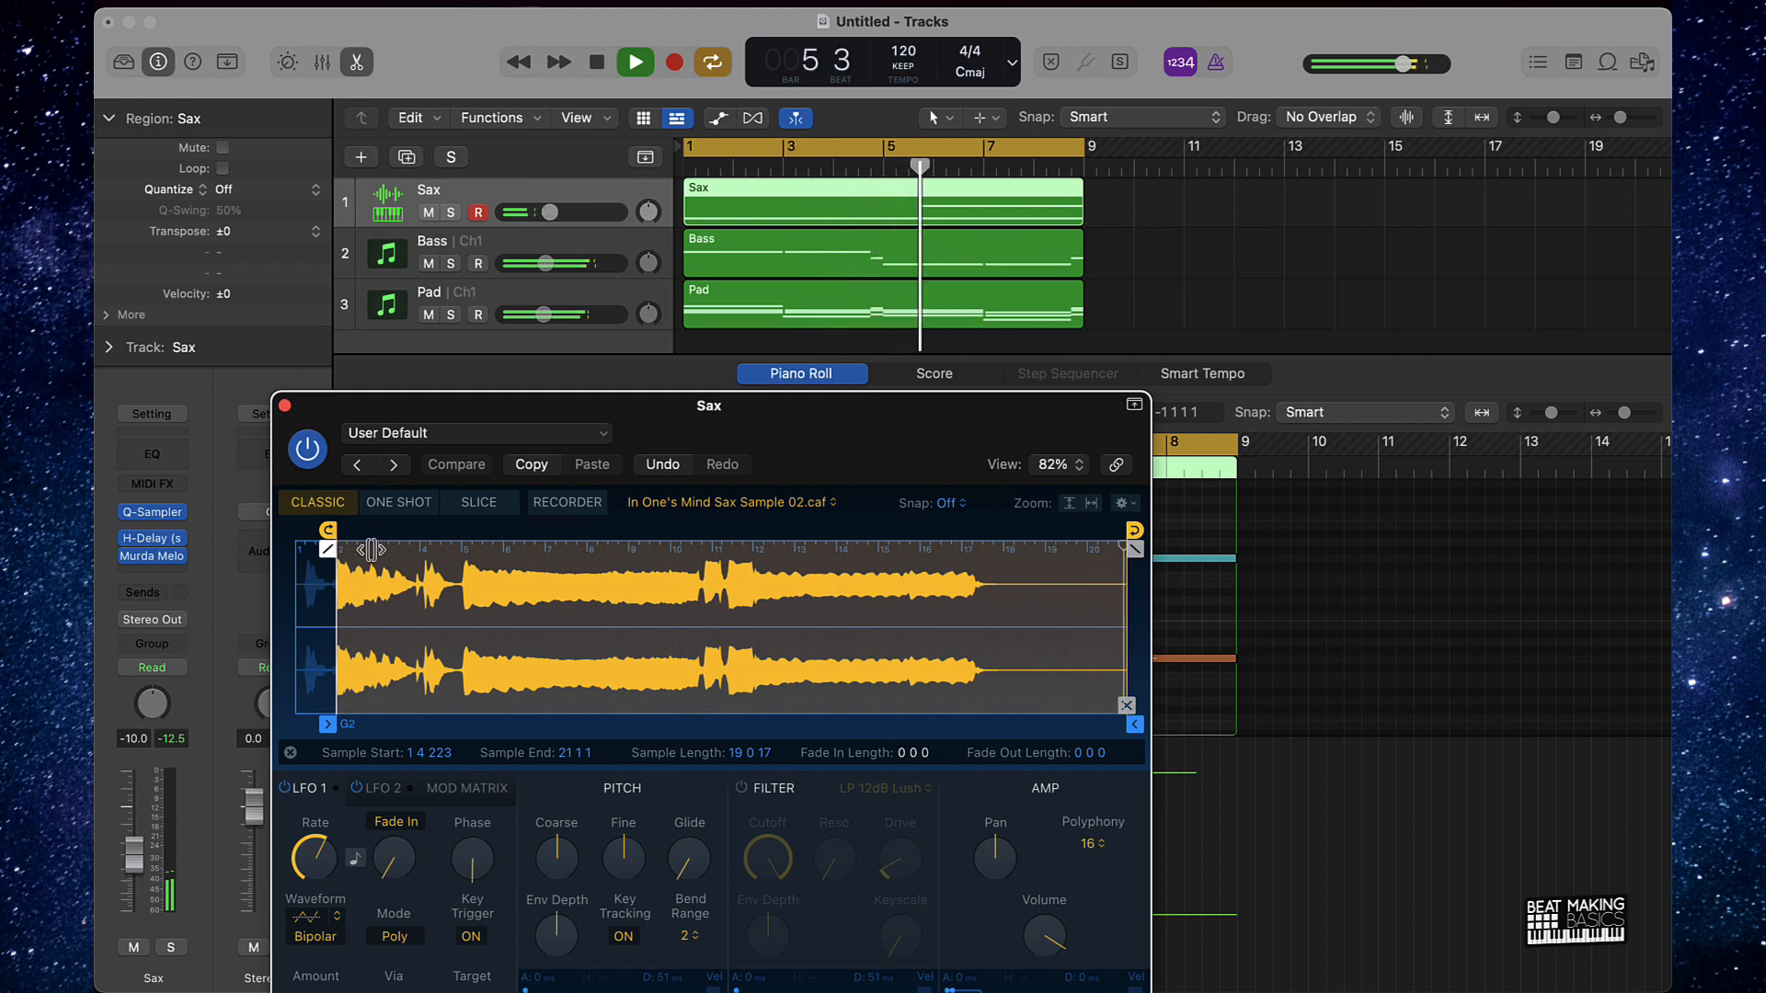
{"action": "mouse_move", "coordinate": [327, 725]}
{"action": "left_mouse_down"}
{"action": "mouse_move", "coordinate": [293, 724]}
{"action": "mouse_move", "coordinate": [335, 724]}
{"action": "left_mouse_up"}
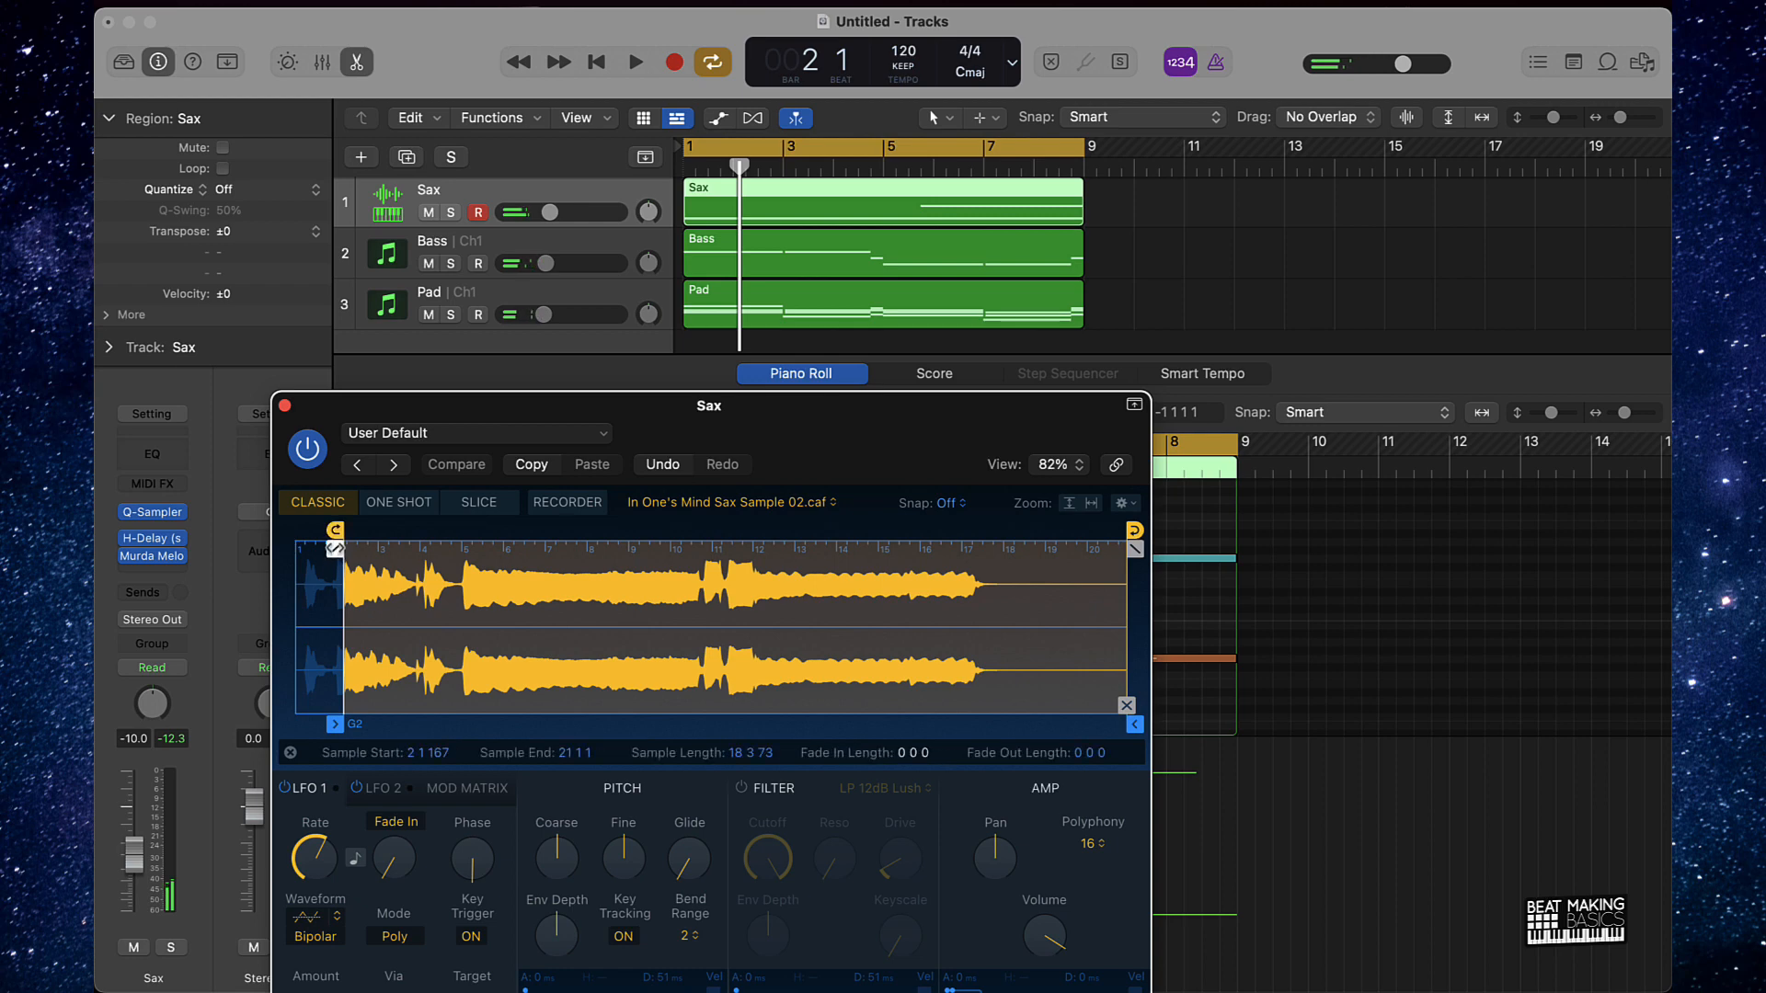
Move the sample start back to just before the first sax note, set the loop start to 1 1 231 and play the result.
{"action": "left_click_drag", "start_coordinate": [335, 724], "coordinate": [304, 725]}
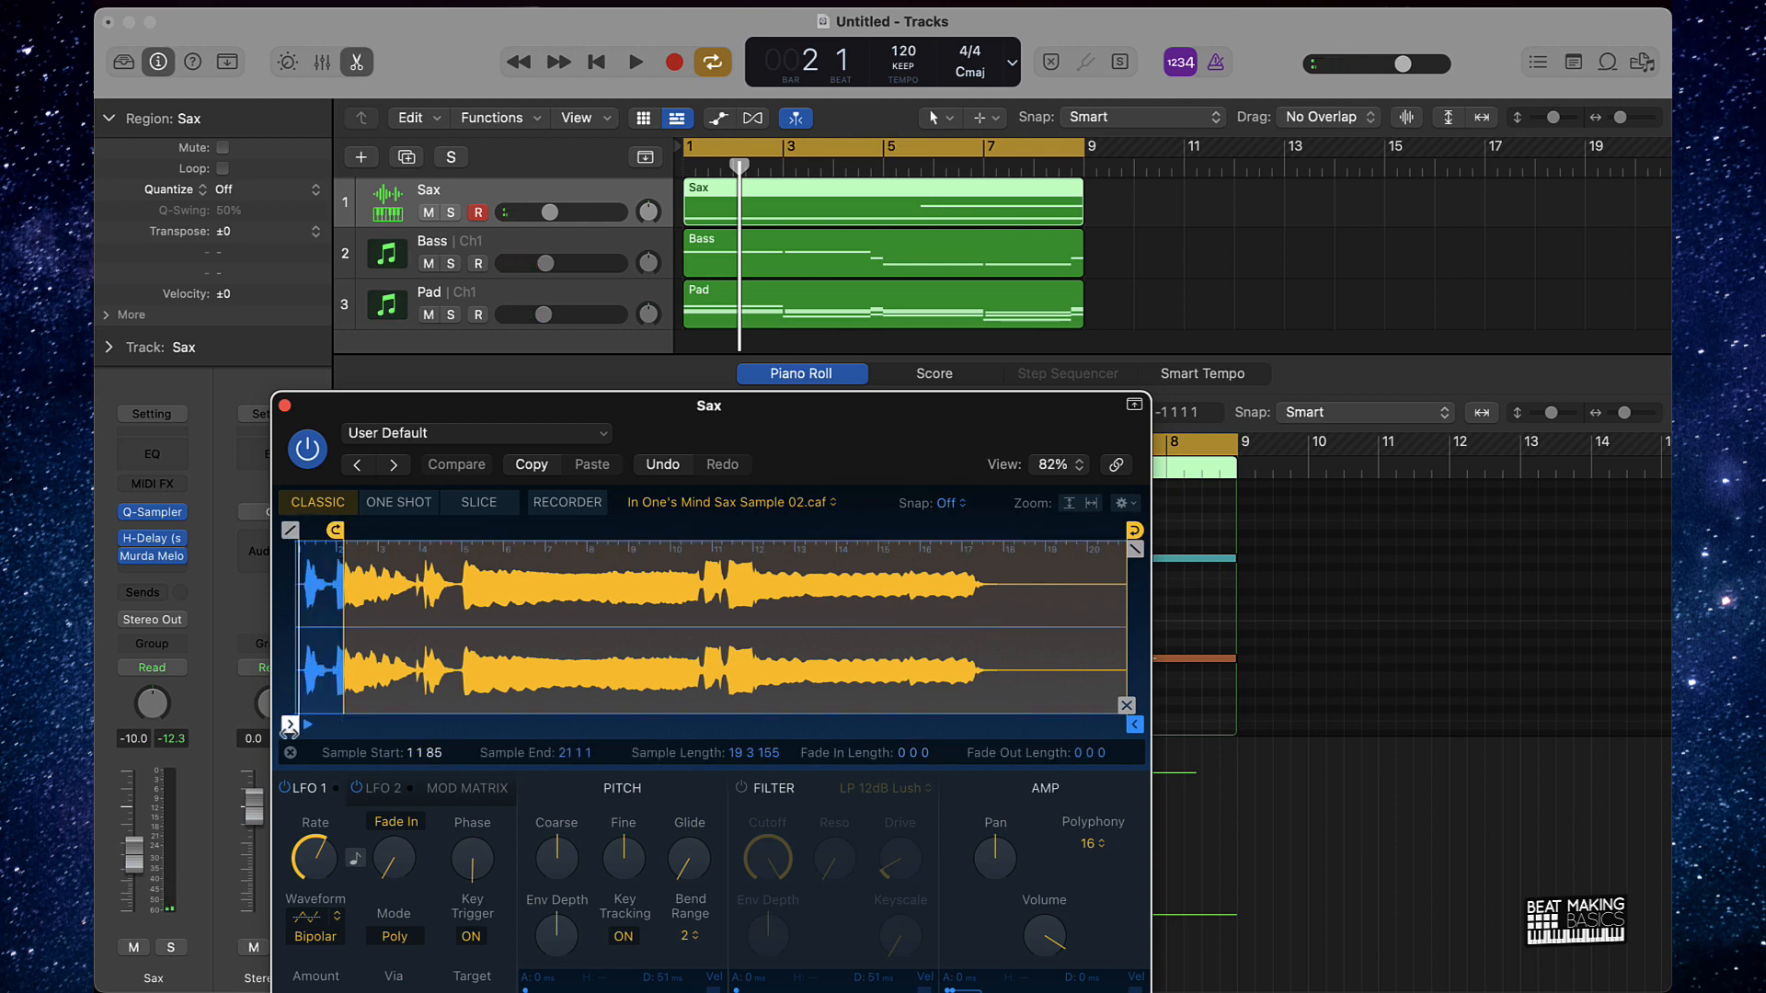
{"action": "left_click_drag", "start_coordinate": [335, 531], "coordinate": [296, 530]}
{"action": "key", "text": "space"}
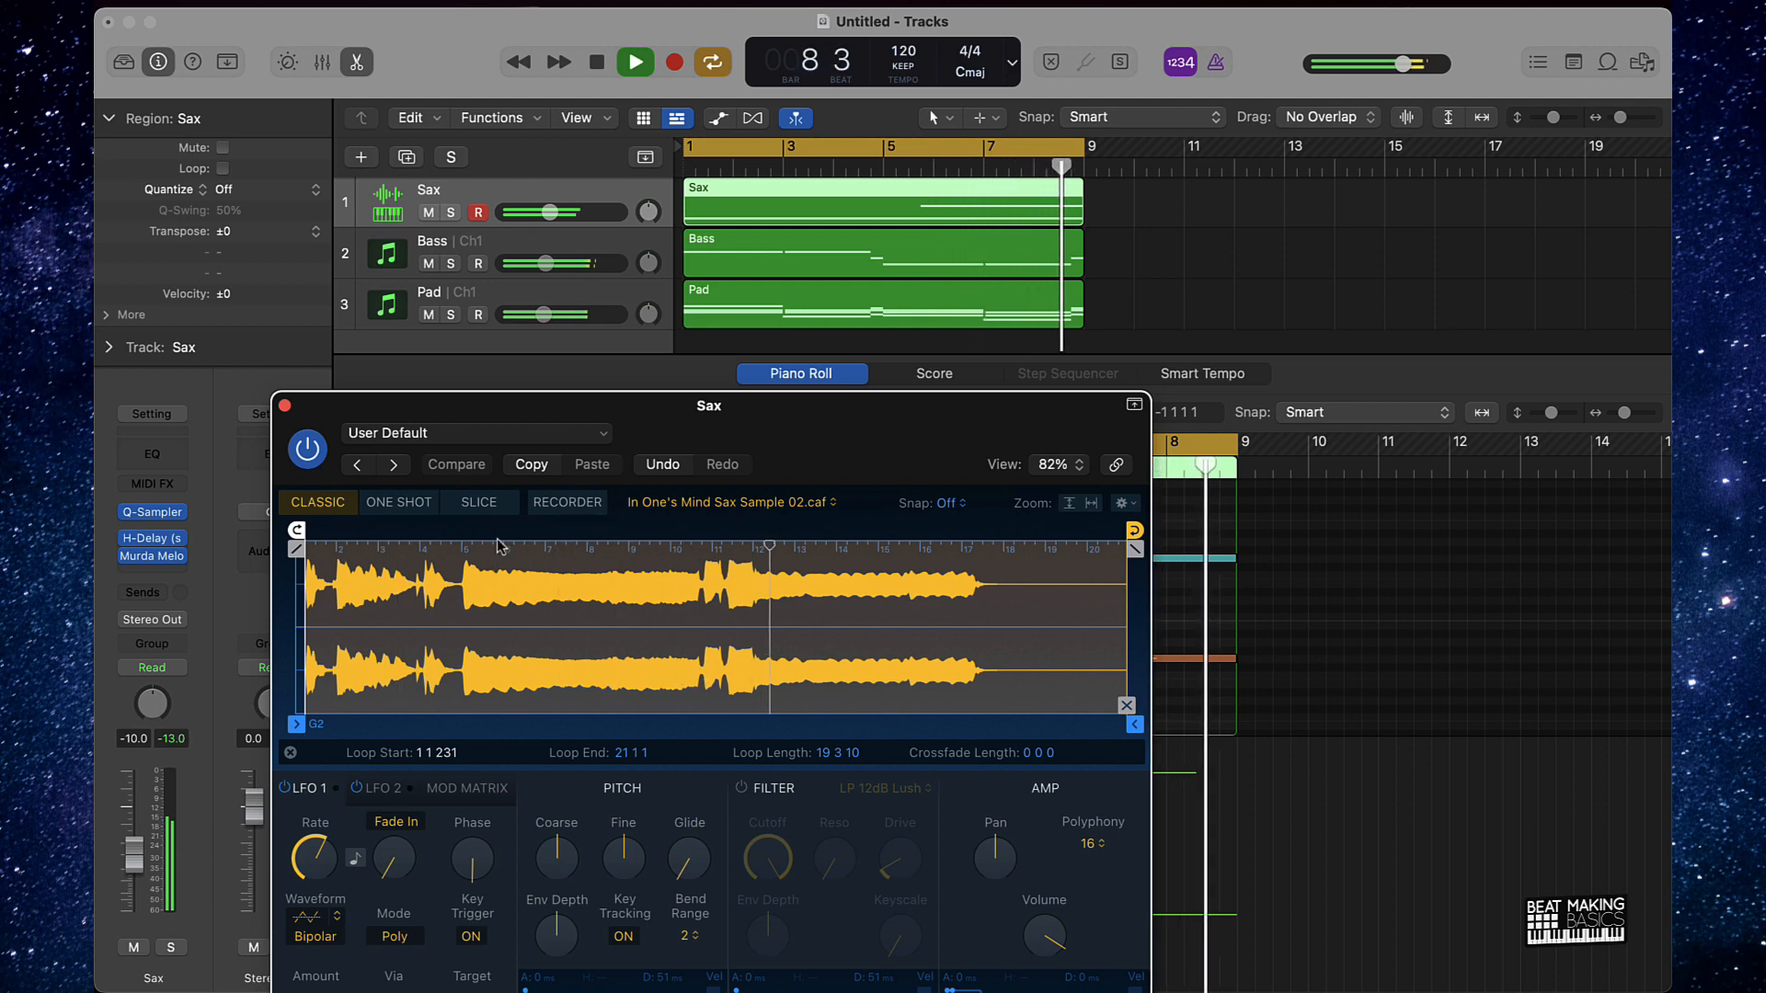
Close the sampler and raise the Sax track's volume to -5.0 dB.
{"action": "left_click", "coordinate": [284, 405]}
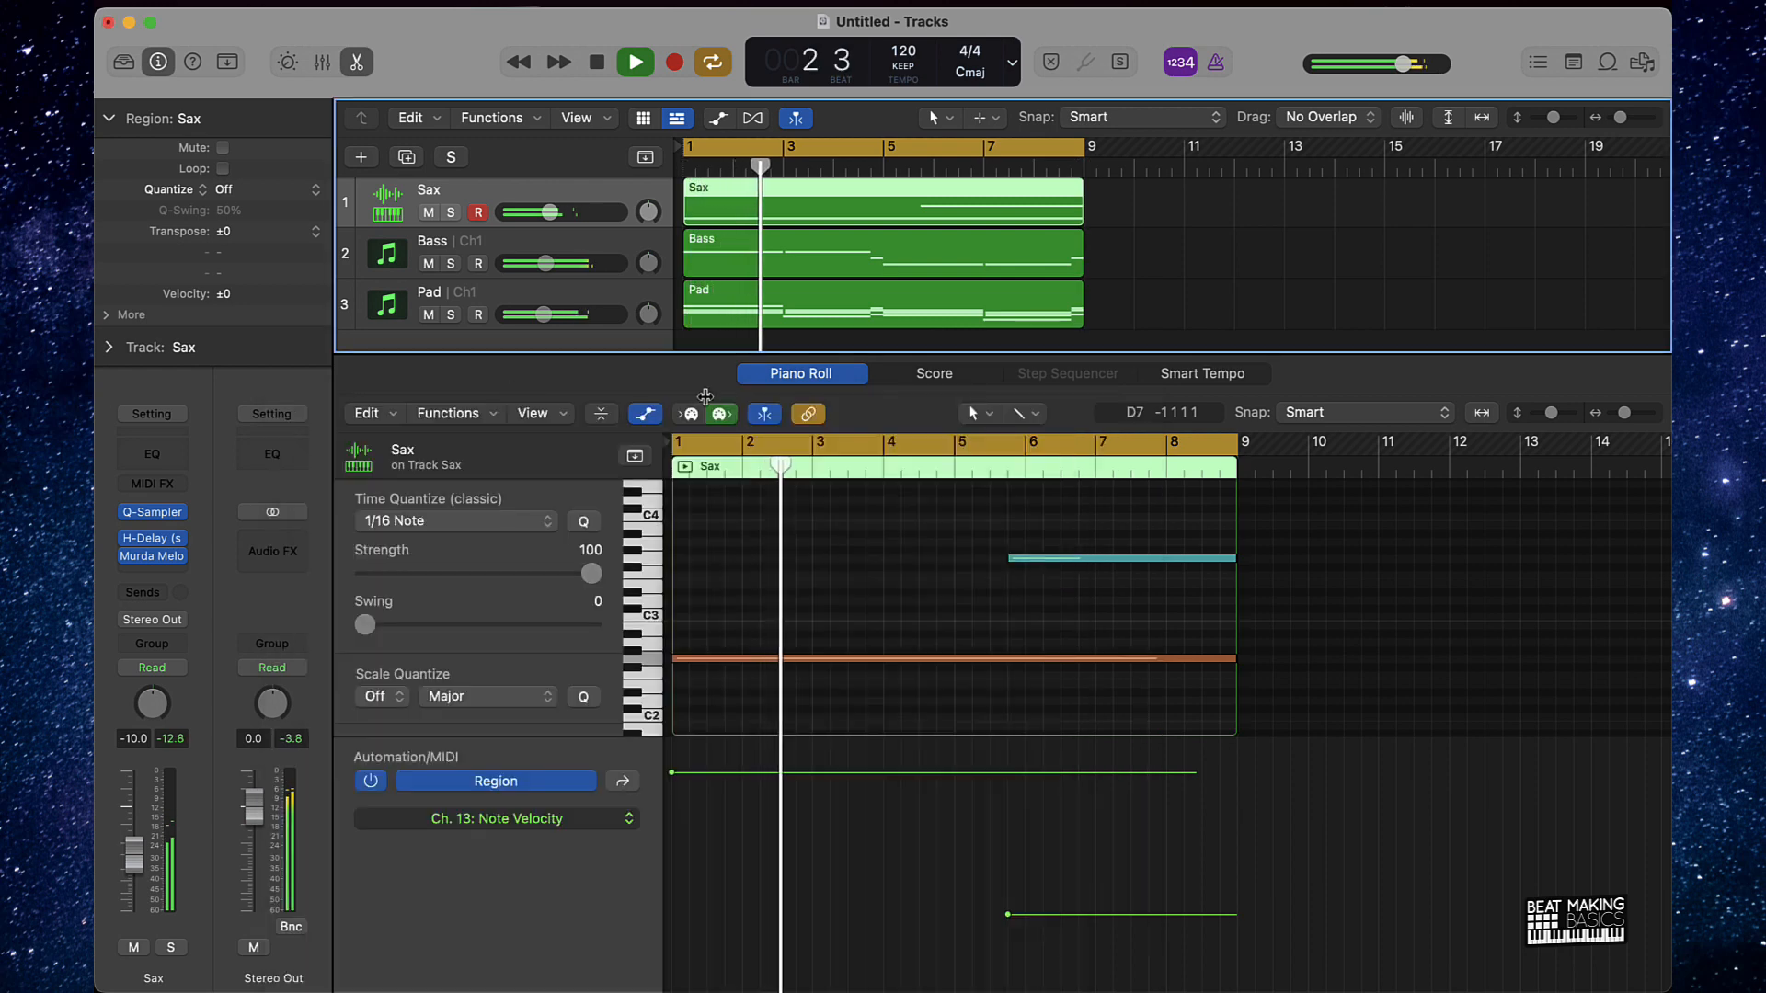
{"action": "mouse_move", "coordinate": [552, 212]}
{"action": "left_mouse_down"}
{"action": "mouse_move", "coordinate": [580, 212]}
{"action": "mouse_move", "coordinate": [563, 212]}
{"action": "left_mouse_up"}
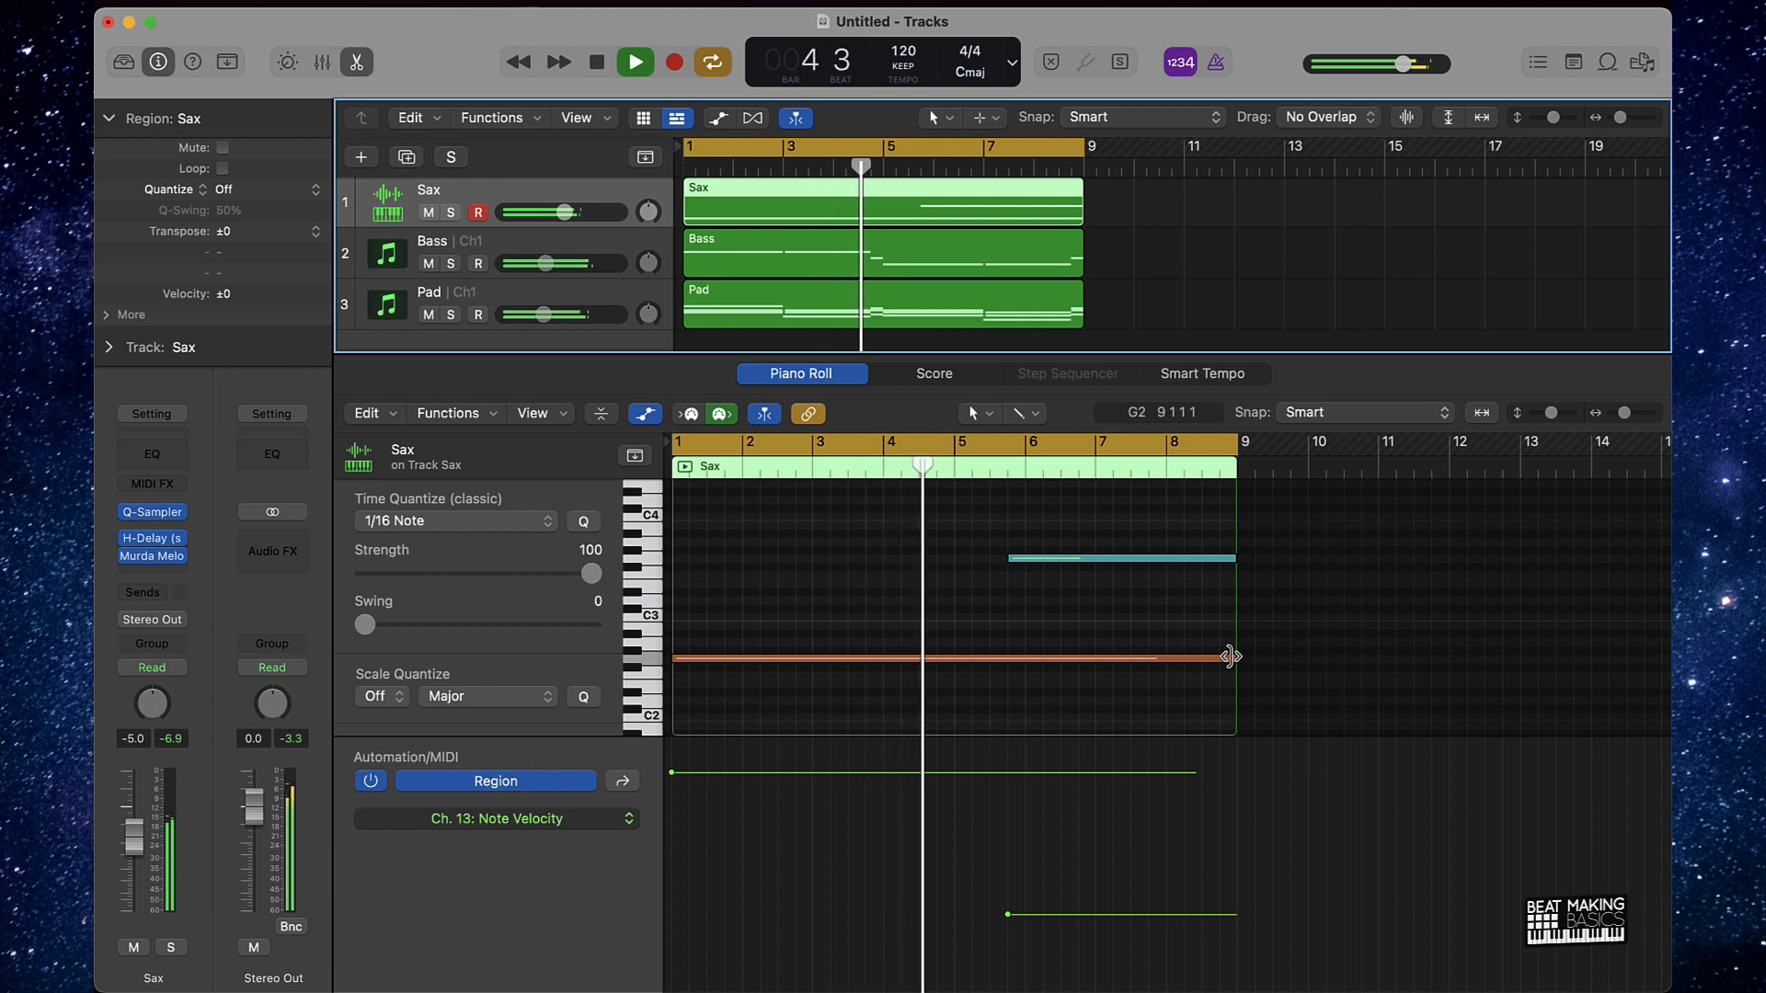
{"action": "key", "text": "space"}
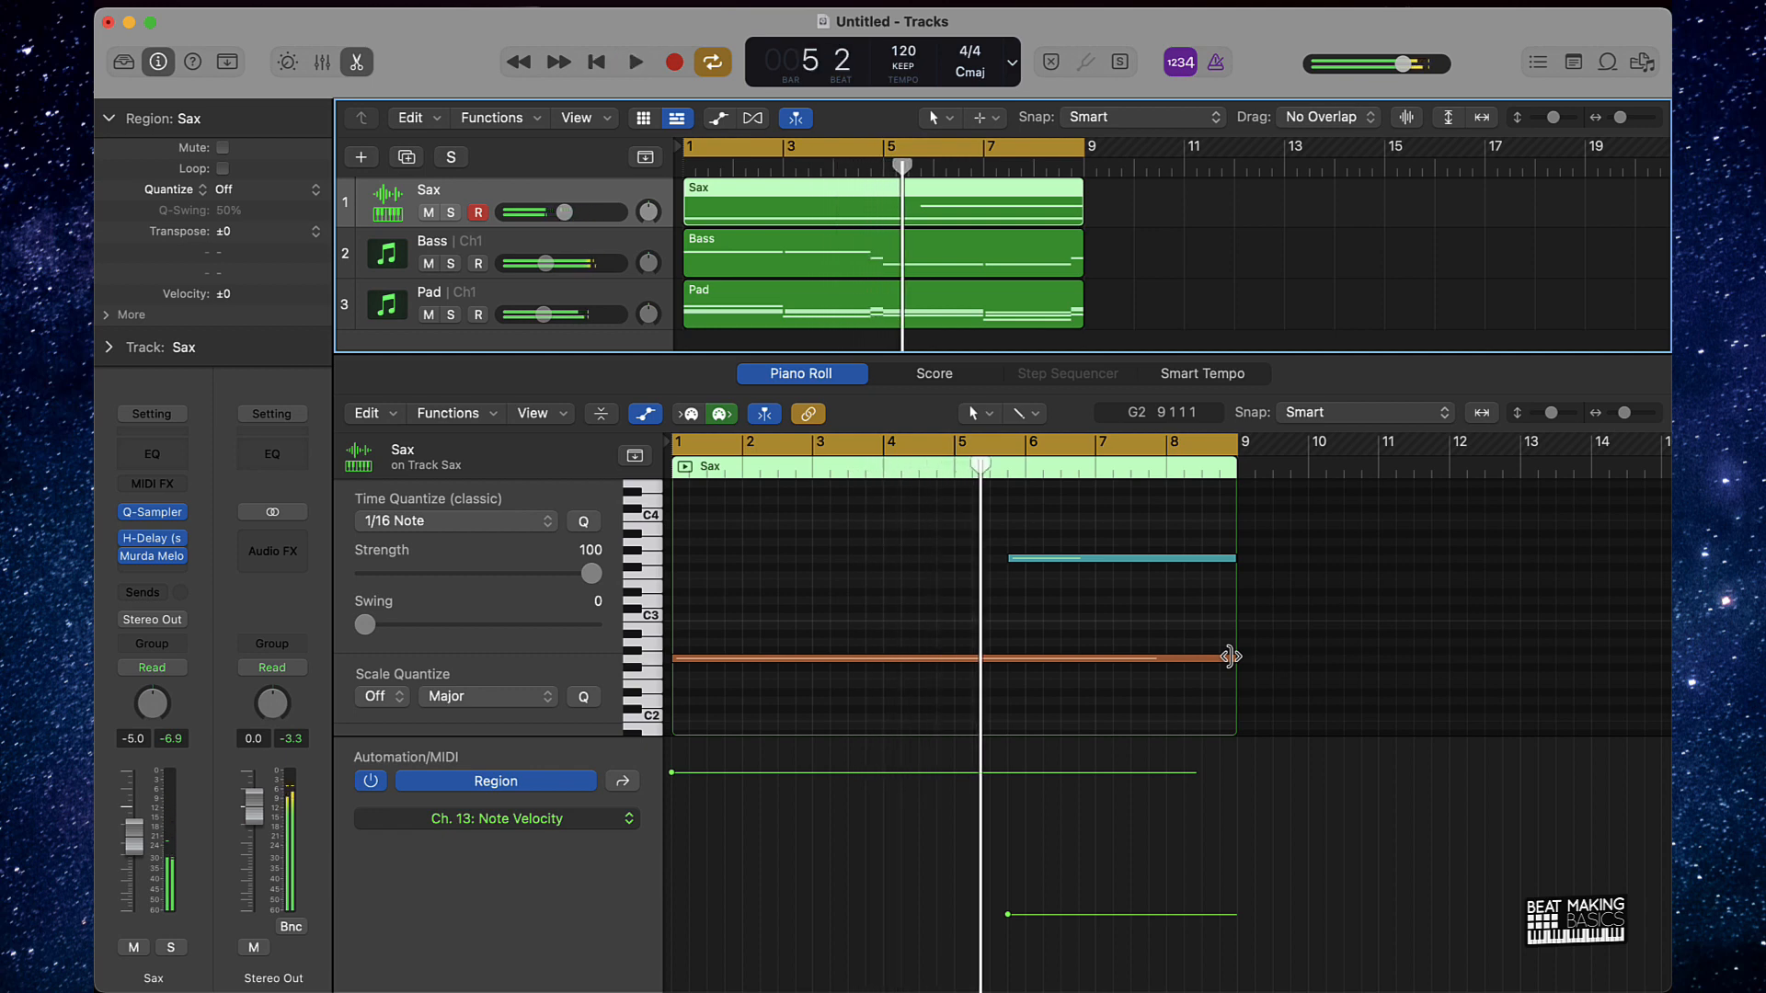
Shorten the low Sax note to about mid-bar 5, start the higher note at bar 5 and raise the higher note's velocity.
{"action": "left_click_drag", "start_coordinate": [1231, 656], "coordinate": [1056, 660]}
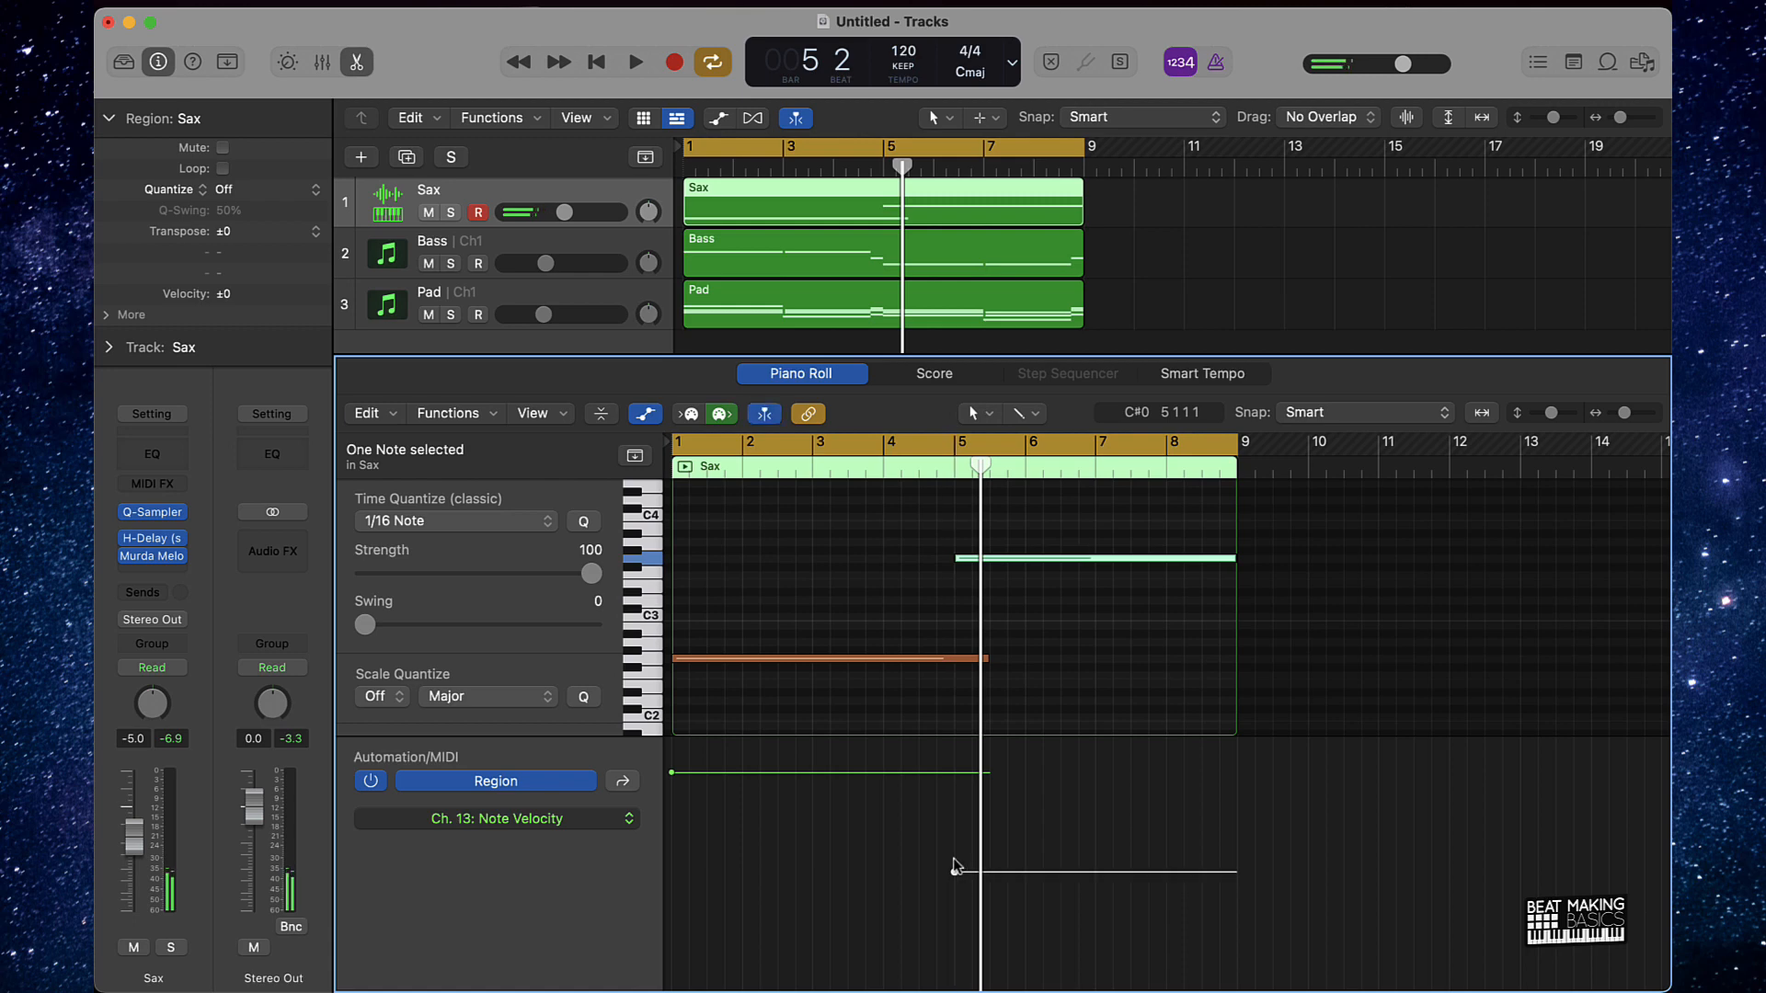
{"action": "key", "text": "space"}
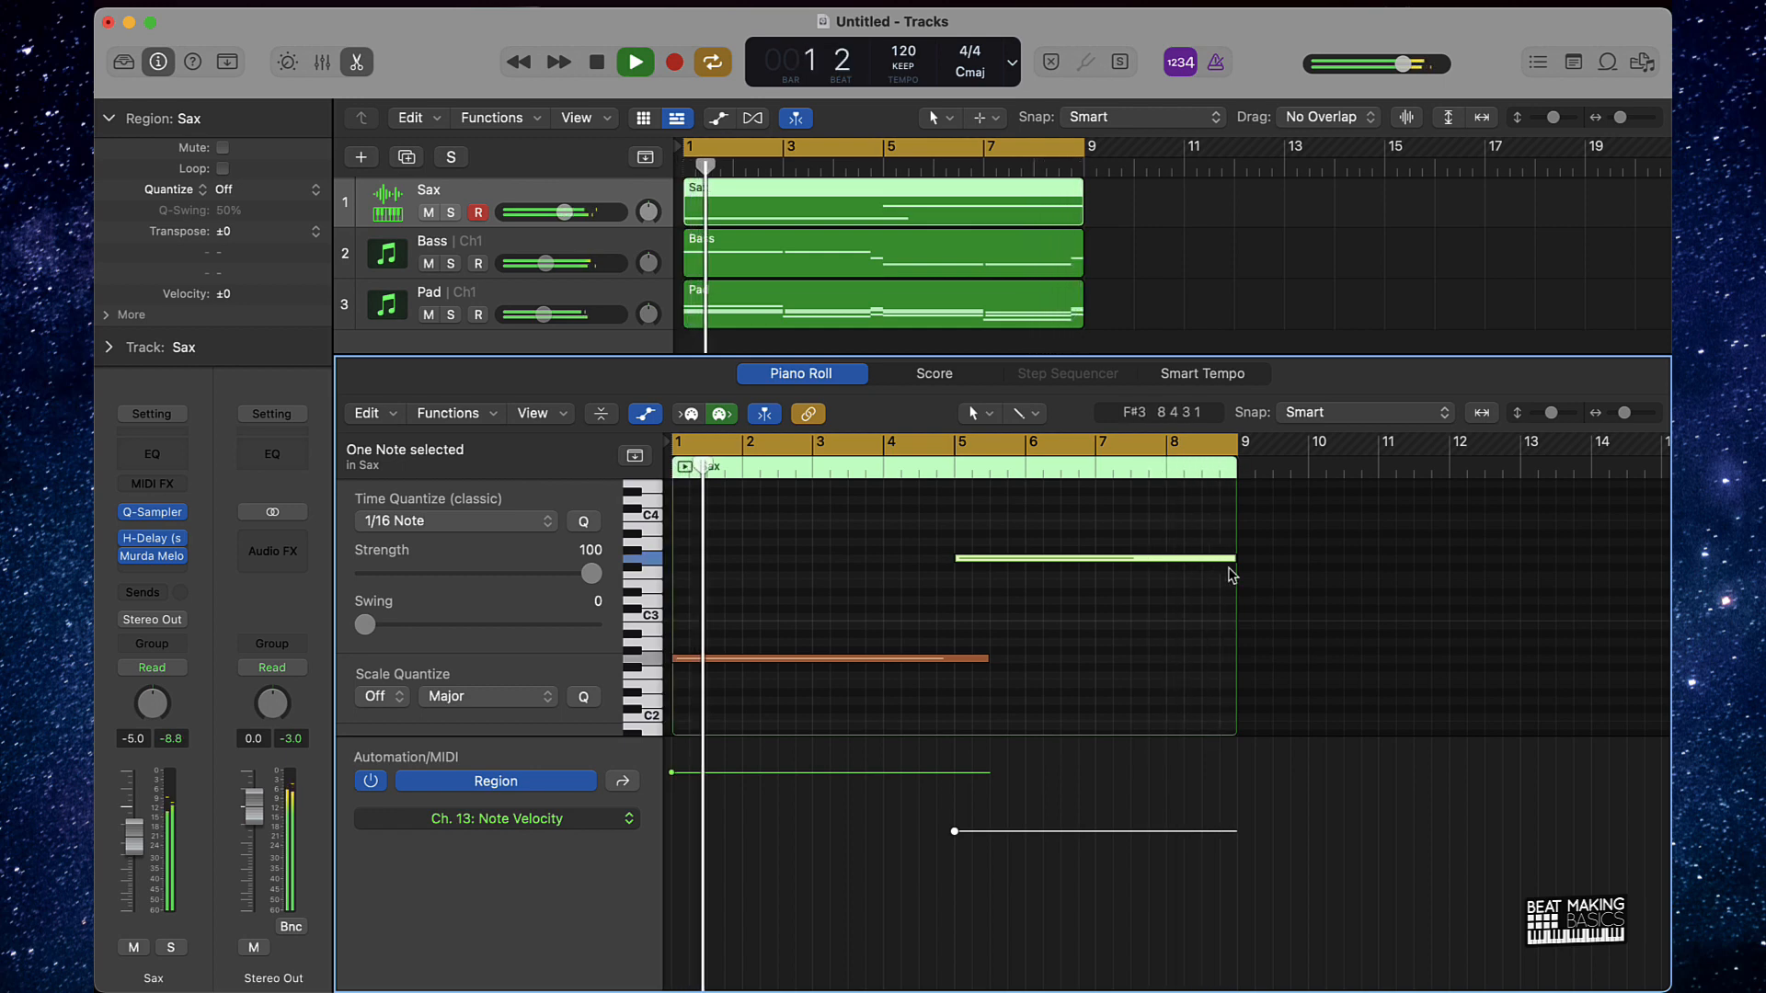
{"action": "left_click", "coordinate": [1177, 596]}
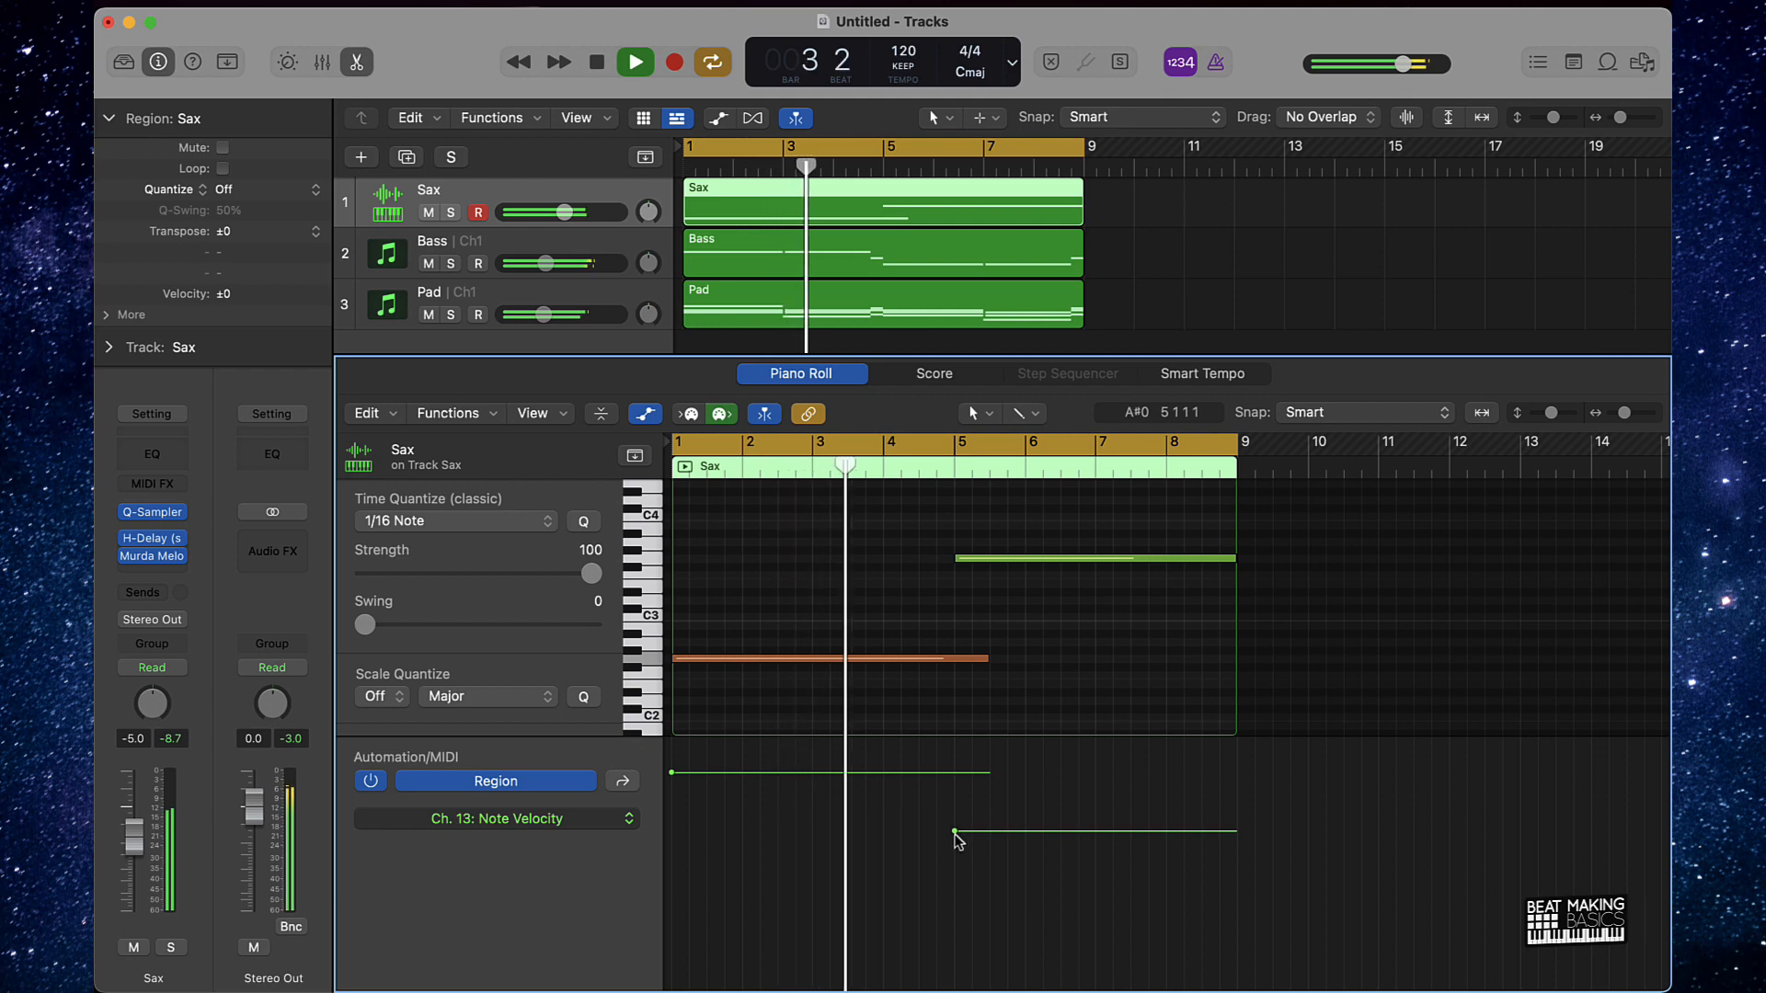
Add a Channel EQ to the Sax track with a high cut at 7000 Hz and a 6 dB/Oct slope.
{"action": "left_click", "coordinate": [152, 453]}
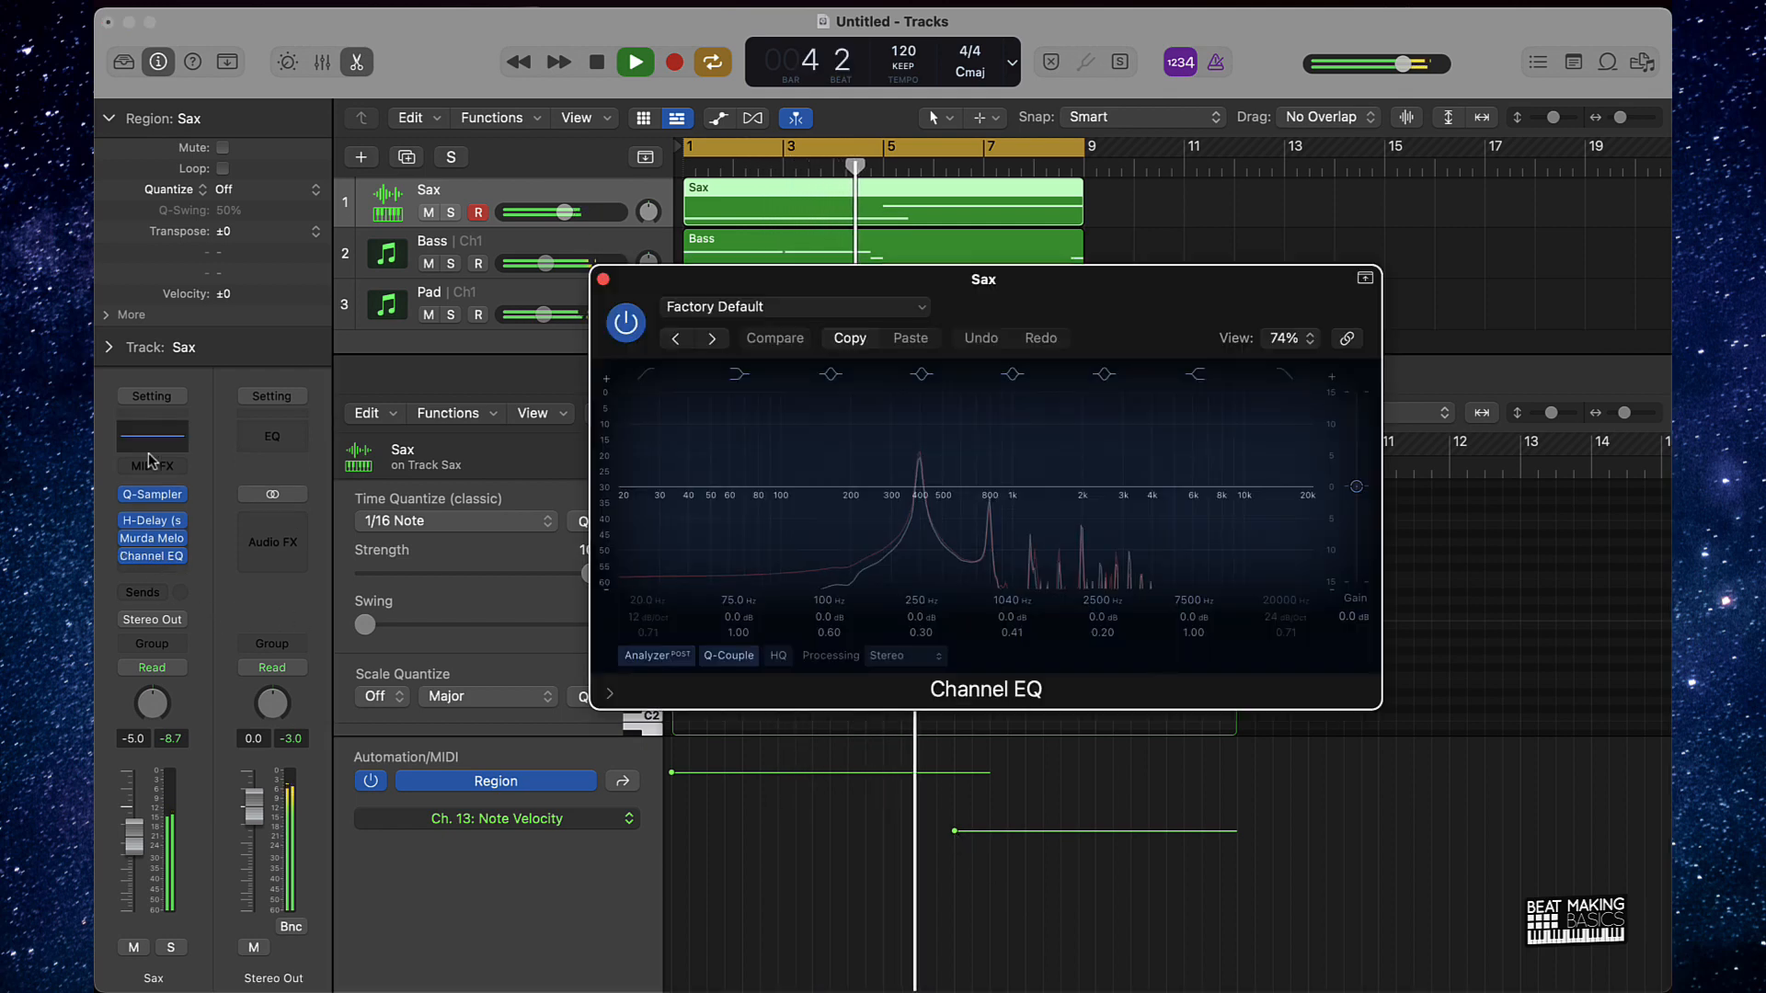
{"action": "left_click", "coordinate": [1272, 379]}
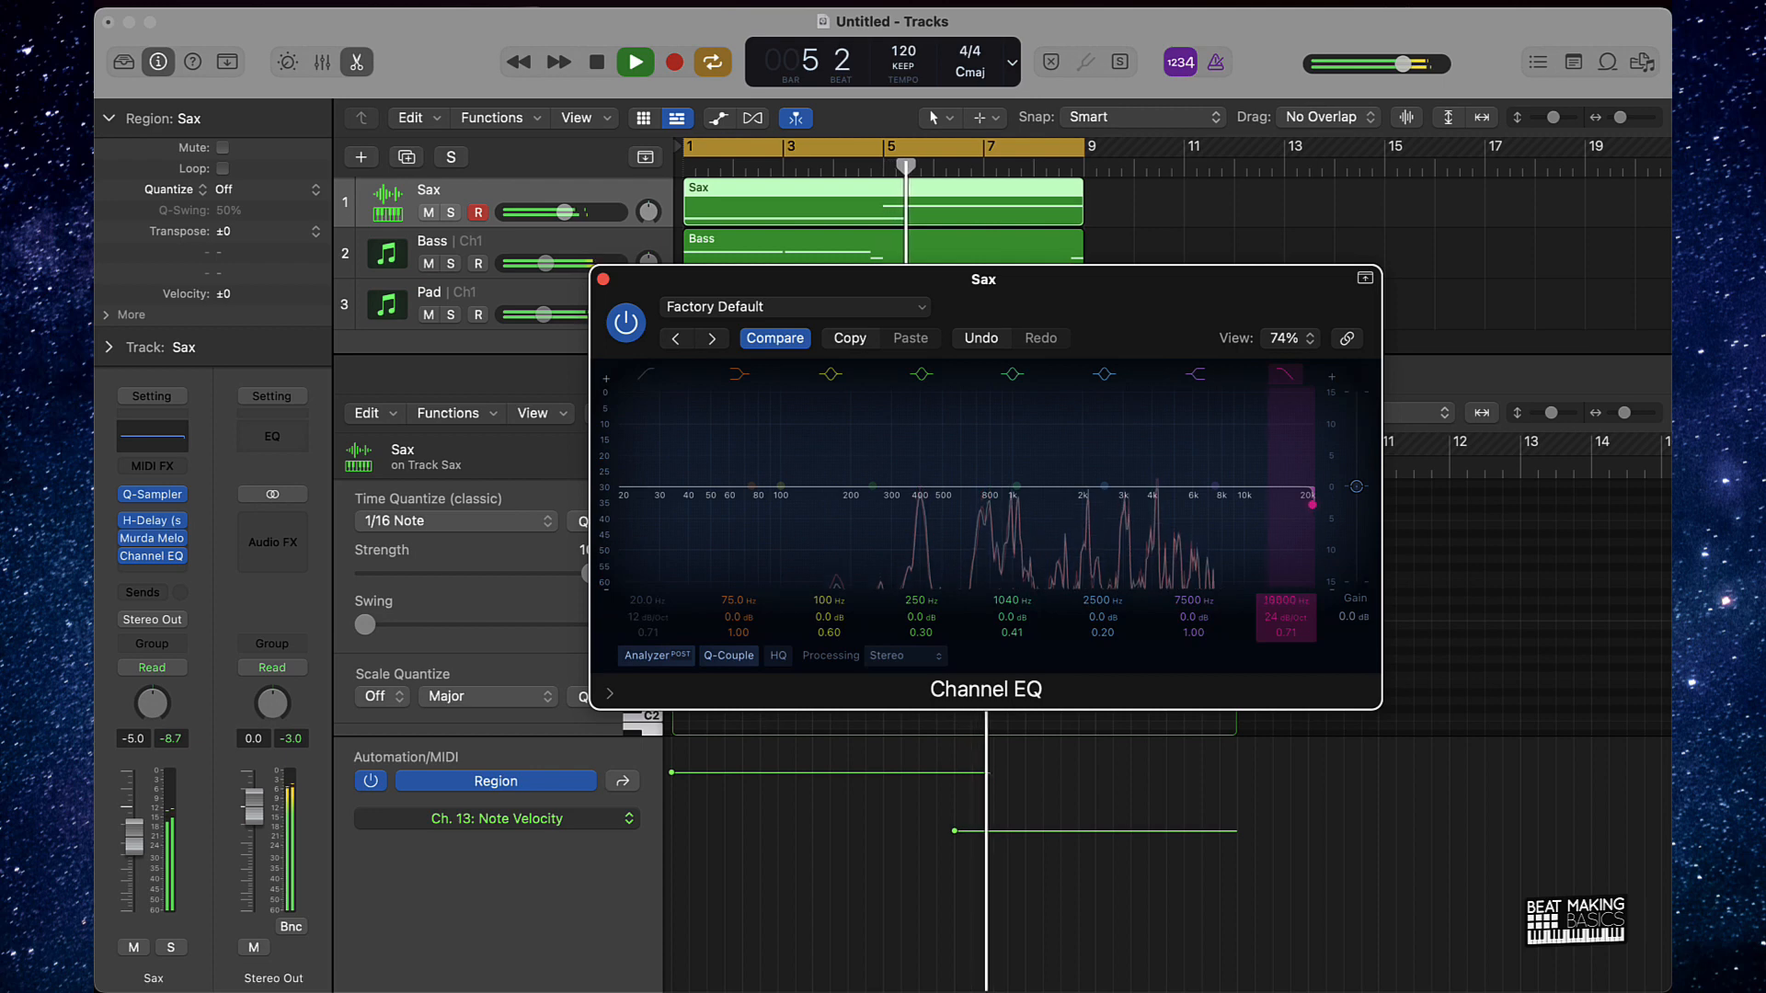
{"action": "left_click_drag", "start_coordinate": [1308, 487], "coordinate": [1225, 505]}
{"action": "left_click_drag", "start_coordinate": [1273, 602], "coordinate": [1272, 616]}
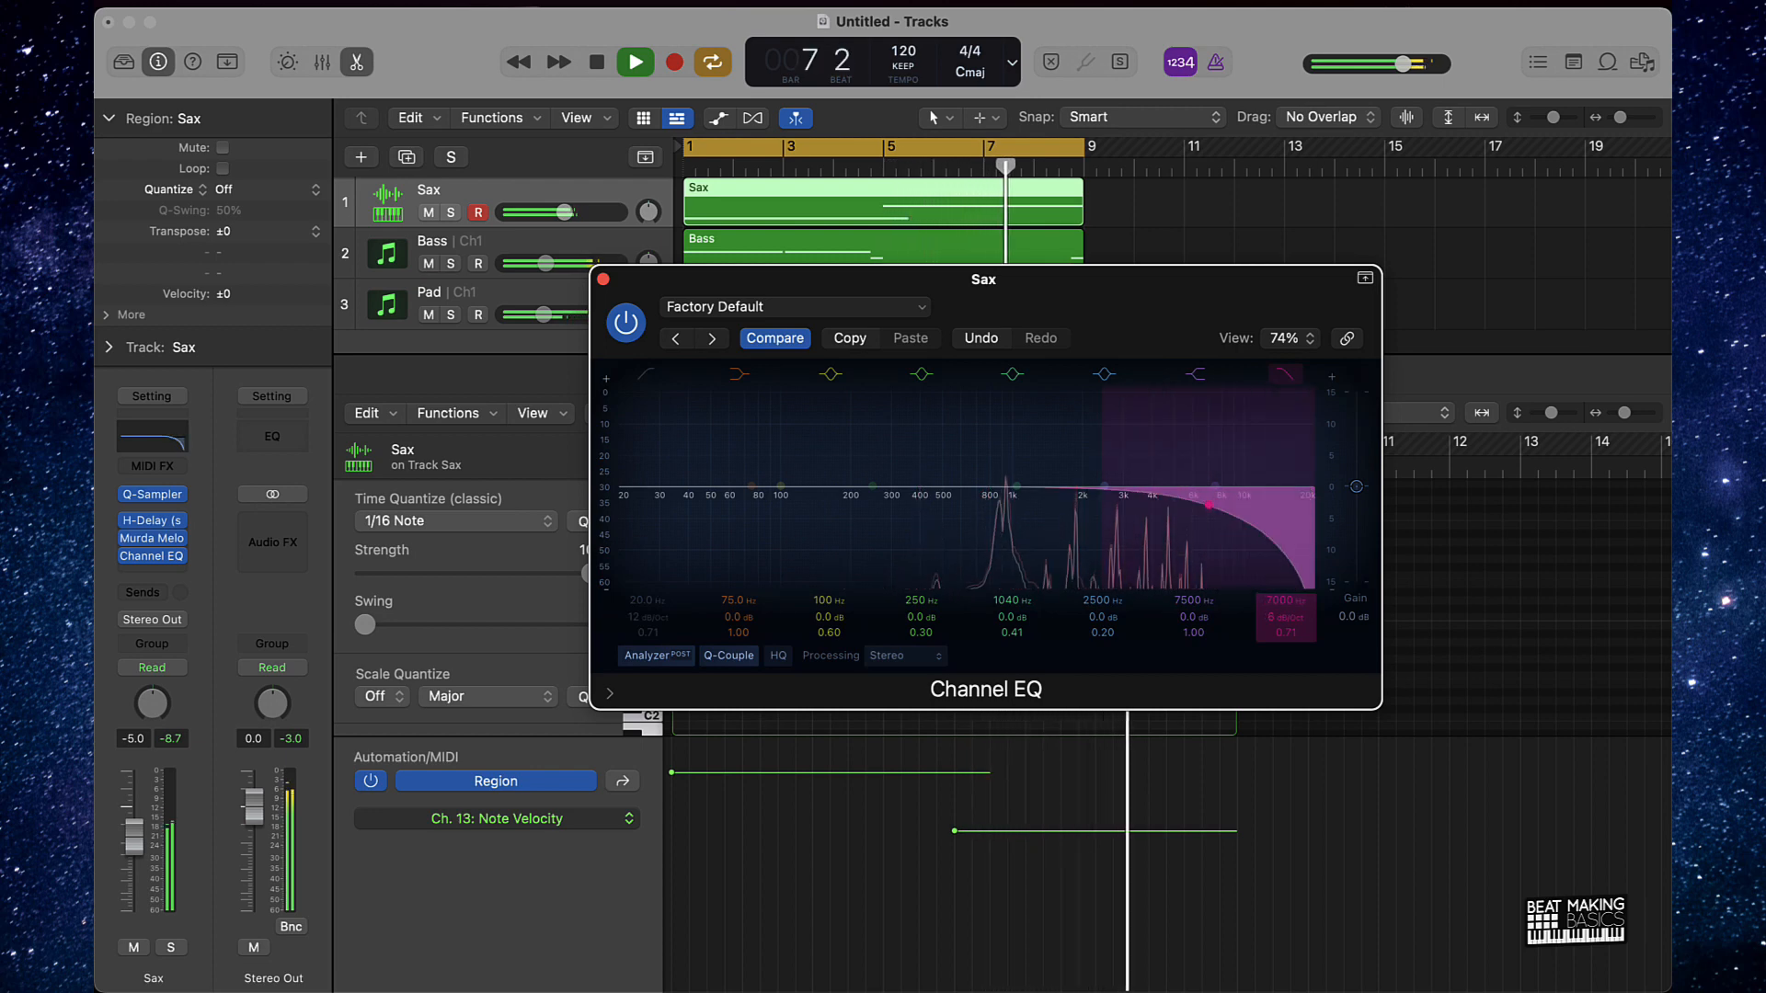
{"action": "left_click_drag", "start_coordinate": [1285, 617], "coordinate": [1286, 639]}
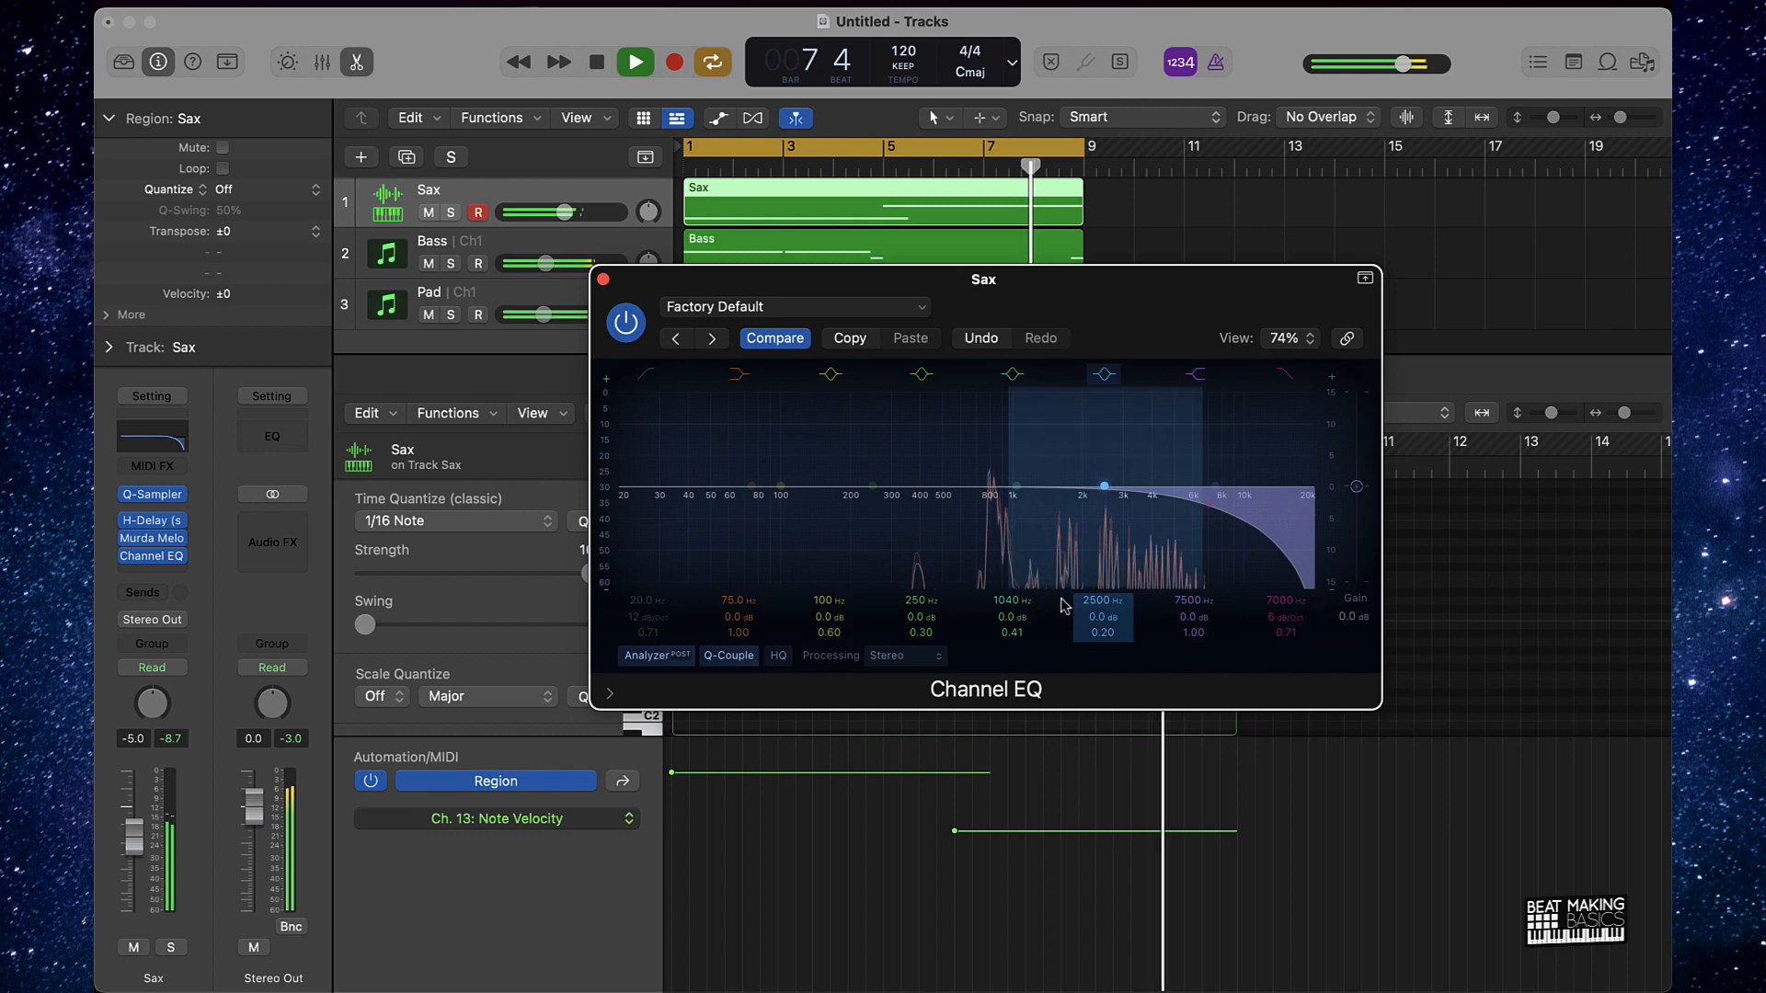
Enable the Sax EQ's low cut at 140 Hz with a 48 dB/Oct slope, close the EQ and stop playback.
{"action": "left_click", "coordinate": [650, 378]}
{"action": "left_click_drag", "start_coordinate": [652, 623], "coordinate": [640, 596]}
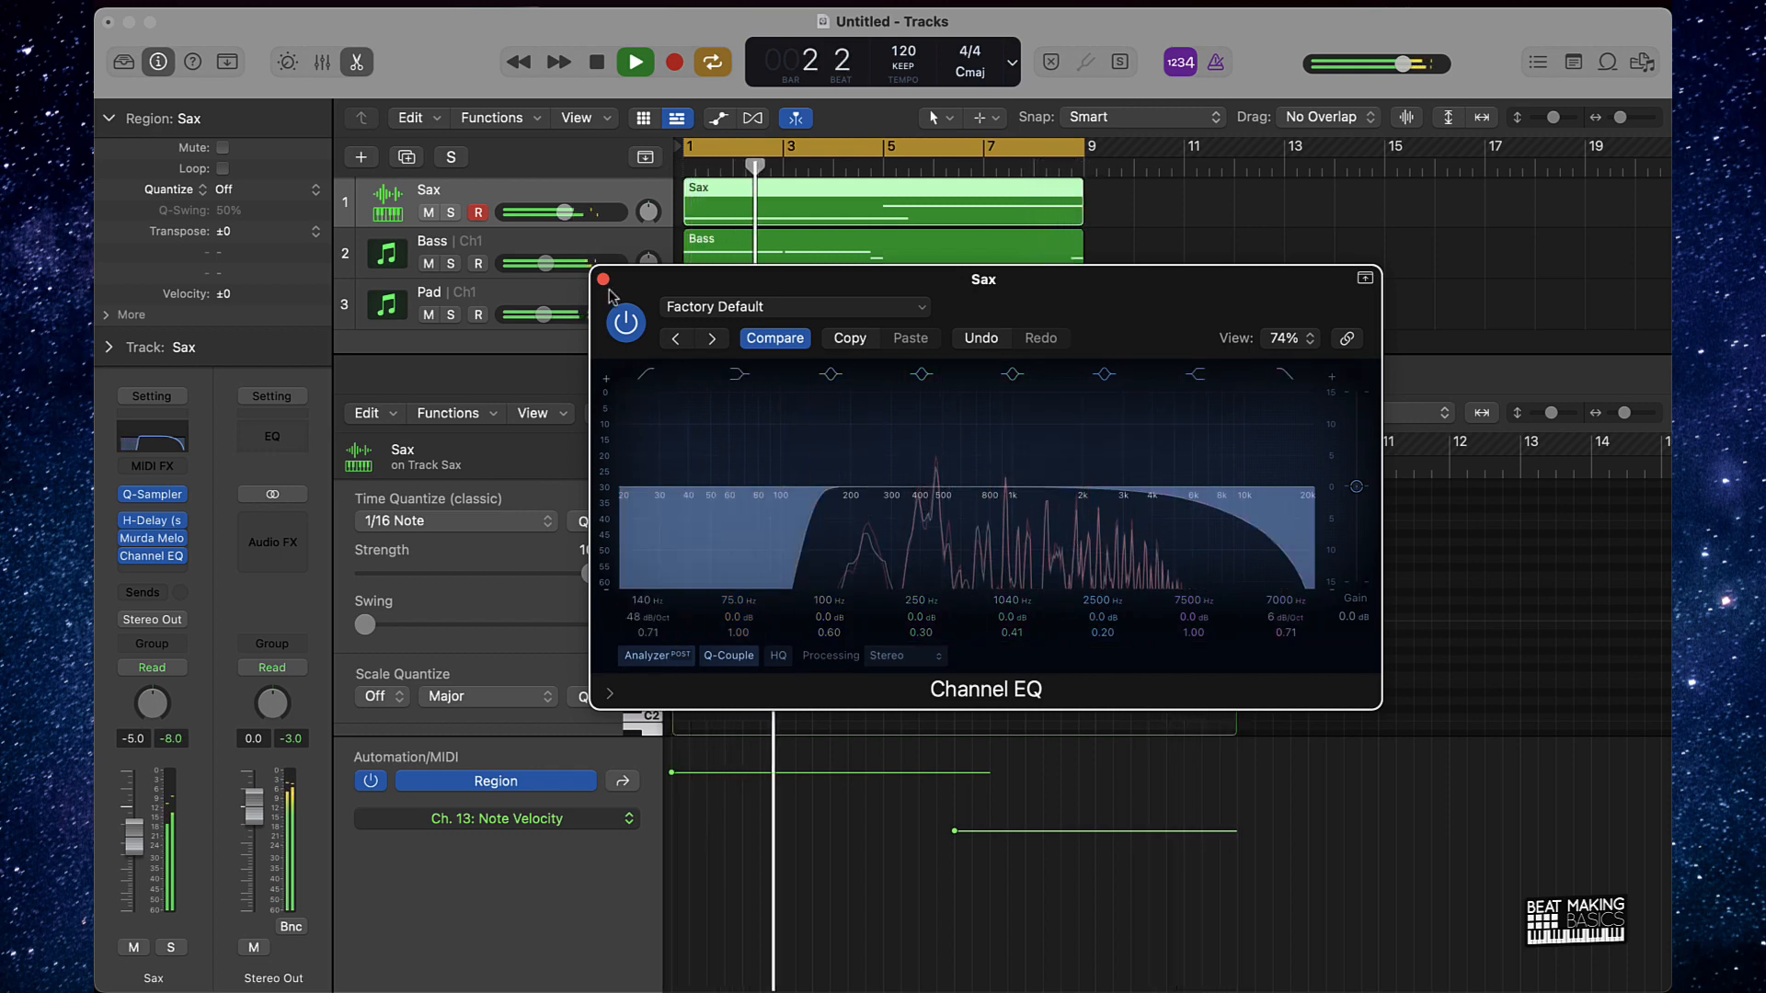
{"action": "key", "text": "super+w"}
{"action": "left_click", "coordinate": [1212, 225]}
{"action": "key", "text": "space"}
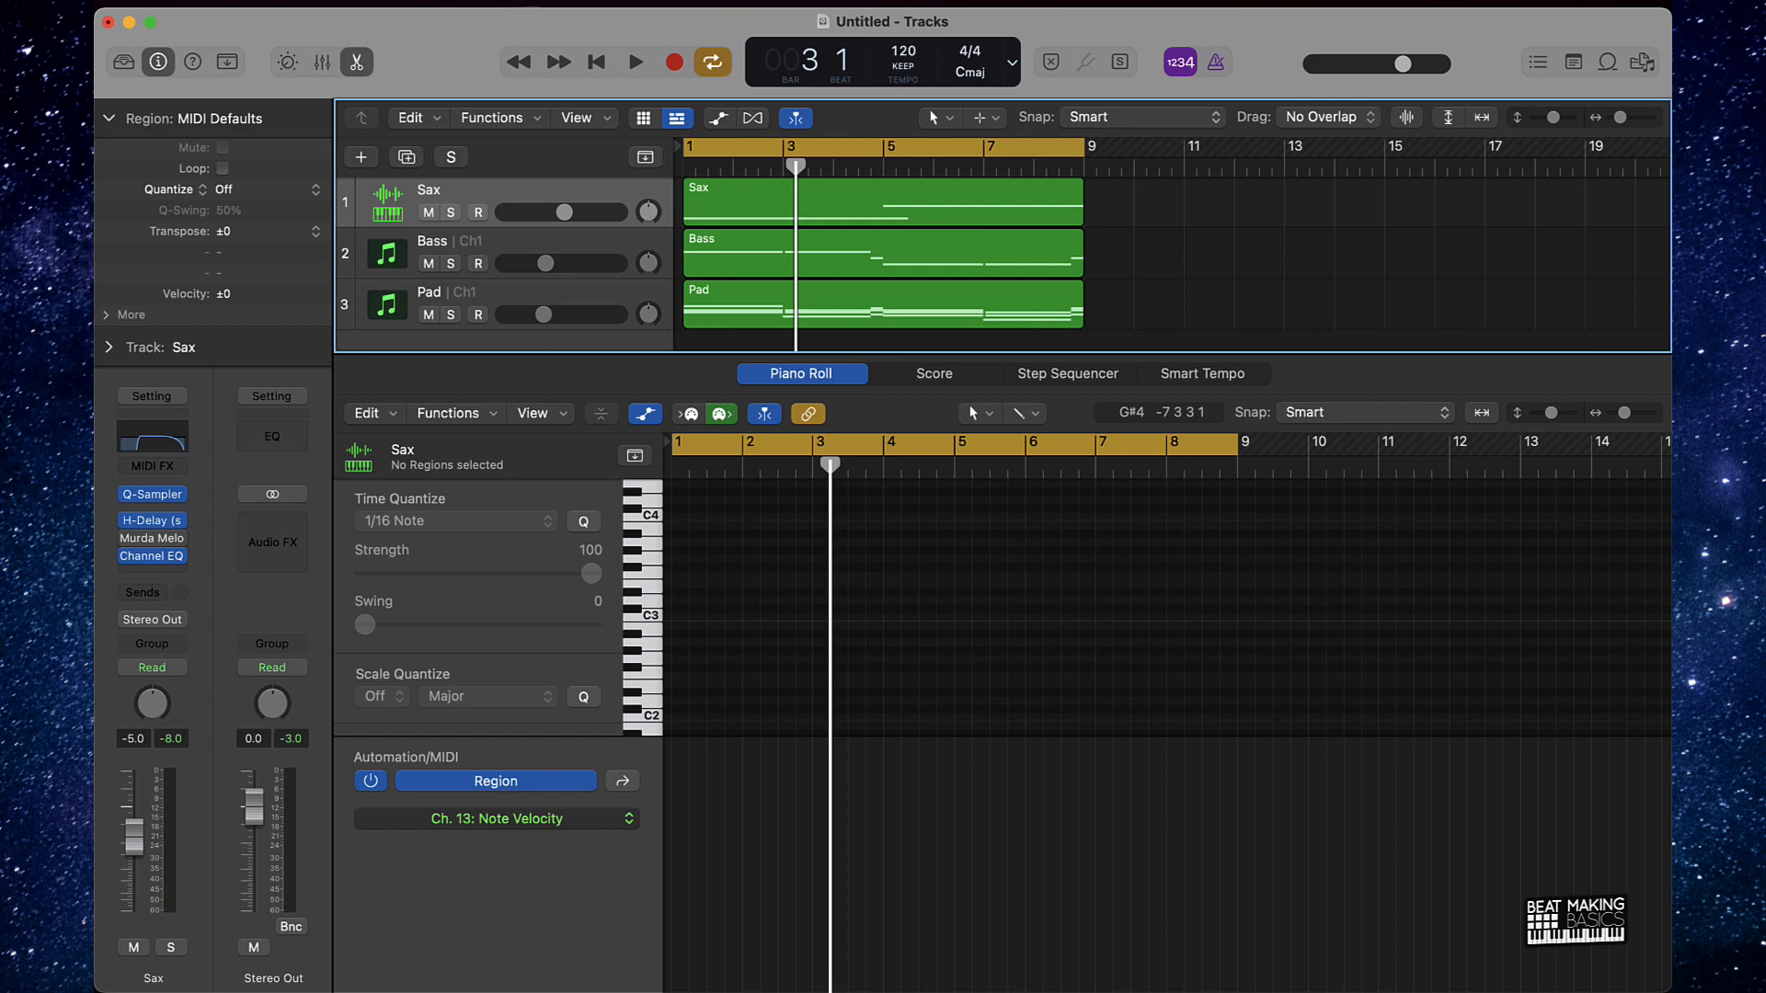
Hide the Piano Roll, repeat the Sax, Bass and Pad regions up to bar 33, and turn off cycle mode with the playhead after them.
{"action": "left_click", "coordinate": [356, 65]}
{"action": "left_click_drag", "start_coordinate": [867, 382], "coordinate": [970, 177]}
{"action": "key", "text": "super+r"}
{"action": "key", "text": "super+r"}
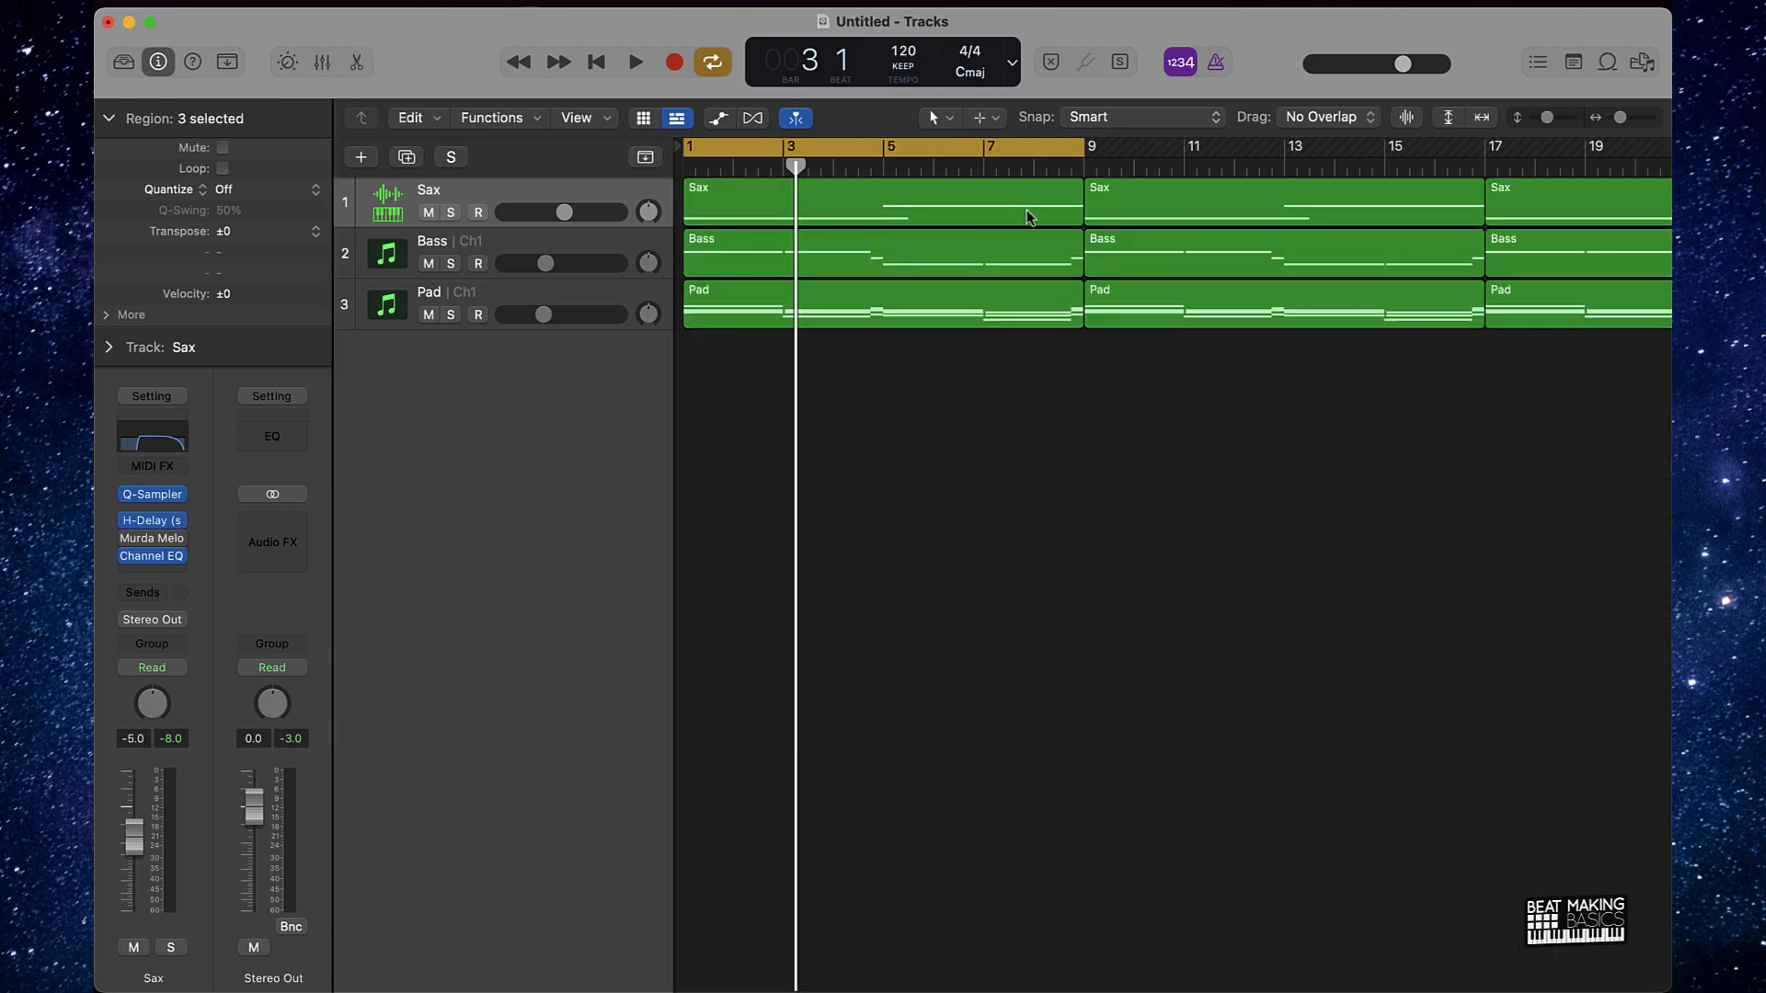
{"action": "scroll", "coordinate": [1091, 341], "scroll_direction": "down", "scroll_amount": 5}
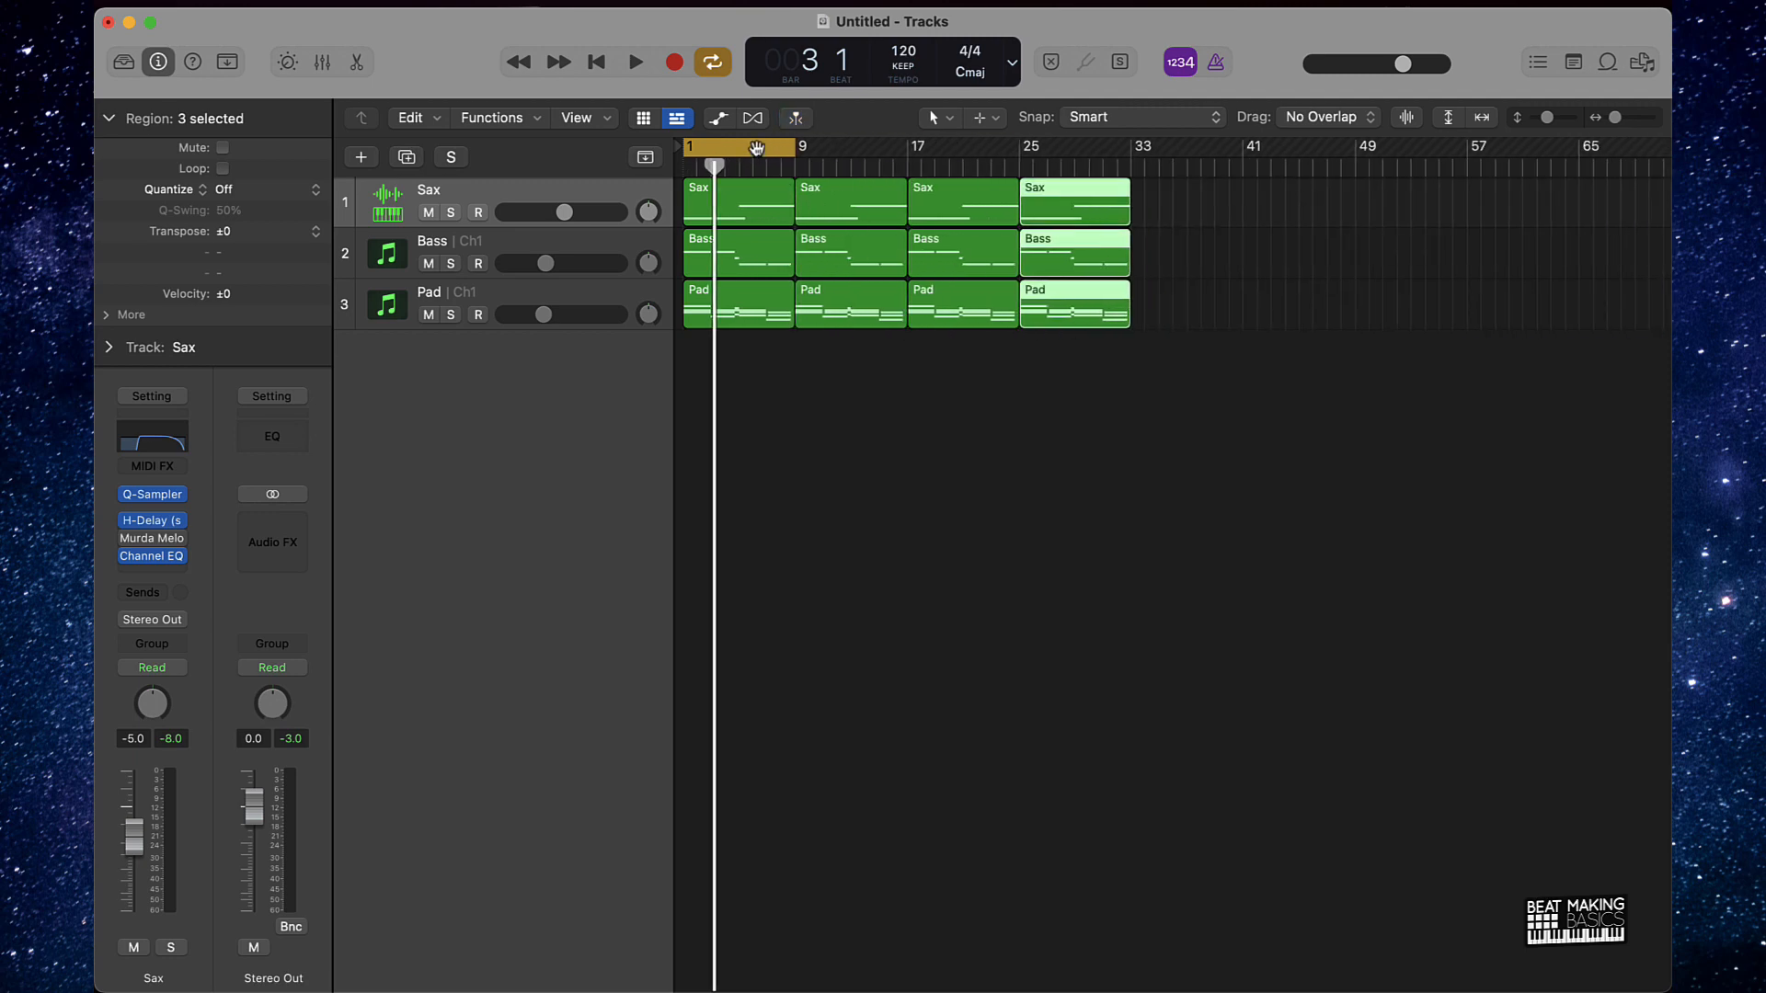
{"action": "left_click", "coordinate": [1146, 172]}
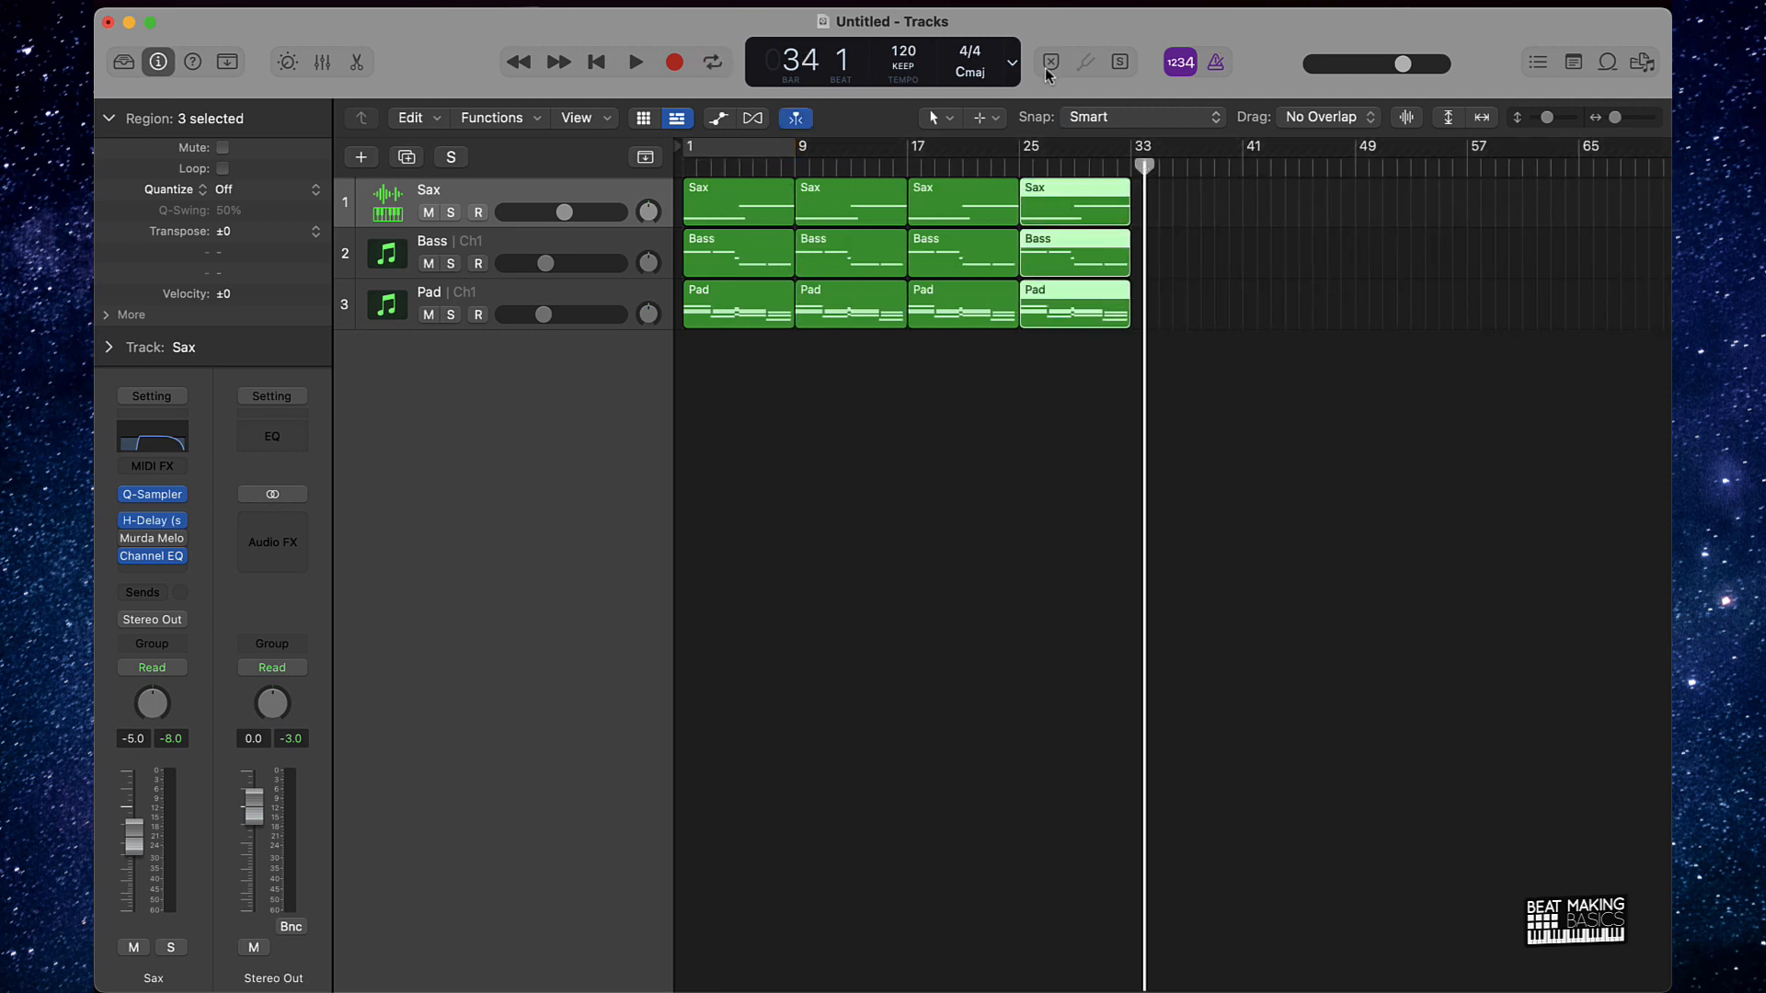
Switch the transport display to Beats & Time and delete the Sax, Bass and Pad regions beyond bar 17.
{"action": "left_click", "coordinate": [1012, 62]}
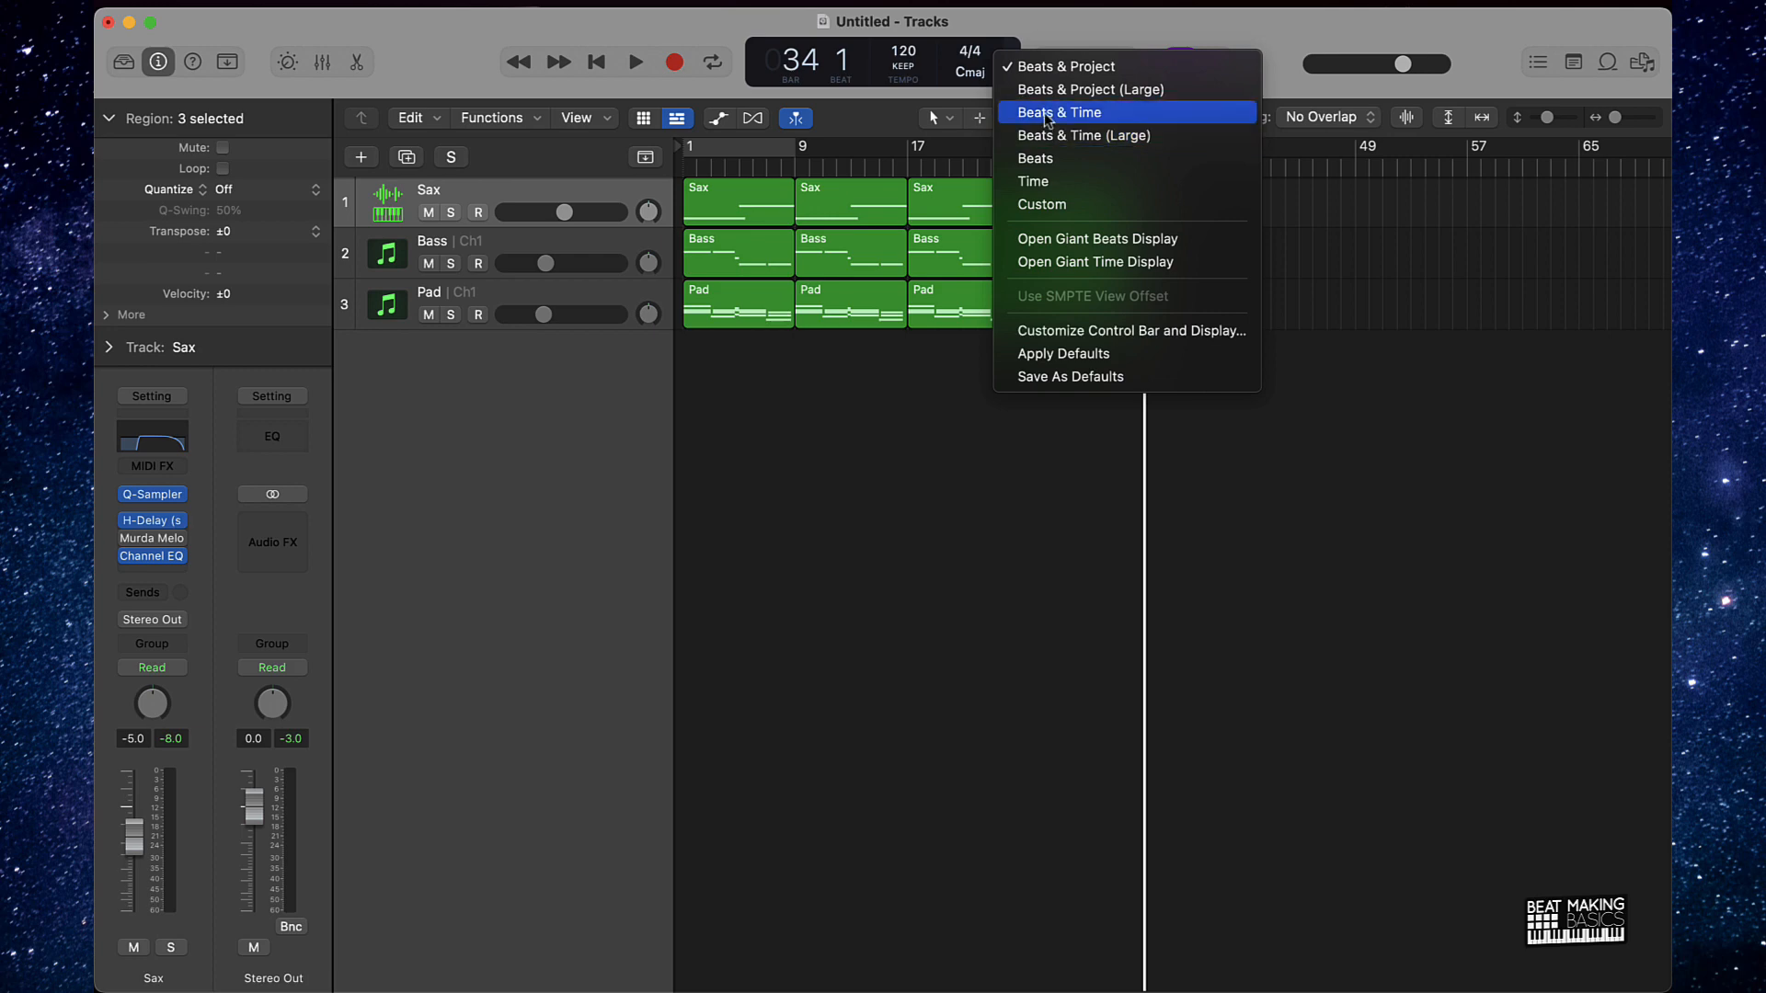
{"action": "left_click", "coordinate": [1049, 114]}
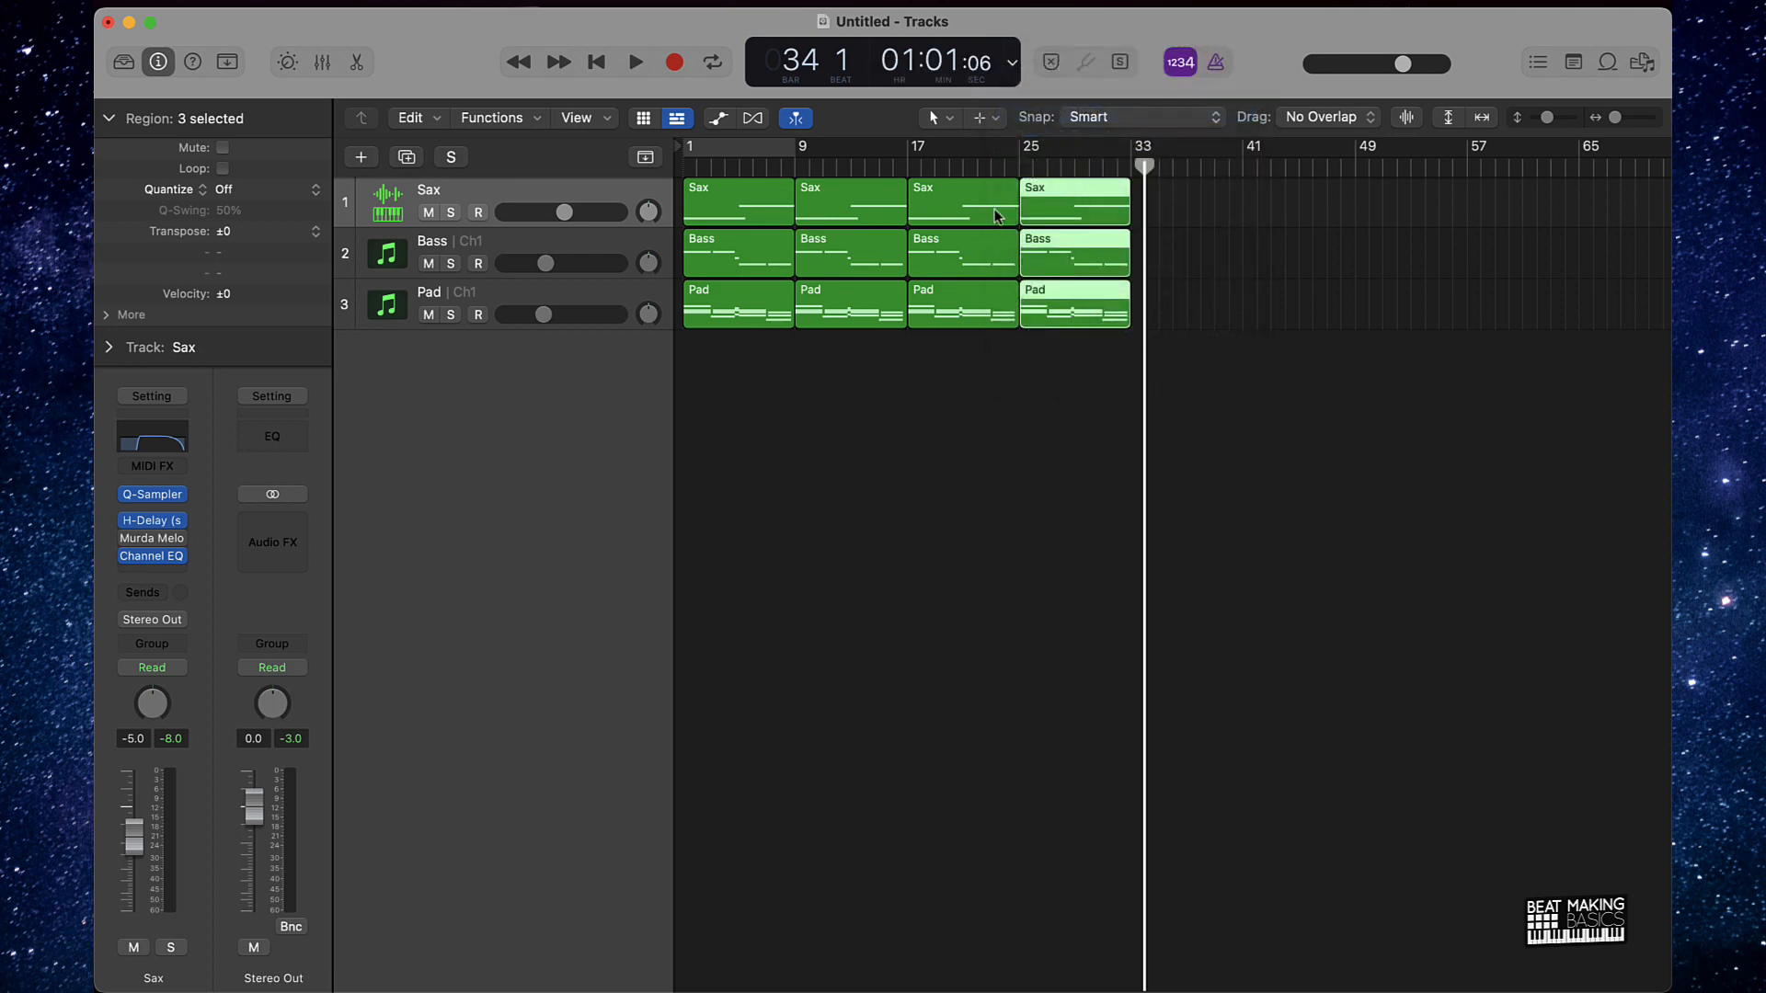
{"action": "key", "text": "Delete"}
{"action": "left_click", "coordinate": [1038, 166]}
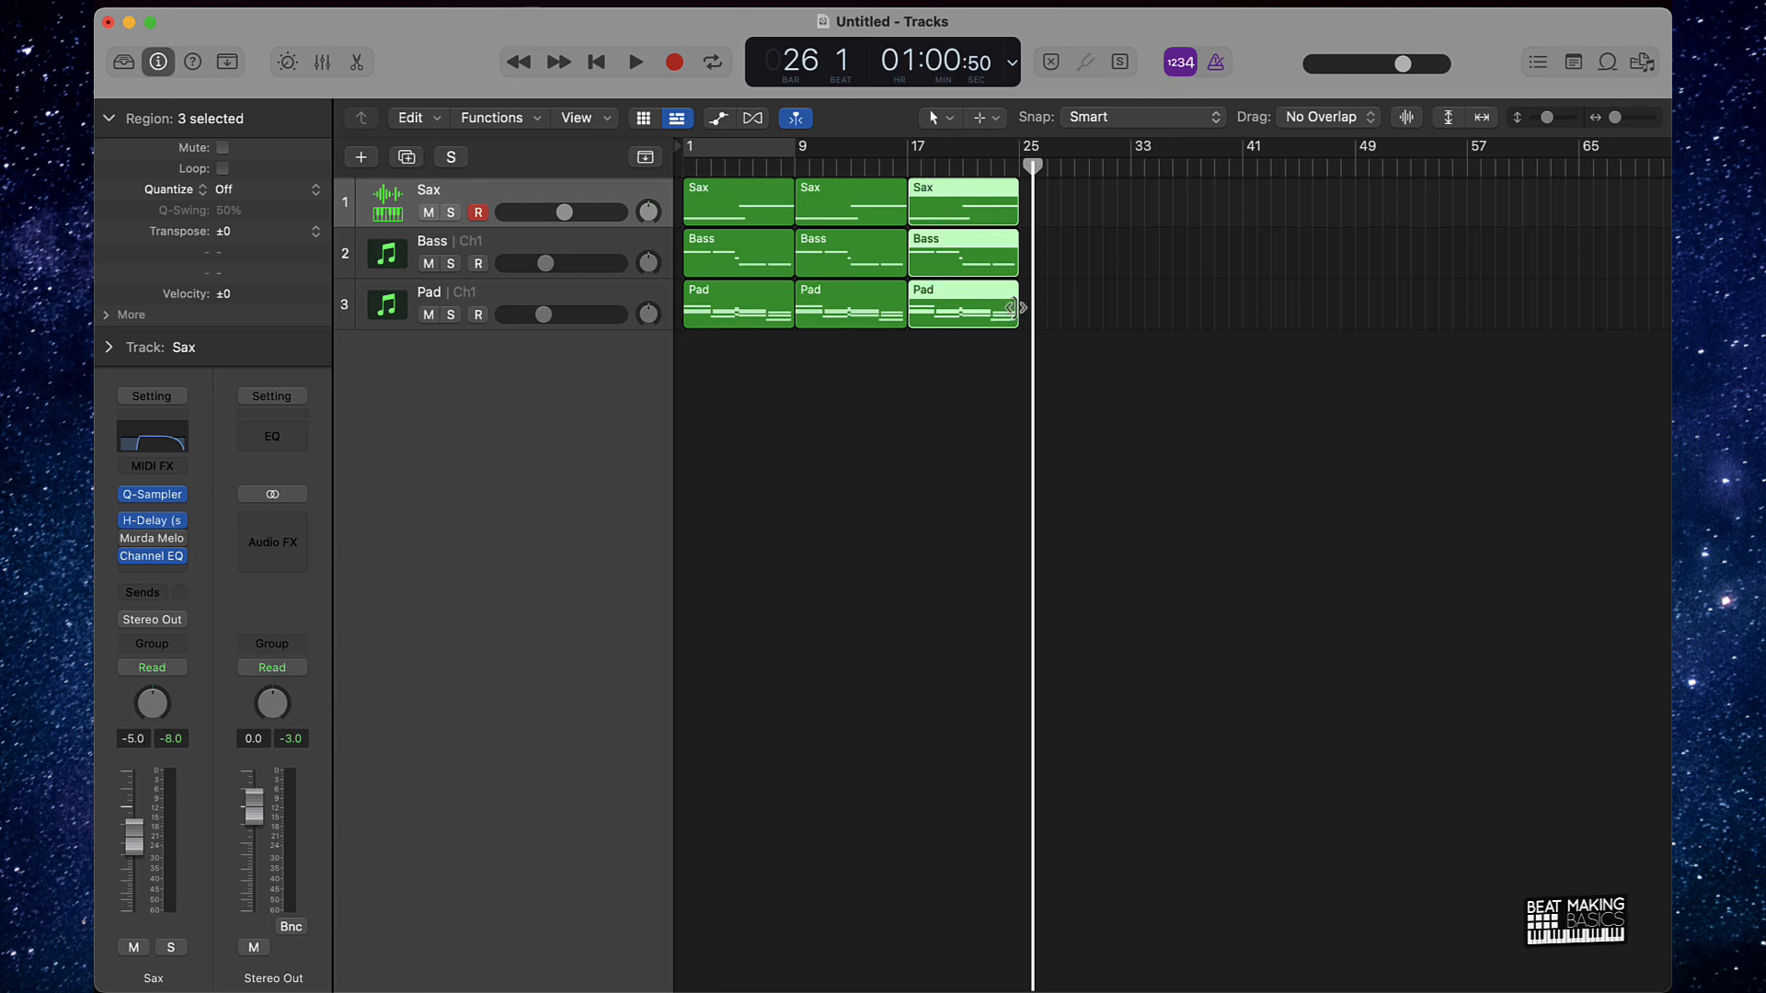
{"action": "key", "text": "Delete"}
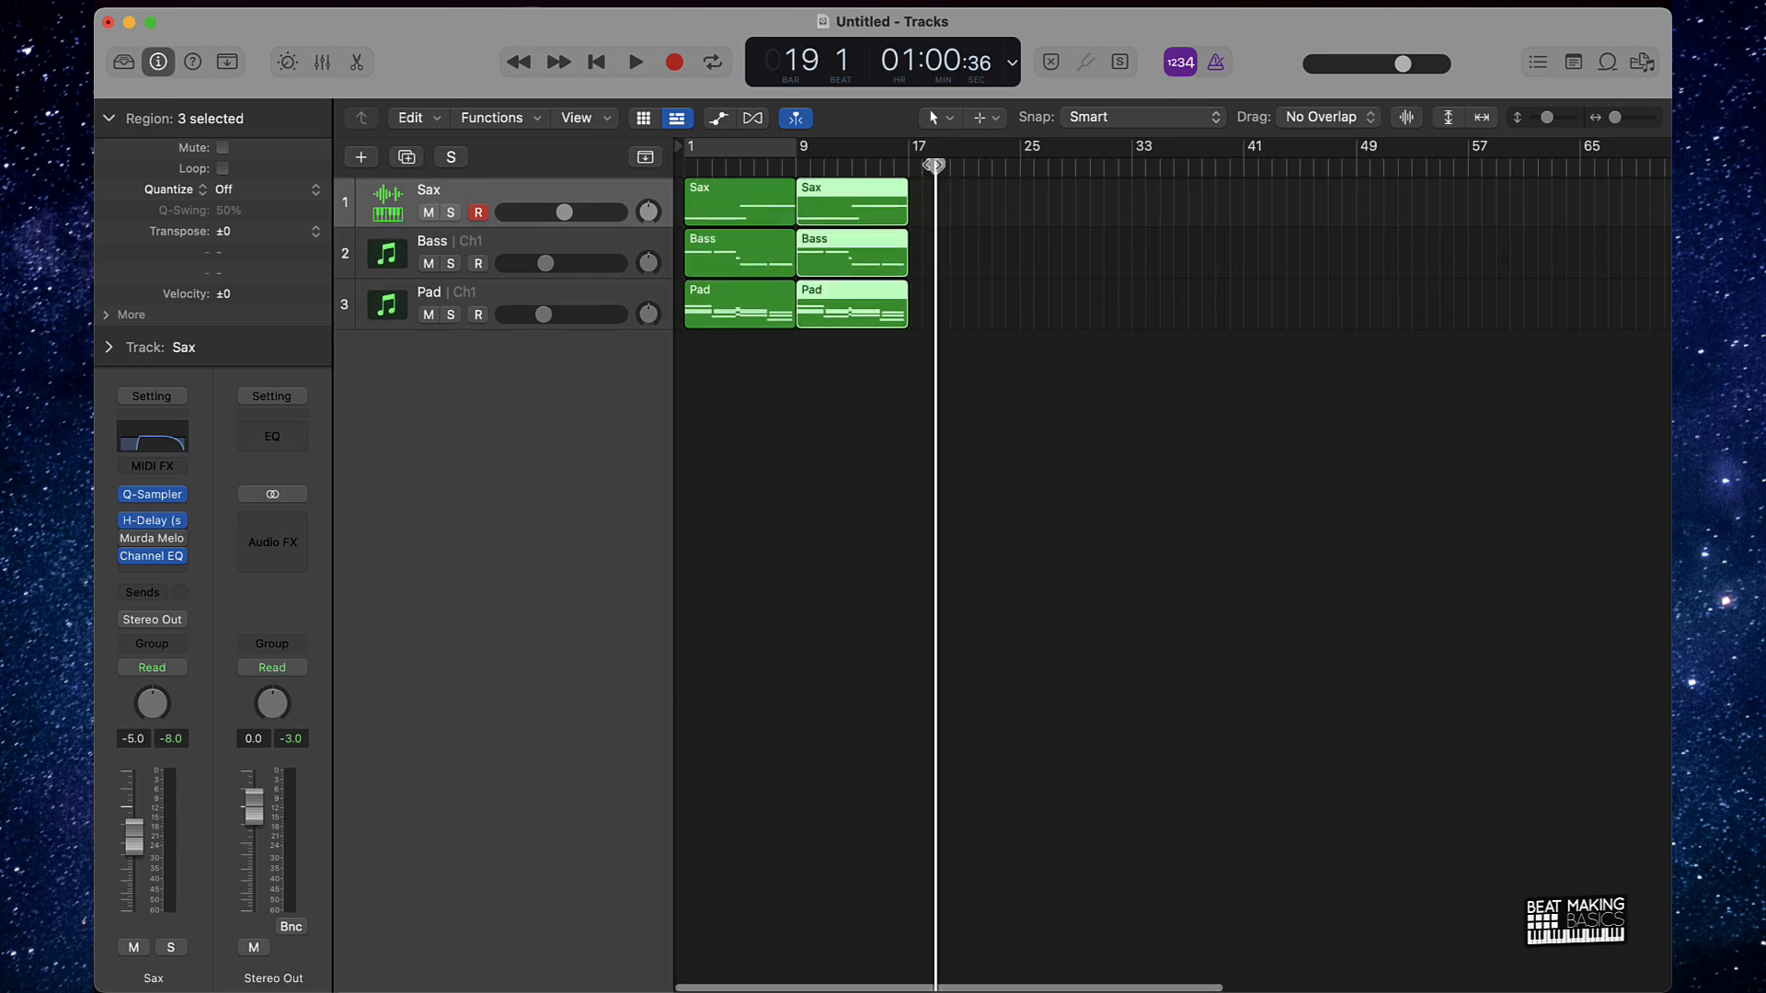
{"action": "key", "text": "space"}
{"action": "key", "text": "comma"}
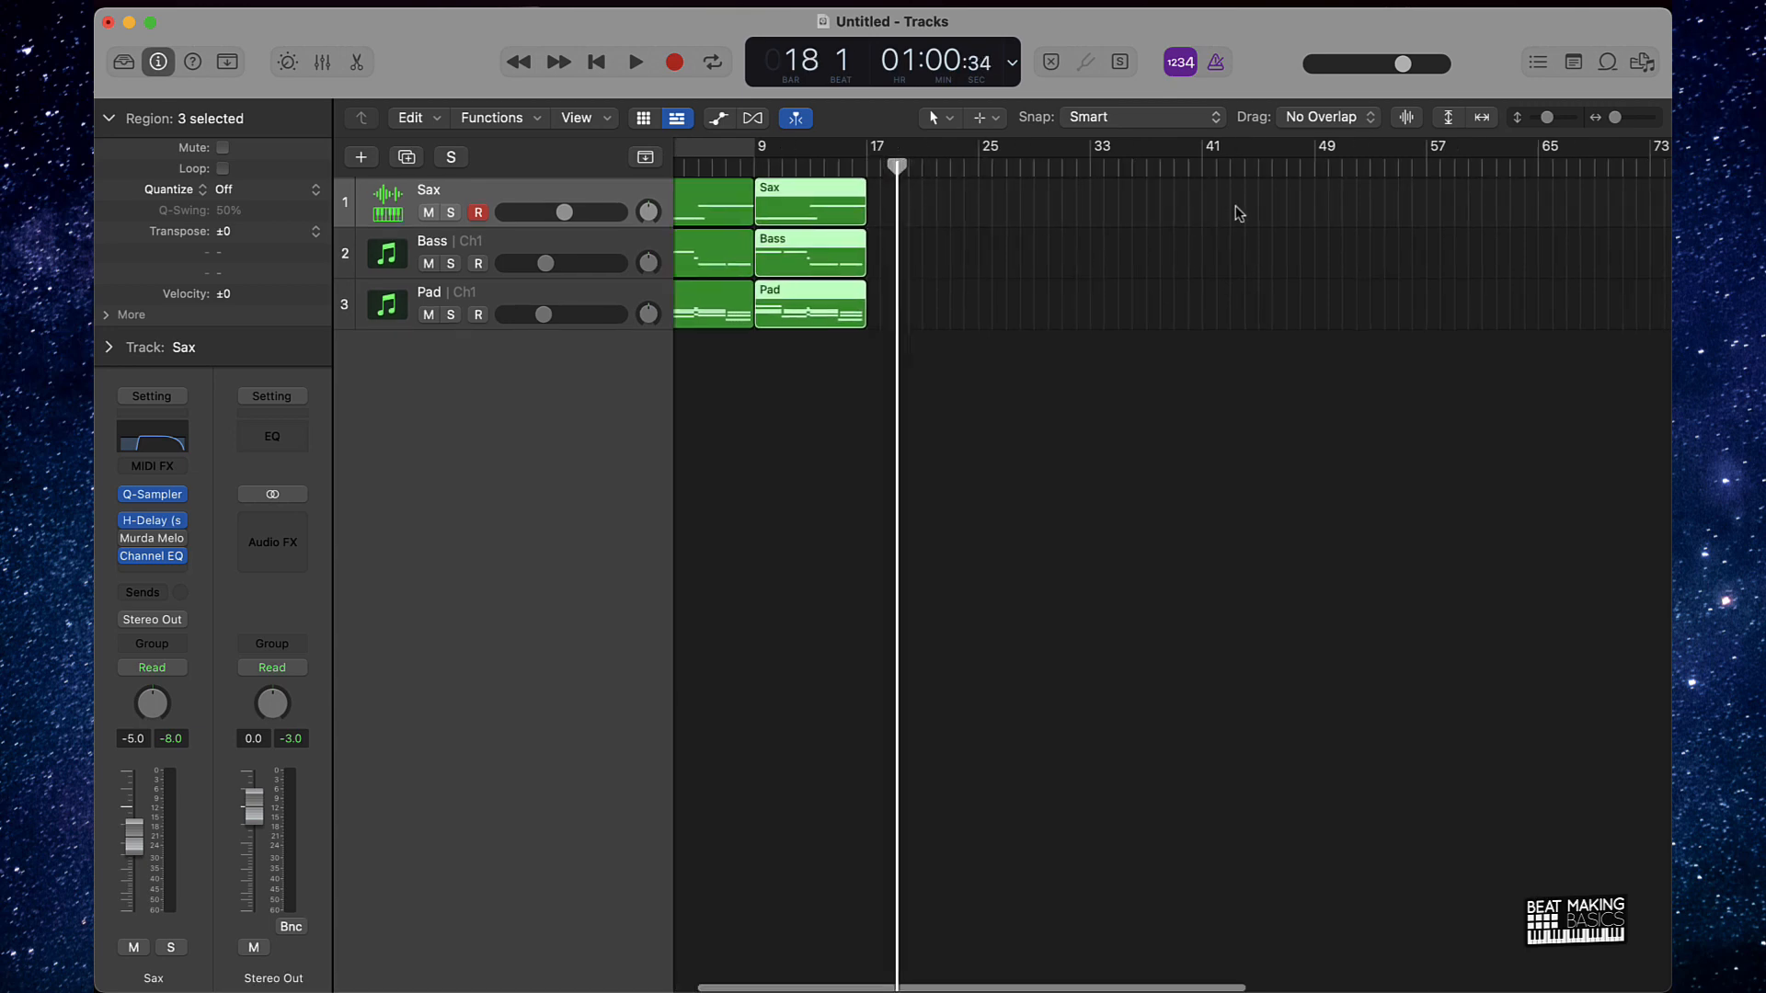
Bring the project end marker in to about bar 20 and deselect all regions.
{"action": "scroll", "coordinate": [1234, 206], "scroll_direction": "right", "scroll_amount": 10}
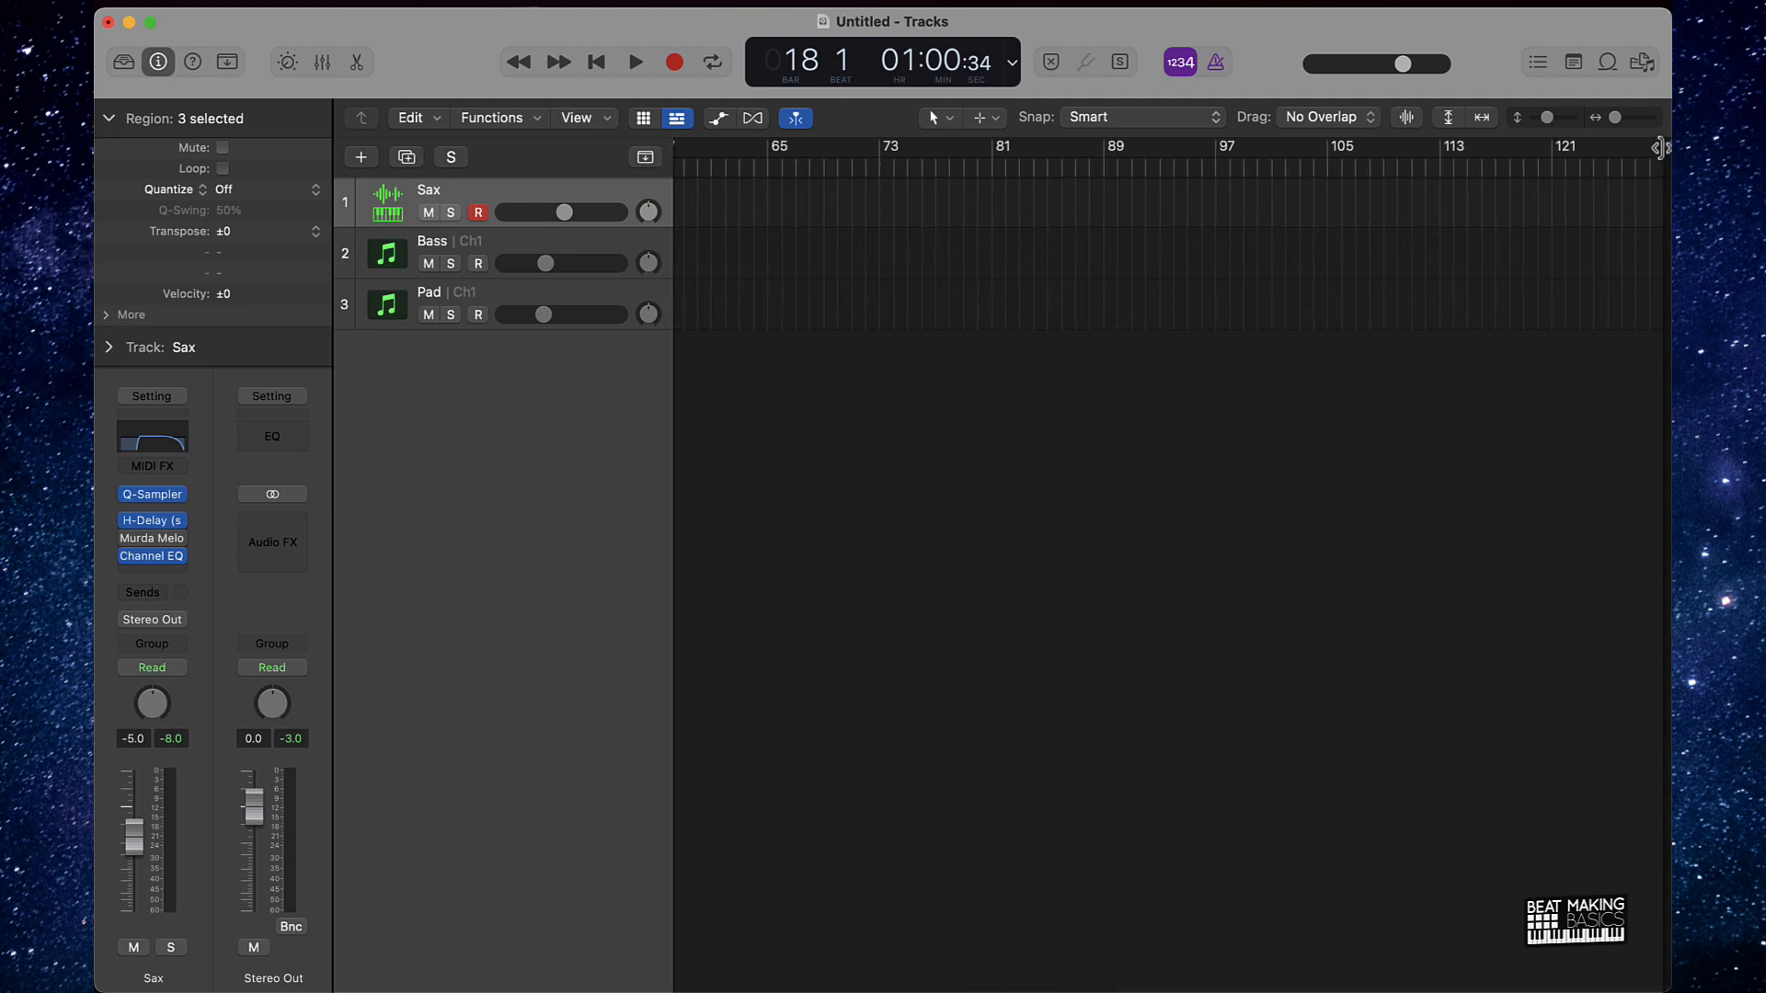
{"action": "scroll", "coordinate": [784, 196], "scroll_direction": "left", "scroll_amount": 10}
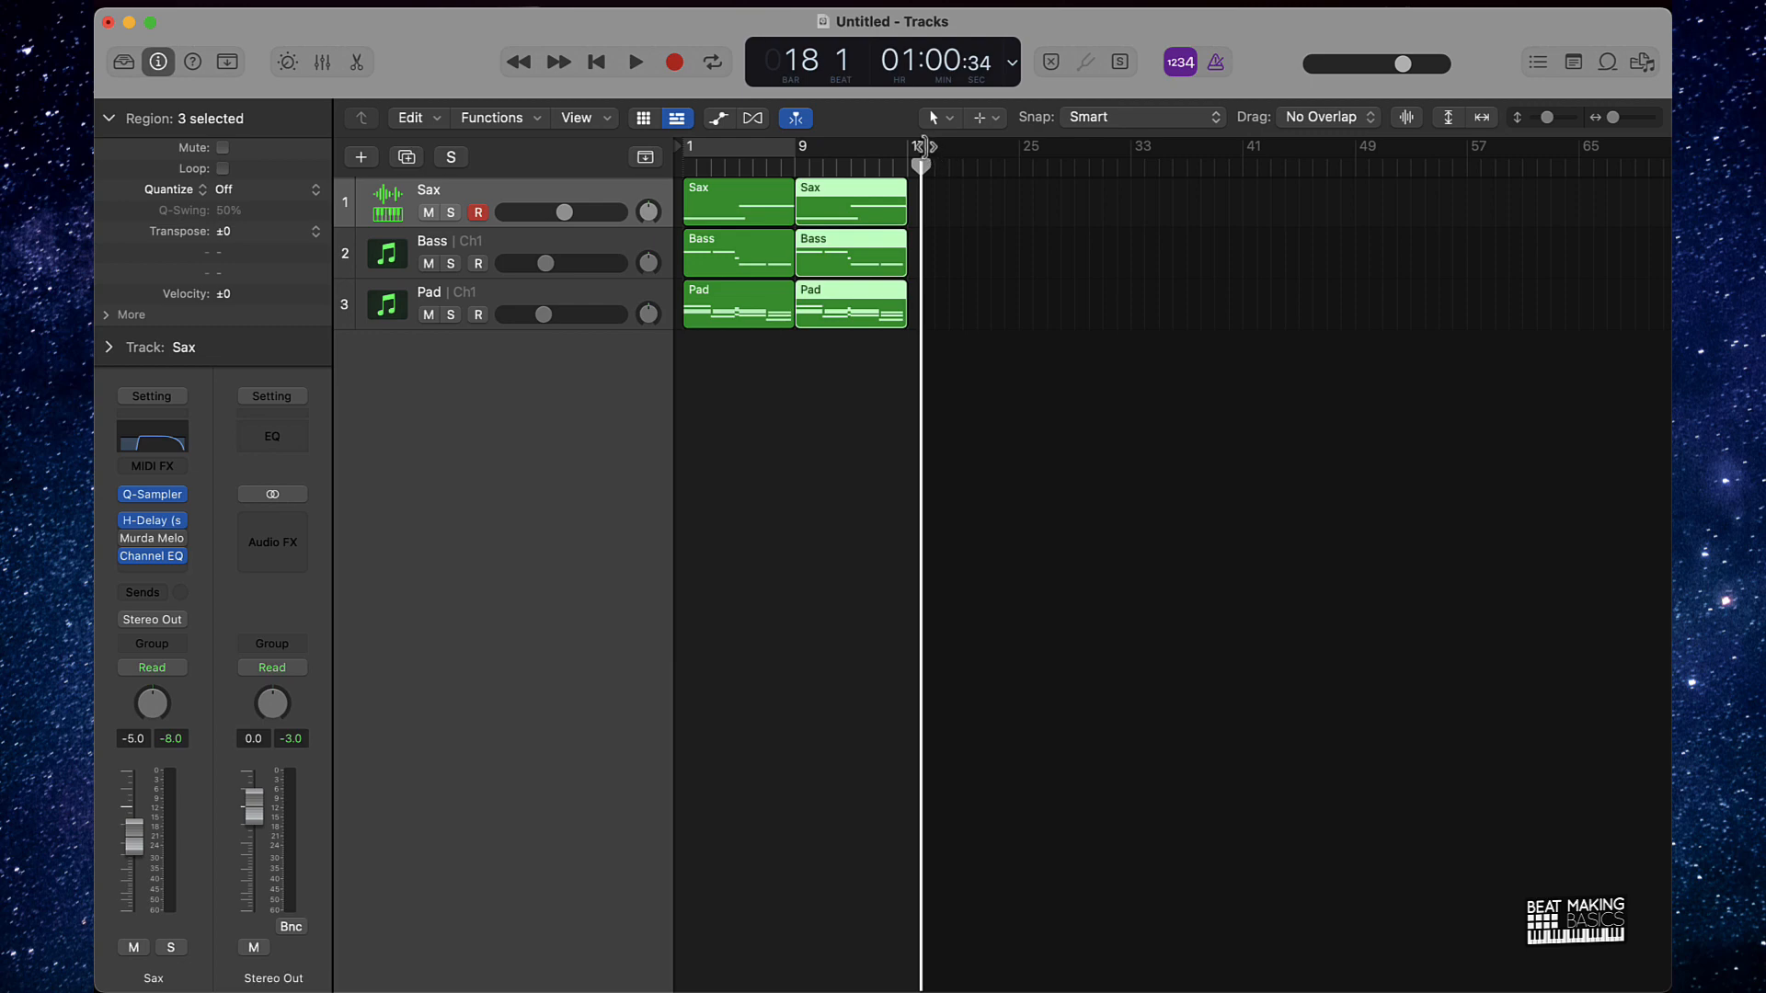
{"action": "left_click_drag", "start_coordinate": [922, 145], "coordinate": [947, 150]}
{"action": "left_click", "coordinate": [795, 371]}
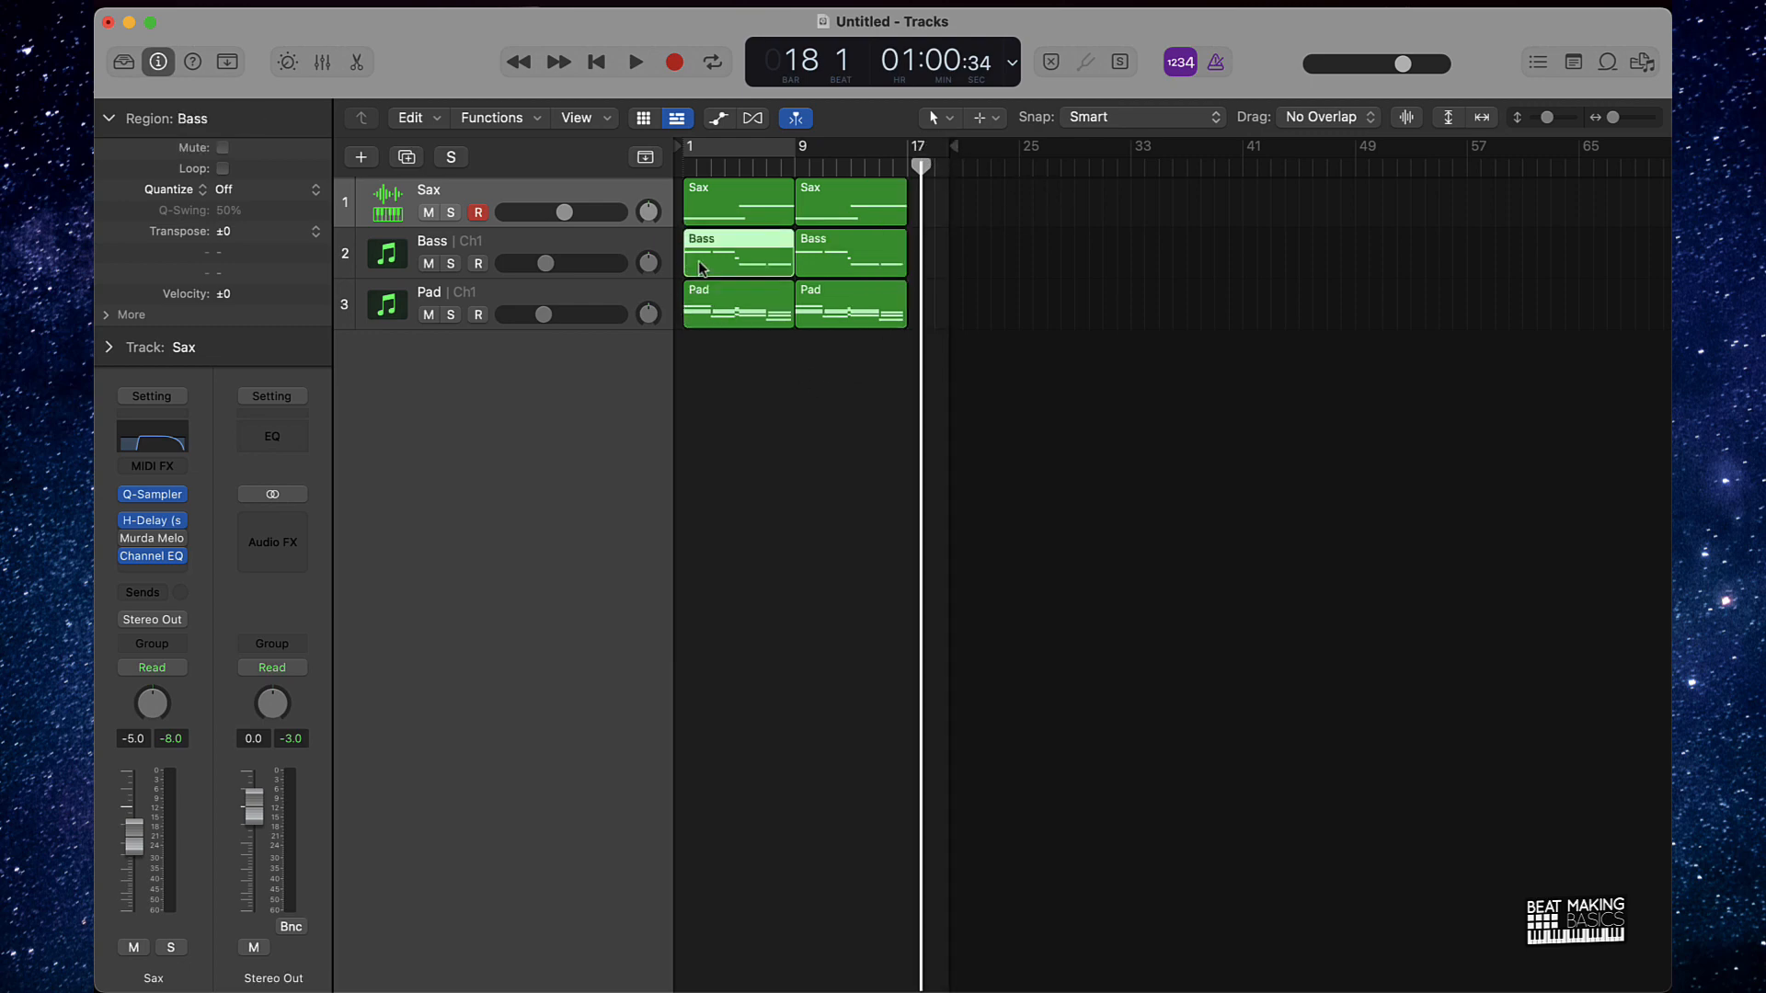
Return the playhead to bar 1 and mute only the first Sax region, leaving the first Bass region unmuted.
{"action": "key", "text": "Return"}
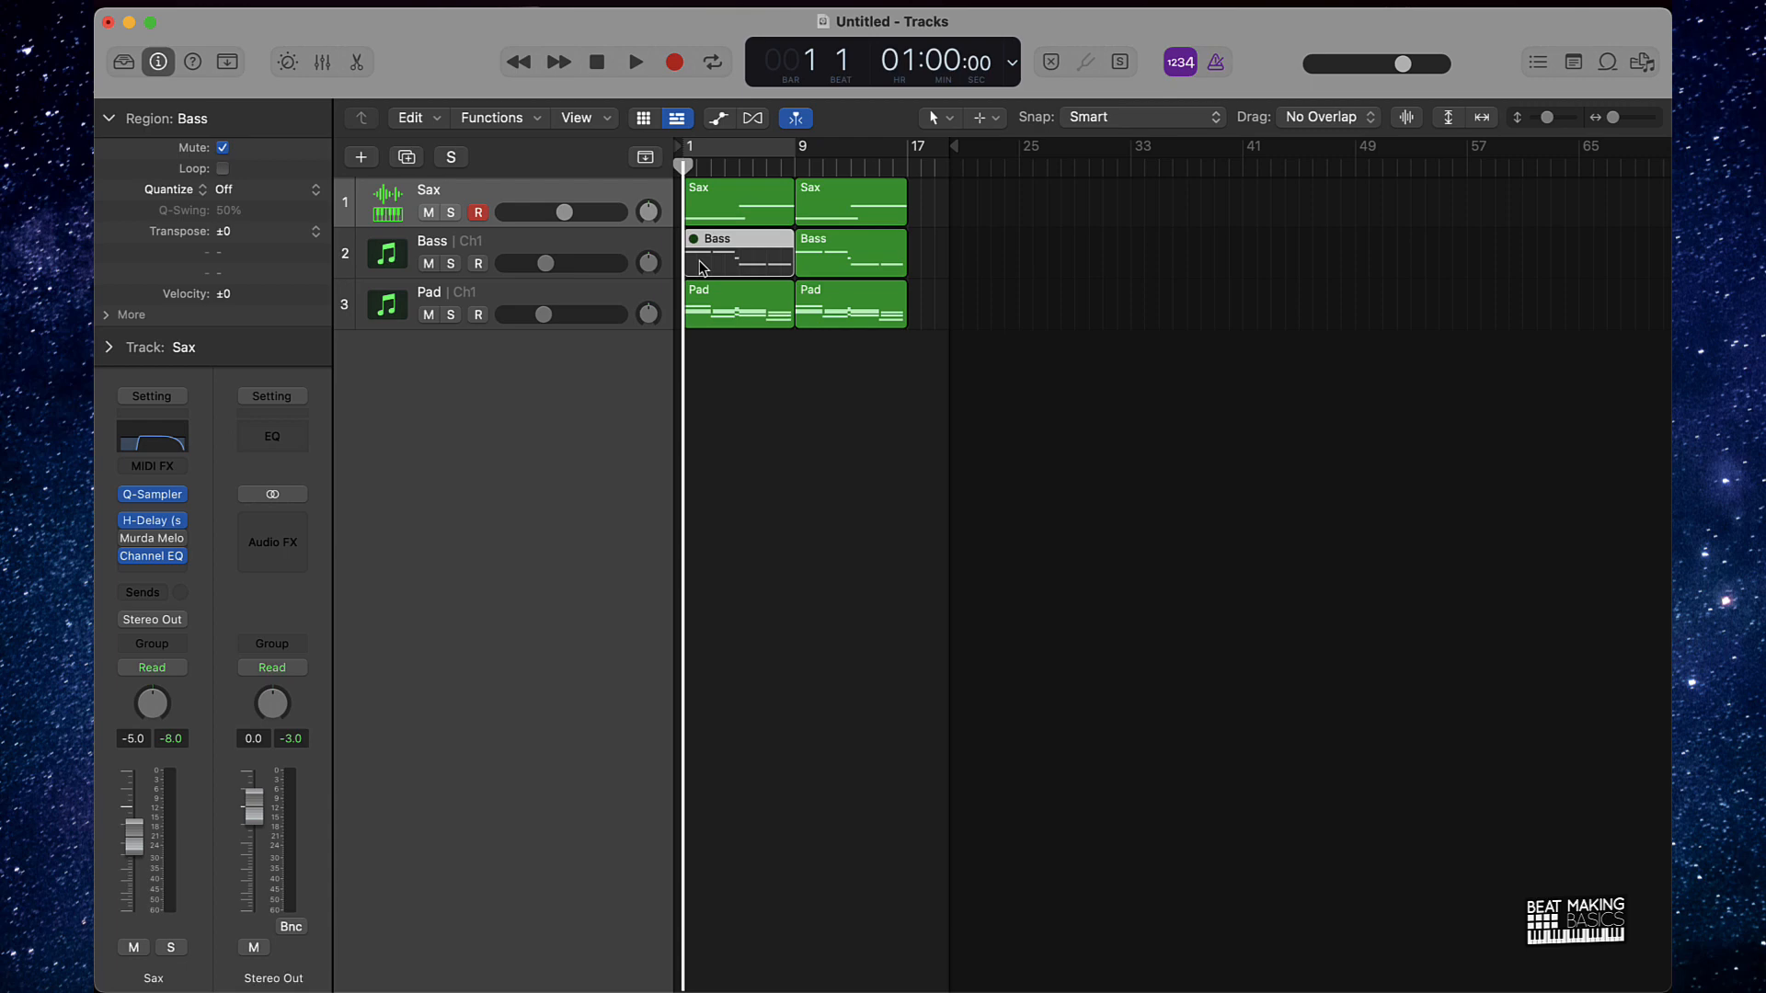
{"action": "key", "text": "ctrl+m"}
{"action": "left_click", "coordinate": [735, 194]}
{"action": "key", "text": "ctrl+m"}
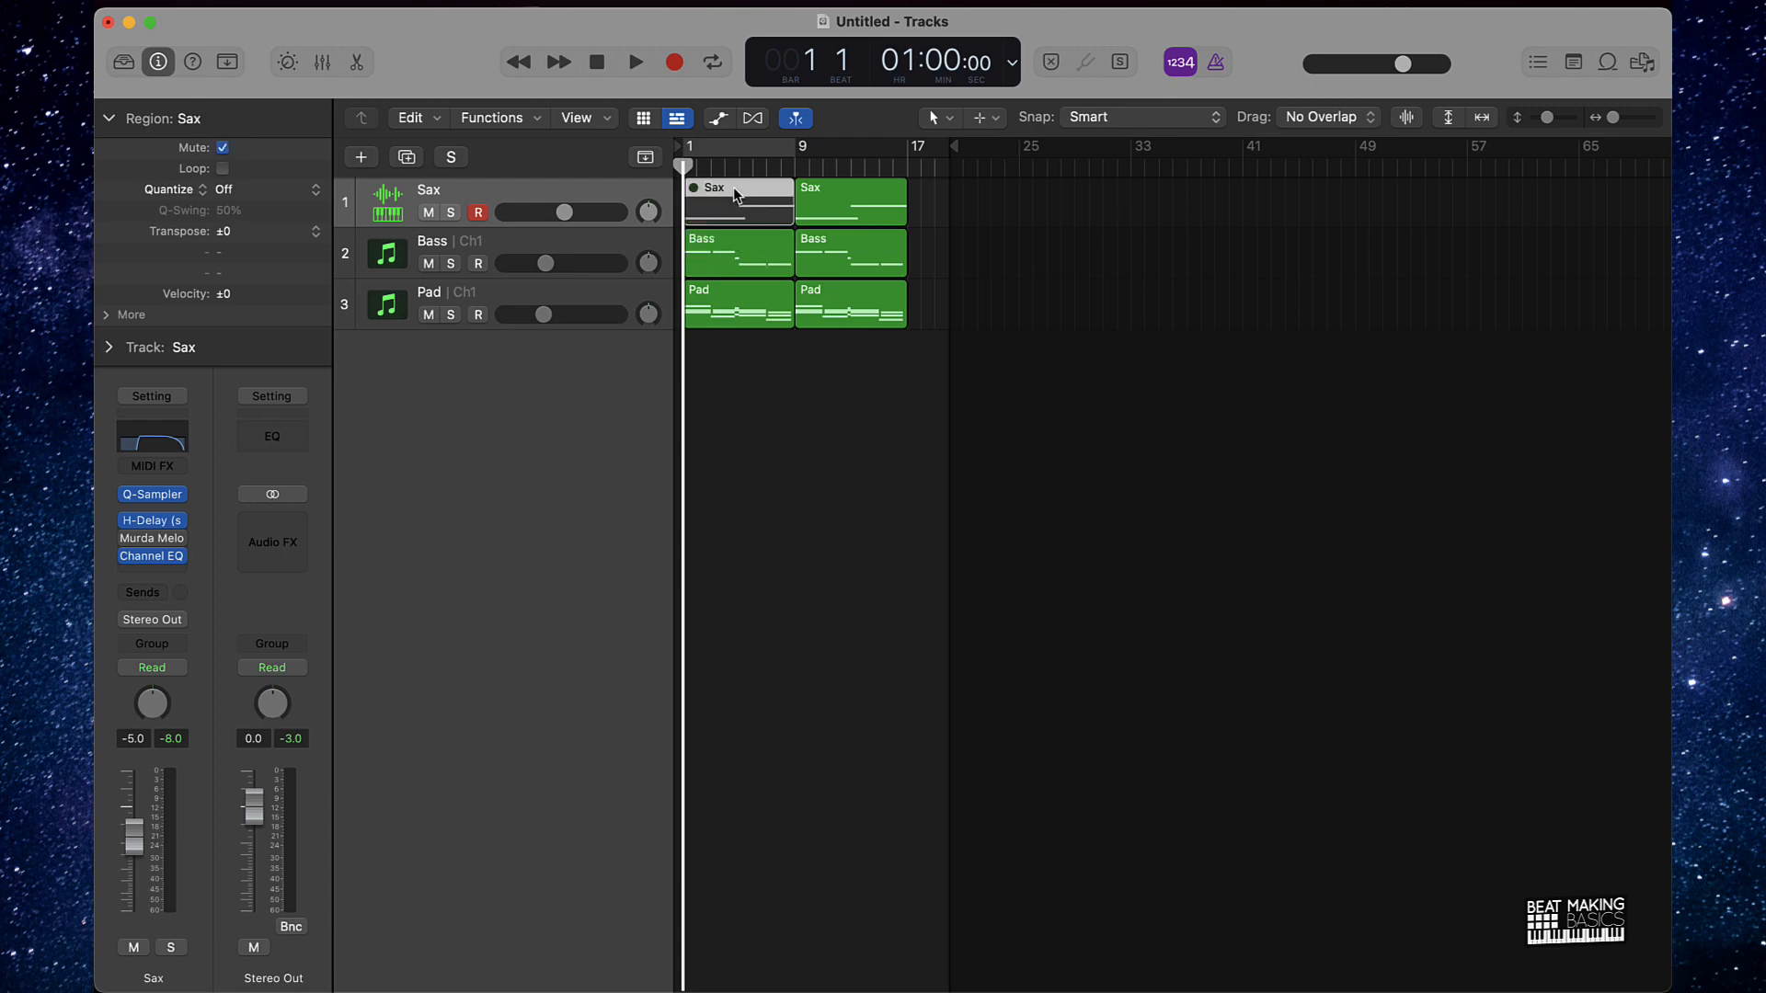
Repeat the second Sax, Bass and Pad regions once up to bar 25 and move the project end to about bar 26.
{"action": "left_click_drag", "start_coordinate": [885, 368], "coordinate": [890, 214]}
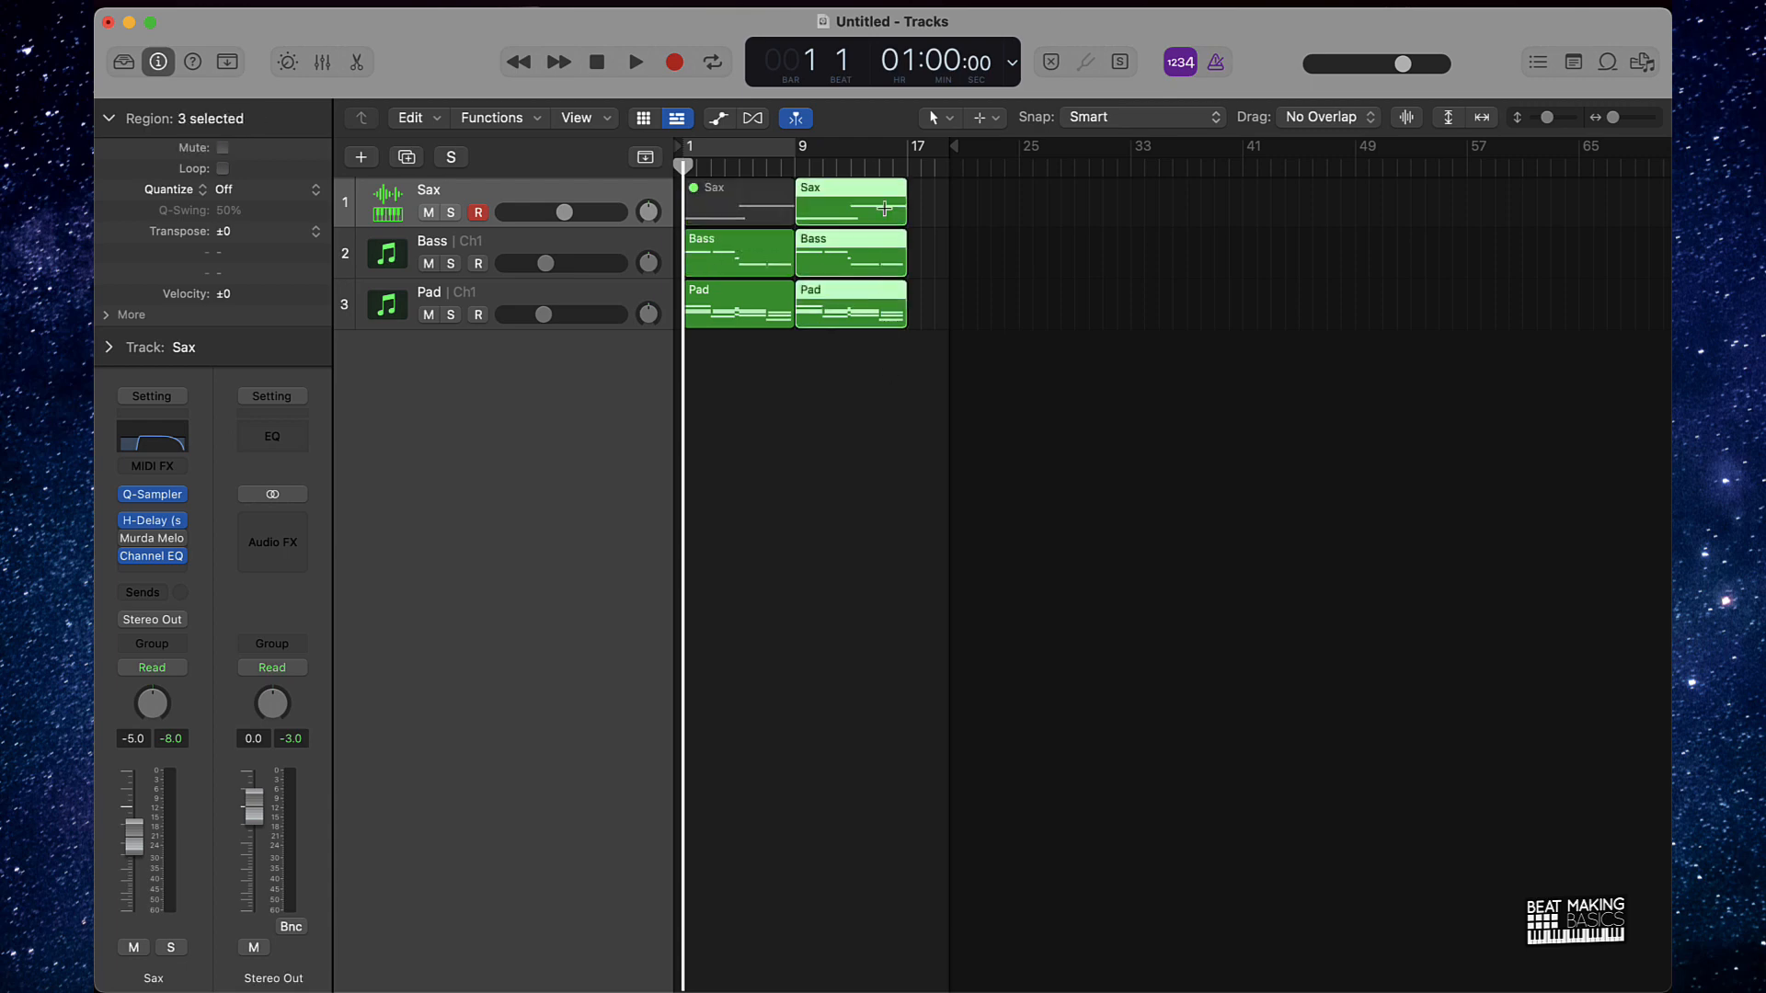
{"action": "key", "text": "super+r"}
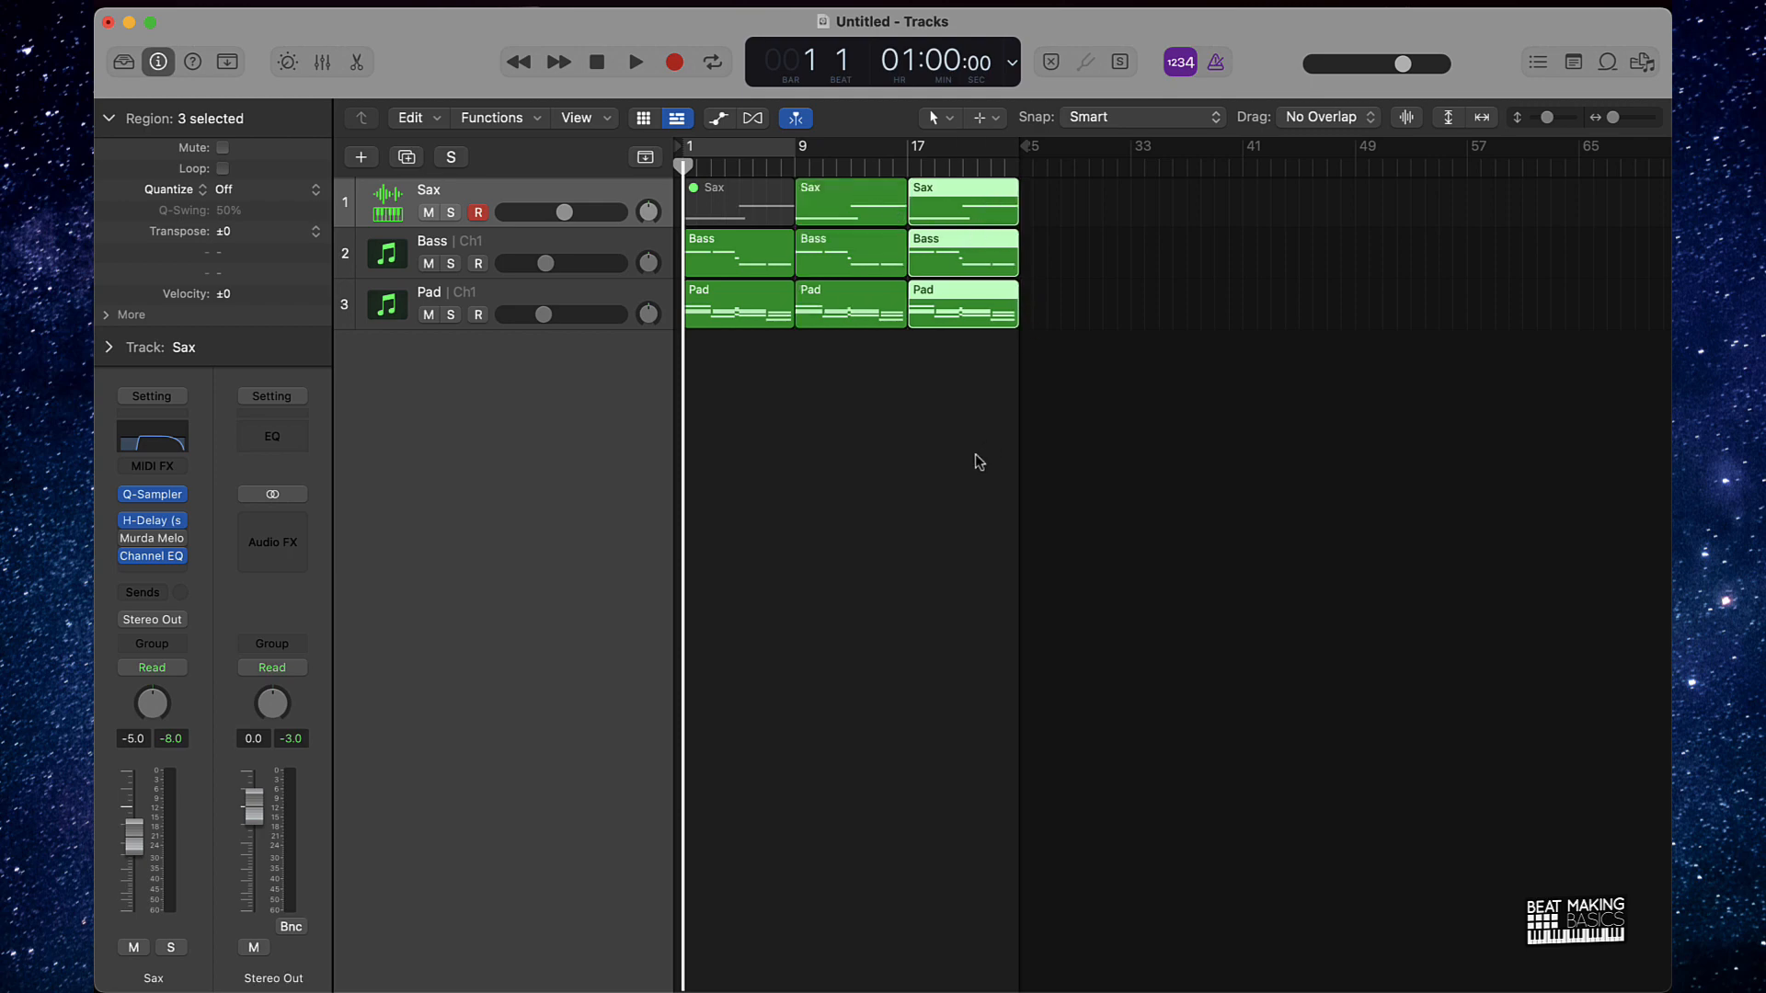
{"action": "left_click_drag", "start_coordinate": [1023, 151], "coordinate": [1036, 150]}
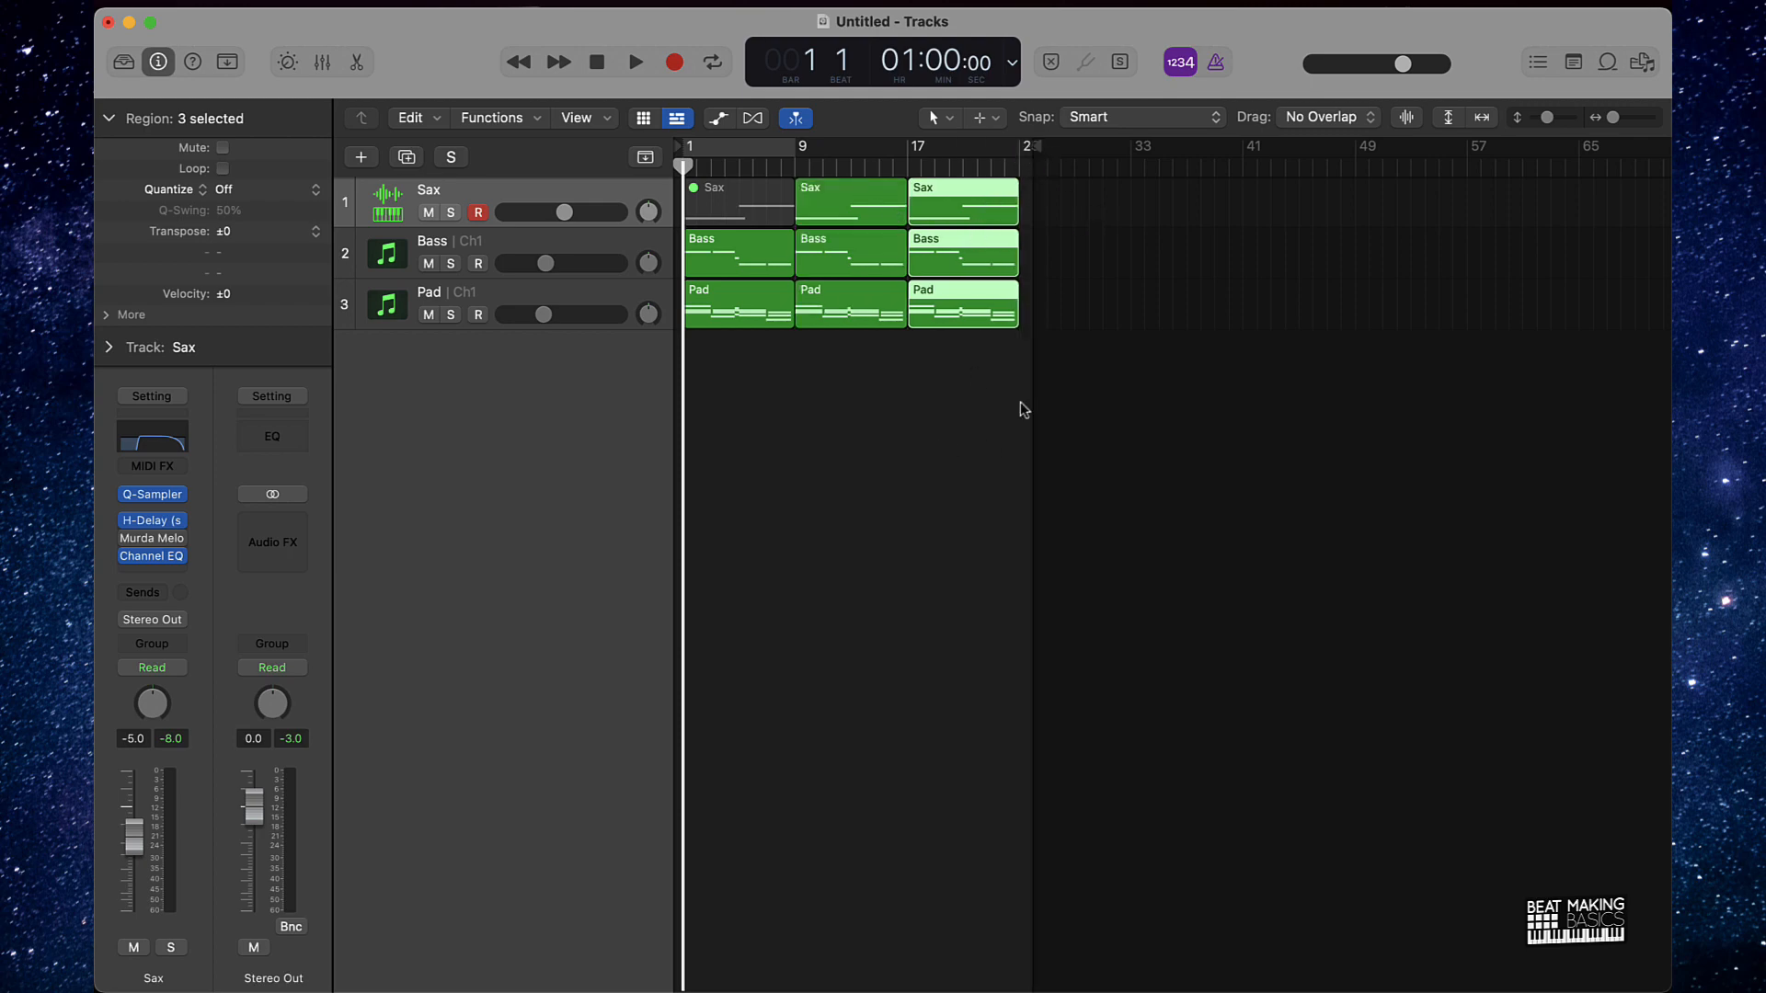
{"action": "left_click", "coordinate": [966, 483]}
Play the arrangement, raise the Pad track's volume slightly and enable the Murda Melo plug-in on the Sax track.
{"action": "key", "text": "space"}
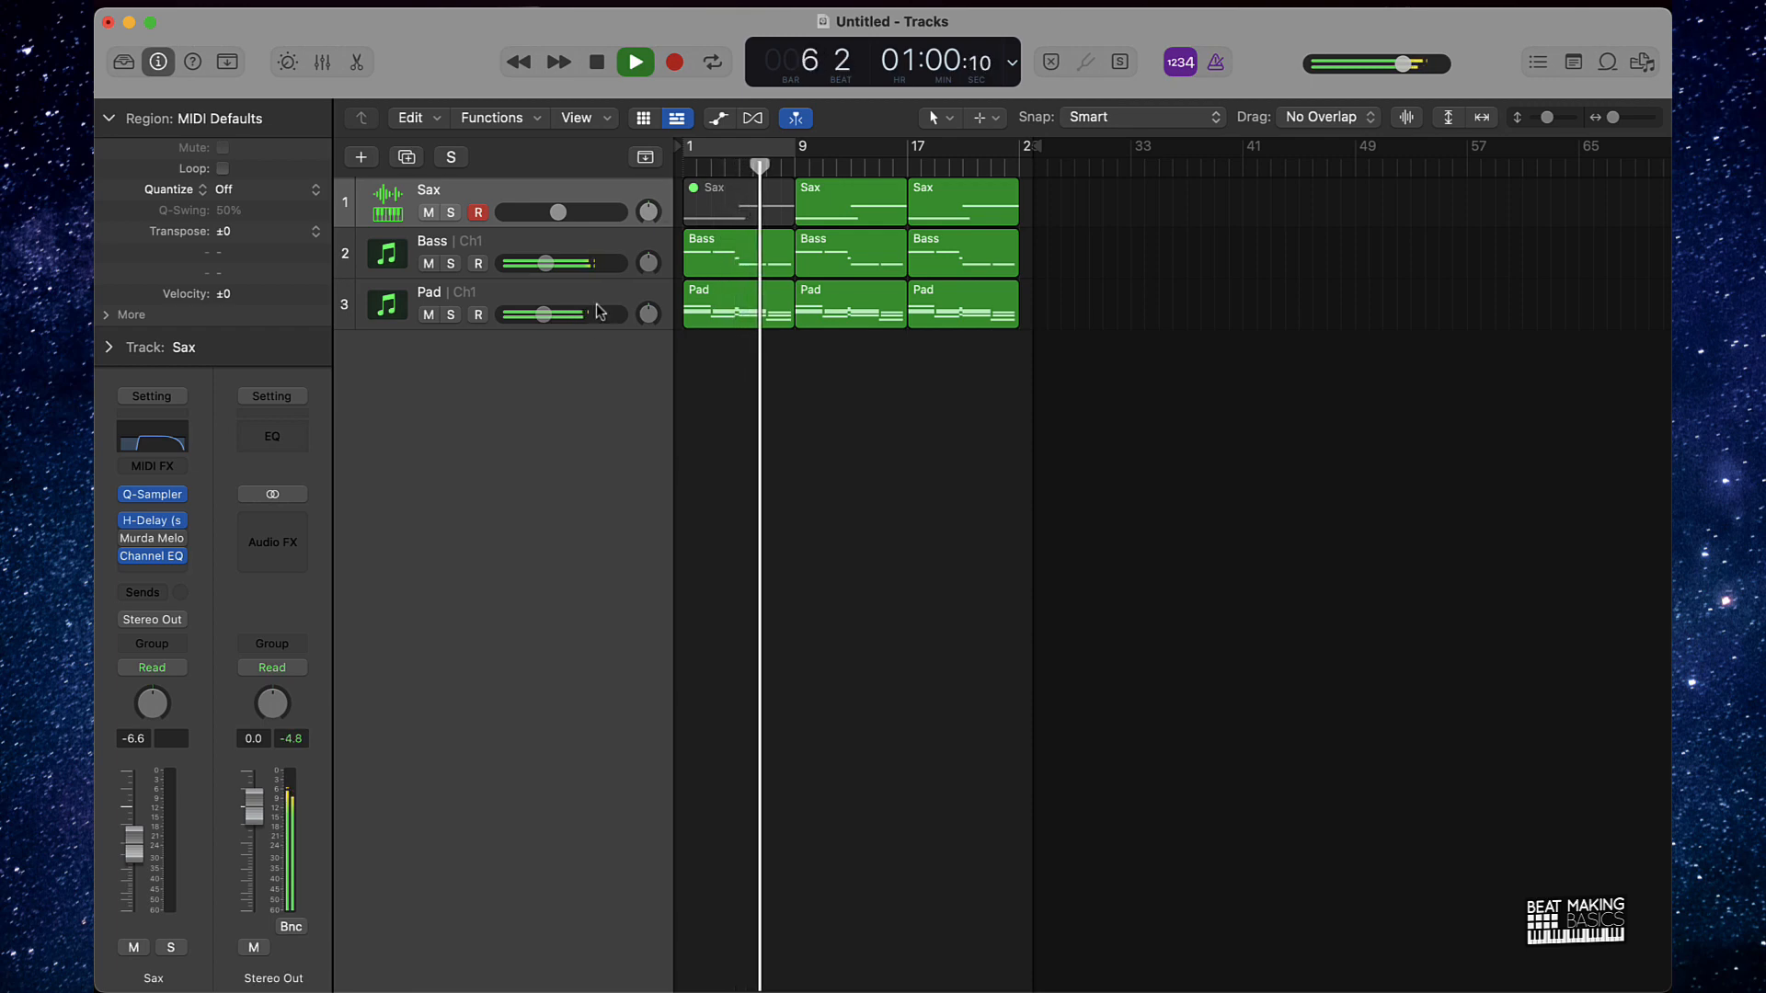
{"action": "left_click_drag", "start_coordinate": [544, 315], "coordinate": [555, 314]}
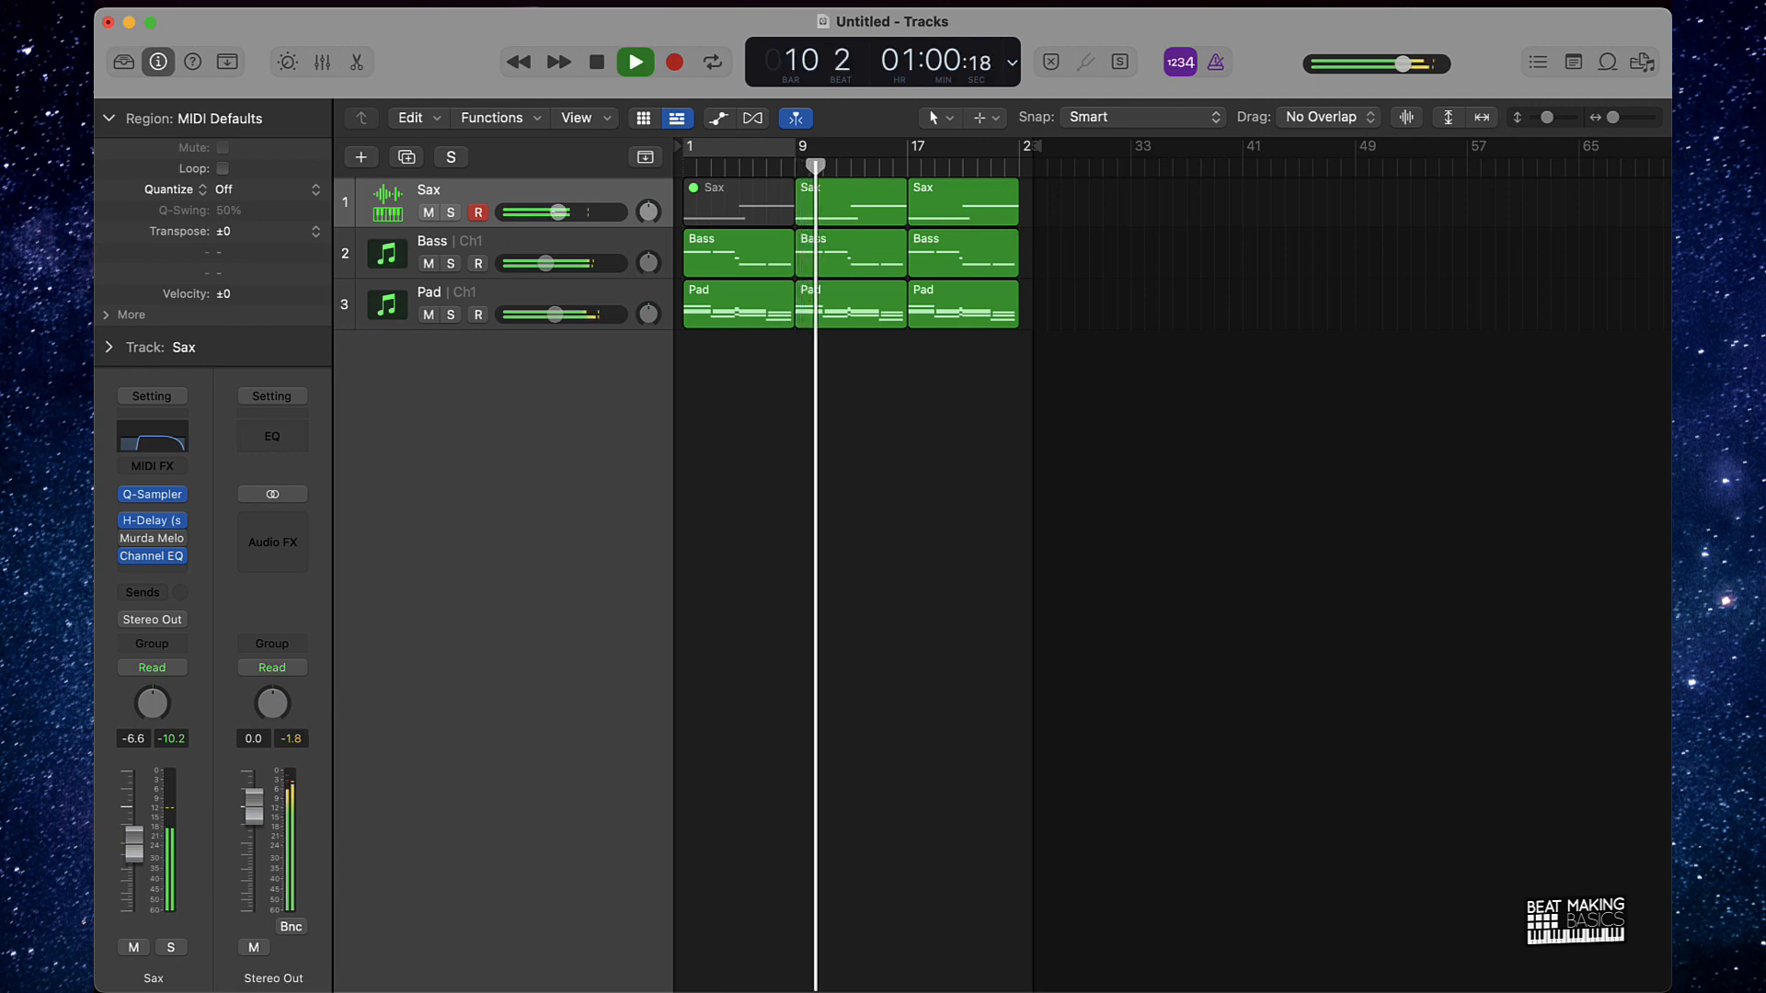
{"action": "mouse_move", "coordinate": [136, 542]}
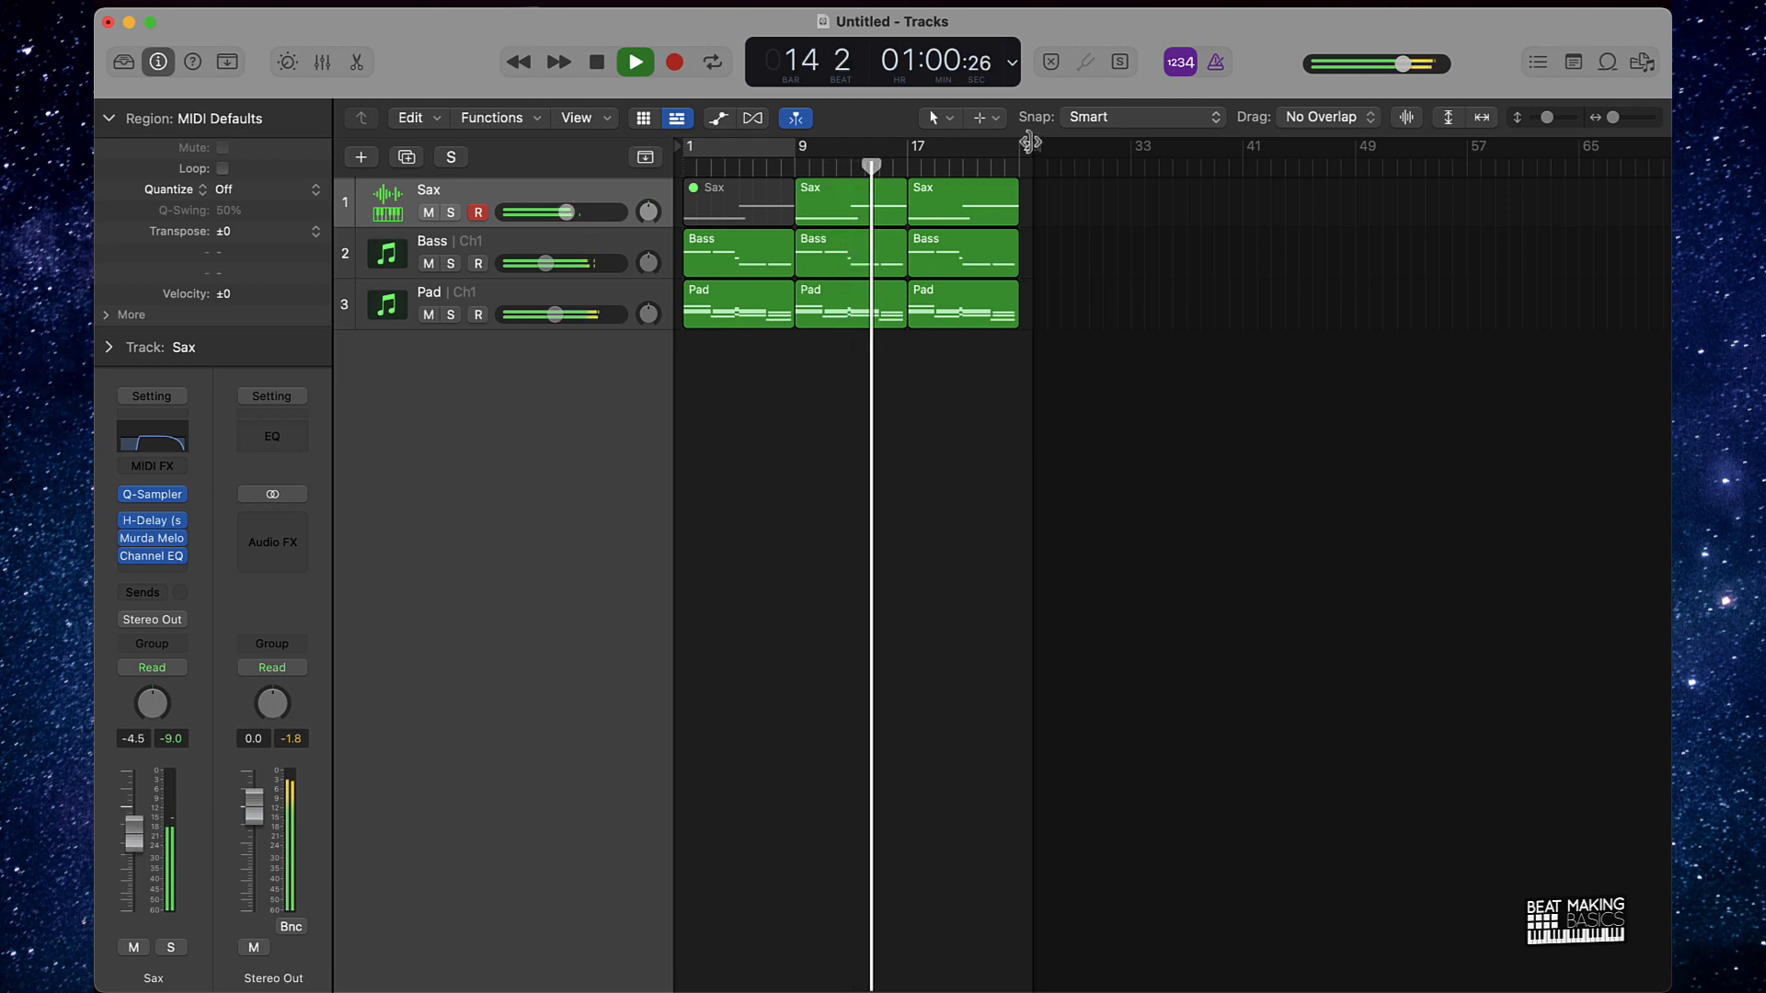
Extend the project end marker to about bar 29 while the arrangement plays.
{"action": "mouse_move", "coordinate": [1028, 140]}
{"action": "left_mouse_down"}
{"action": "mouse_move", "coordinate": [1096, 143]}
{"action": "mouse_move", "coordinate": [1070, 146]}
{"action": "left_mouse_up"}
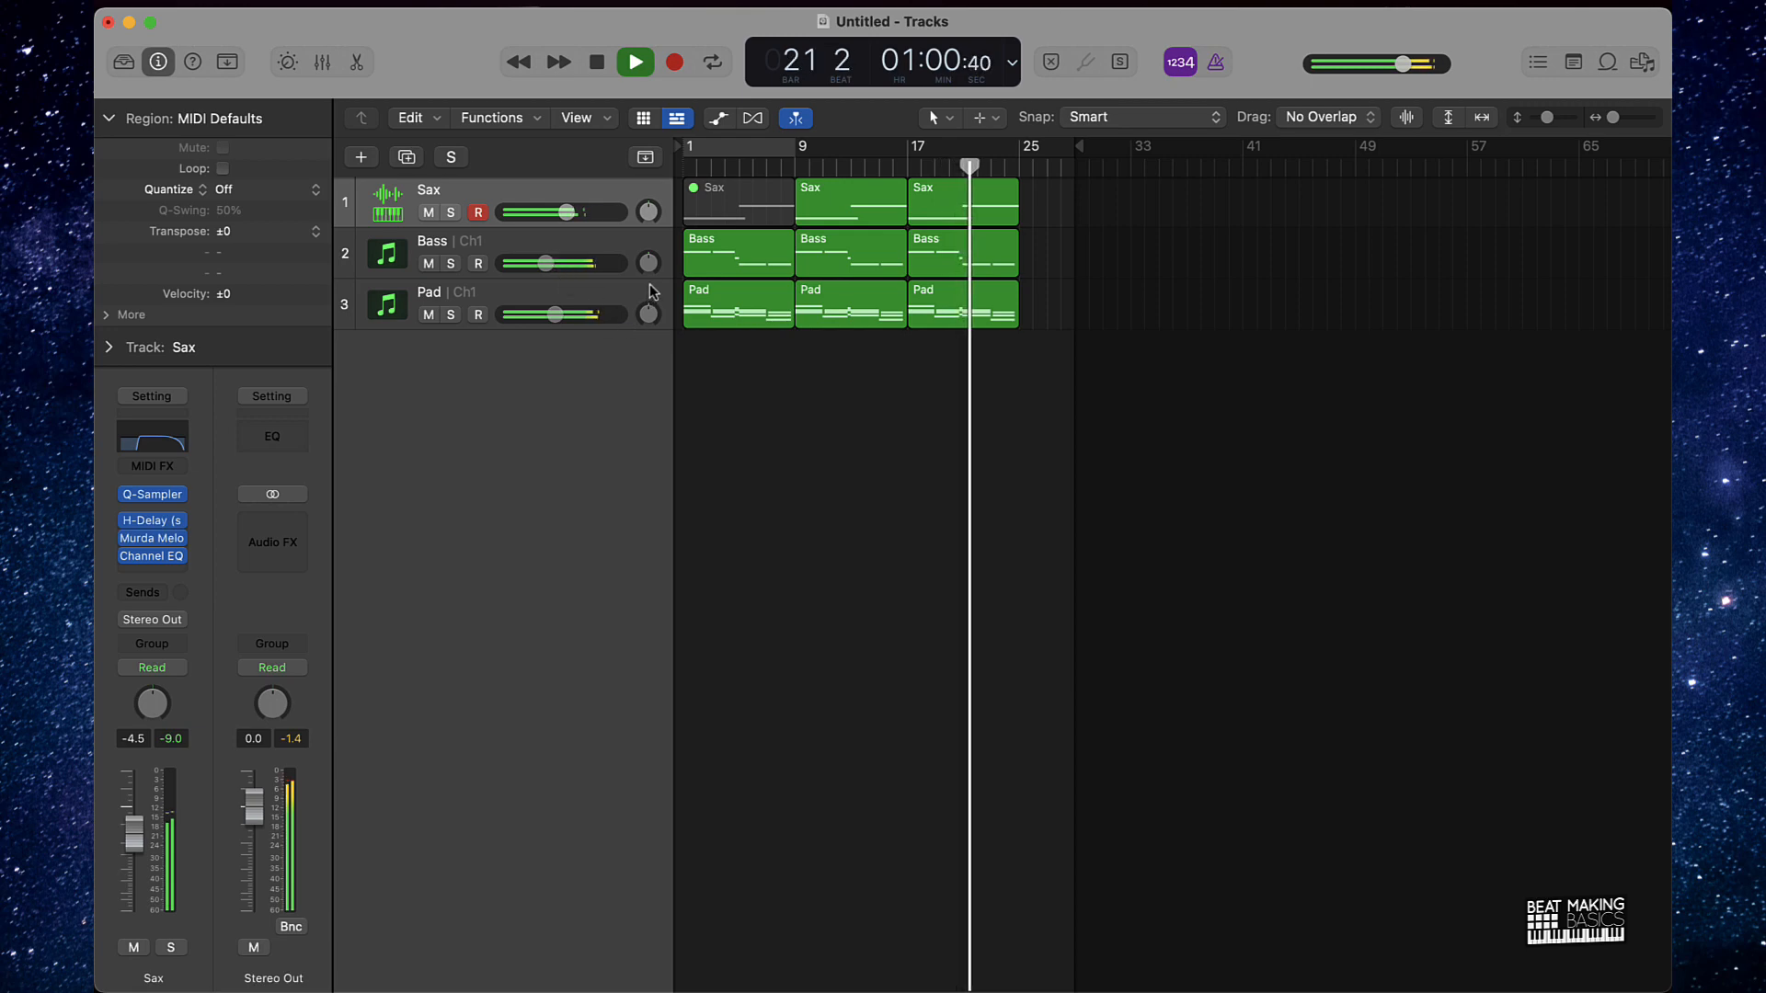
Lower the last note of the third Bass region to D2 and play the change from bar 21.
{"action": "double_click", "coordinate": [993, 248]}
{"action": "left_click_drag", "start_coordinate": [1427, 574], "coordinate": [1377, 615]}
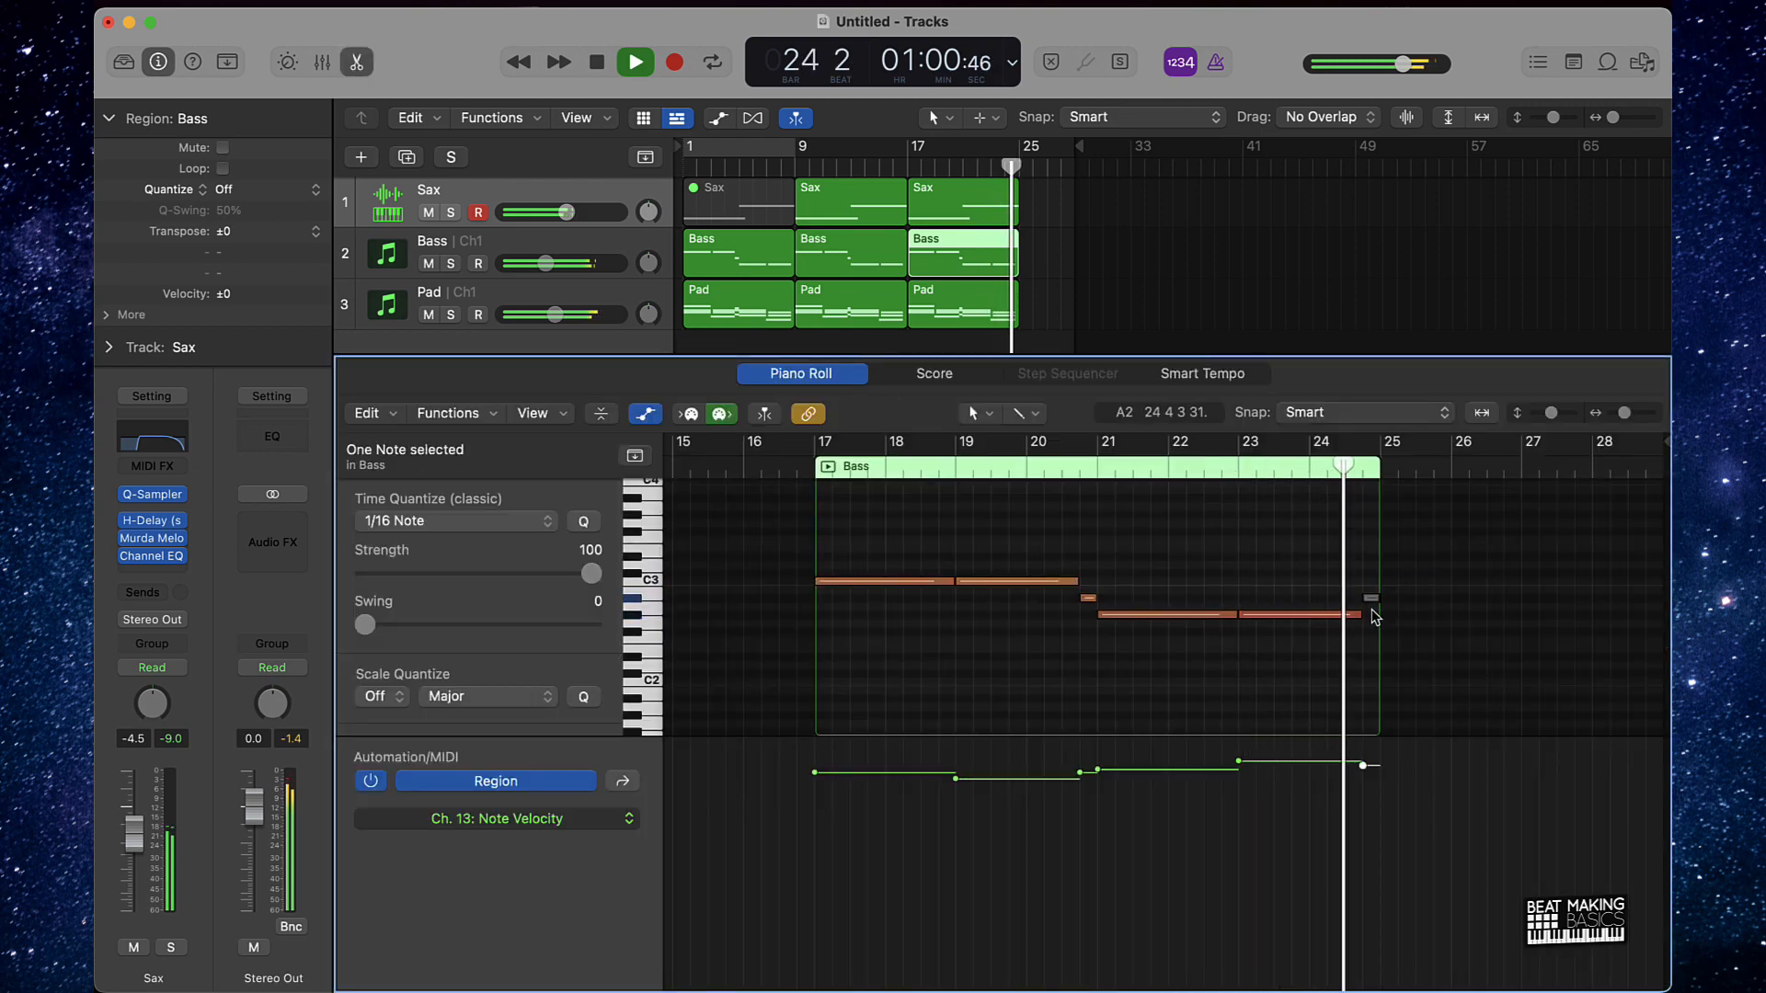
{"action": "key", "text": "space"}
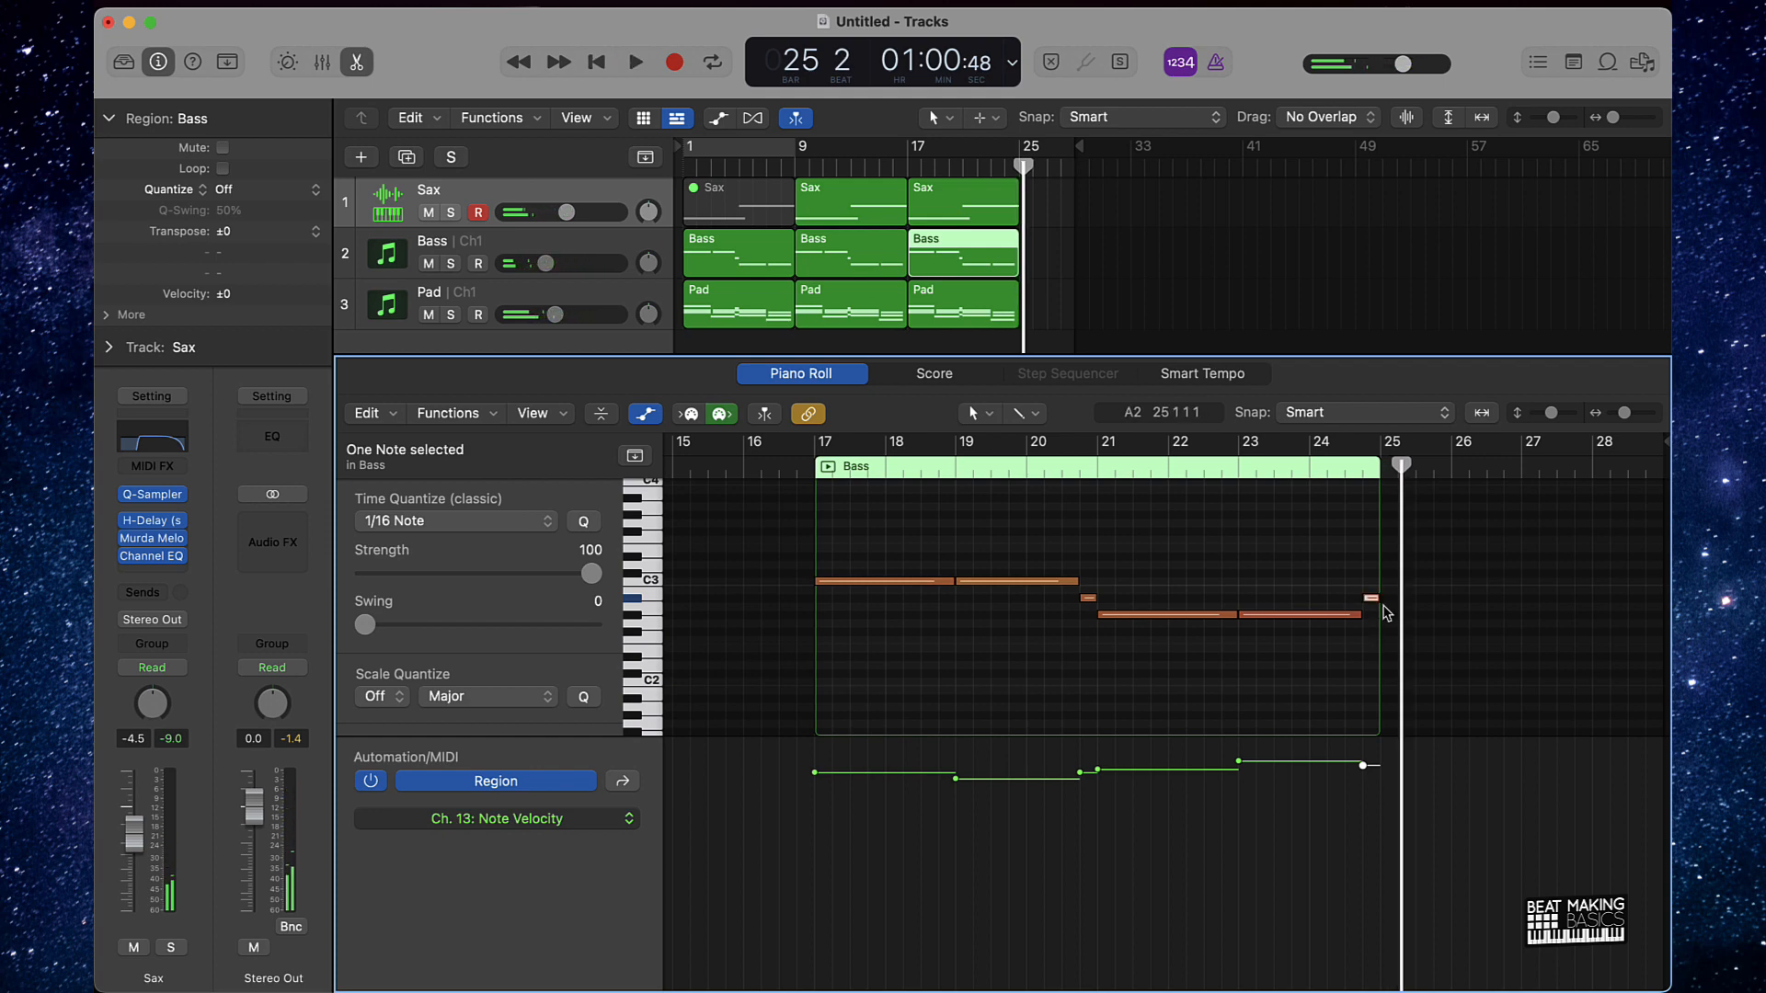
{"action": "left_click_drag", "start_coordinate": [1368, 602], "coordinate": [1370, 666]}
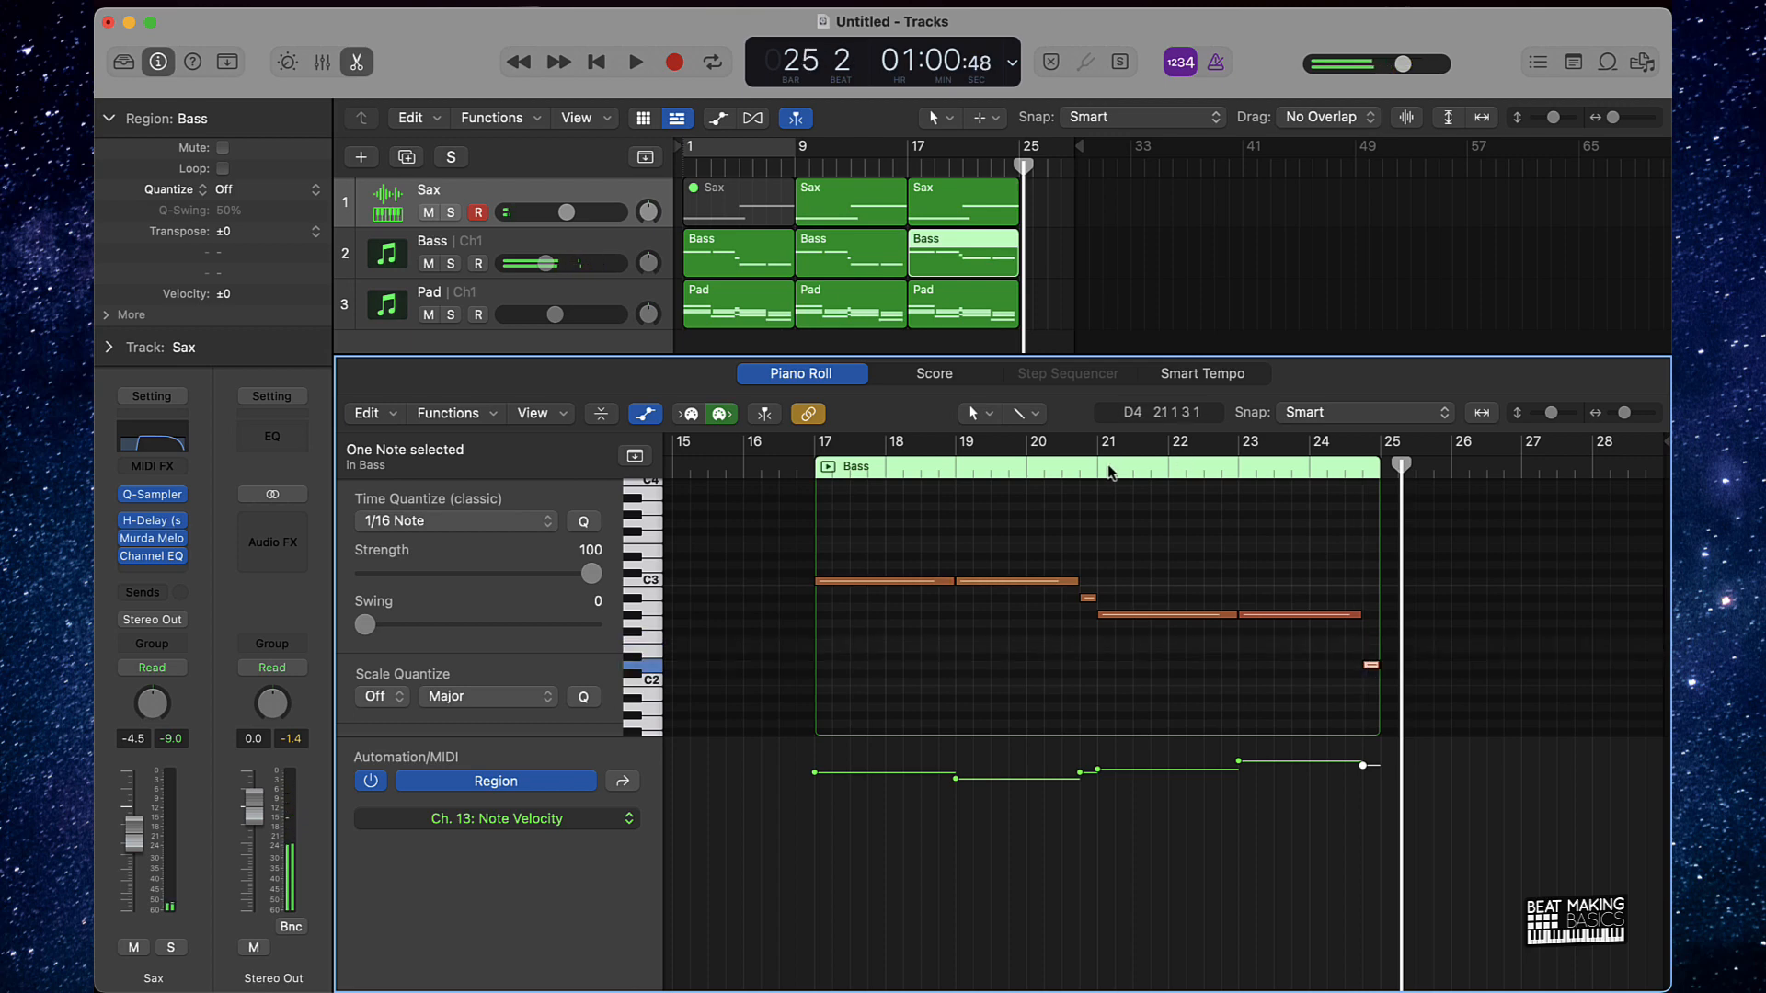
{"action": "left_click", "coordinate": [1099, 466]}
{"action": "key", "text": "space"}
{"action": "left_click", "coordinate": [1309, 552]}
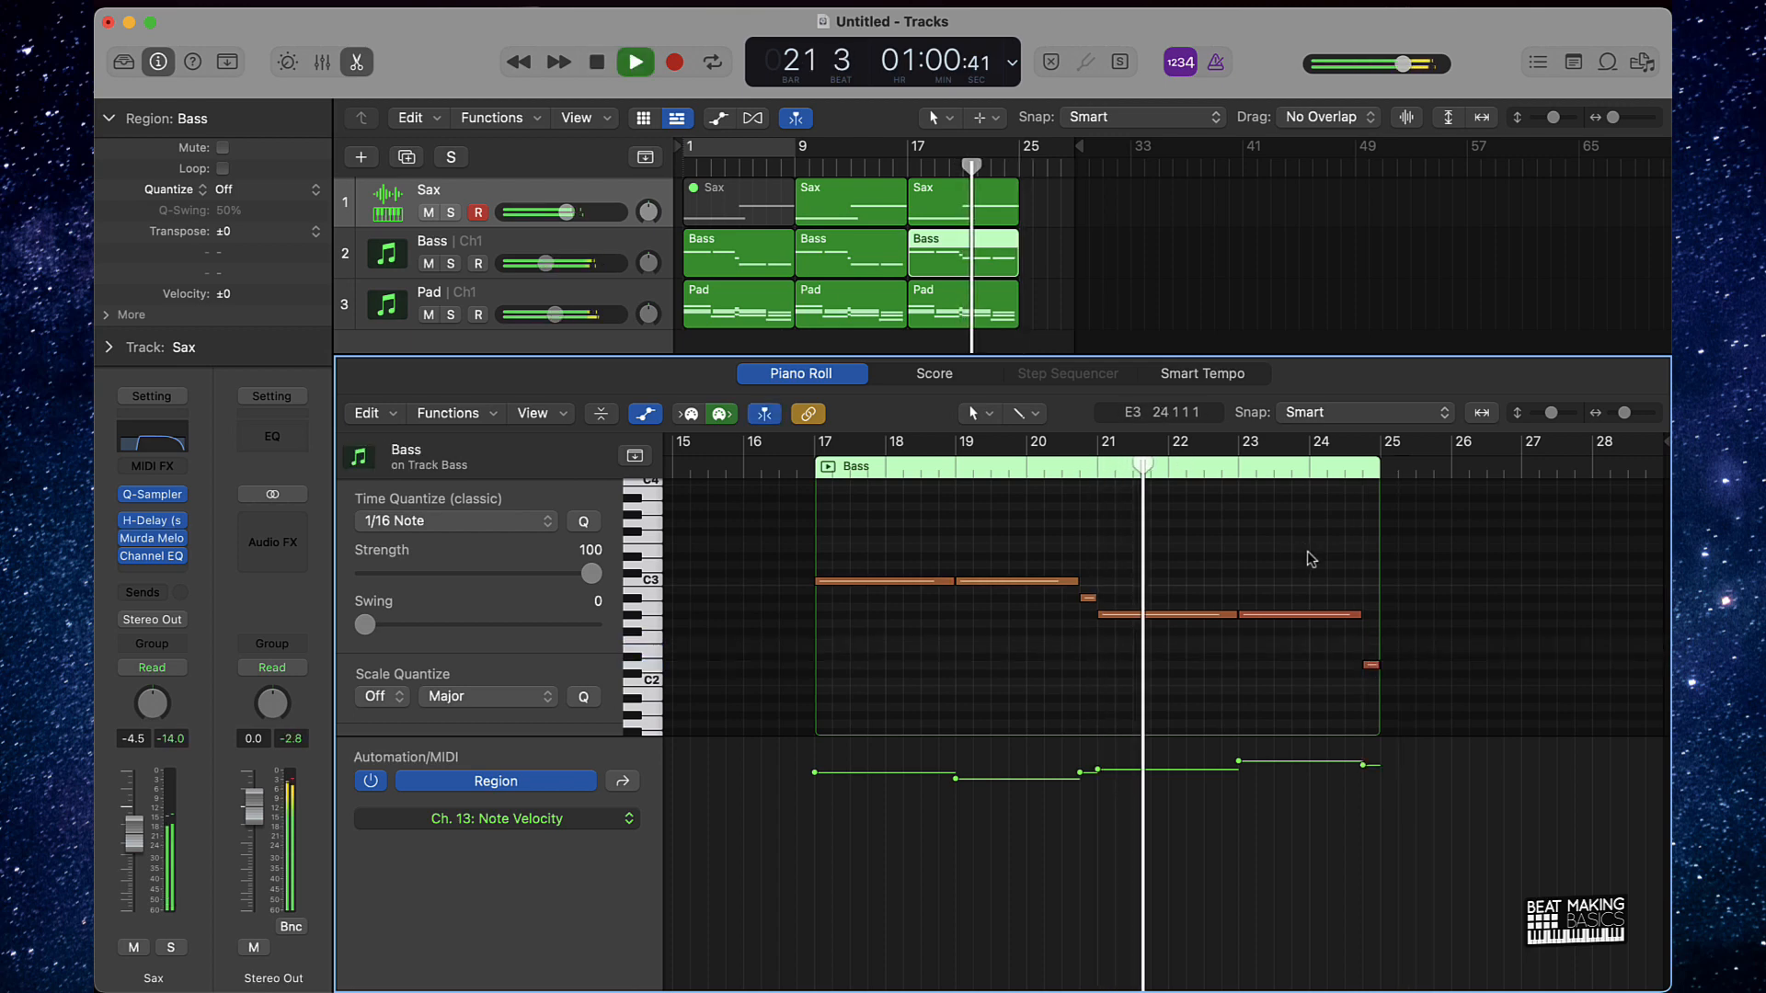
Show the third Pad region's notes, stop playback and extend the third Sax, Bass and Pad regions to bar 28.
{"action": "left_click", "coordinate": [961, 302]}
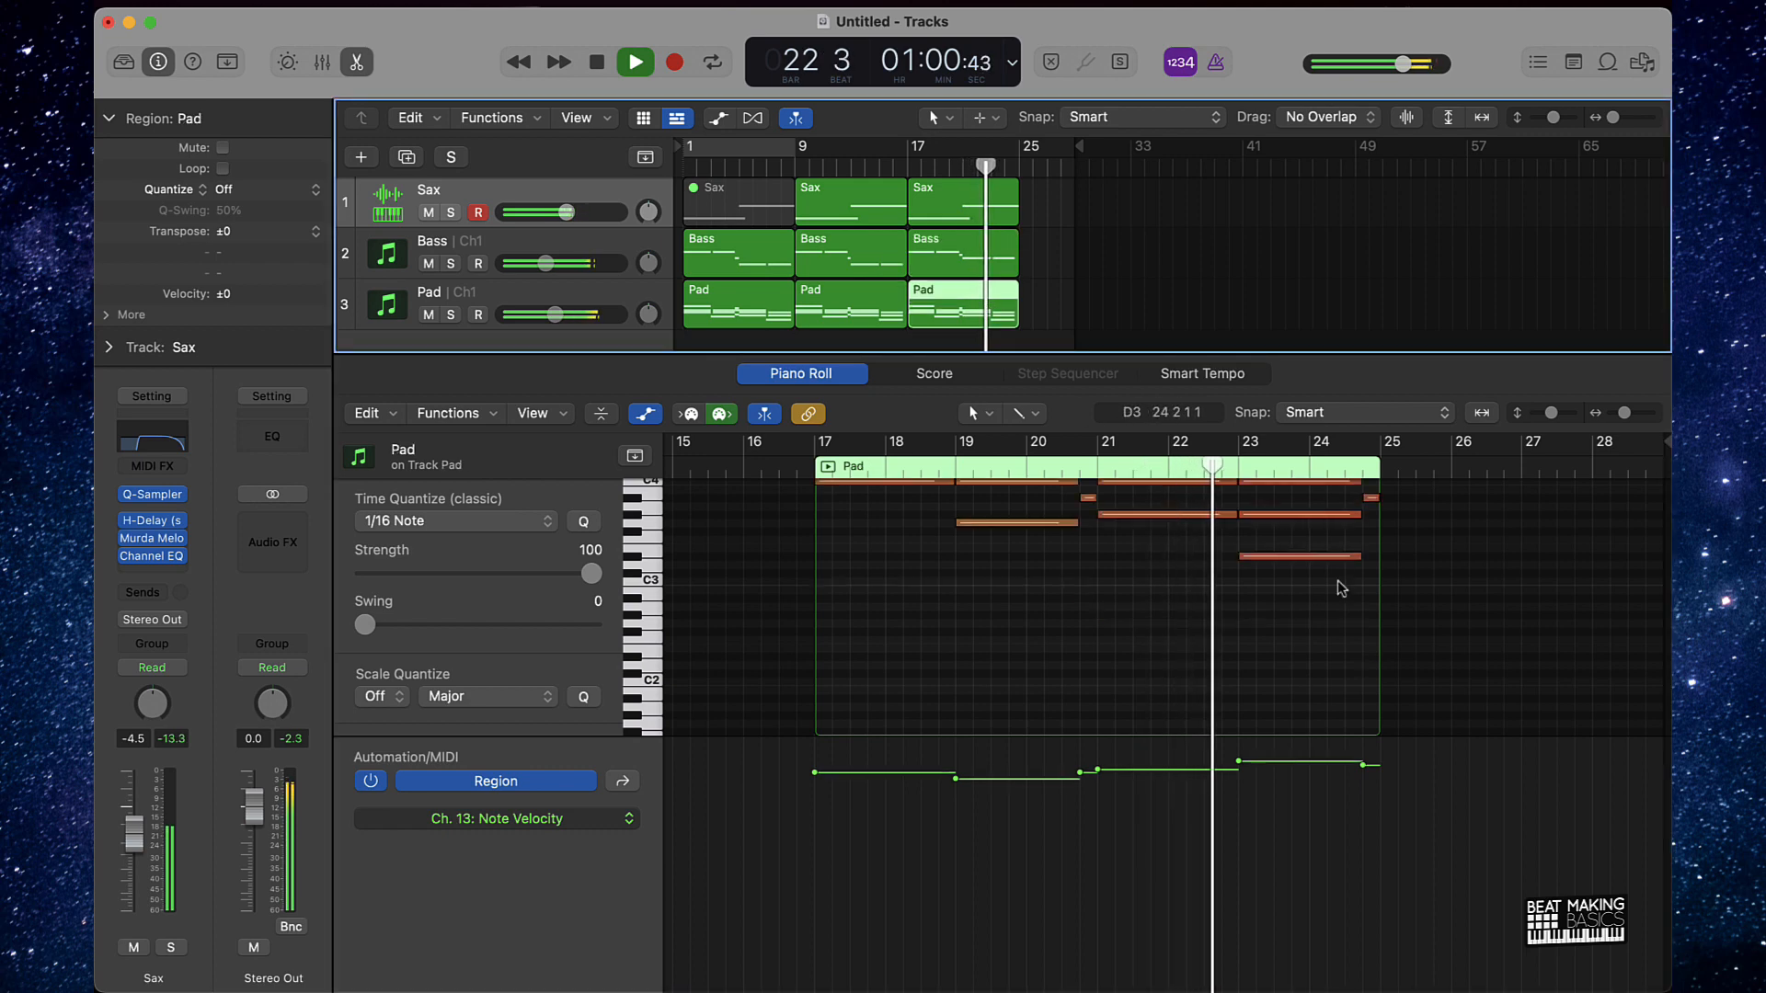
{"action": "scroll", "coordinate": [1360, 620], "scroll_direction": "up", "scroll_amount": 3}
{"action": "scroll", "coordinate": [1362, 623], "scroll_direction": "up", "scroll_amount": 3}
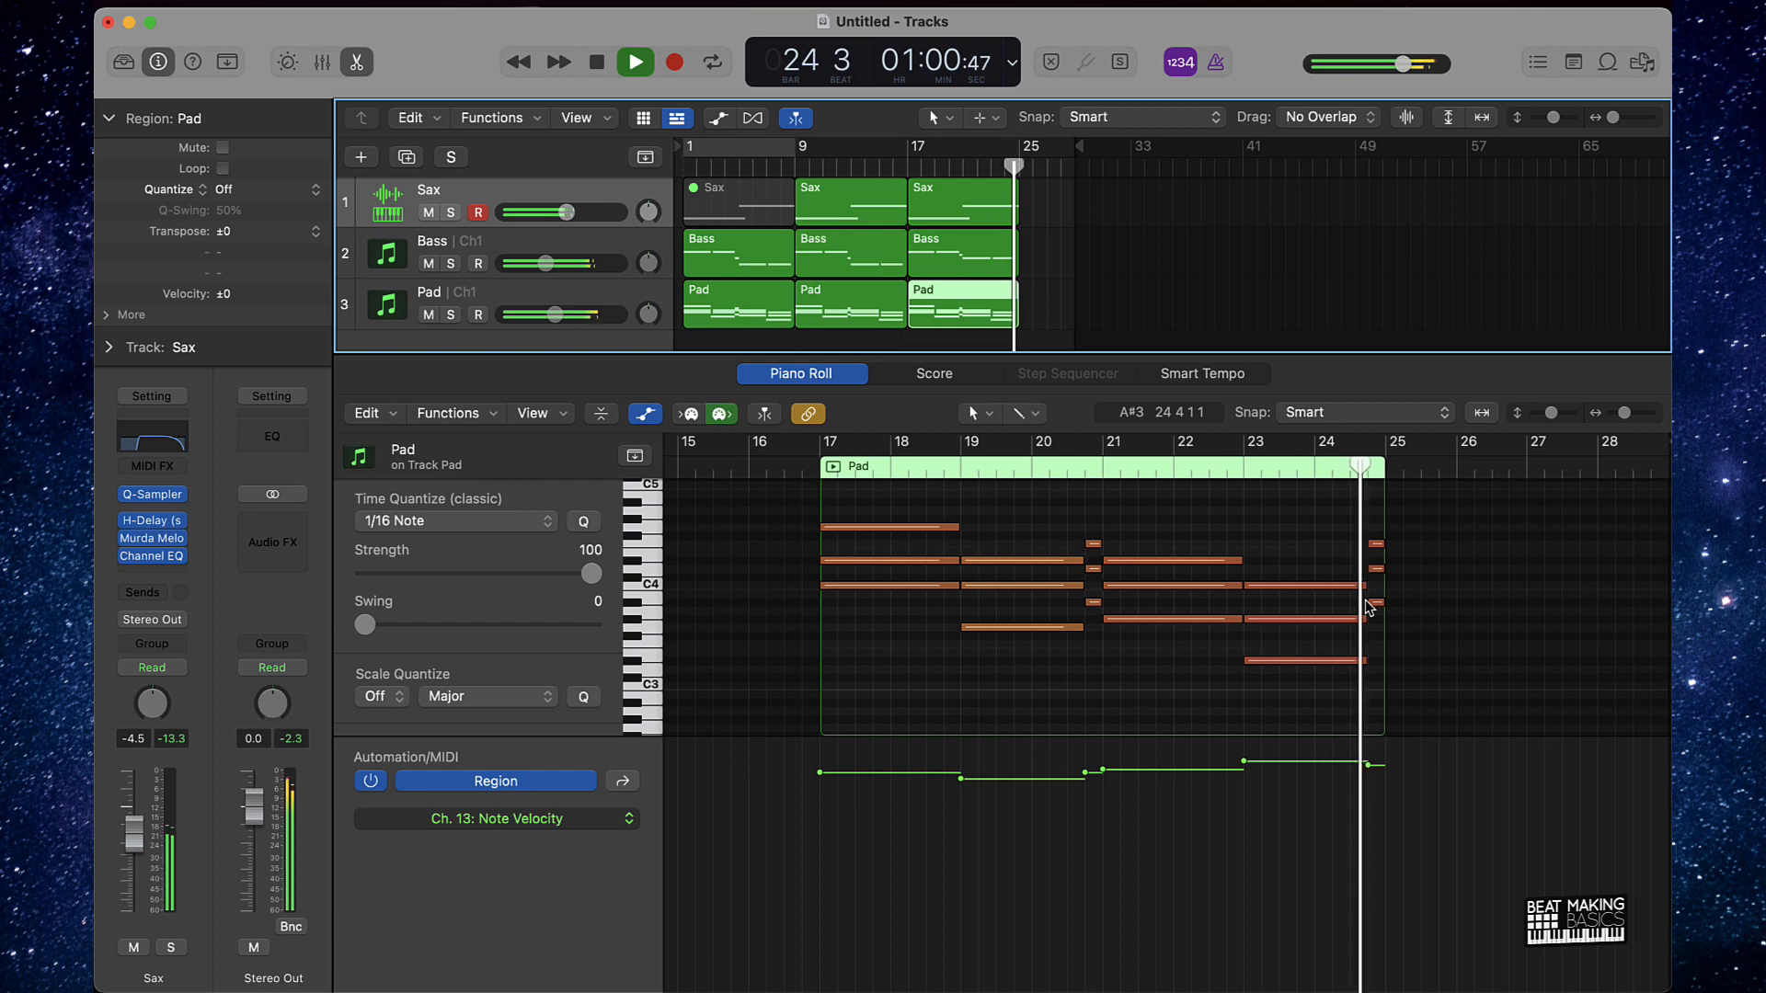
{"action": "key", "text": "space"}
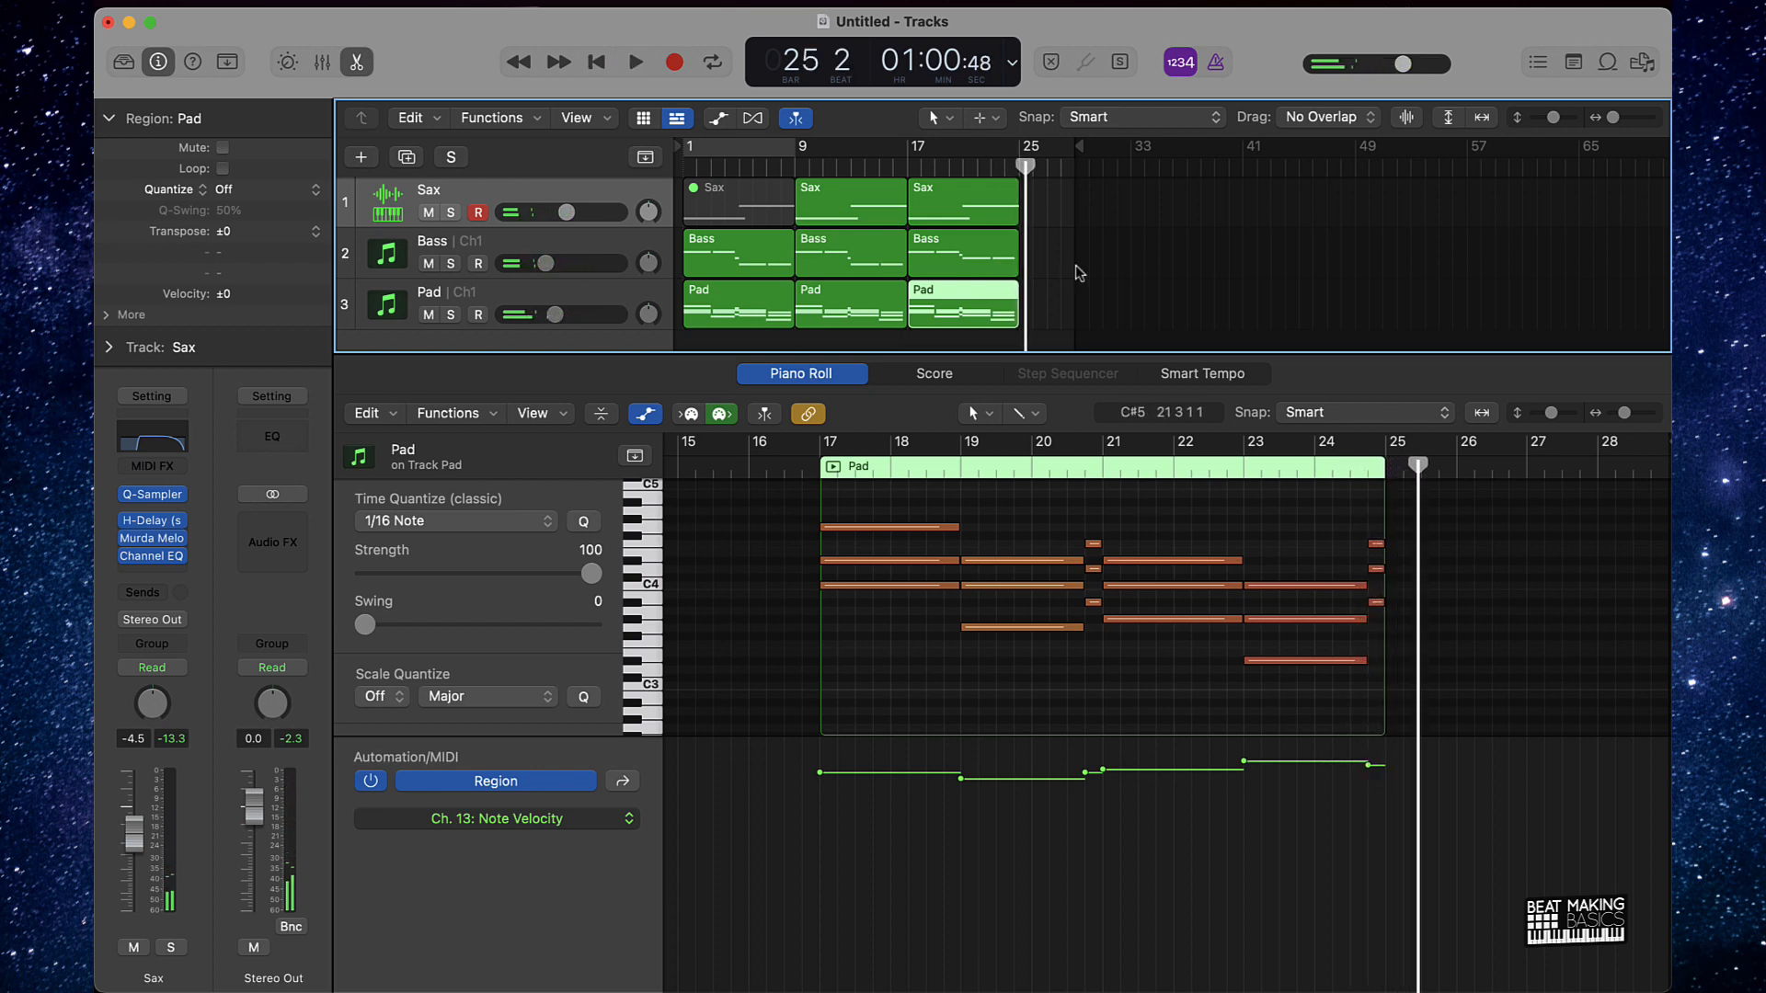
{"action": "scroll", "coordinate": [1078, 270], "scroll_direction": "up", "scroll_amount": 5}
{"action": "scroll", "coordinate": [1100, 265], "scroll_direction": "right", "scroll_amount": 5}
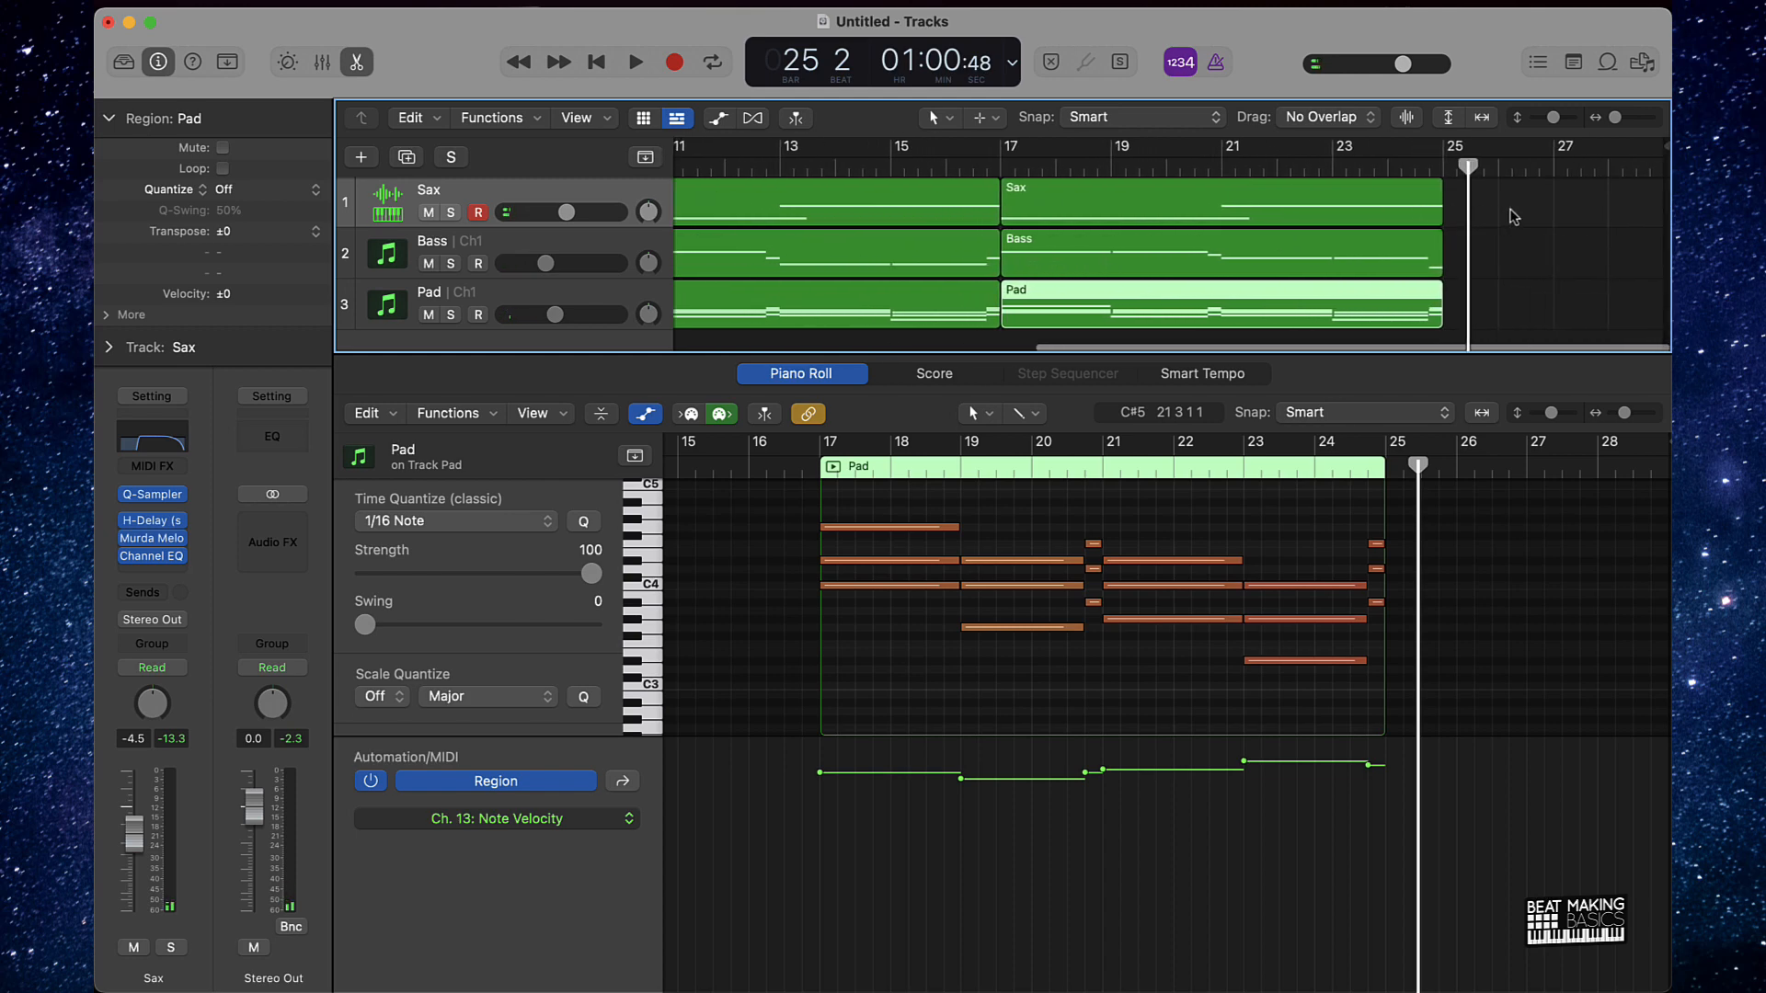
{"action": "left_click_drag", "start_coordinate": [1513, 216], "coordinate": [1576, 289]}
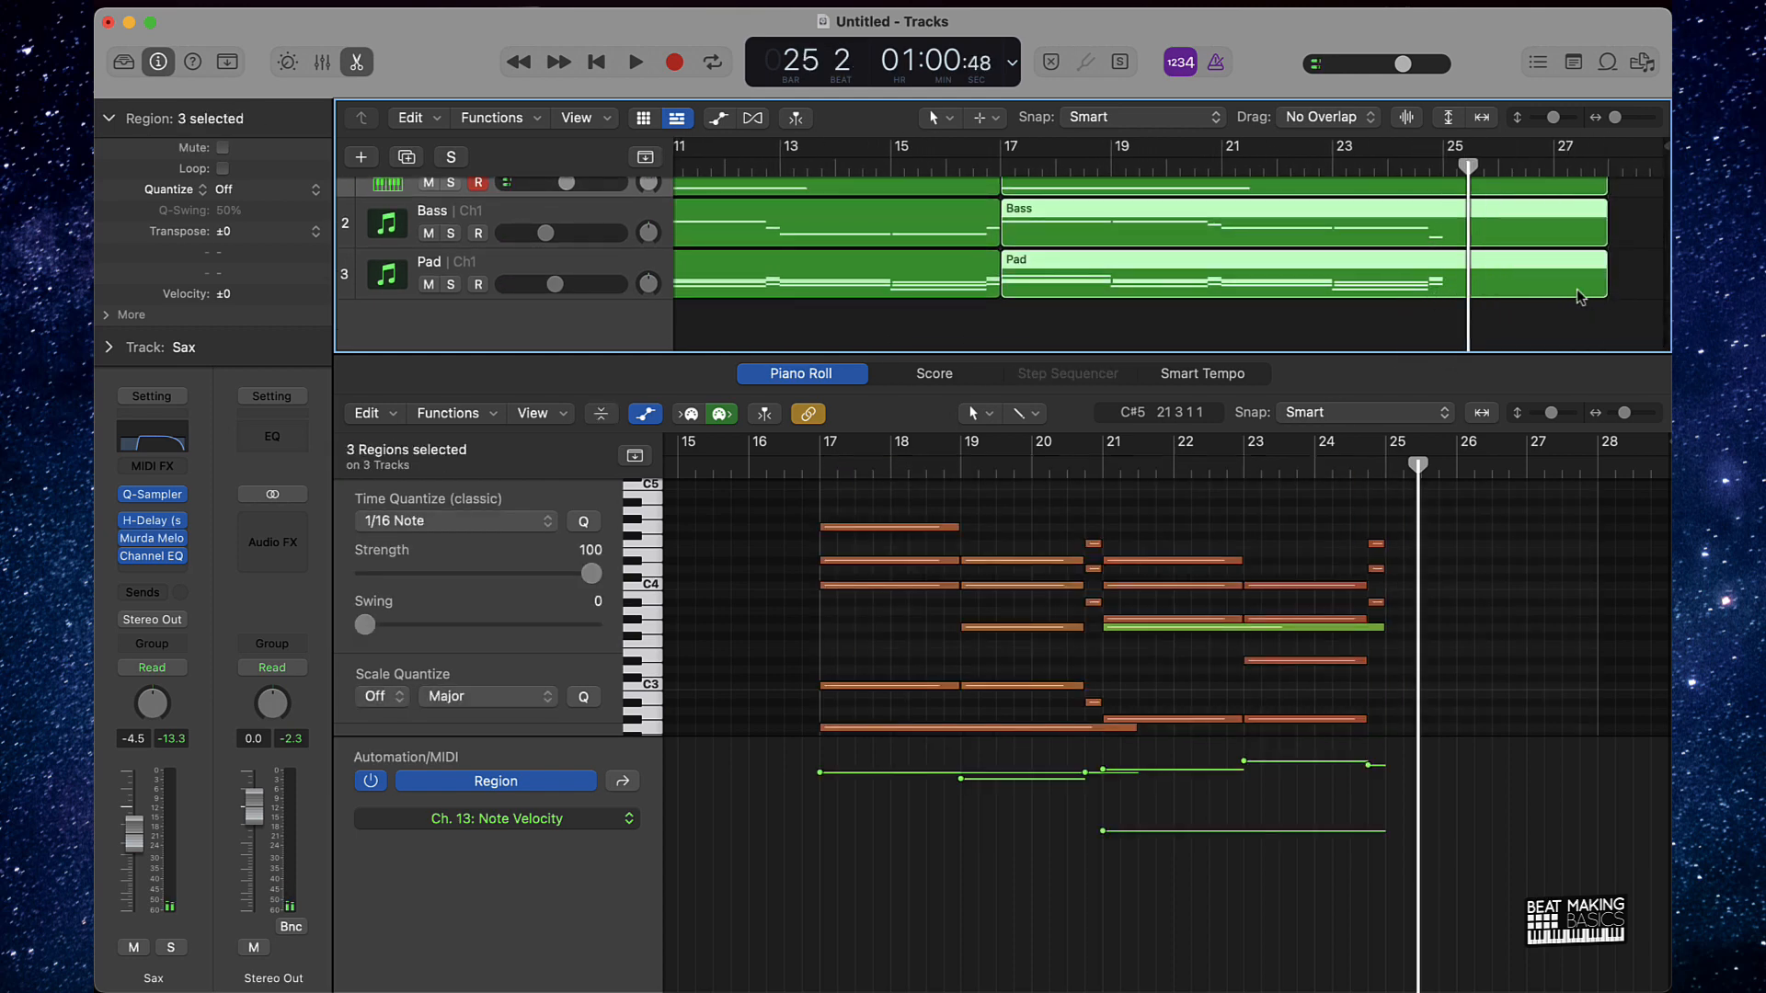
{"action": "scroll", "coordinate": [1497, 264], "scroll_direction": "up", "scroll_amount": 2}
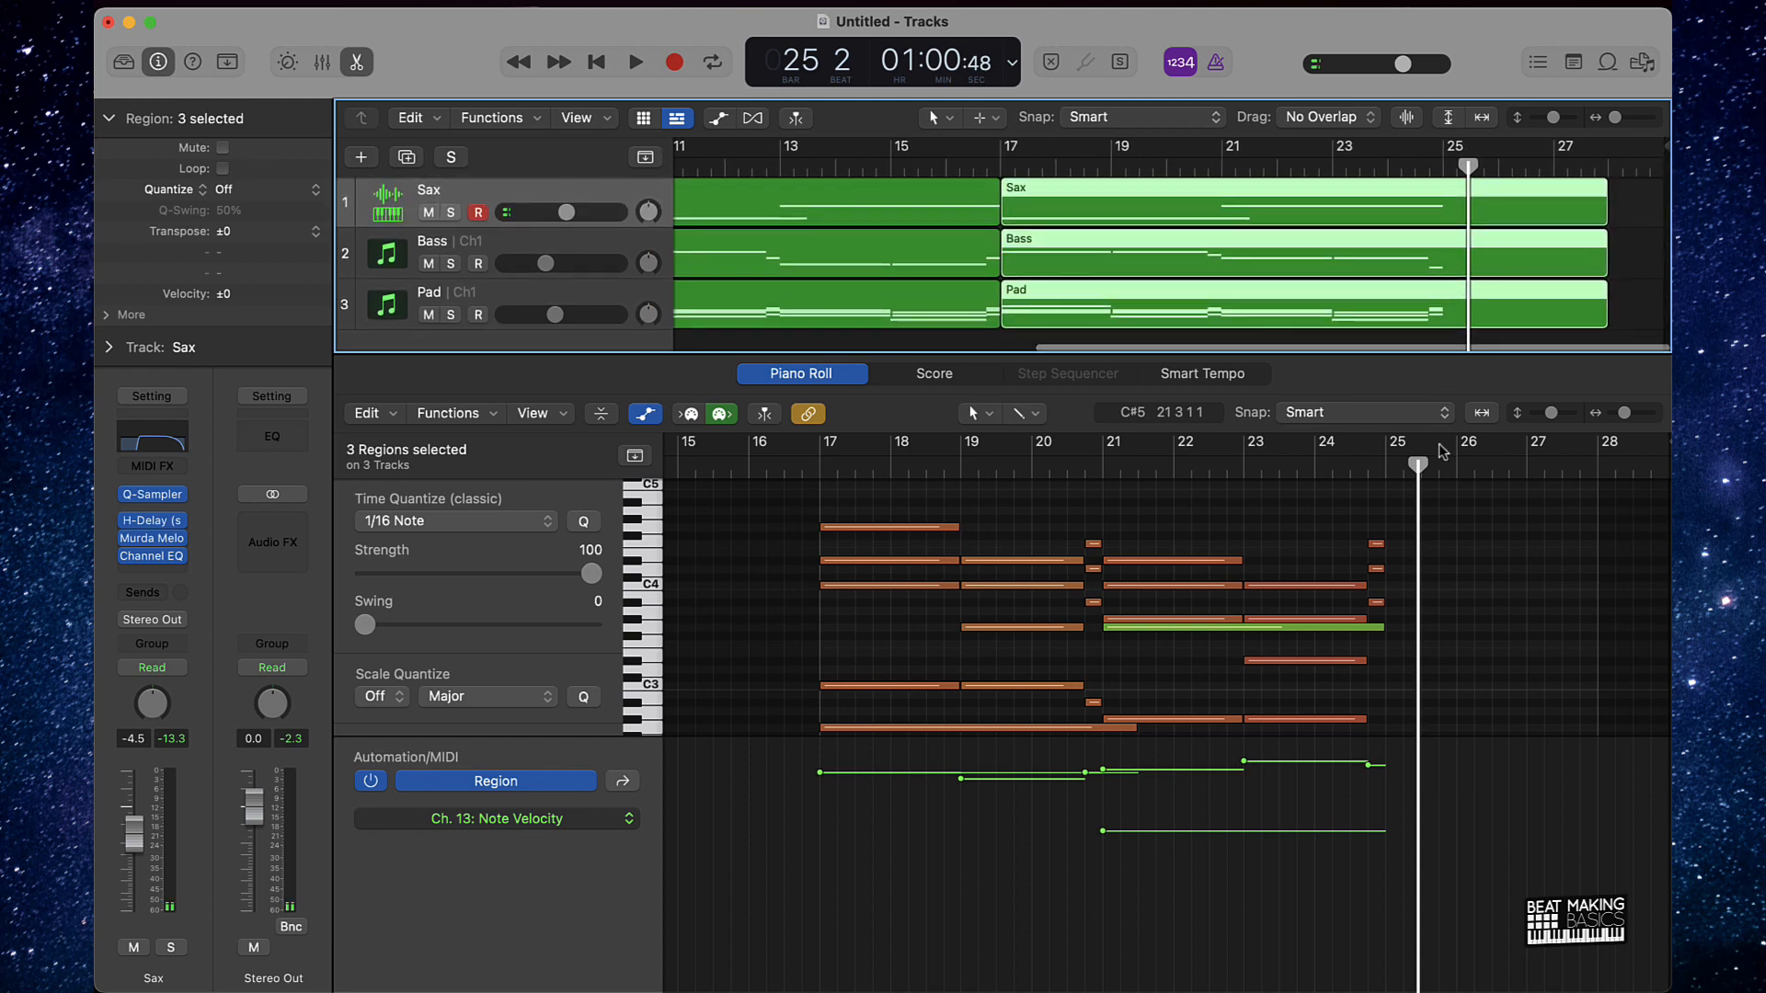
Play the ending from bar 24, isolate the third Pad region's notes and select its last three-note chord.
{"action": "double_click", "coordinate": [1306, 475]}
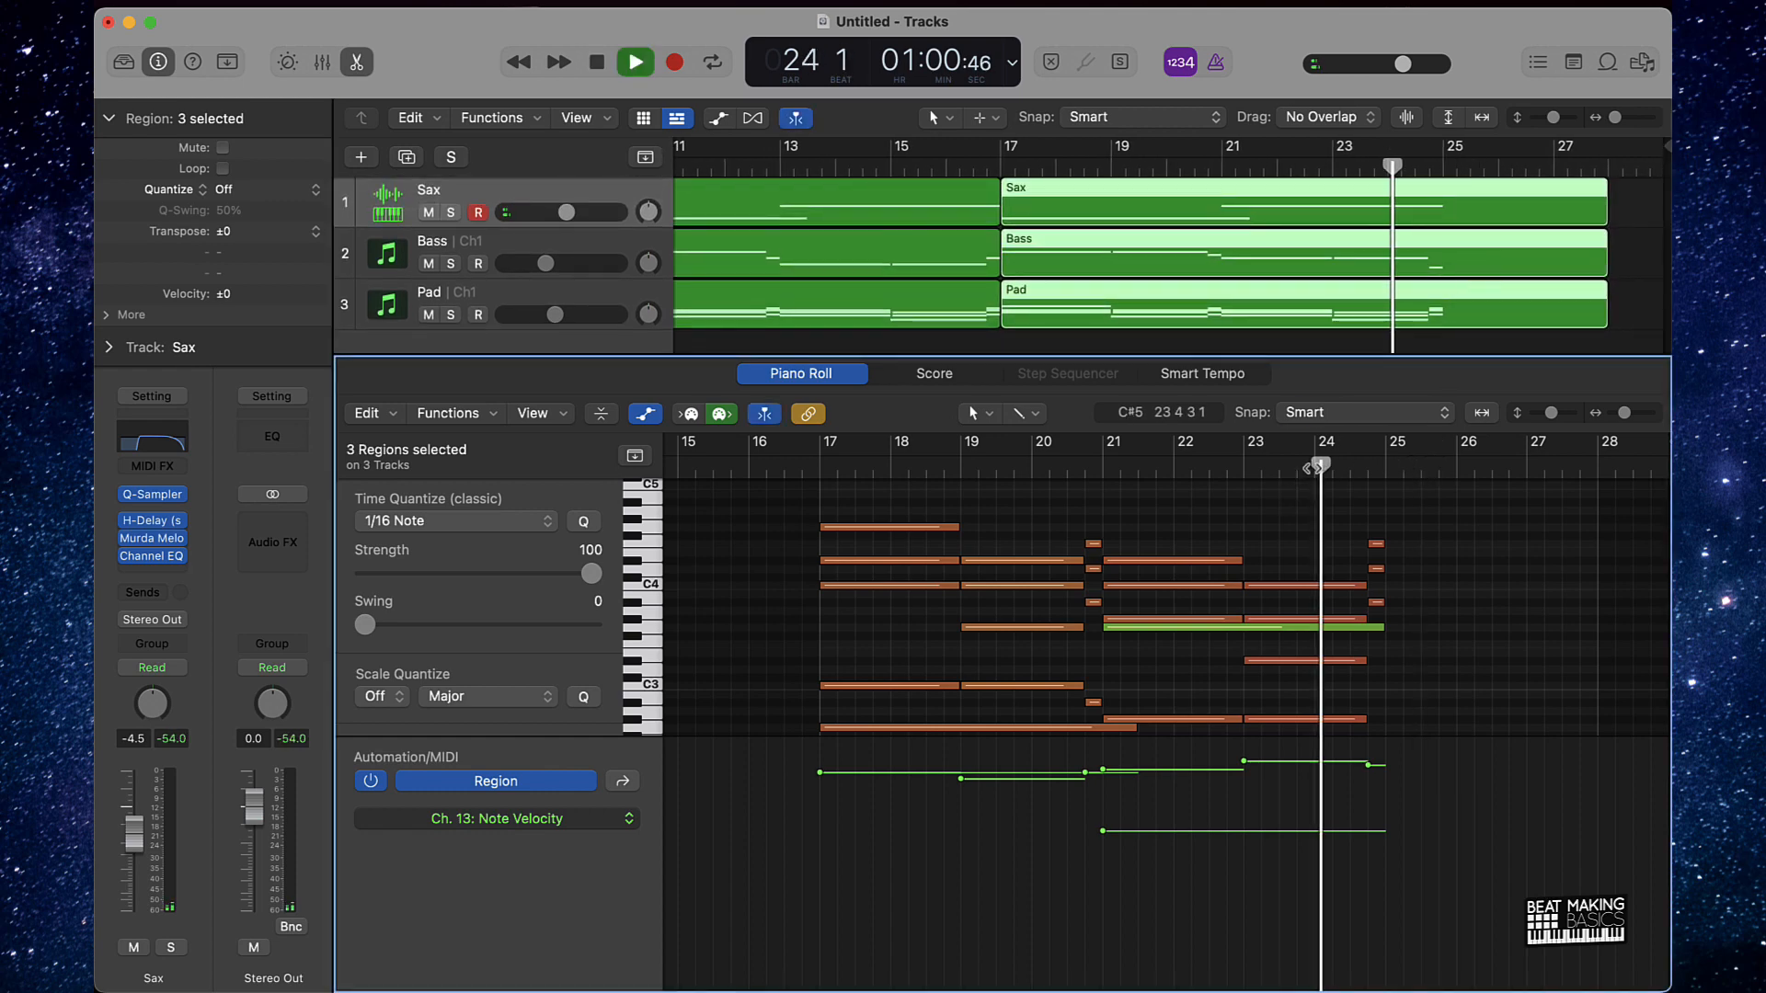
{"action": "key", "text": "space"}
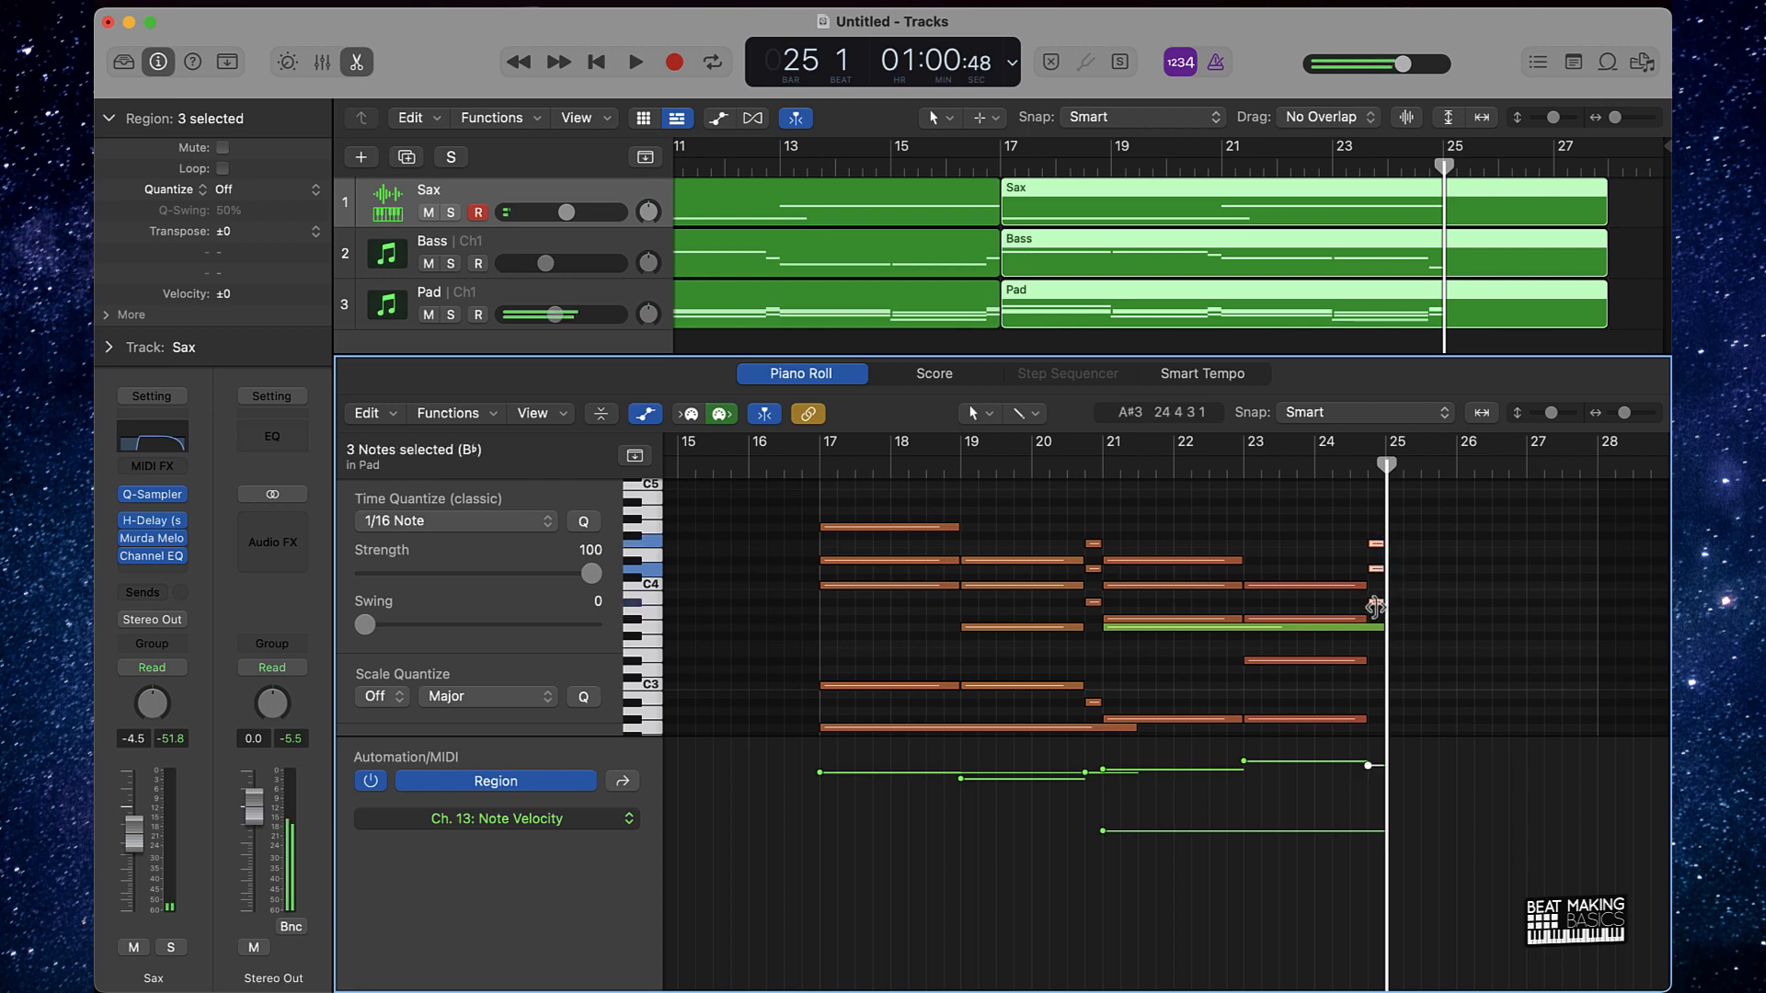
{"action": "left_click_drag", "start_coordinate": [1378, 609], "coordinate": [1400, 617]}
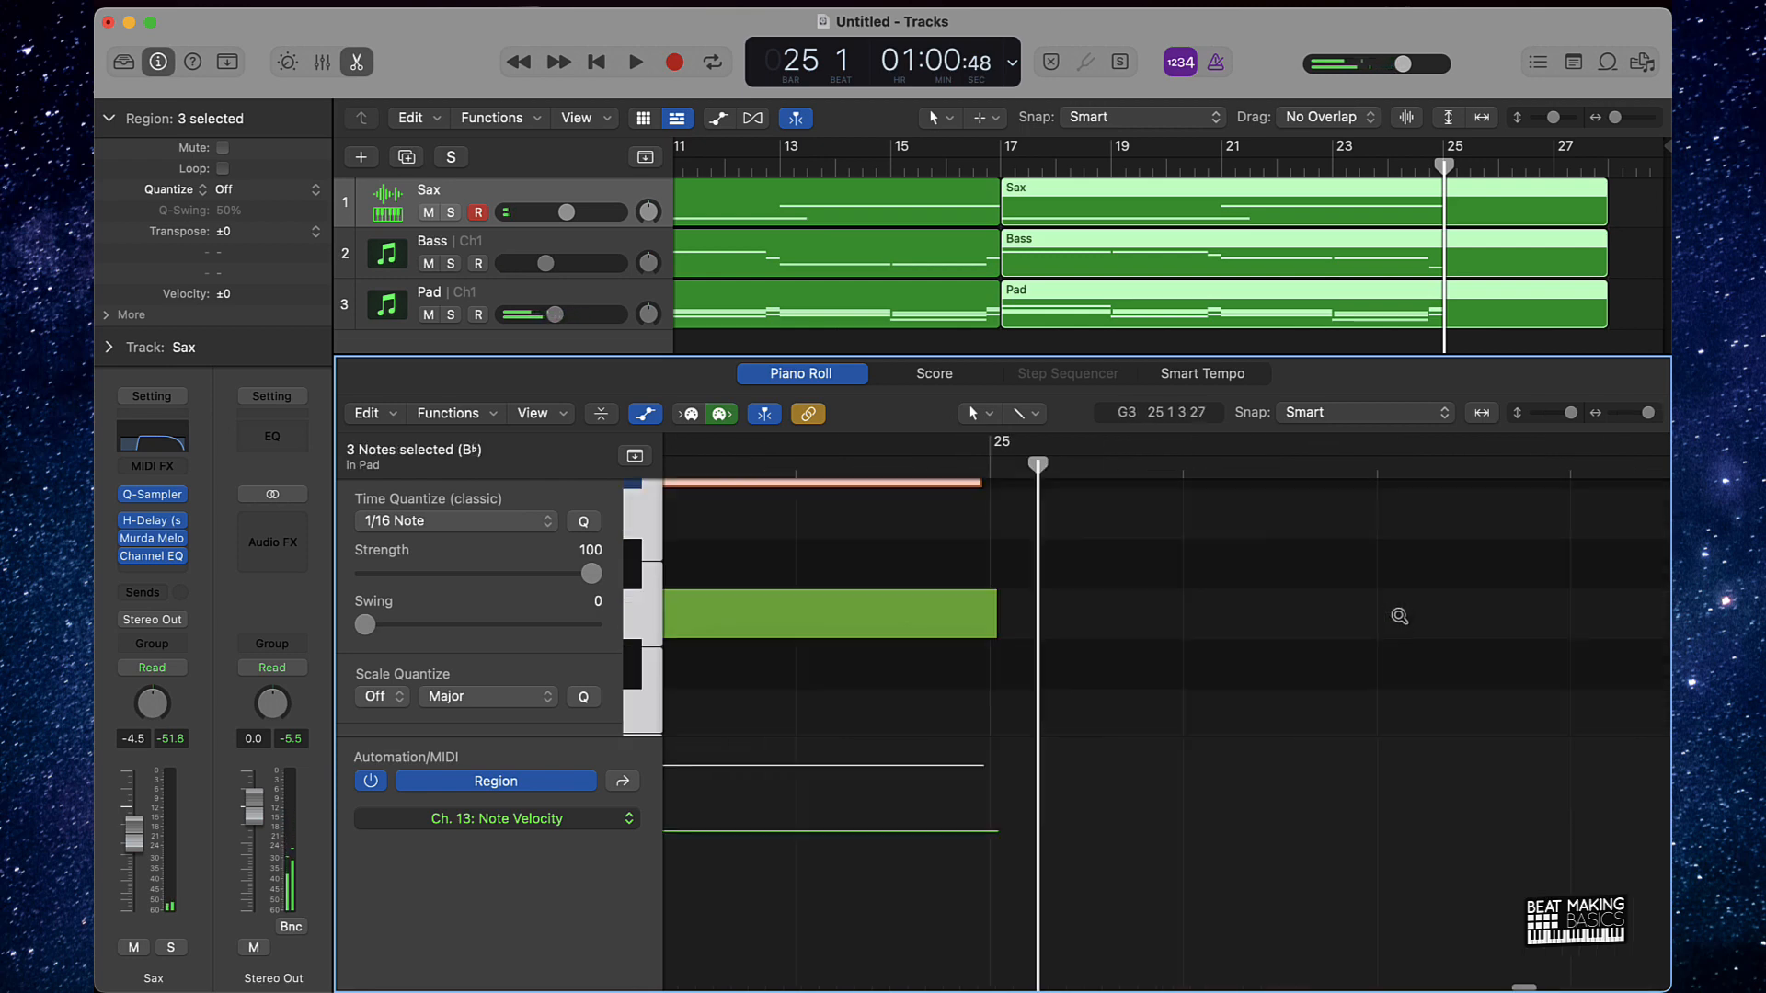
{"action": "left_click", "coordinate": [1633, 292]}
{"action": "left_click", "coordinate": [1534, 319]}
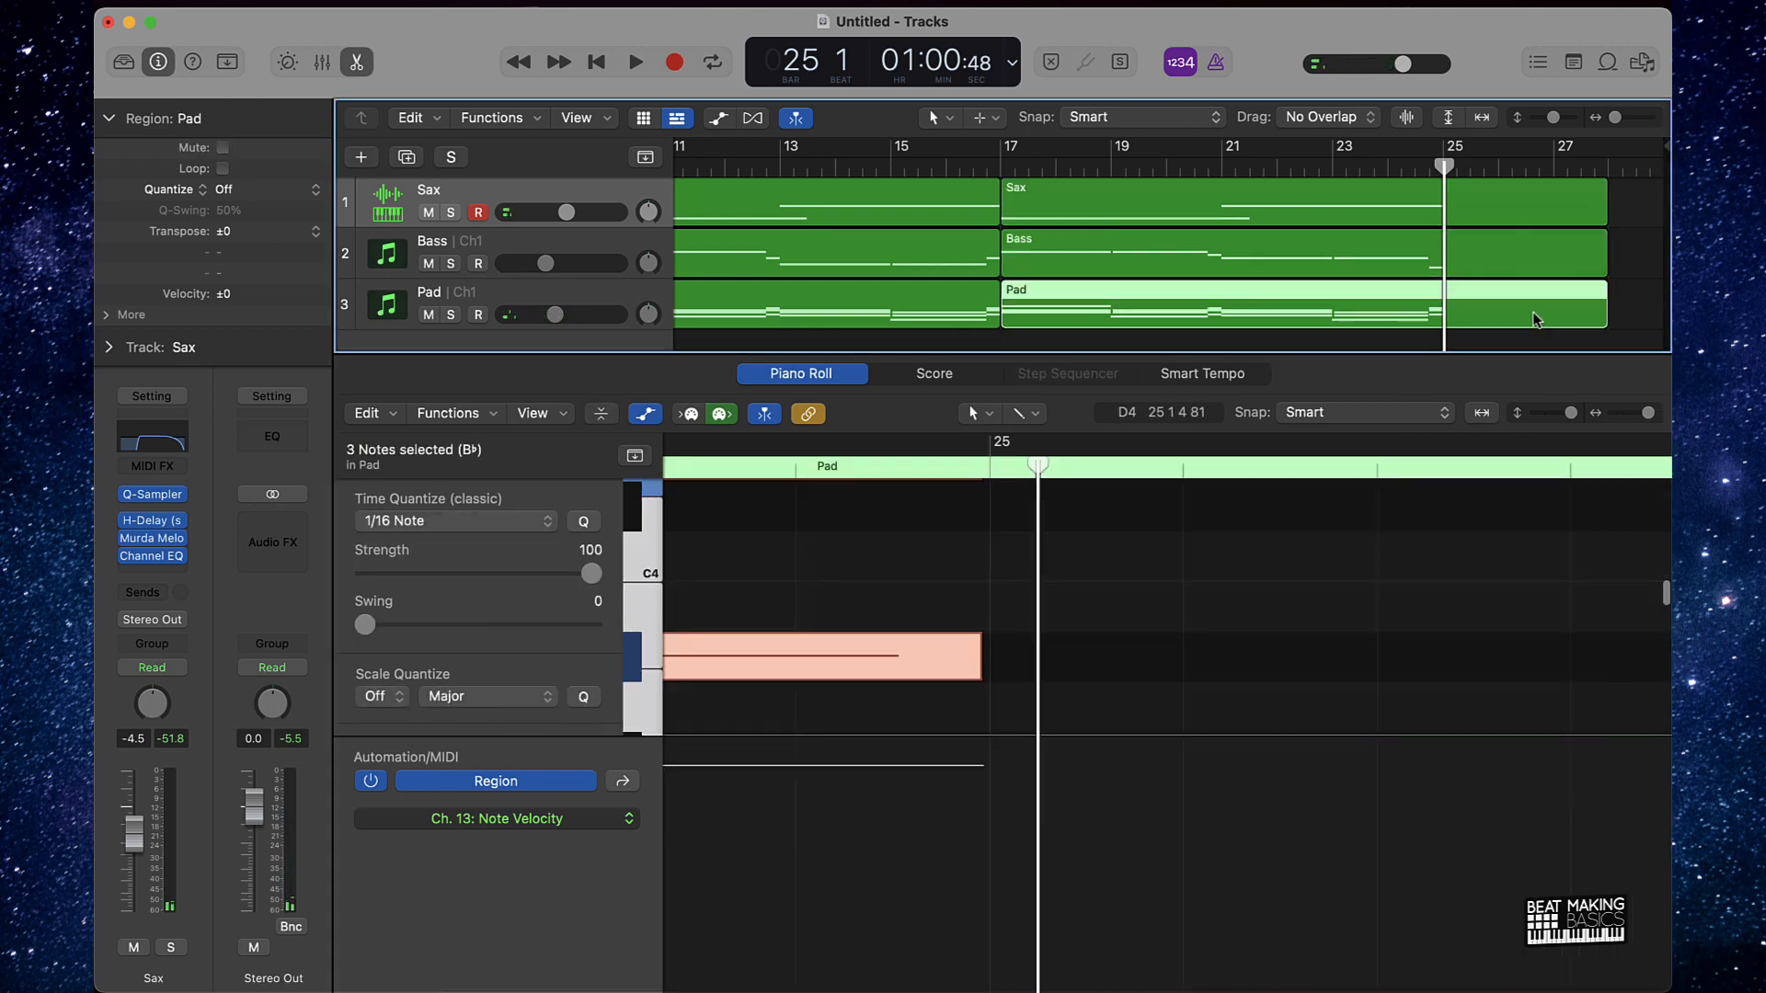
{"action": "left_click", "coordinate": [1158, 550]}
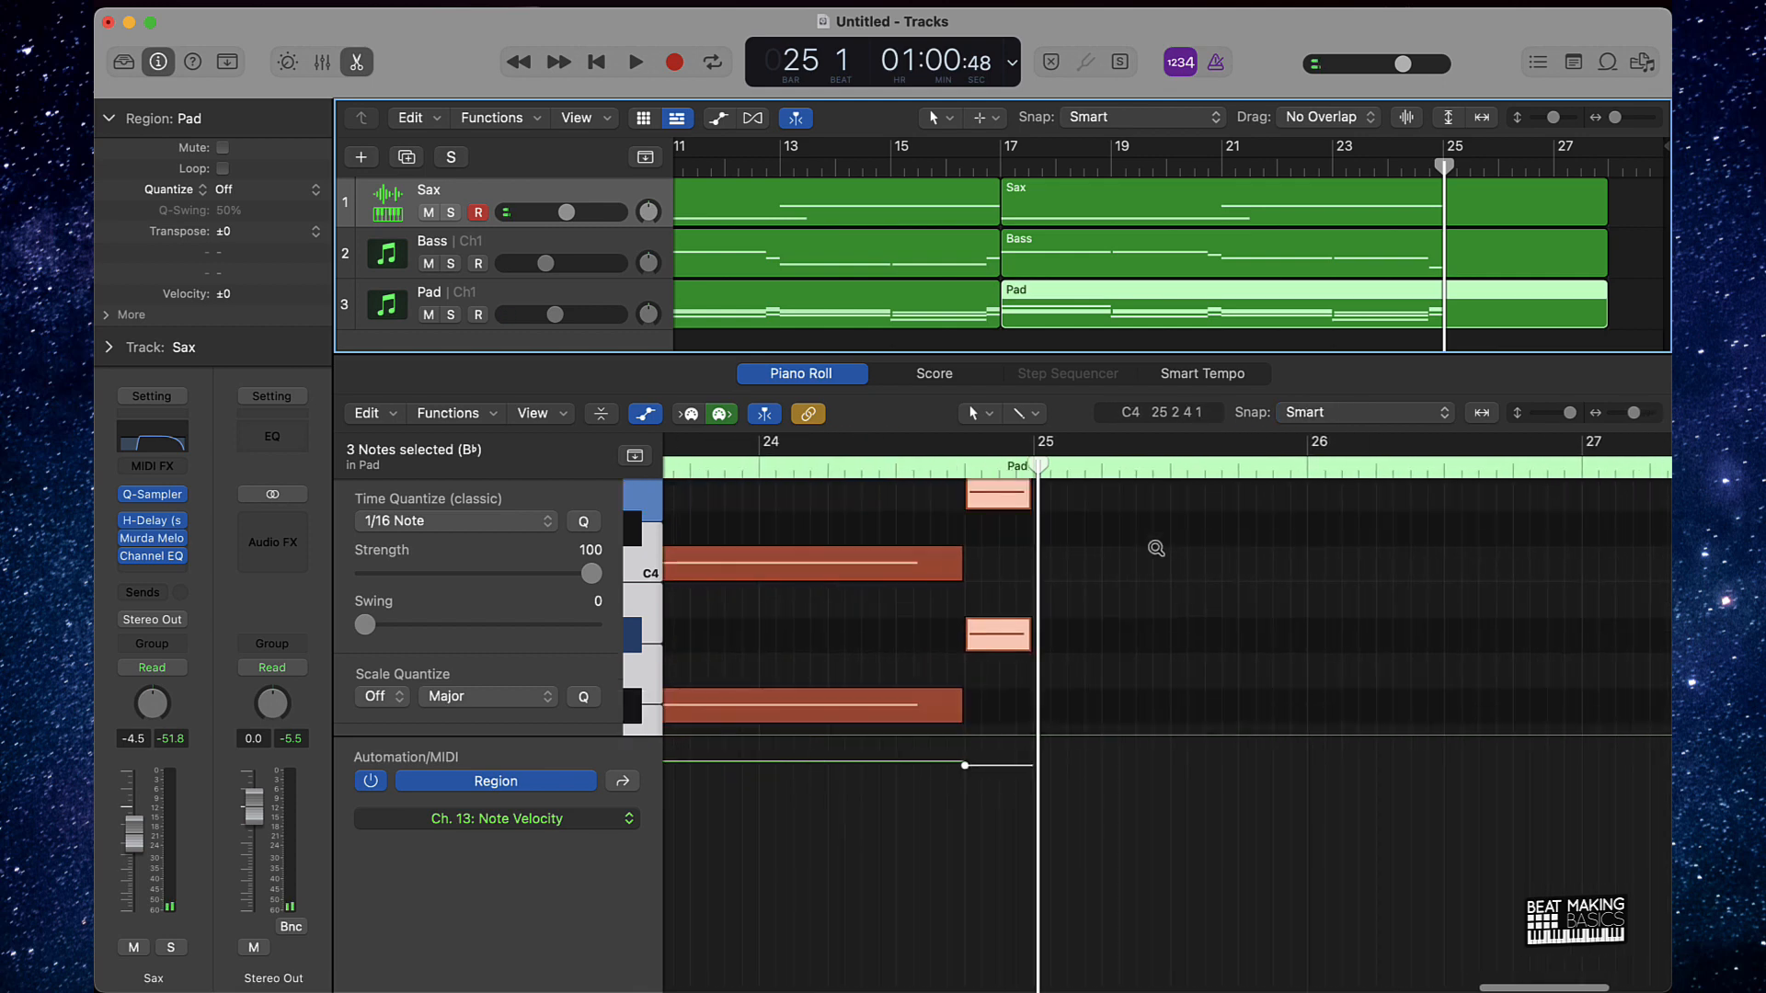
{"action": "left_click", "coordinate": [999, 632]}
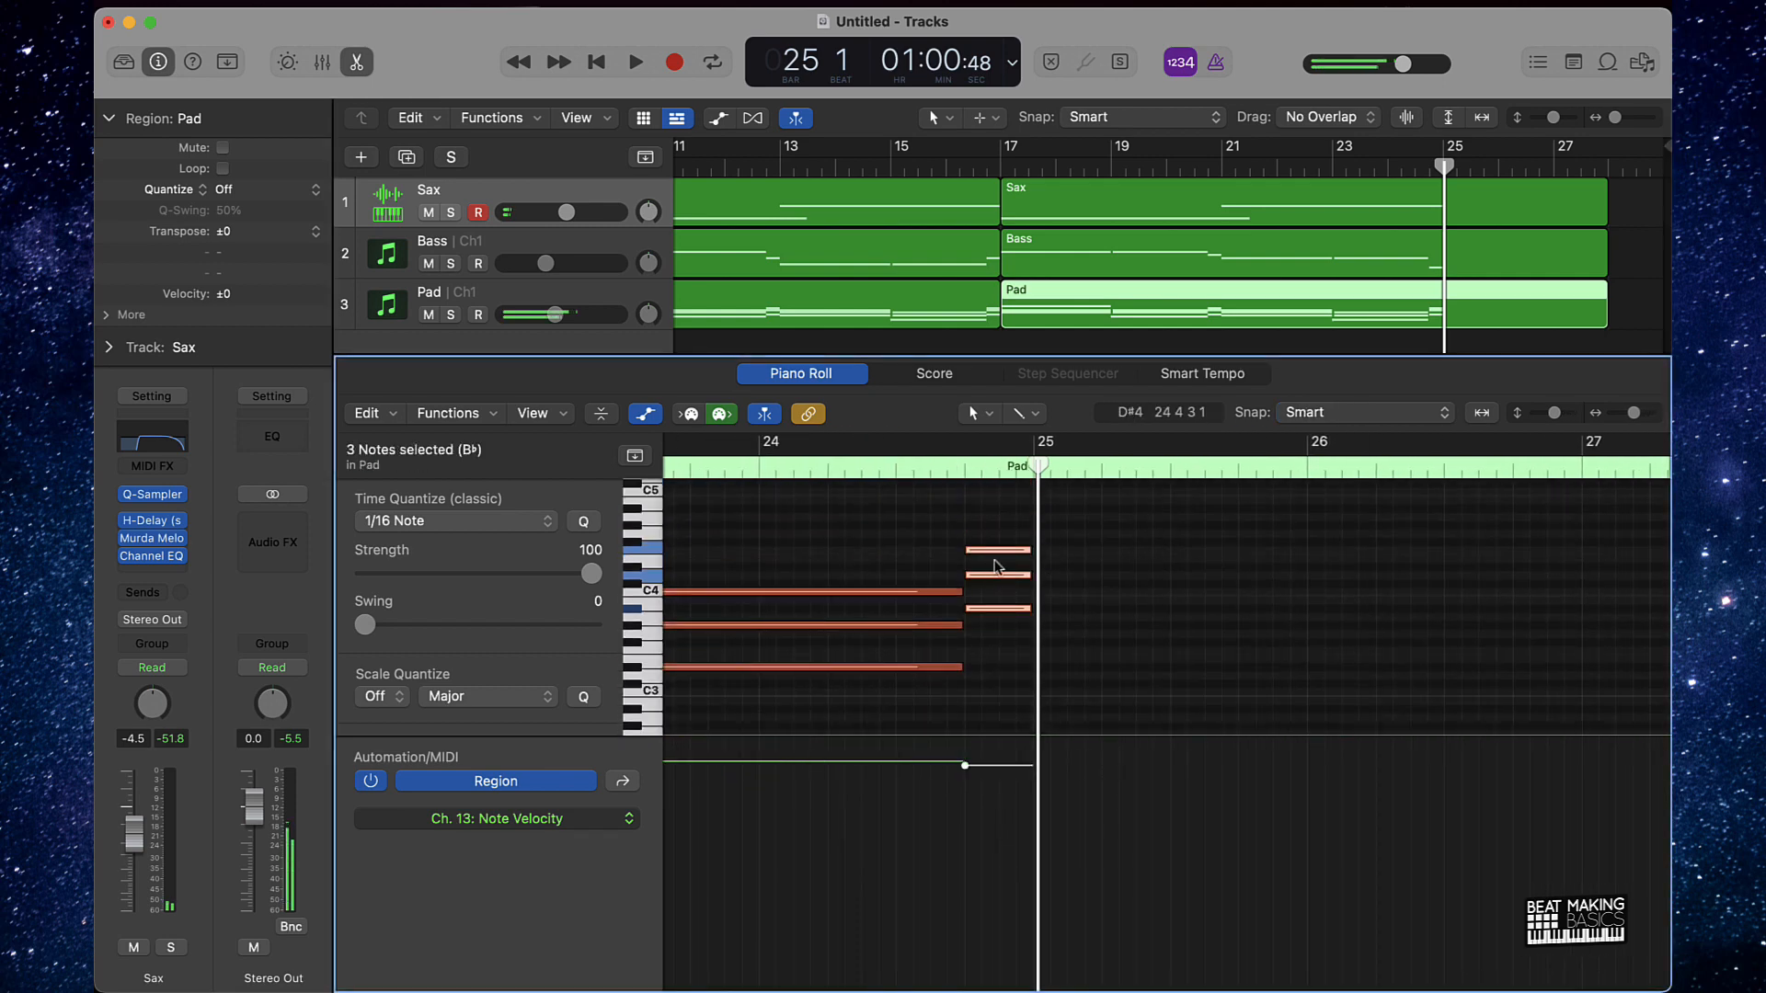
Add a closing C minor chord at bar 25 of the third Pad region, extend it to mid-bar 26 and play it.
{"action": "left_click_drag", "start_coordinate": [899, 551], "coordinate": [899, 681]}
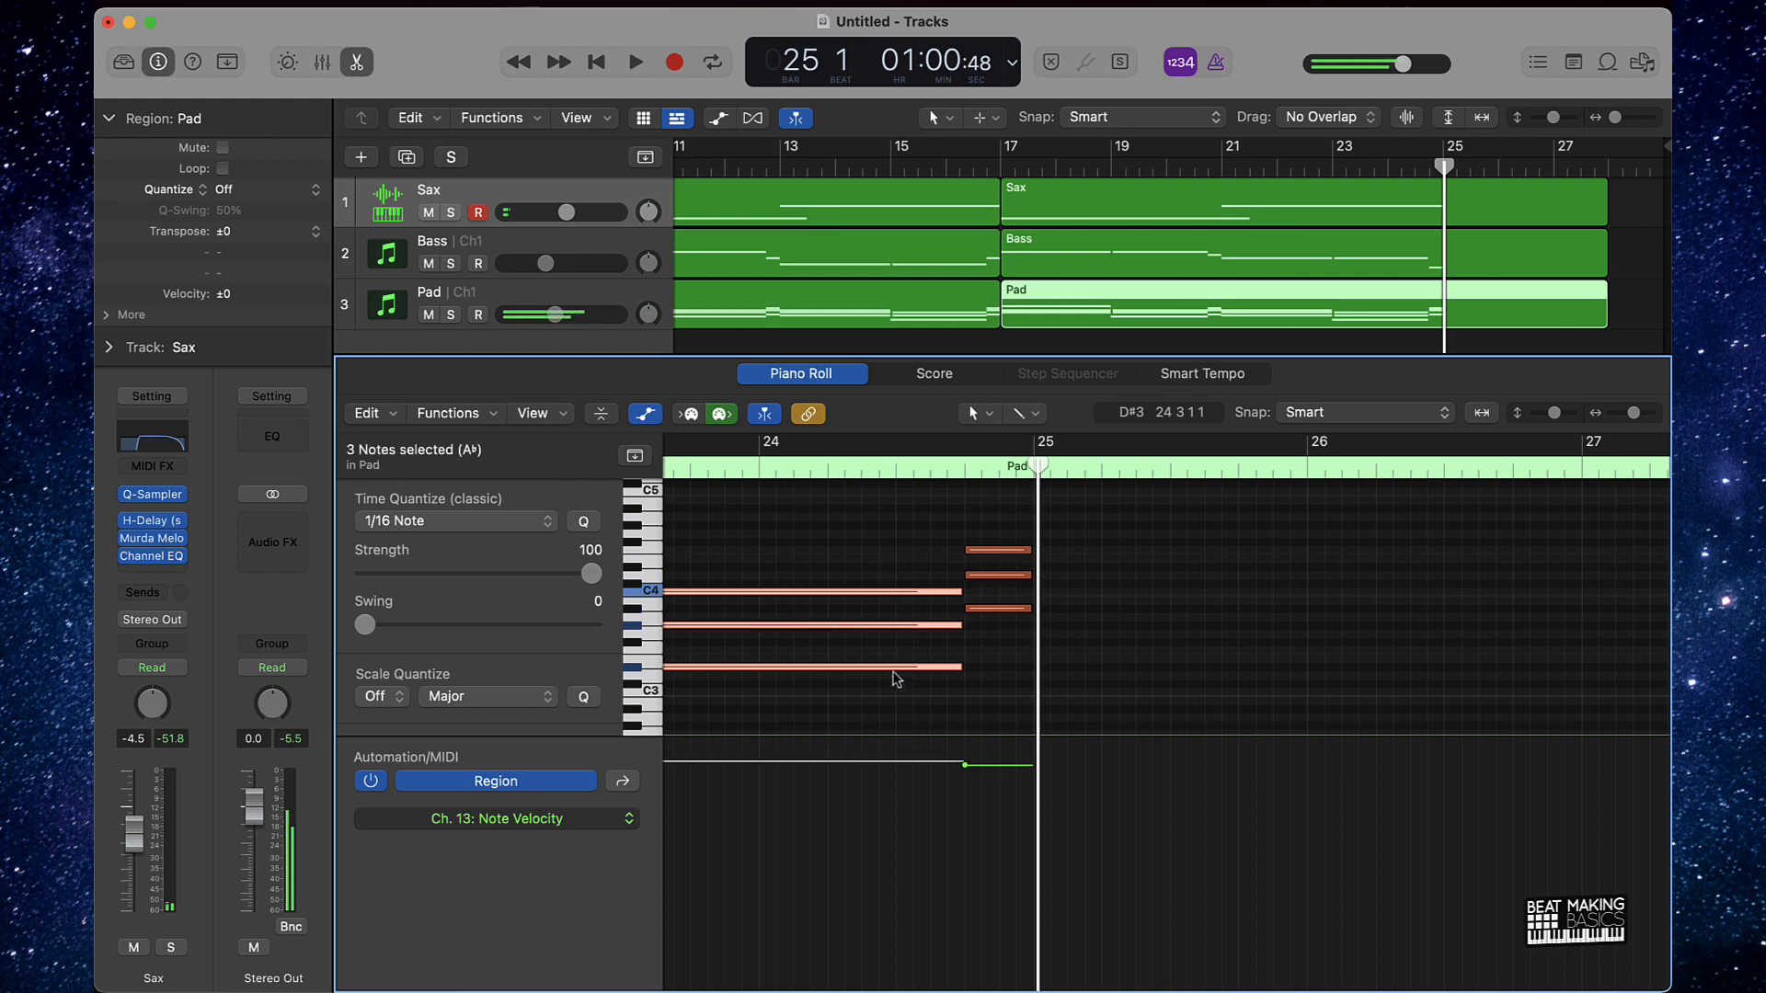
{"action": "left_click", "coordinate": [981, 646]}
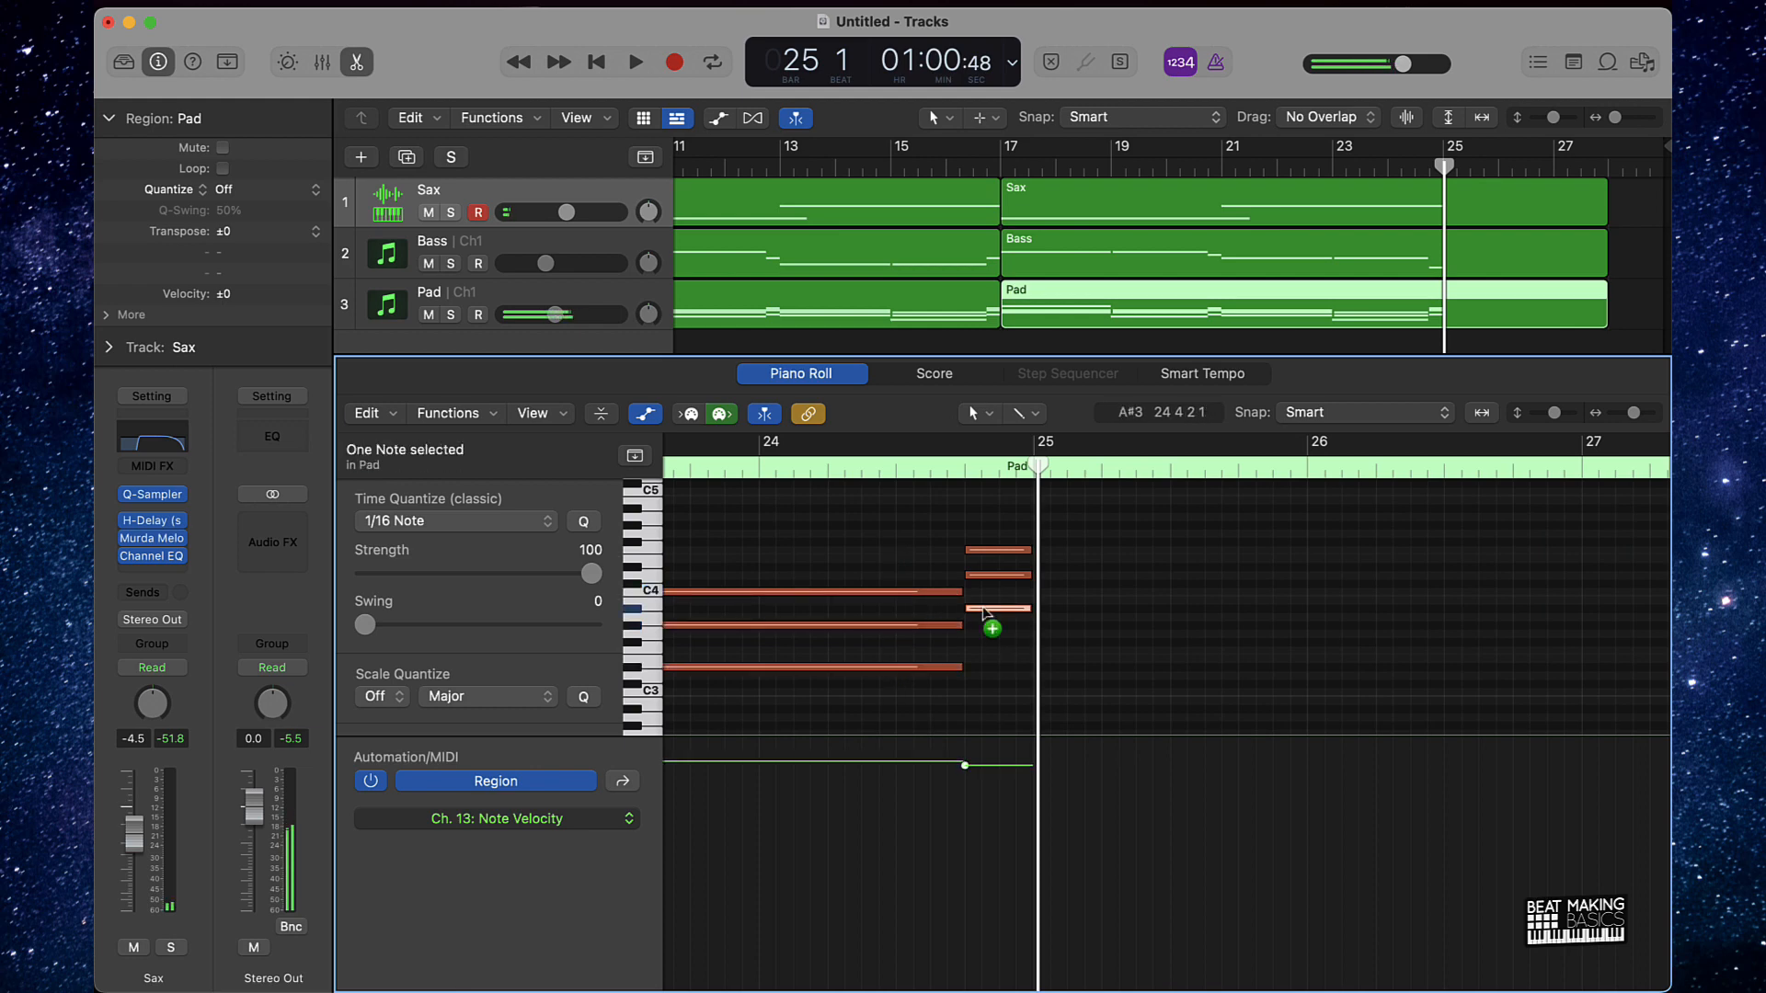
{"action": "left_click_drag", "start_coordinate": [984, 613], "coordinate": [1079, 638]}
{"action": "left_click", "coordinate": [999, 550]}
{"action": "left_click_drag", "start_coordinate": [1000, 557], "coordinate": [1071, 571]}
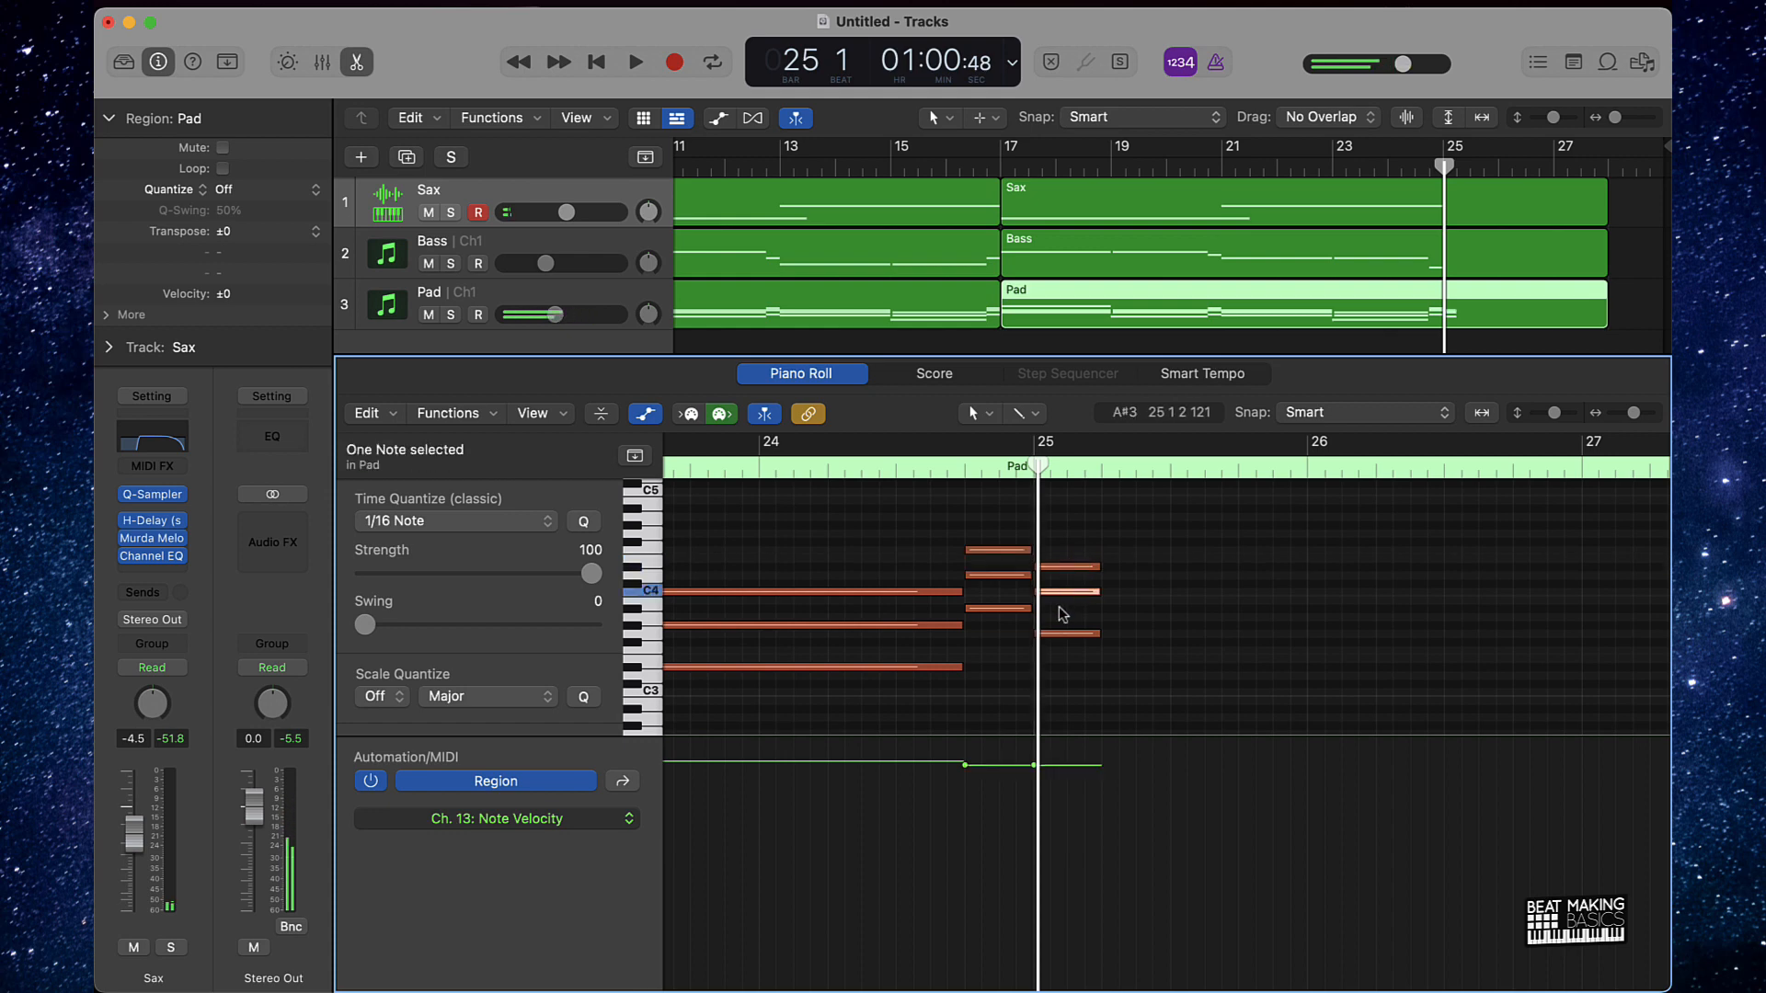
{"action": "left_click_drag", "start_coordinate": [1120, 544], "coordinate": [1065, 684]}
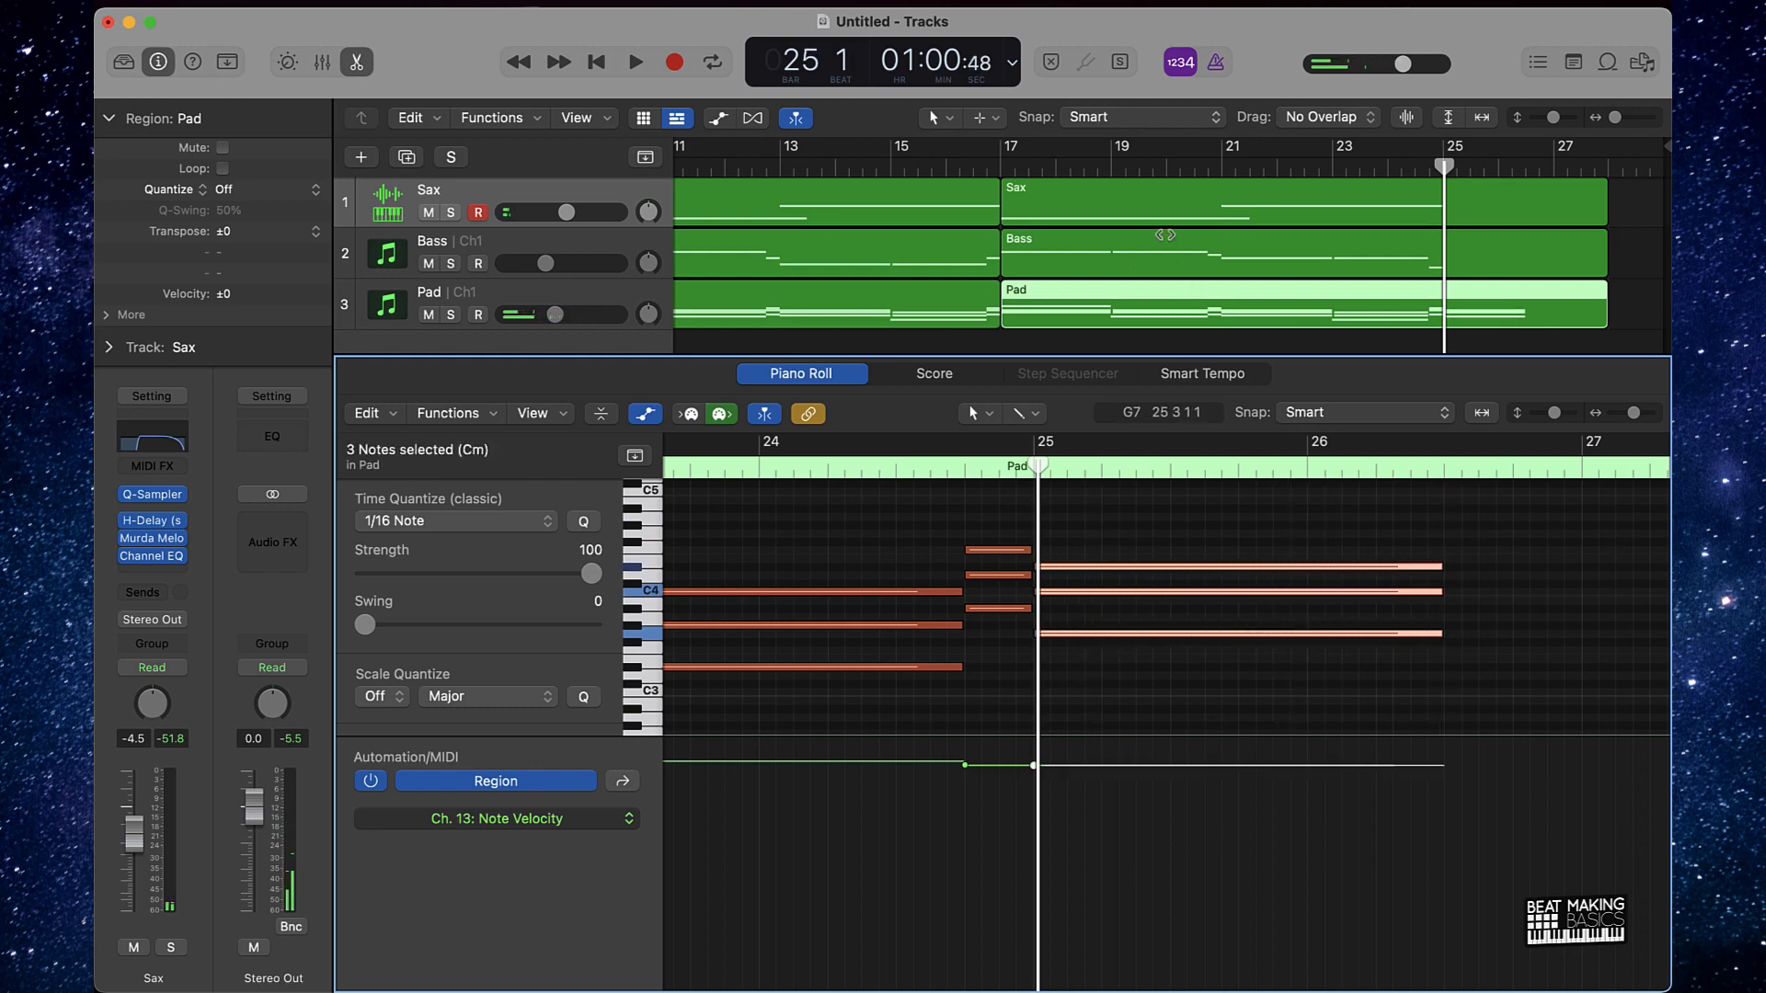
{"action": "key", "text": "space"}
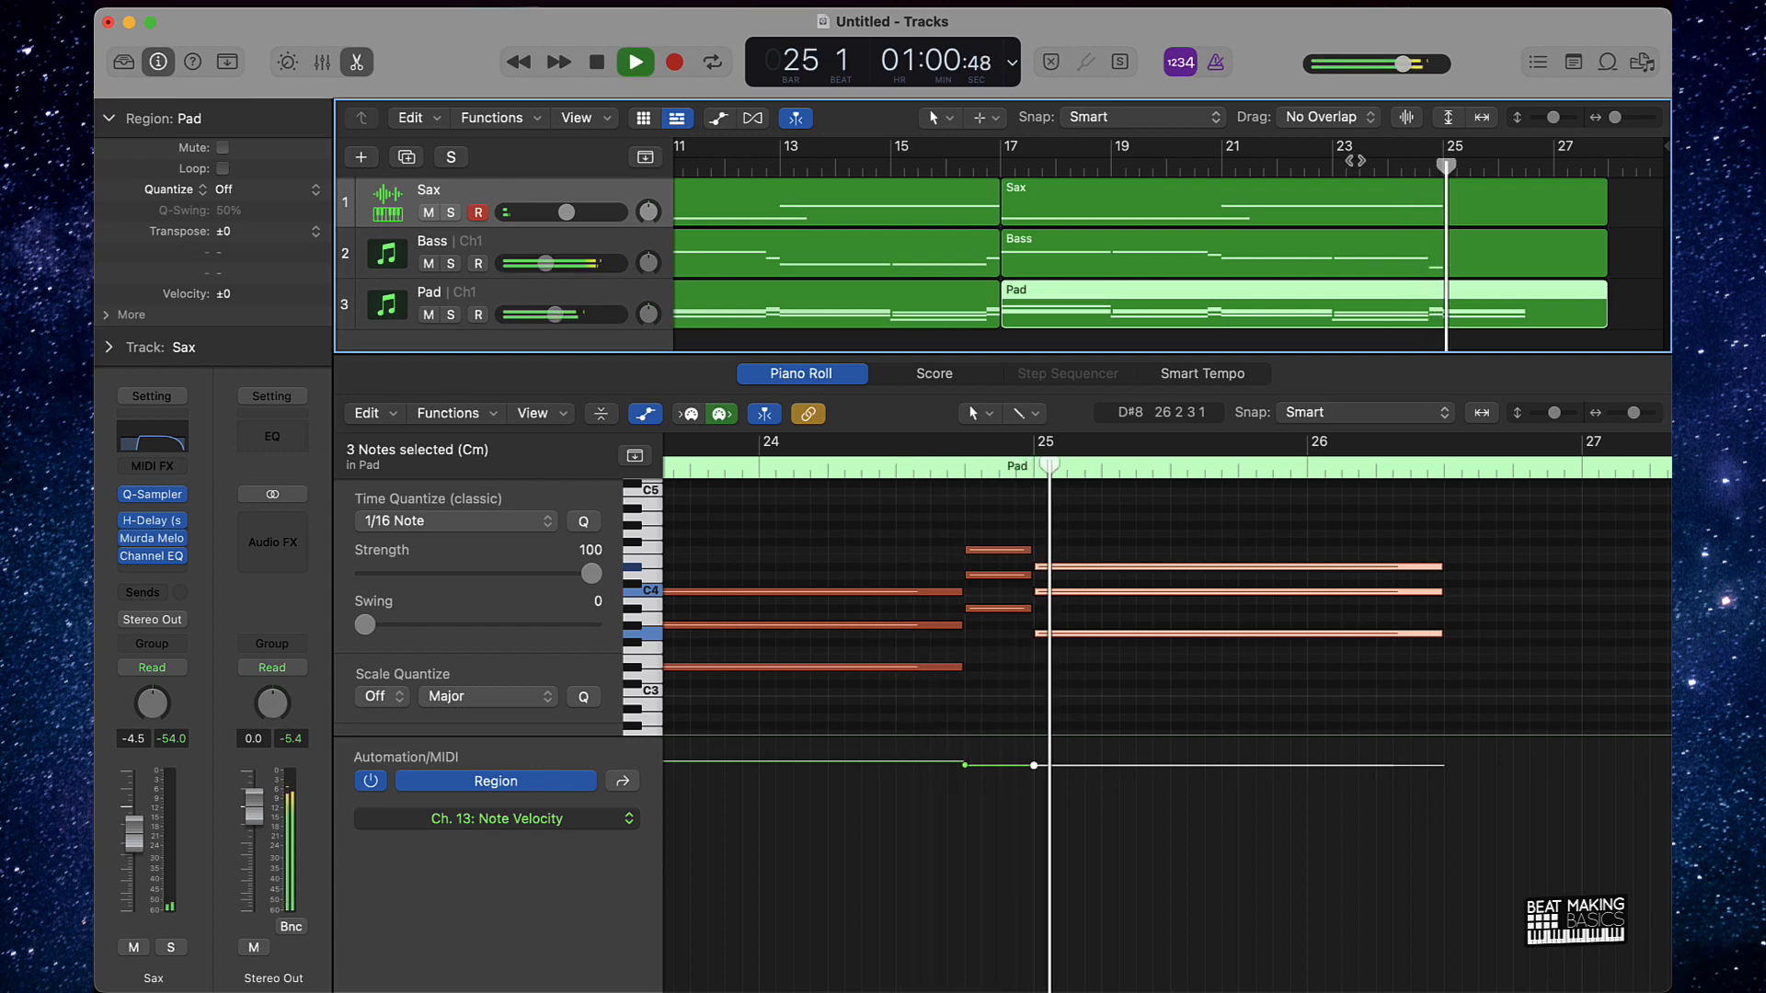
{"action": "key", "text": "space"}
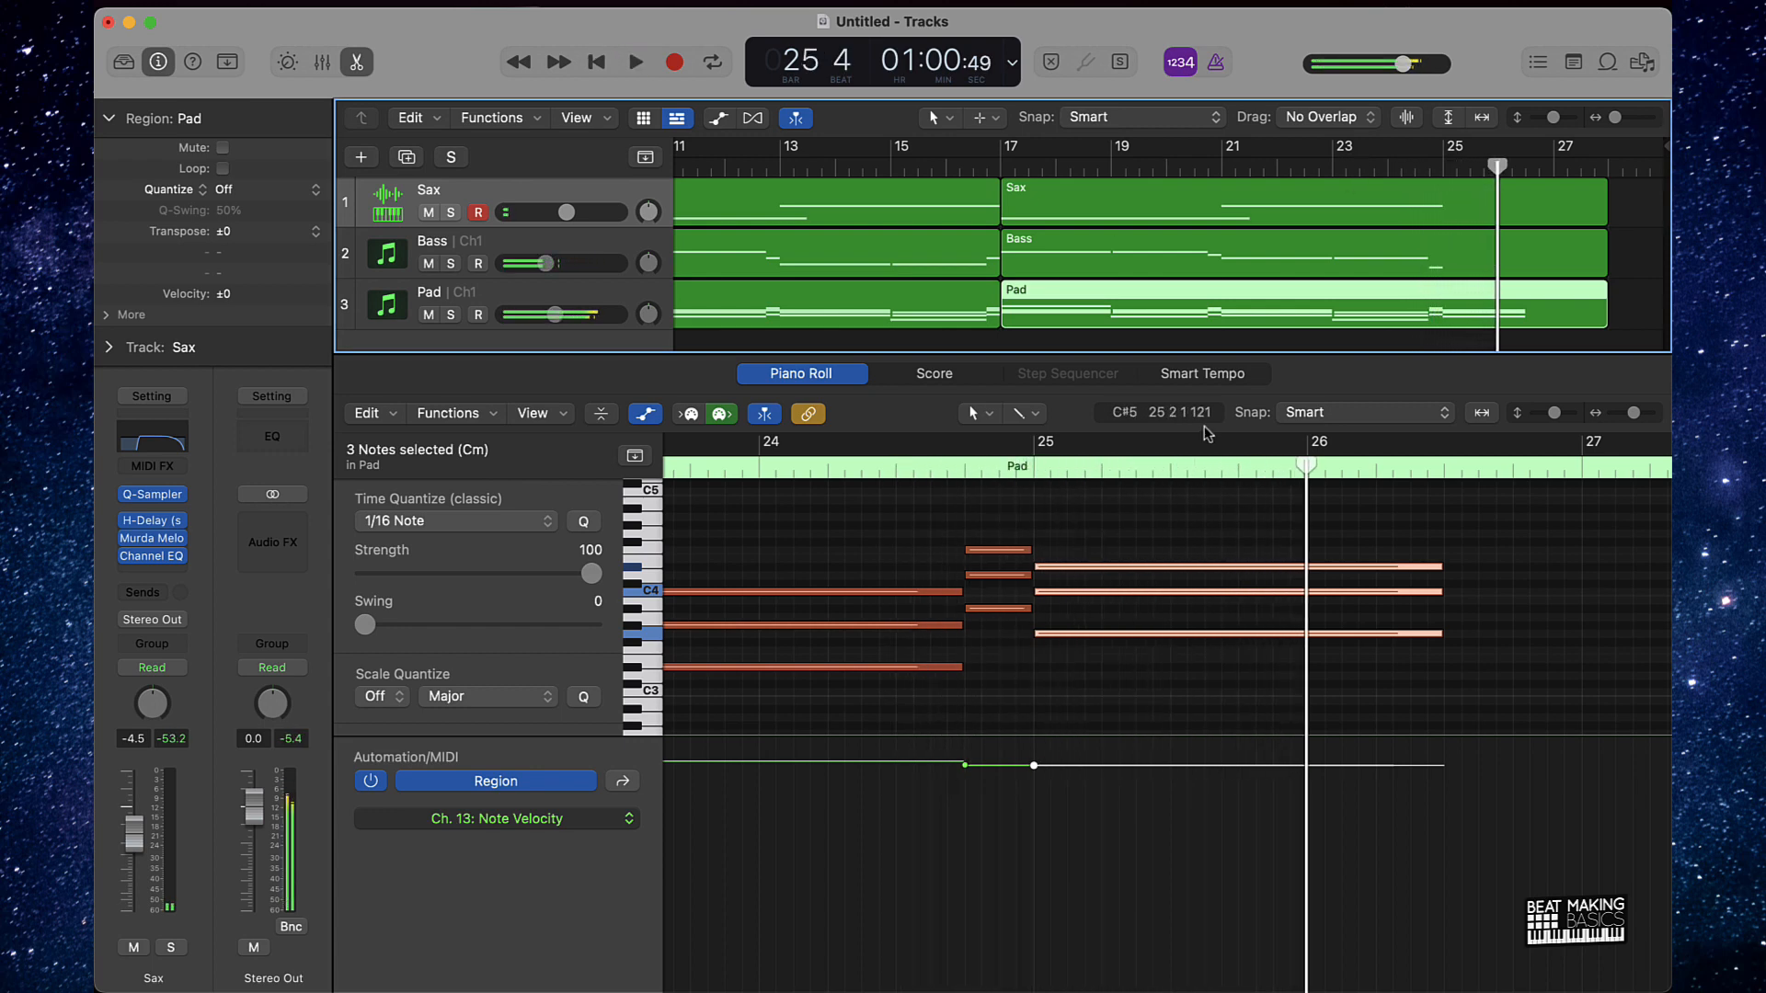
Add a long closing note at bar 25 of the third Bass region, lower it to C2 and play it.
{"action": "left_click", "coordinate": [1428, 261]}
{"action": "left_click", "coordinate": [1037, 606], "text": "super"}
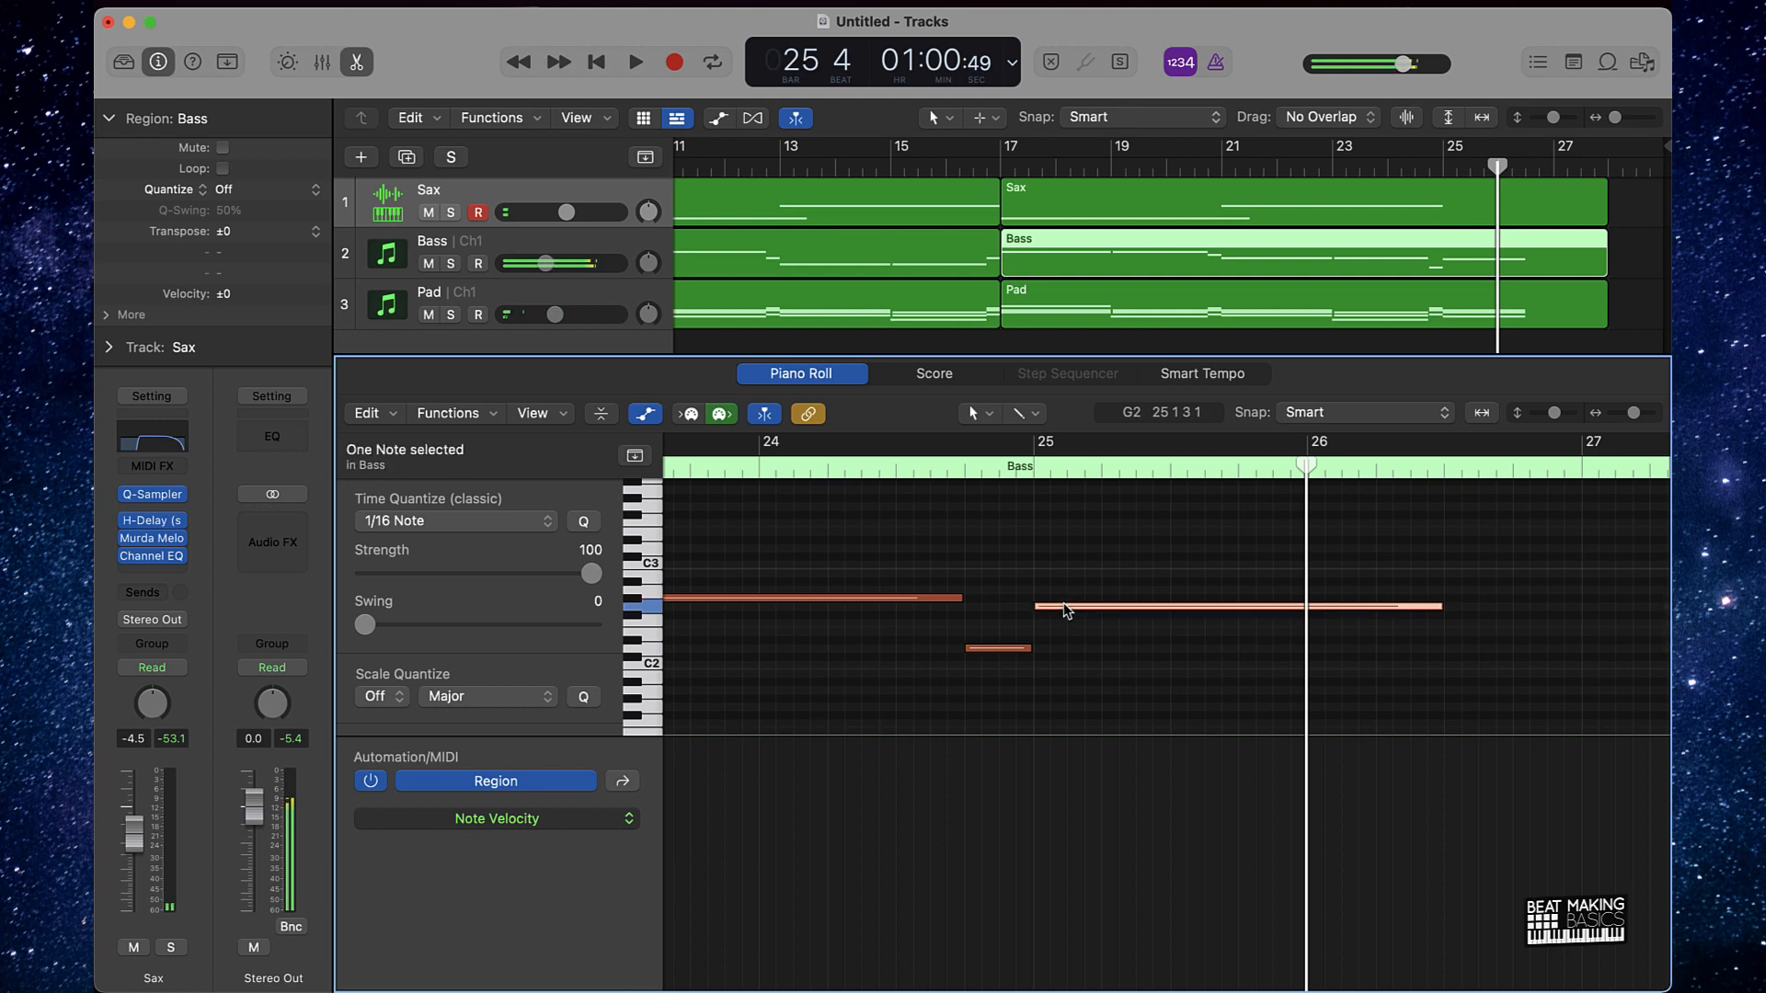
{"action": "left_click_drag", "start_coordinate": [1065, 610], "coordinate": [1070, 672]}
{"action": "key", "text": "space"}
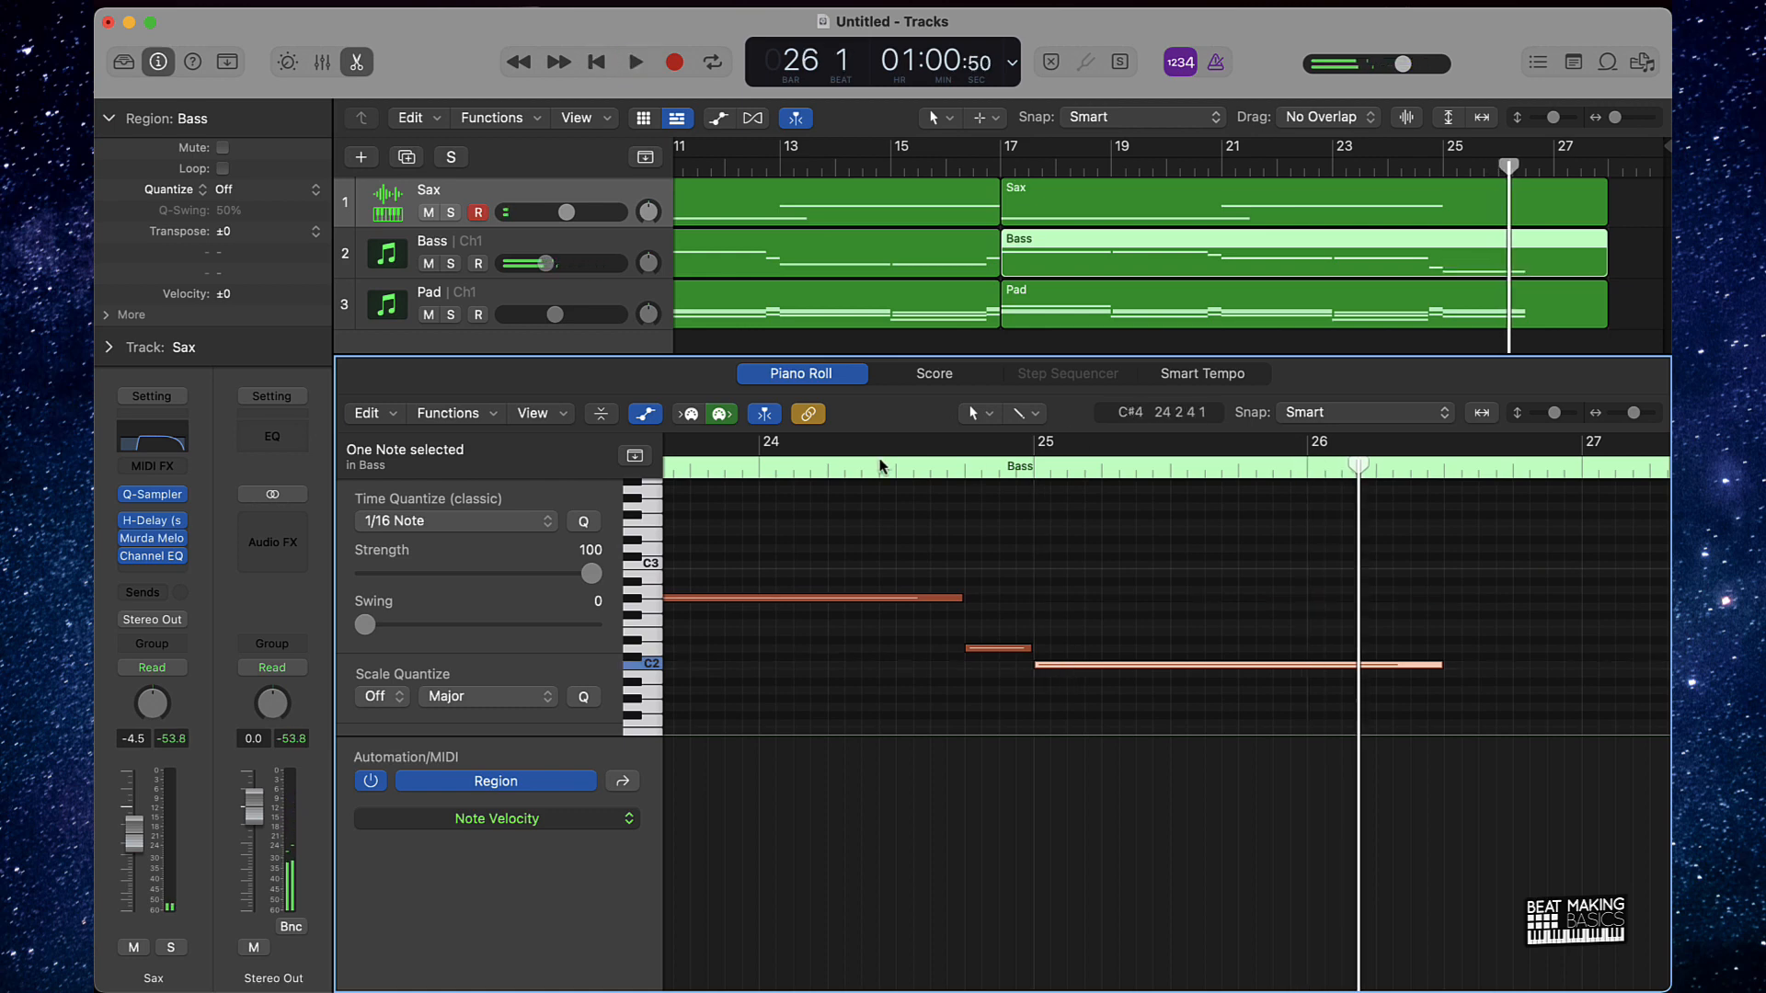
Lengthen the closing C2 Bass note to about beat 4 of bar 26 and play the ending.
{"action": "double_click", "coordinate": [880, 466]}
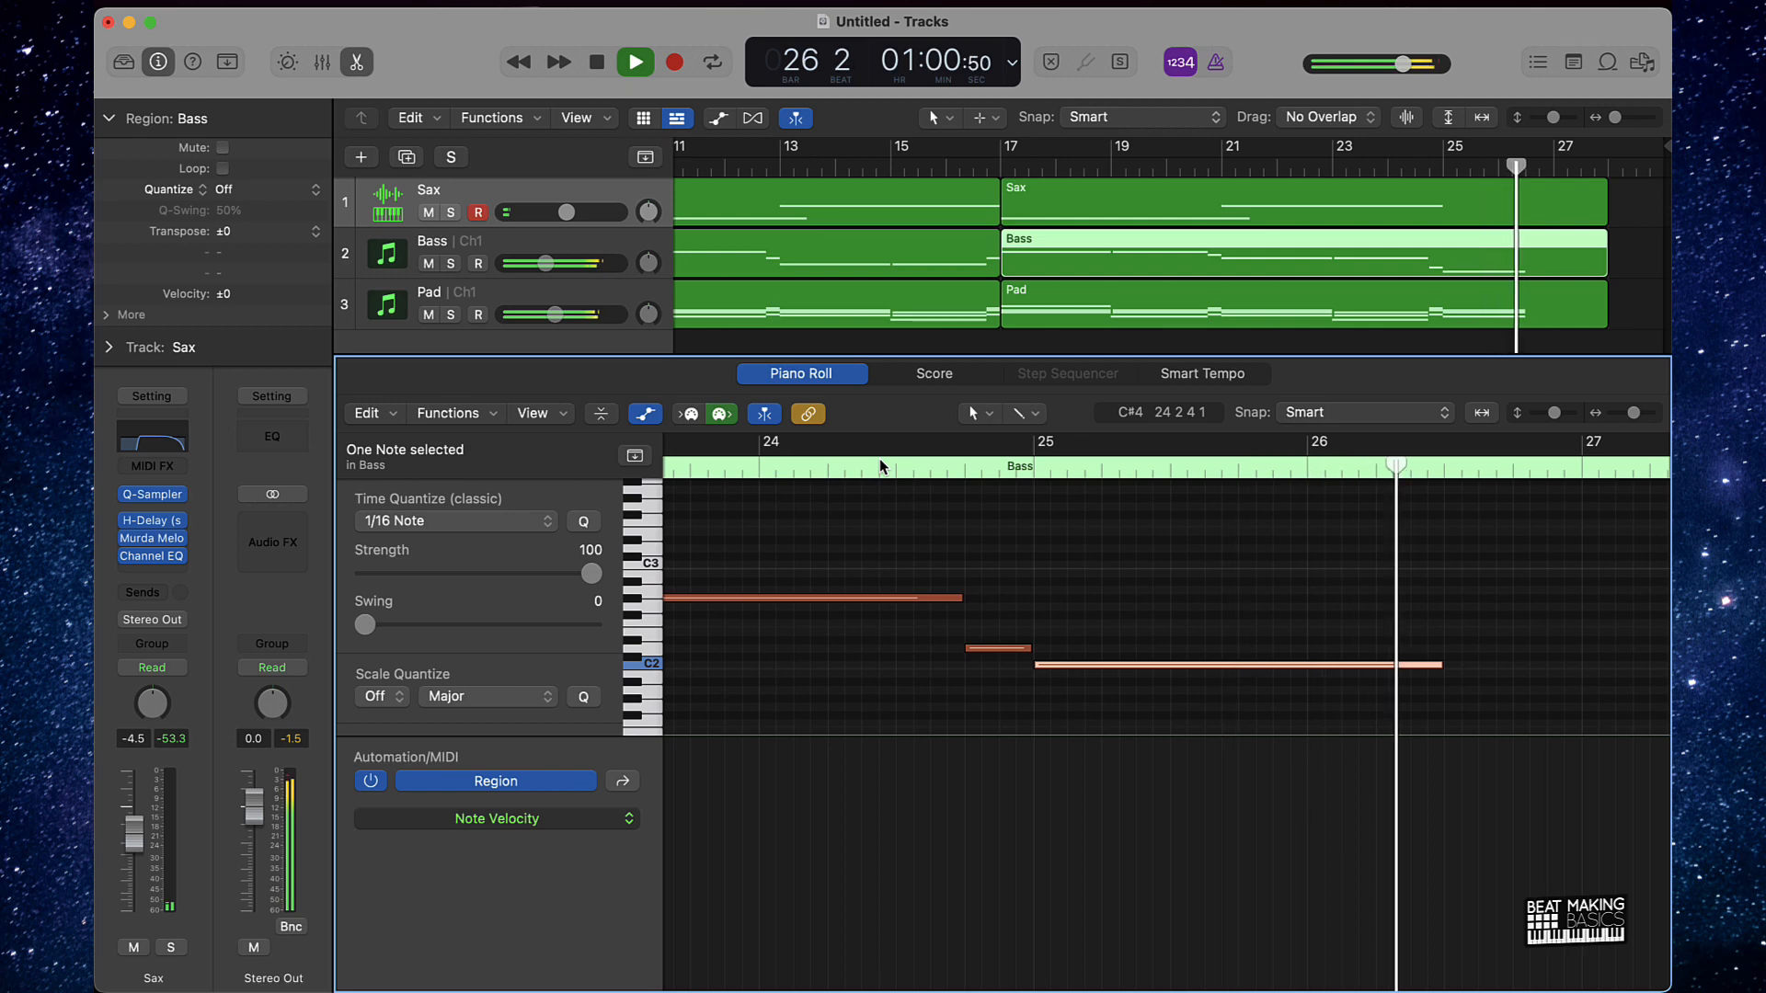
{"action": "key", "text": "space"}
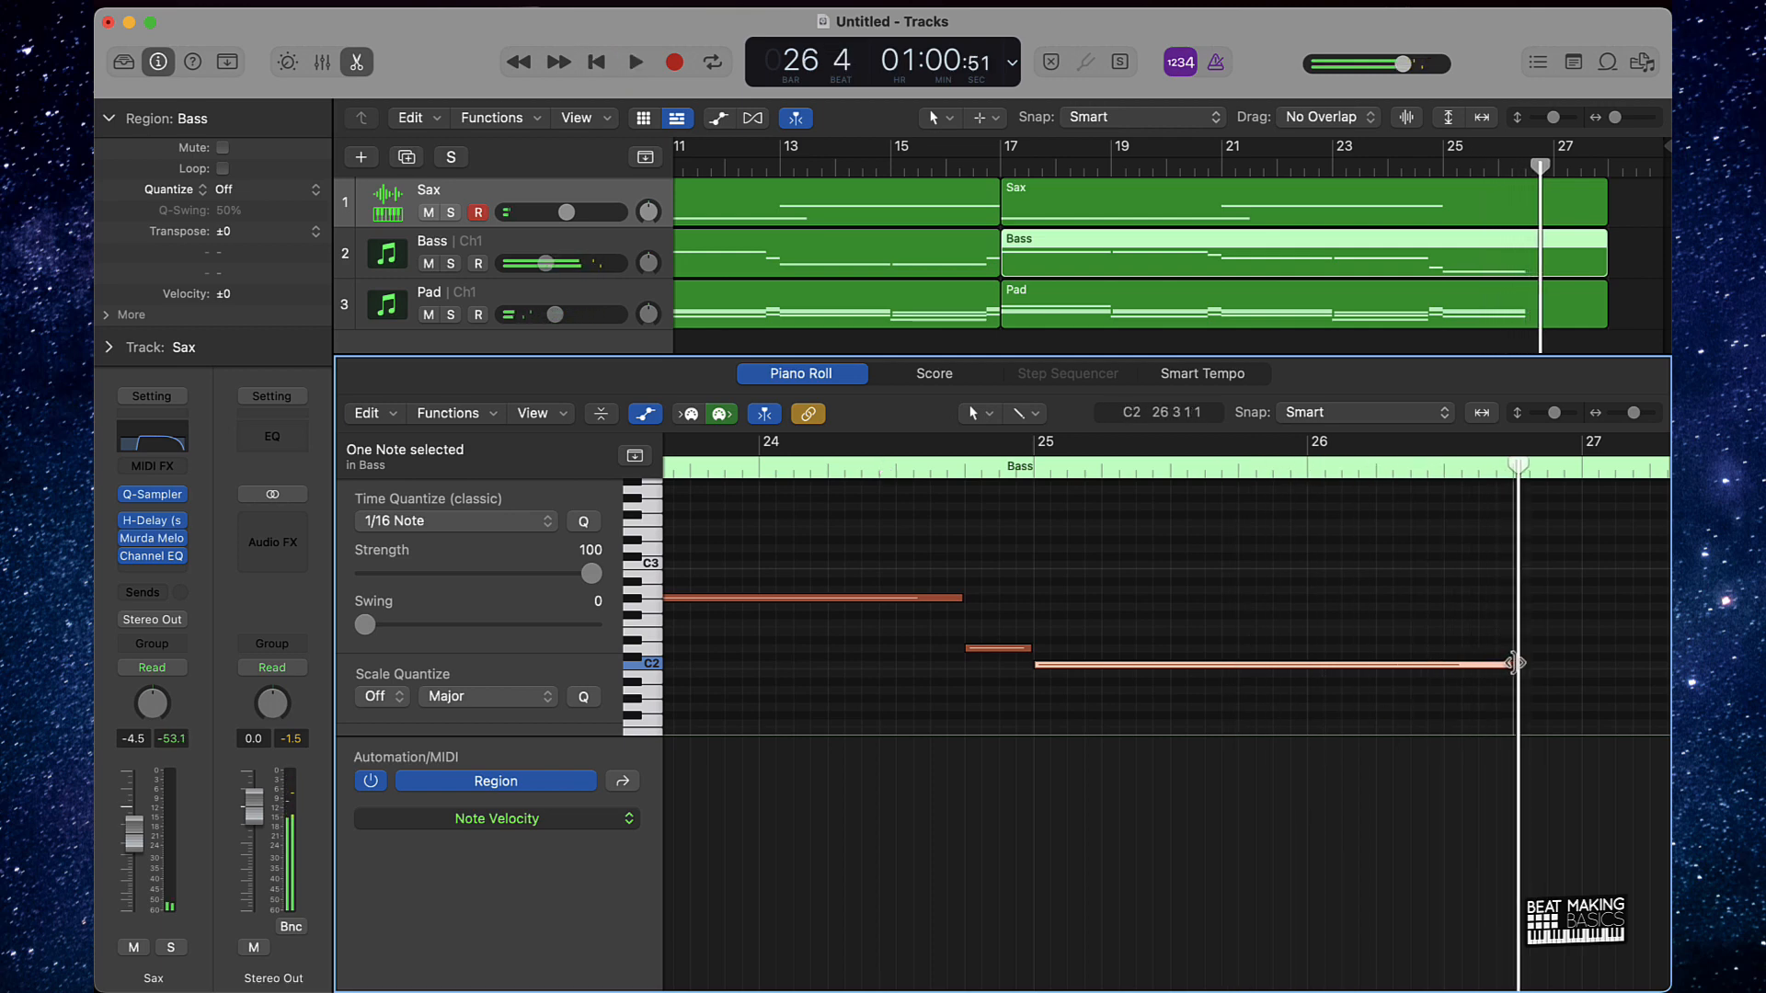
{"action": "double_click", "coordinate": [880, 471]}
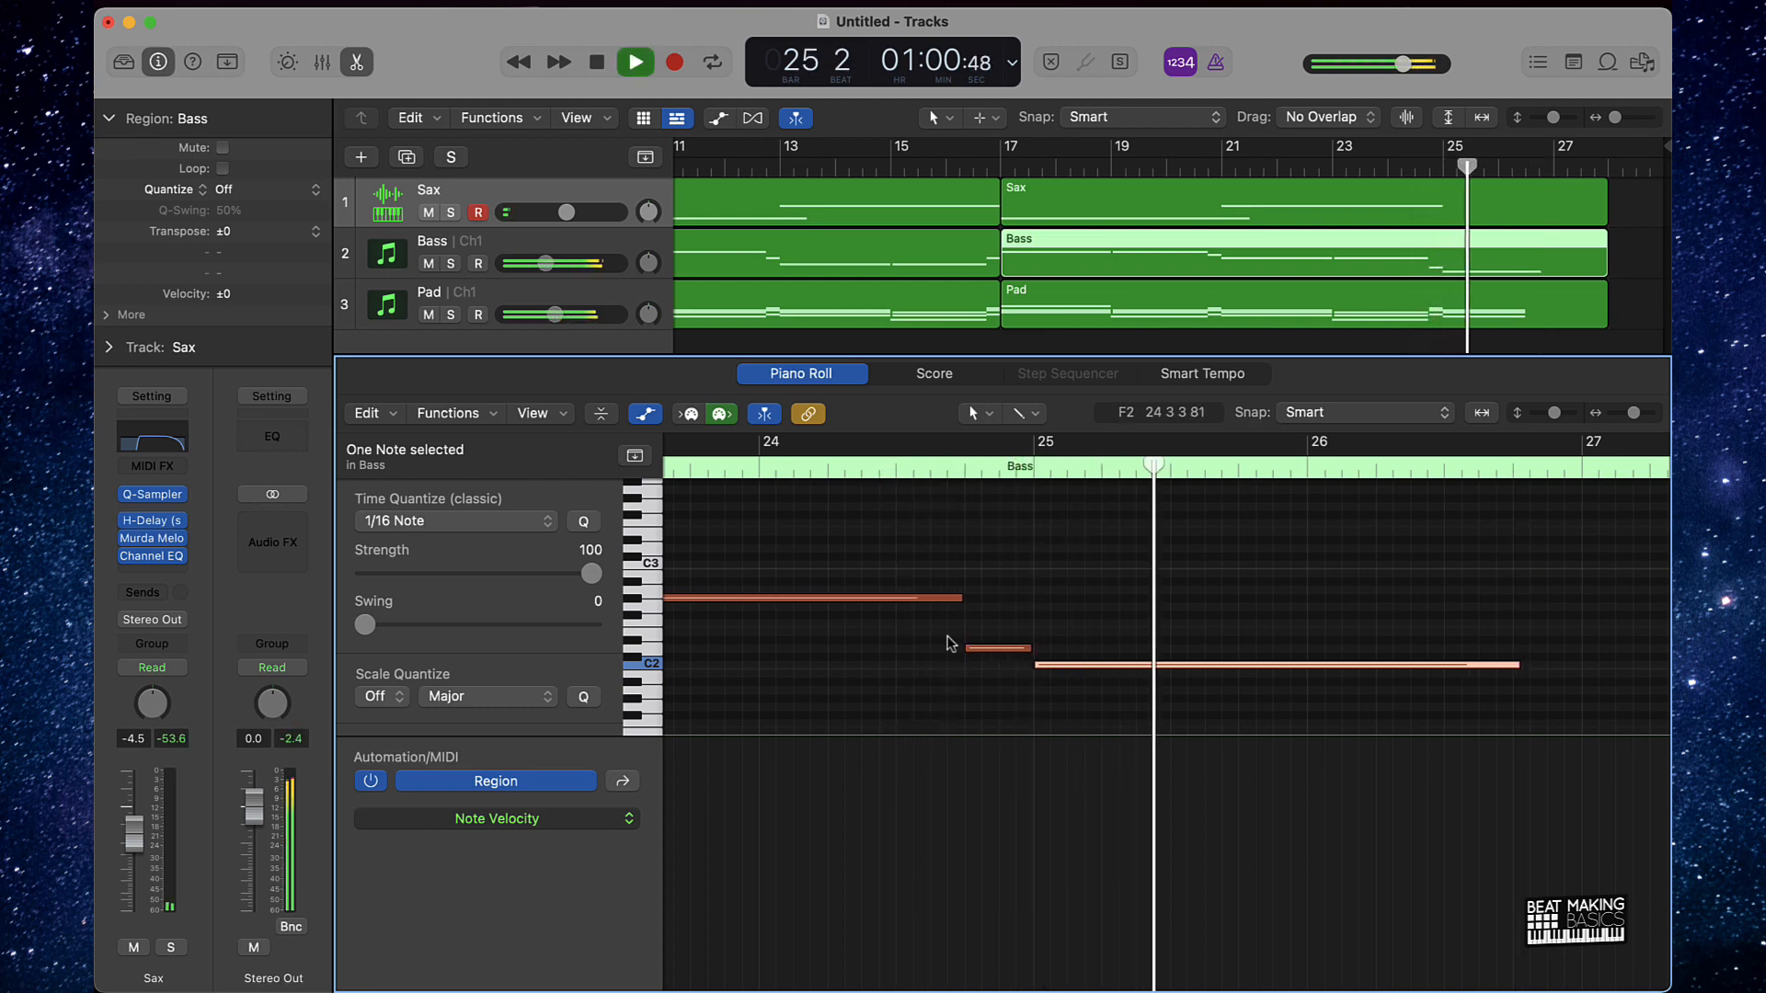
{"action": "left_click", "coordinate": [1080, 589]}
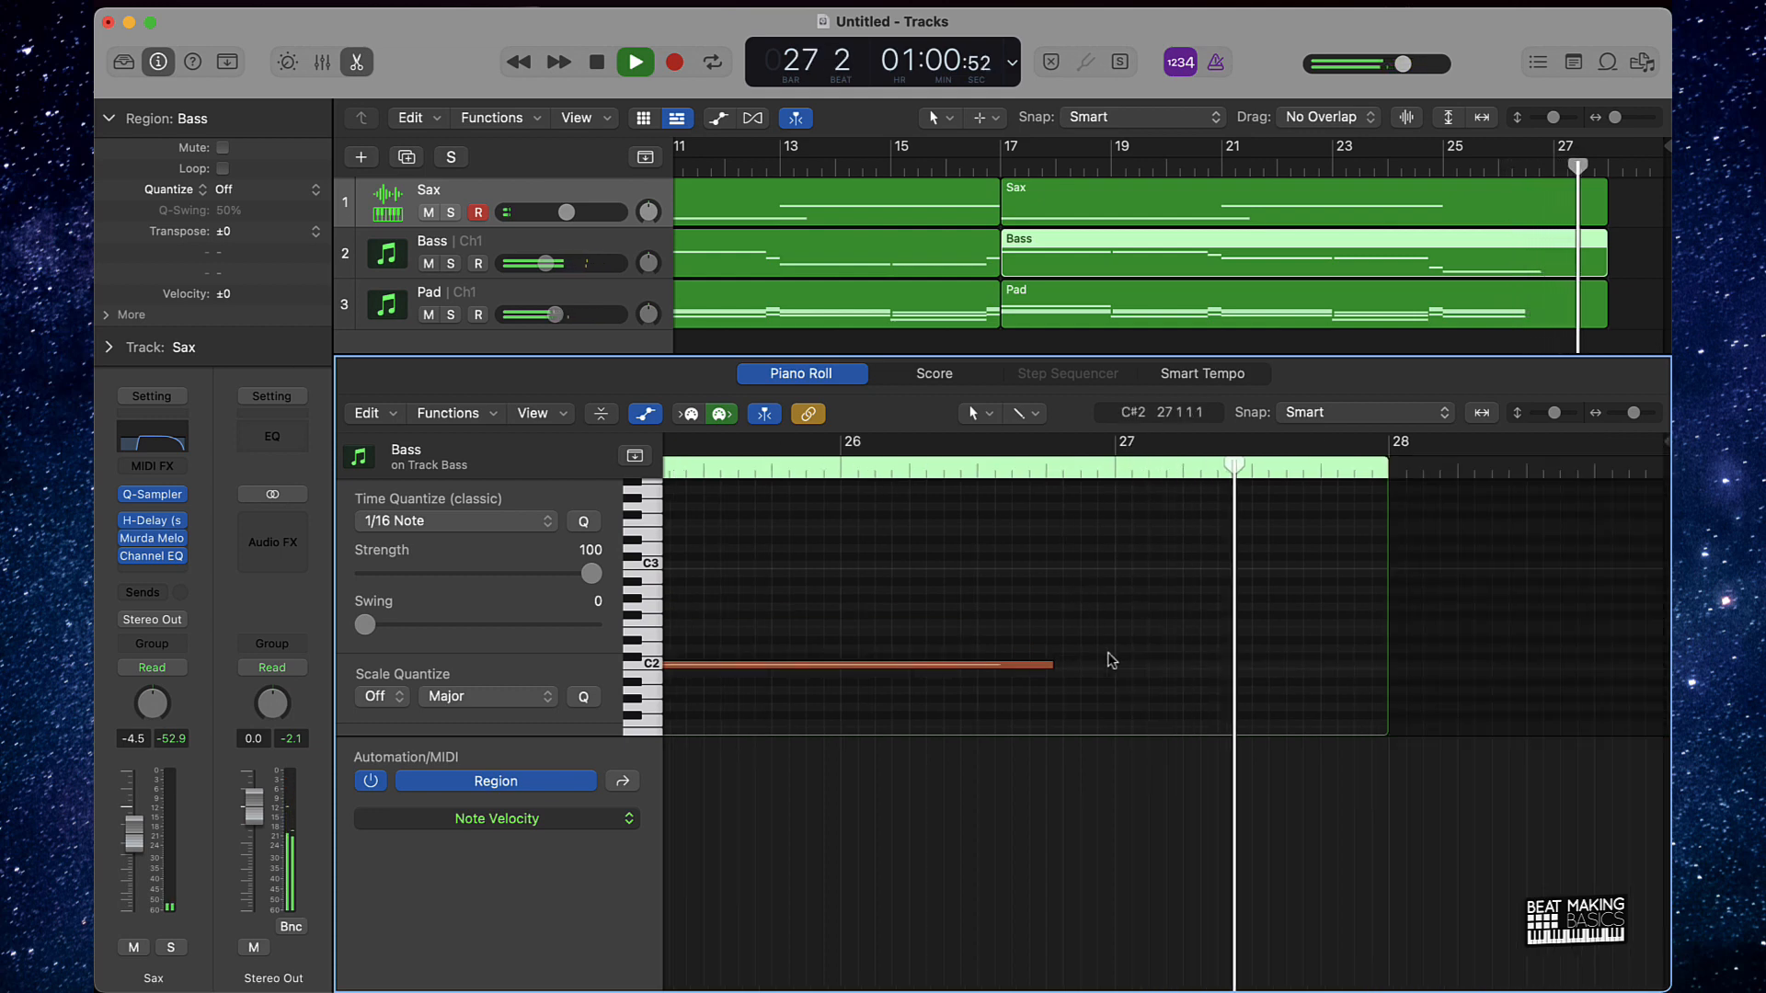
Deselect the regions, play the whole arrangement from the beginning and close the note editor.
{"action": "left_click", "coordinate": [1313, 205]}
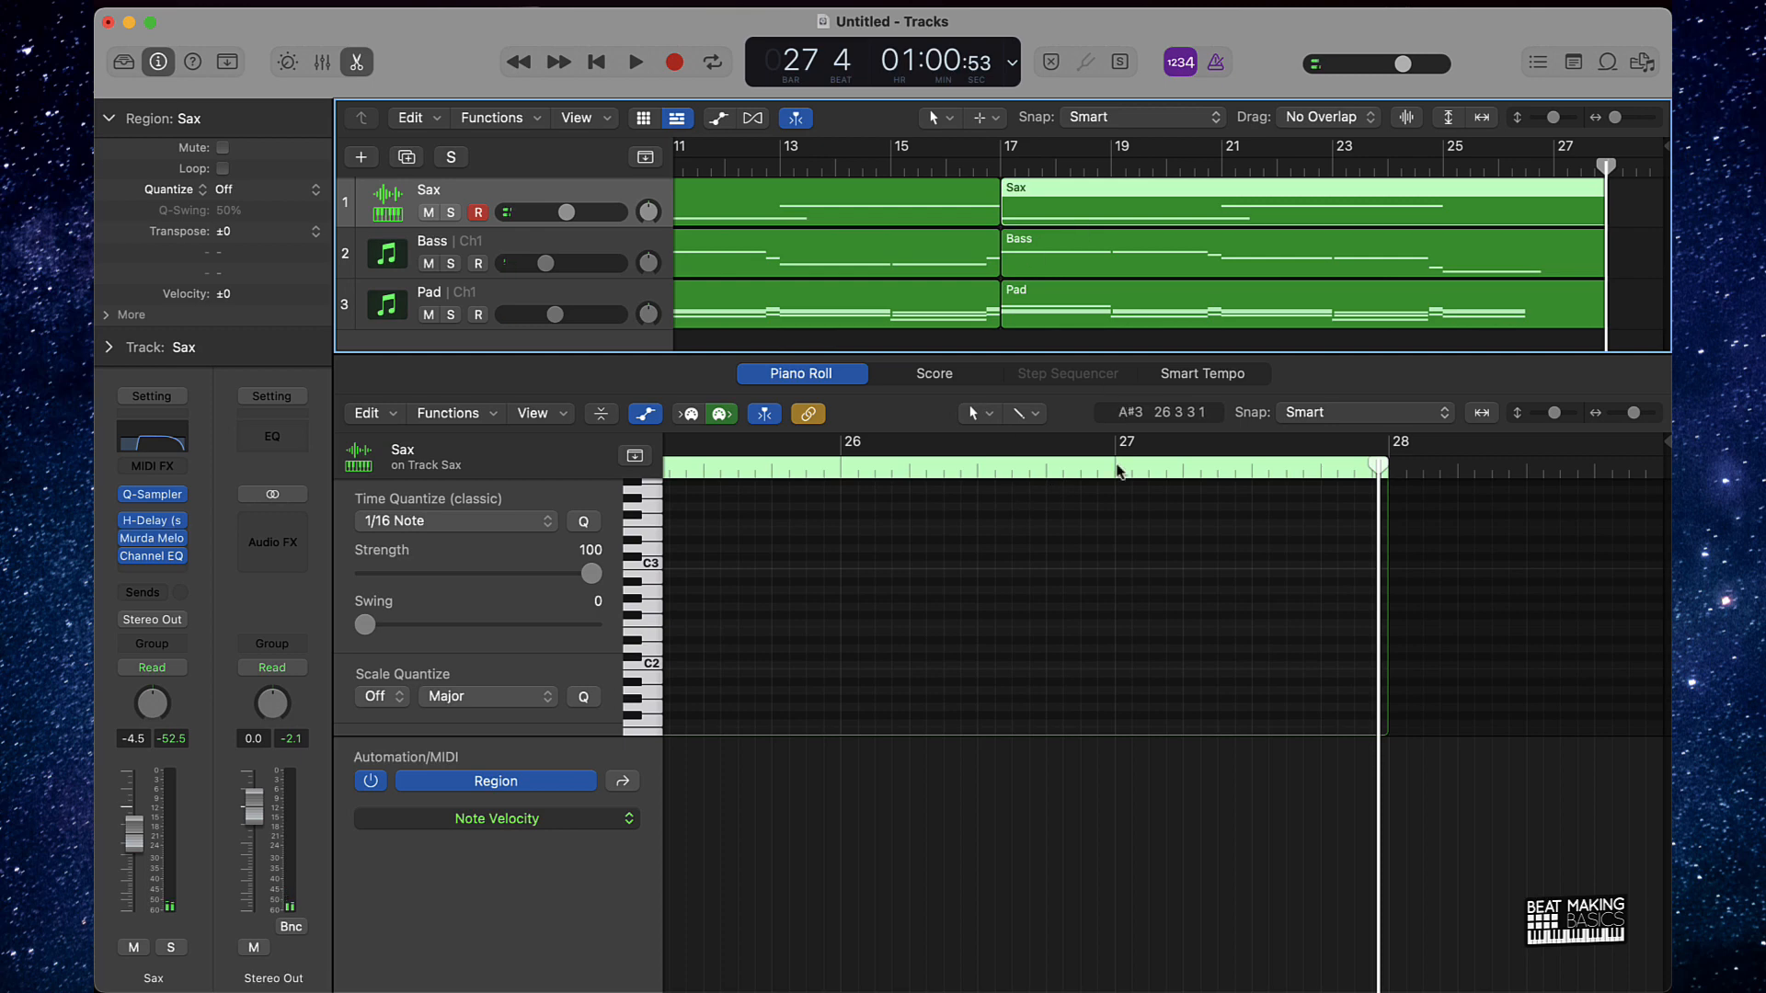
{"action": "left_click", "coordinate": [1624, 252]}
{"action": "key", "text": "z"}
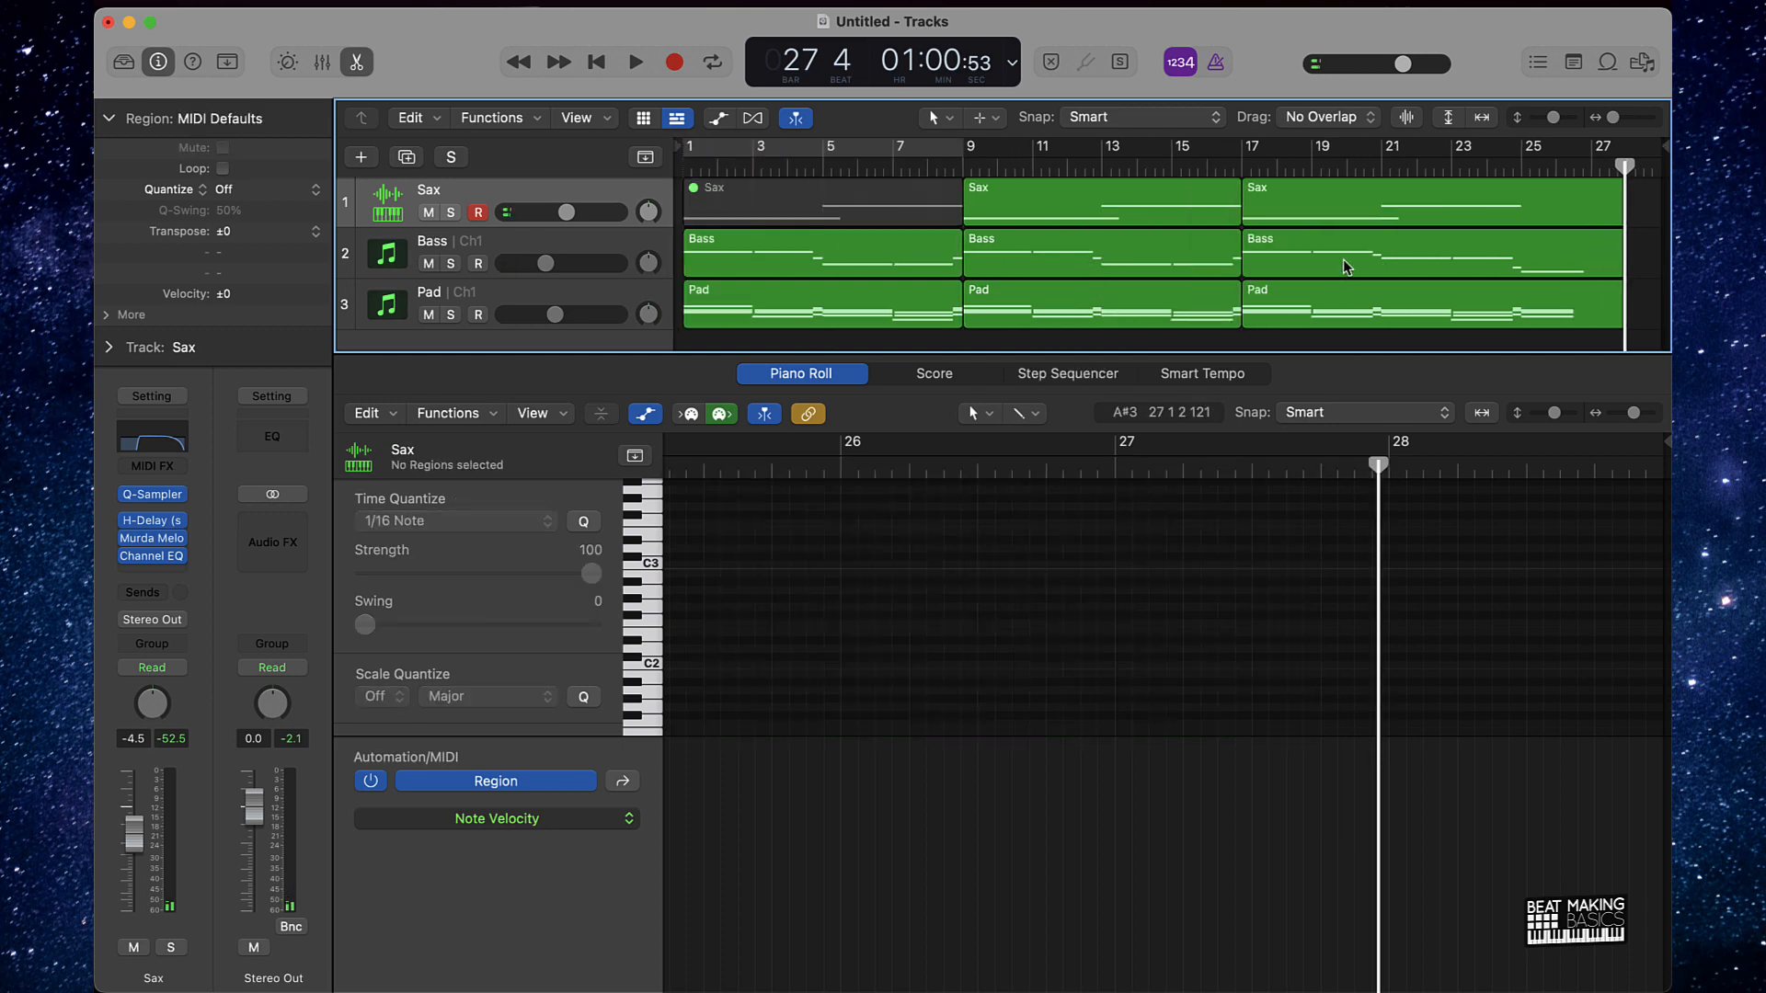
{"action": "key", "text": "Return"}
{"action": "key", "text": "space"}
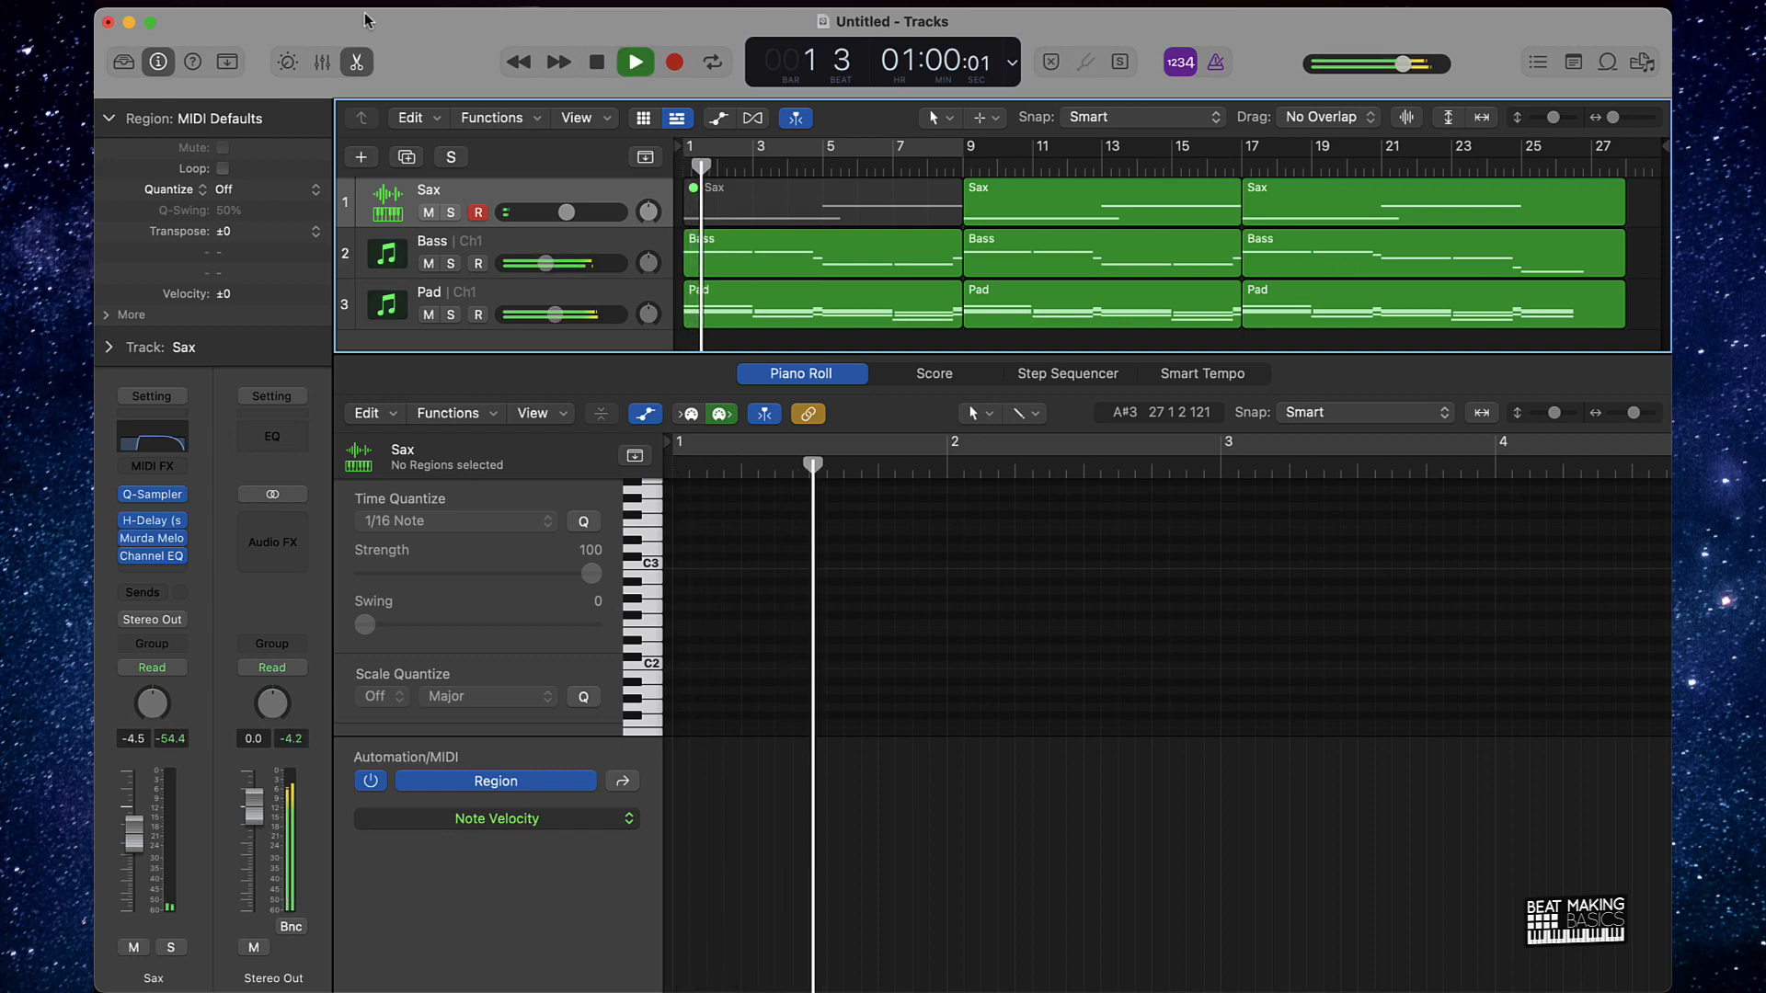
{"action": "left_click", "coordinate": [357, 62]}
Set the Bass track's volume to -10.2 dB and its Vinyl effect to year 2000, Warp 45 % and Dust 18 %.
{"action": "left_click", "coordinate": [545, 265]}
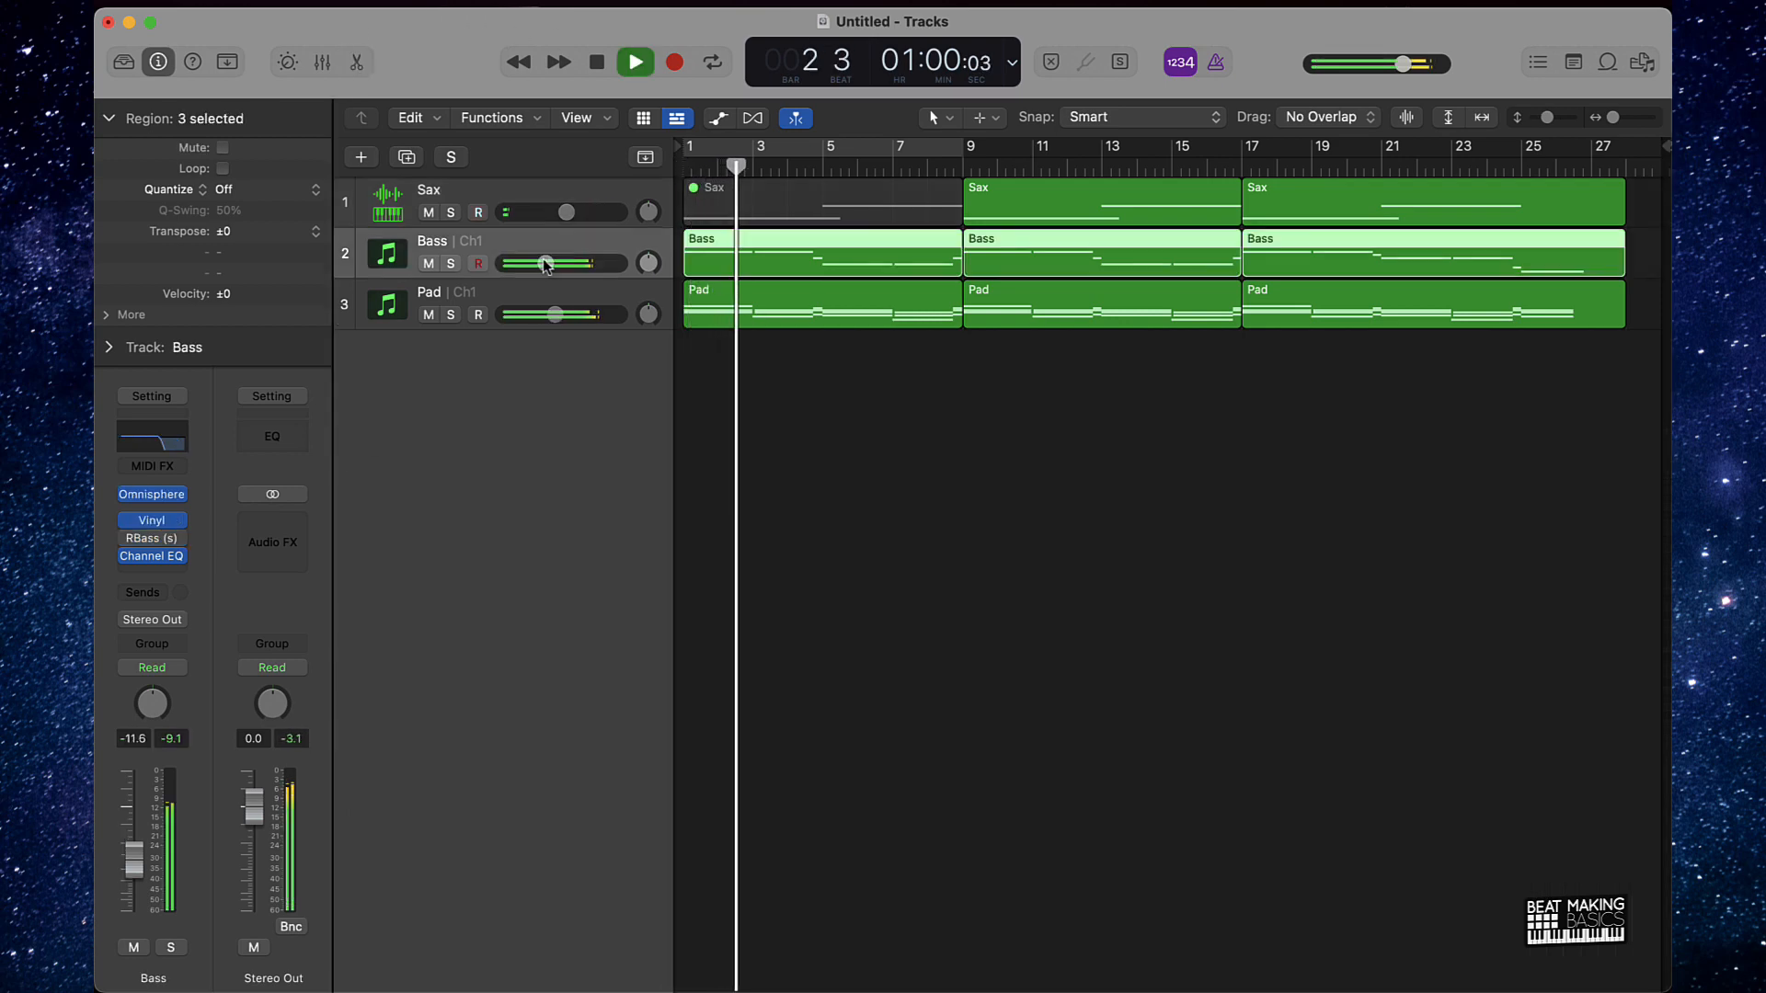
{"action": "left_click_drag", "start_coordinate": [545, 265], "coordinate": [540, 265]}
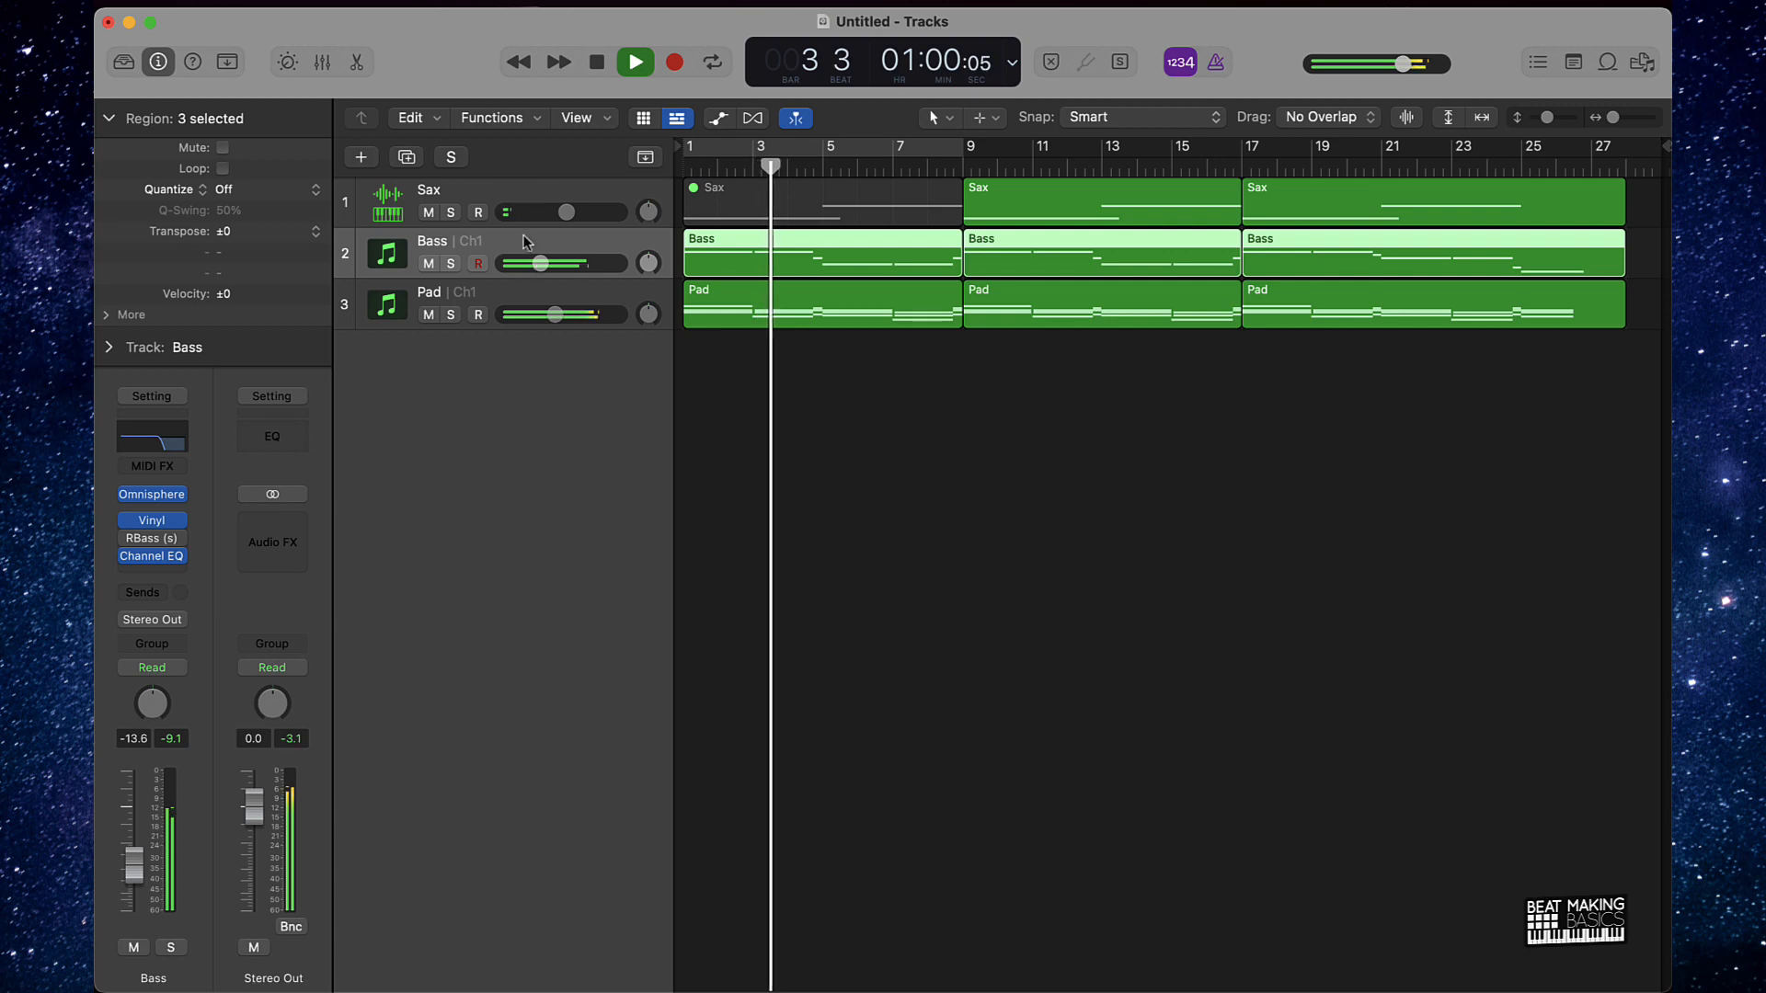
{"action": "left_click", "coordinate": [151, 520]}
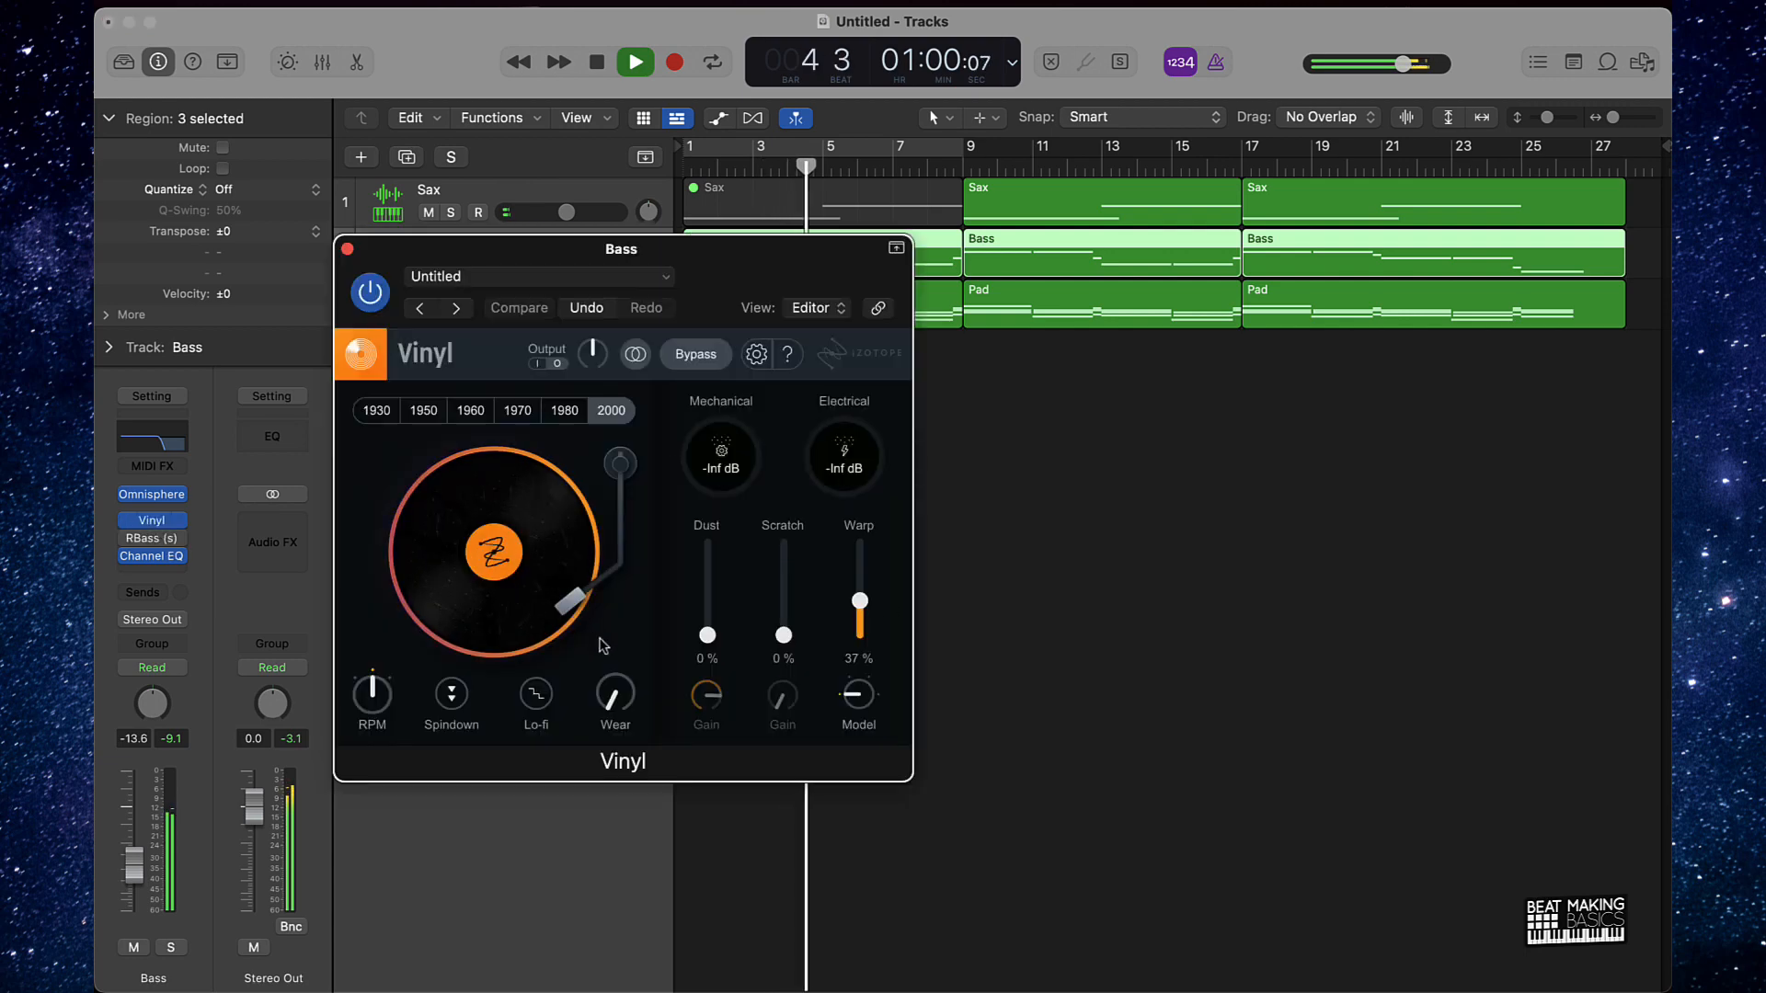
{"action": "left_click", "coordinate": [563, 416]}
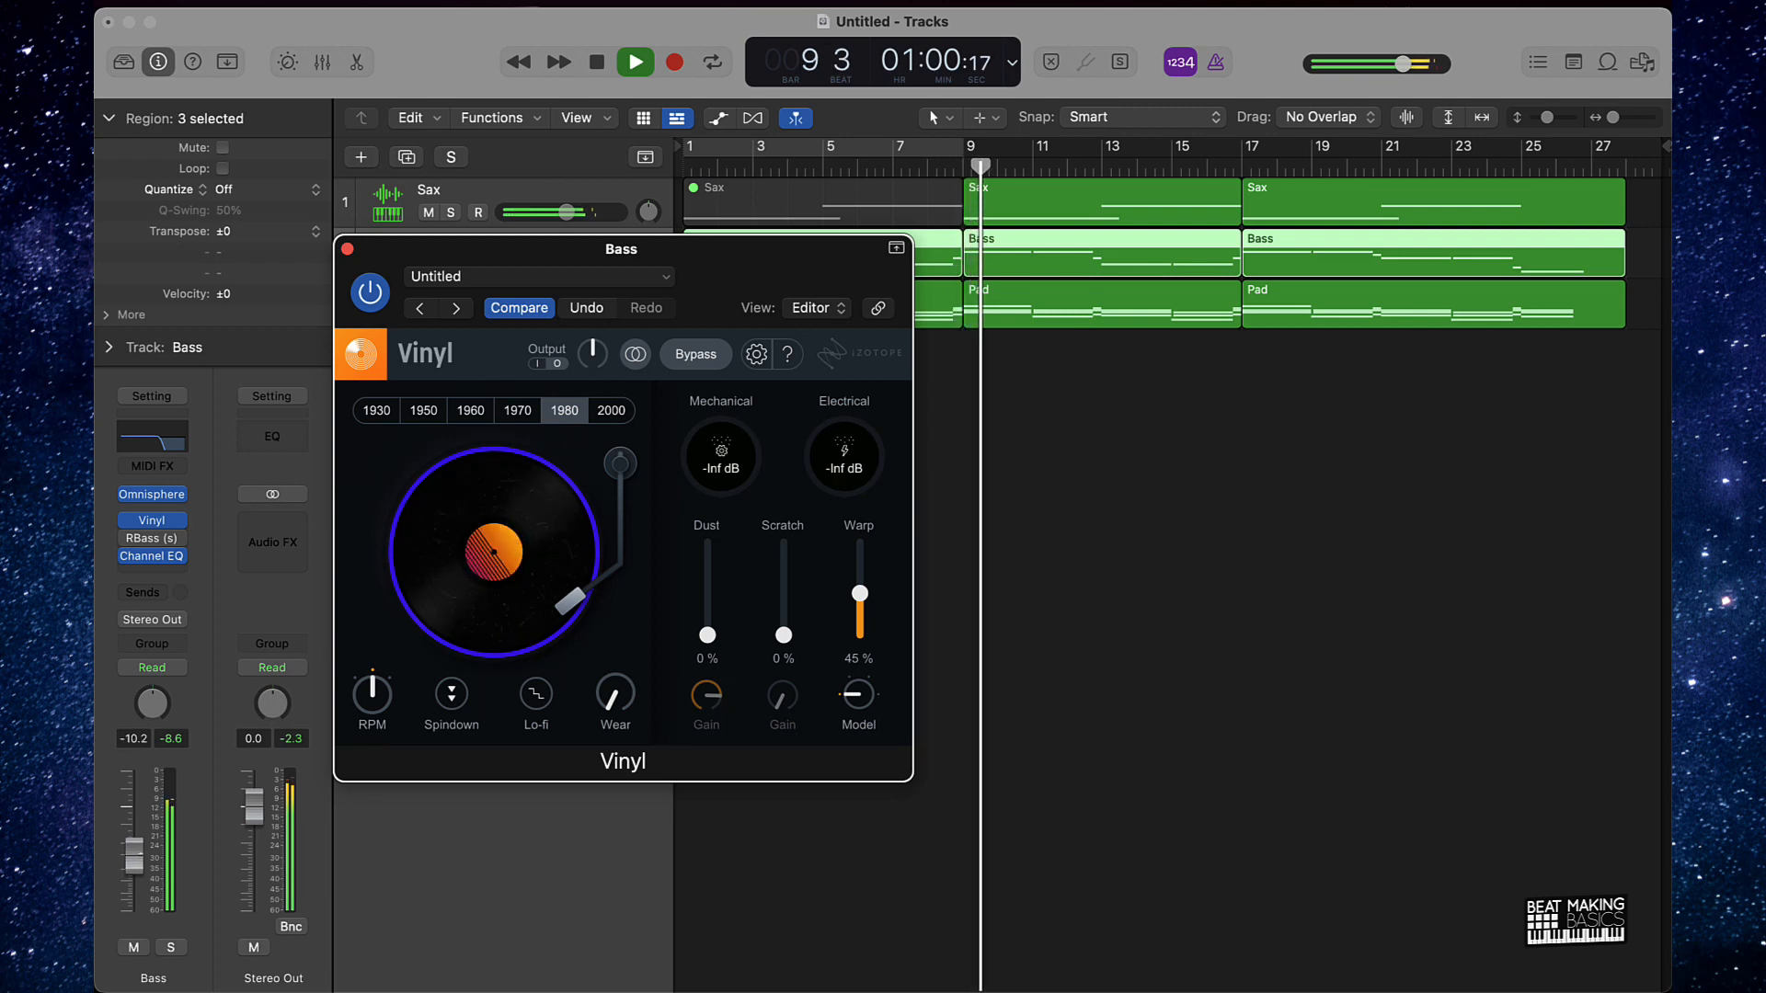
{"action": "left_click", "coordinate": [610, 410]}
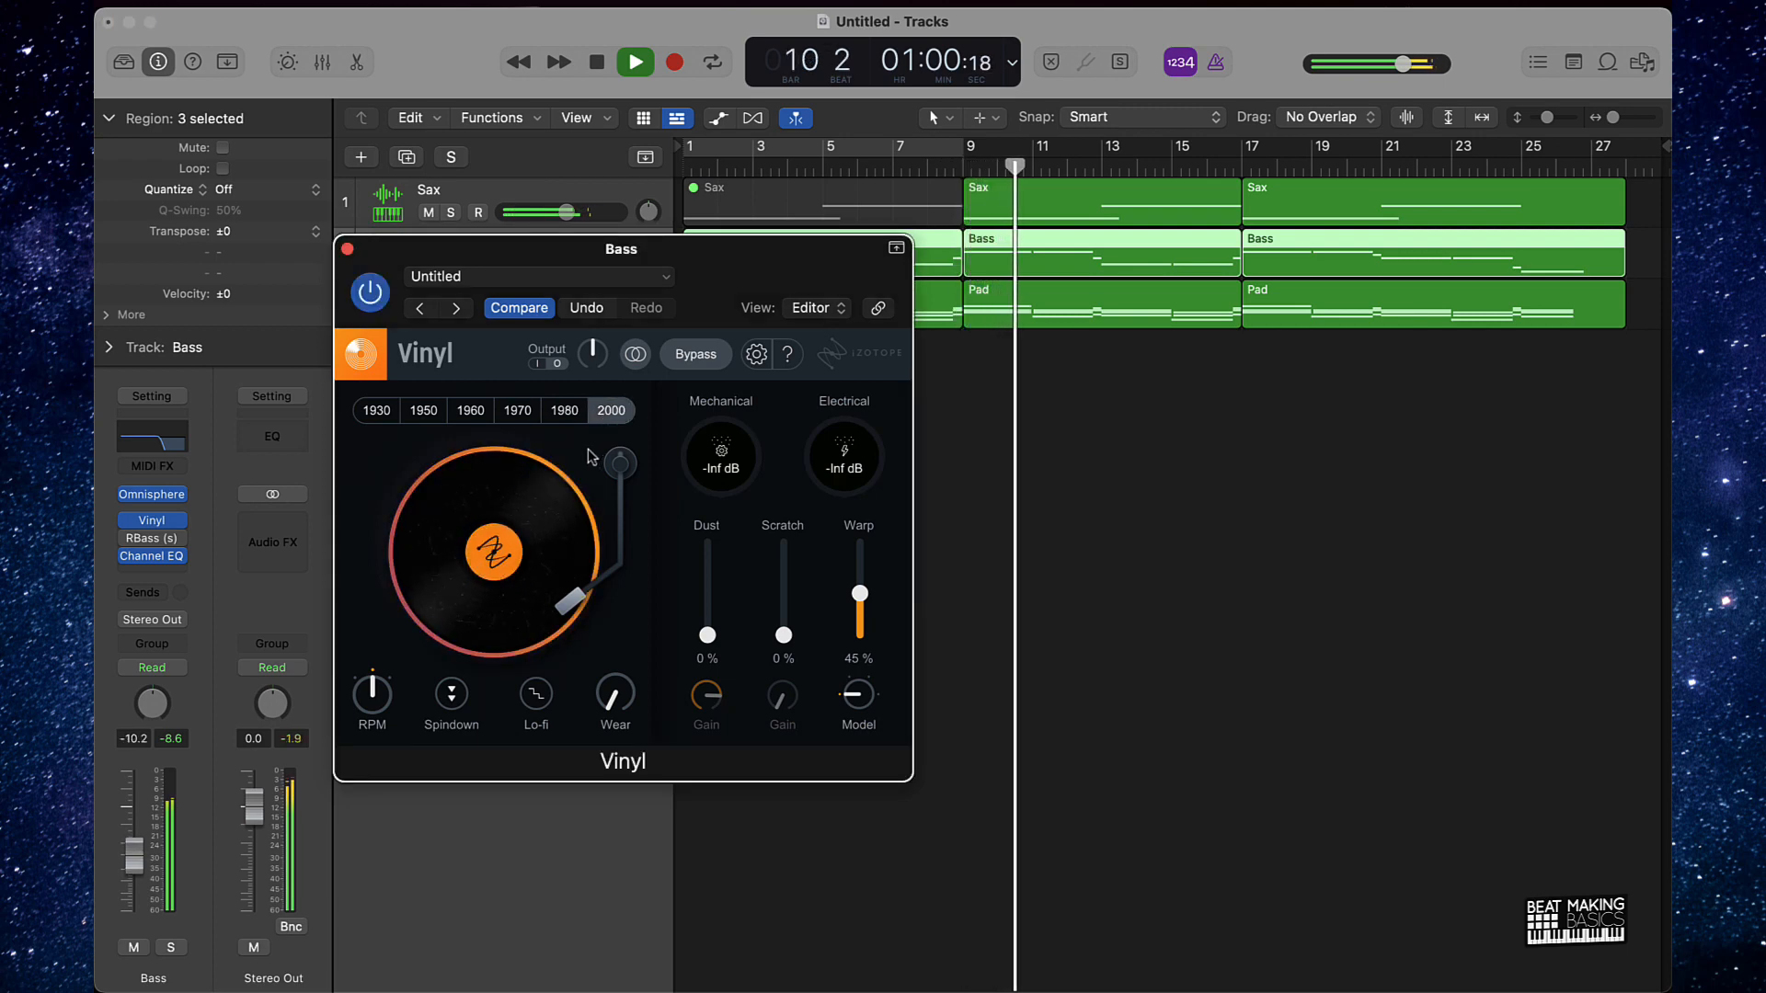
{"action": "left_click_drag", "start_coordinate": [710, 634], "coordinate": [708, 618]}
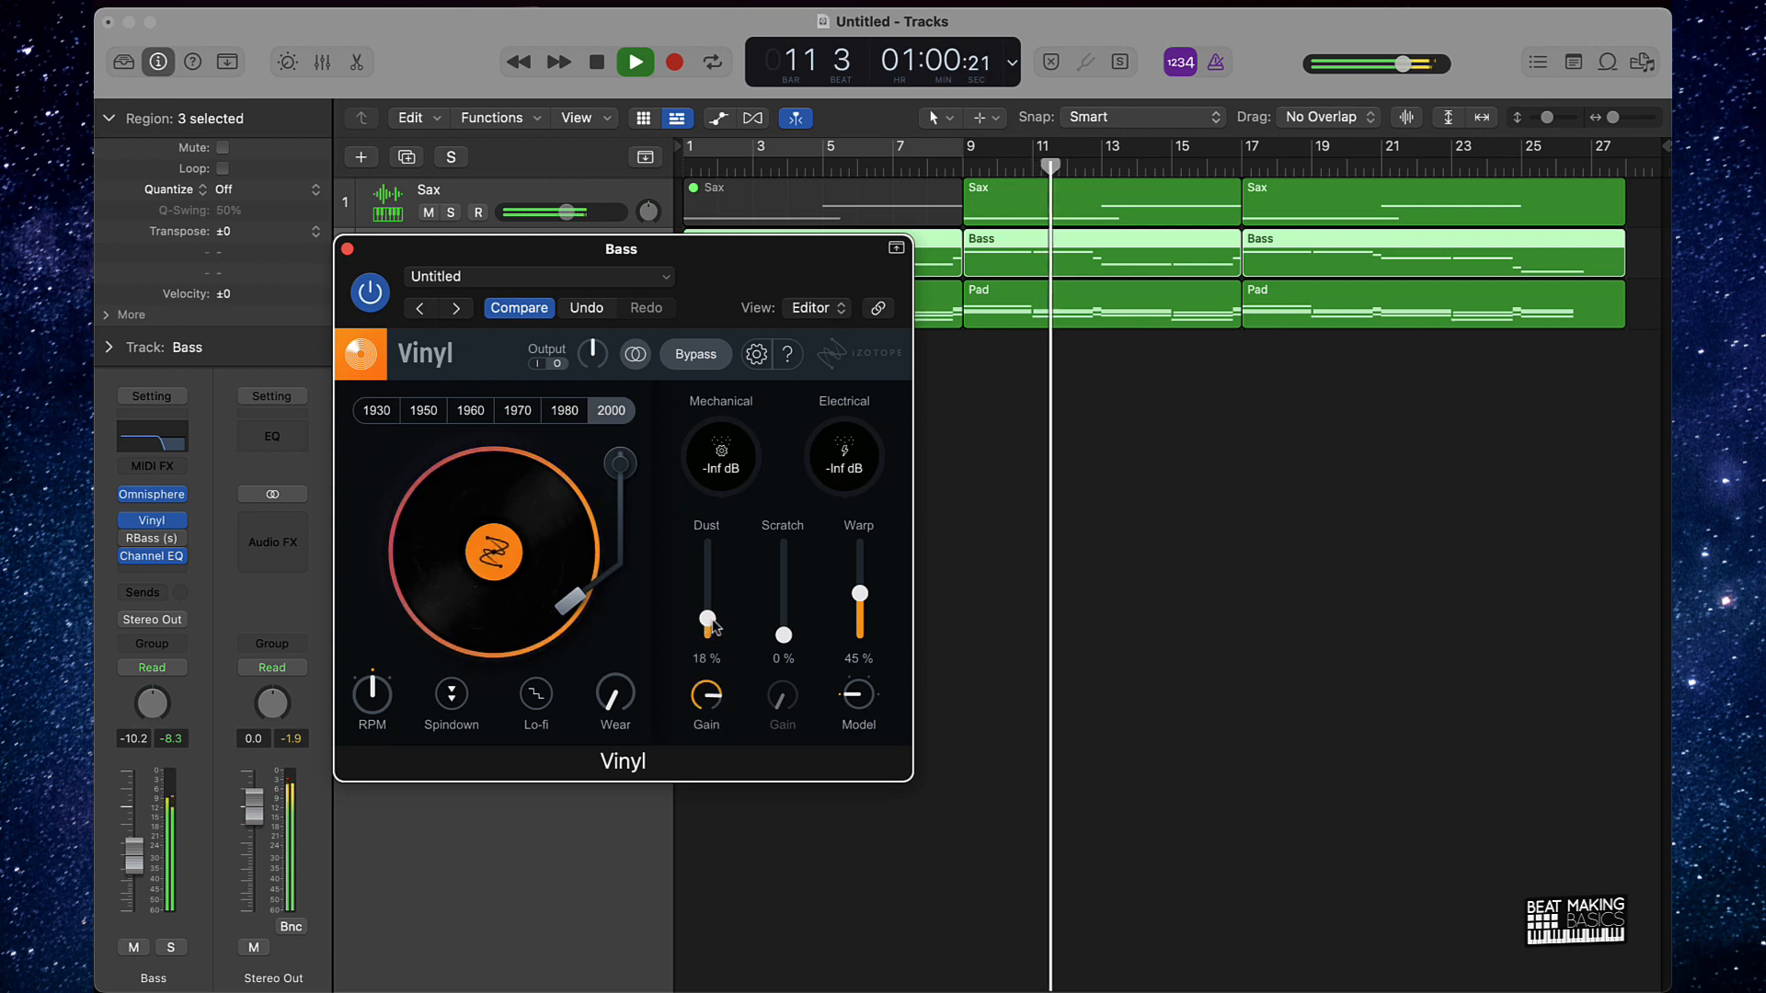
{"action": "left_click", "coordinate": [531, 194]}
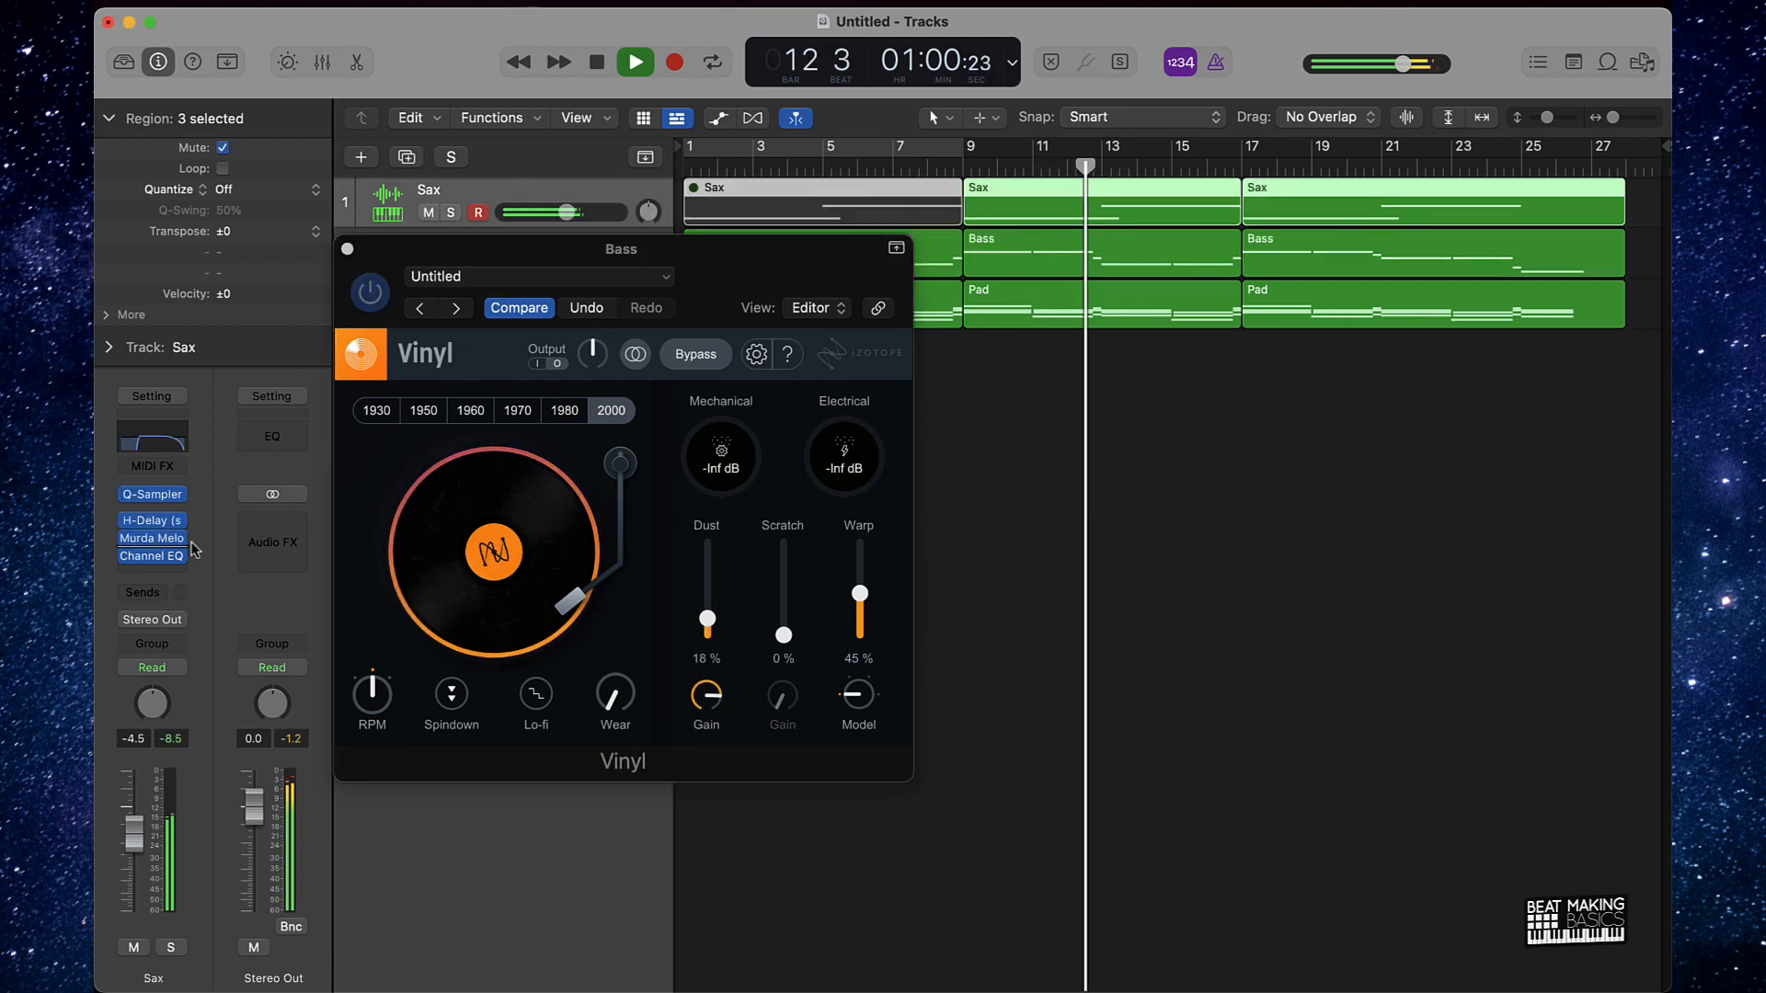
{"action": "left_click", "coordinate": [347, 249]}
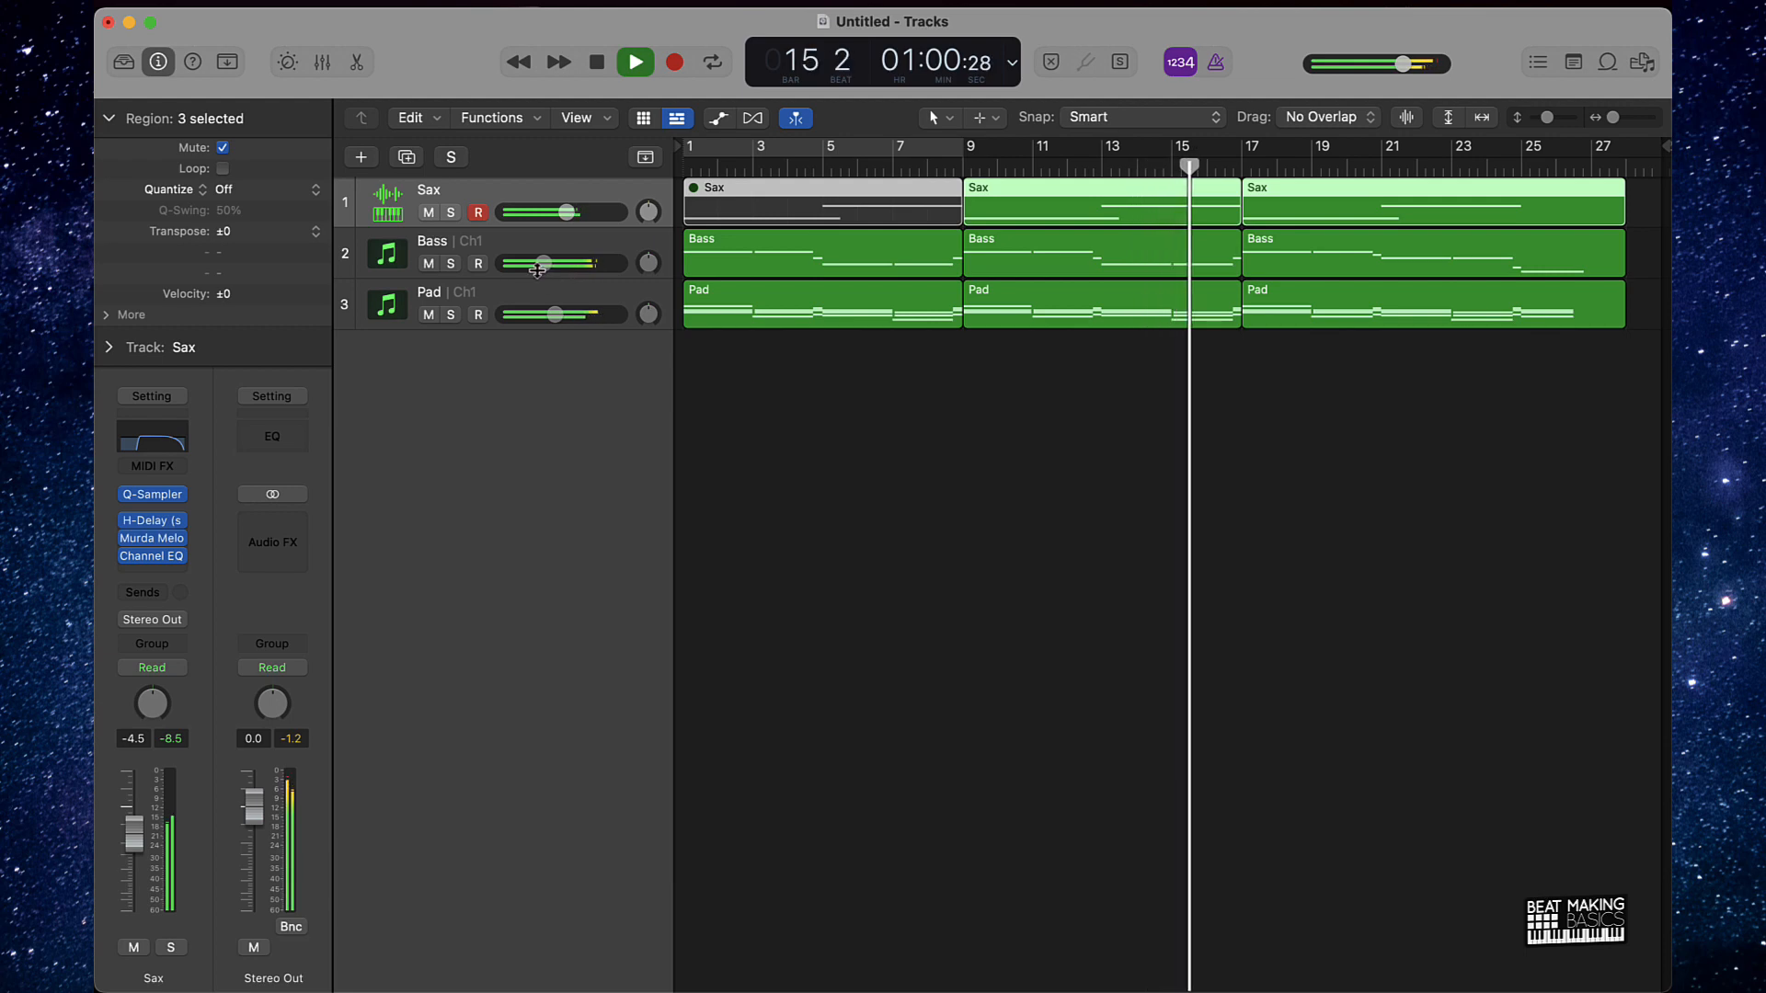
Set the Pad volume to -9.0 dB and adjust its Murda Melodies effect: HPF 20.0 Hz, LPF 14.9 kHz and a lower Spread.
{"action": "left_click", "coordinate": [555, 306]}
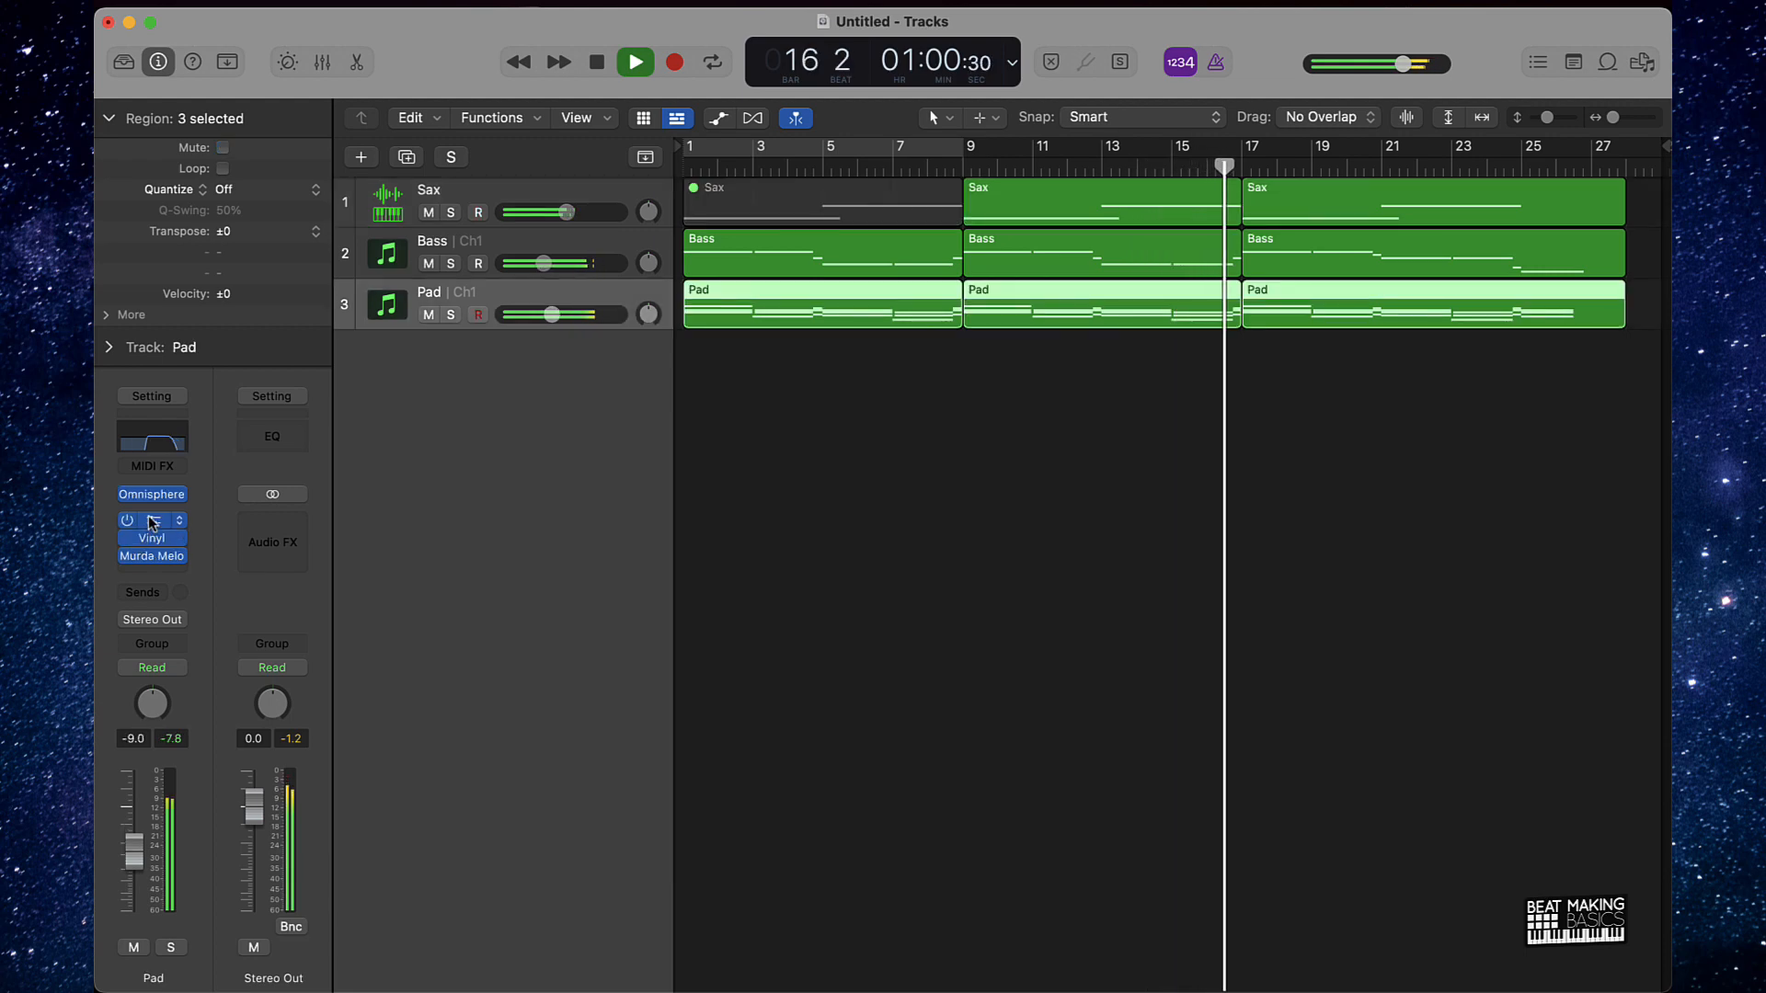
{"action": "left_click", "coordinate": [156, 558]}
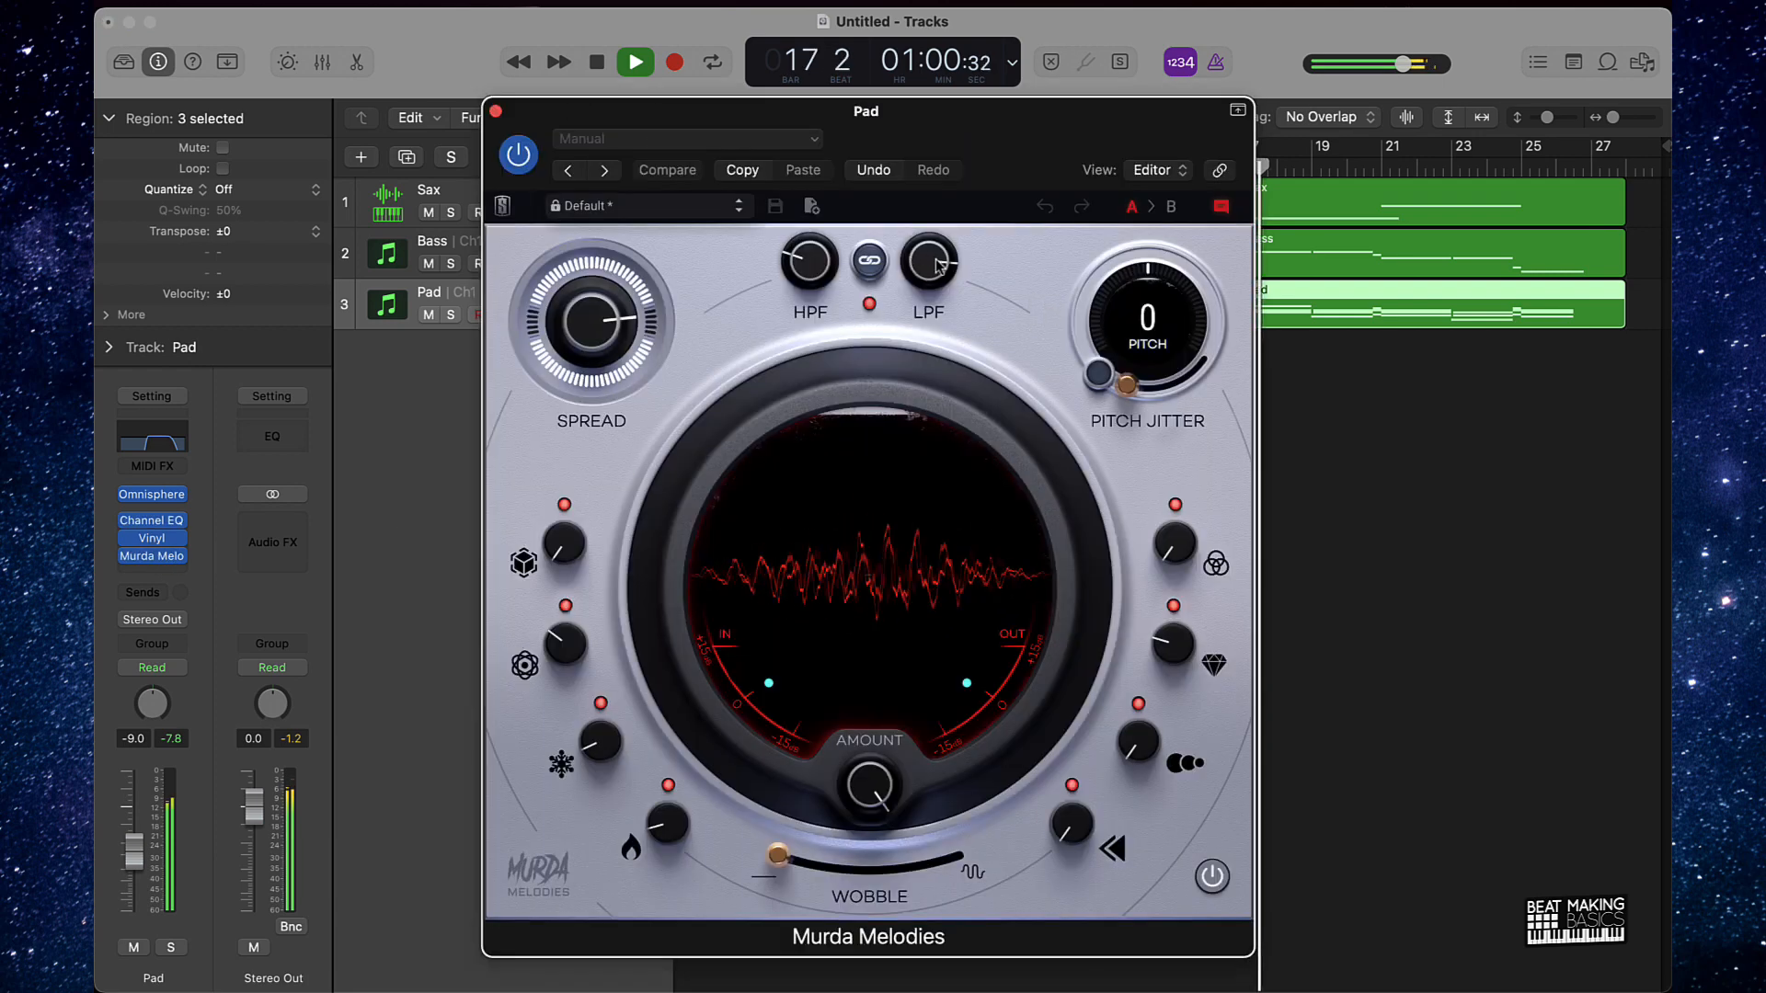
{"action": "left_click_drag", "start_coordinate": [938, 265], "coordinate": [929, 199]}
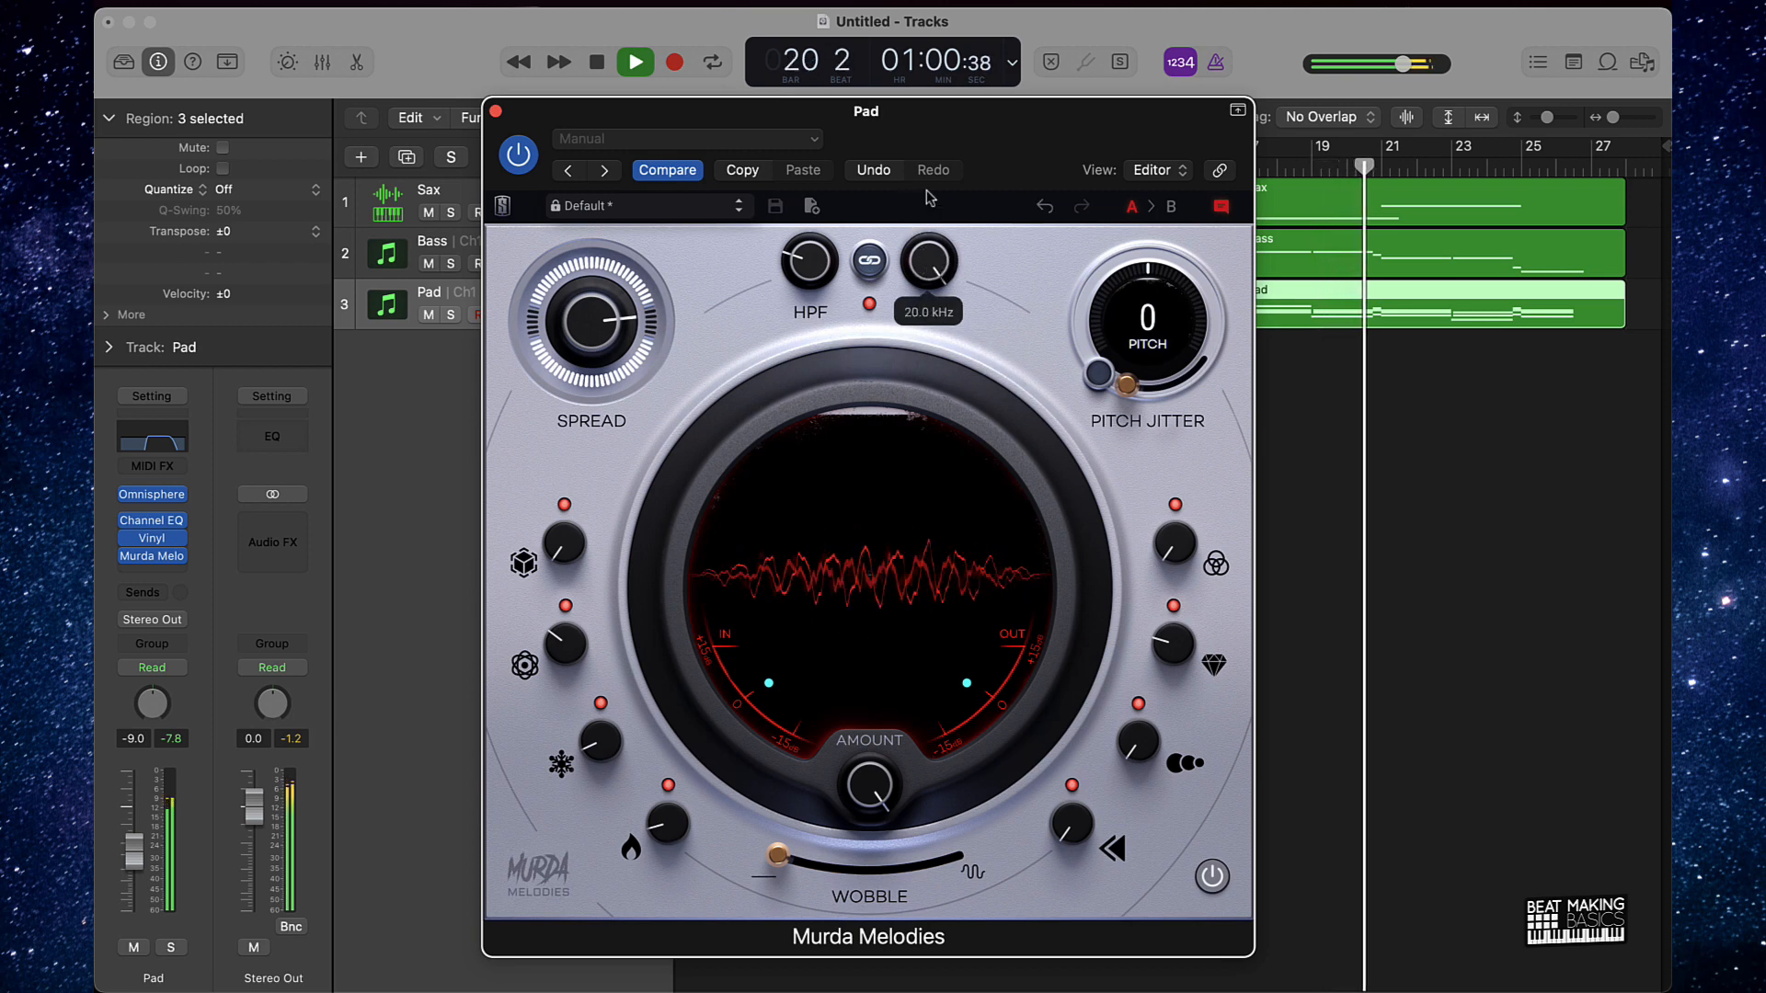
{"action": "left_click_drag", "start_coordinate": [804, 262], "coordinate": [835, 426]}
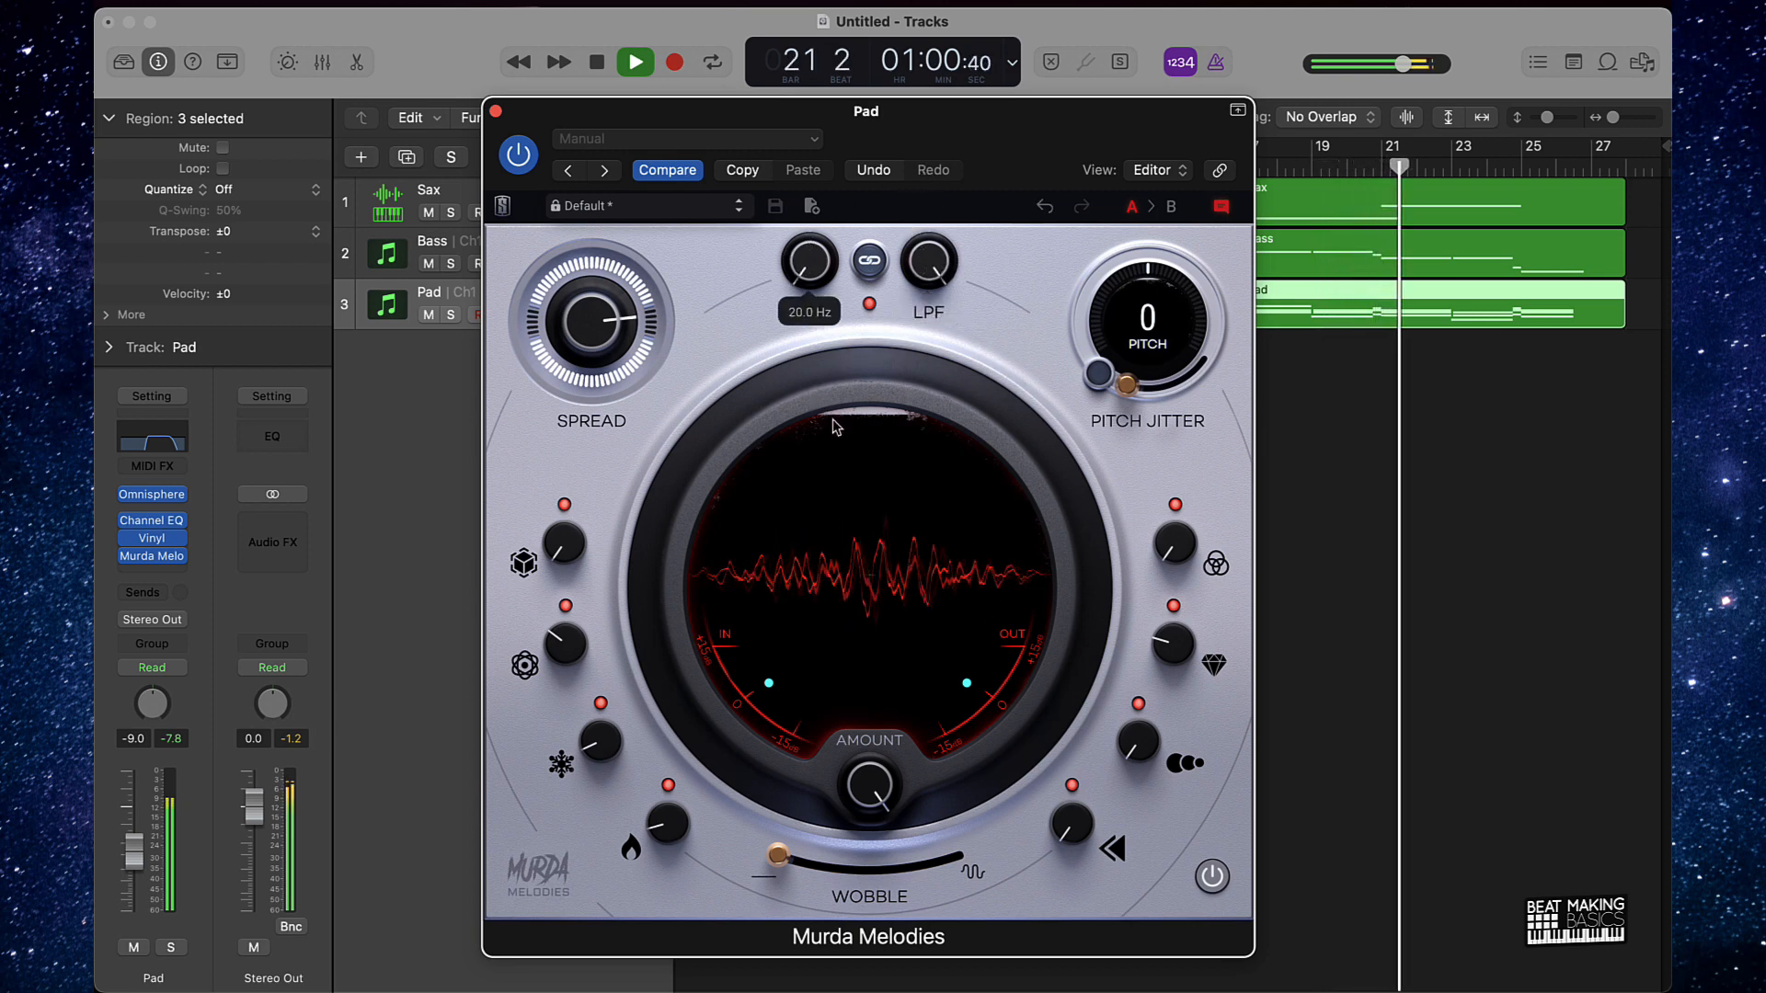
{"action": "left_click_drag", "start_coordinate": [584, 303], "coordinate": [599, 342]}
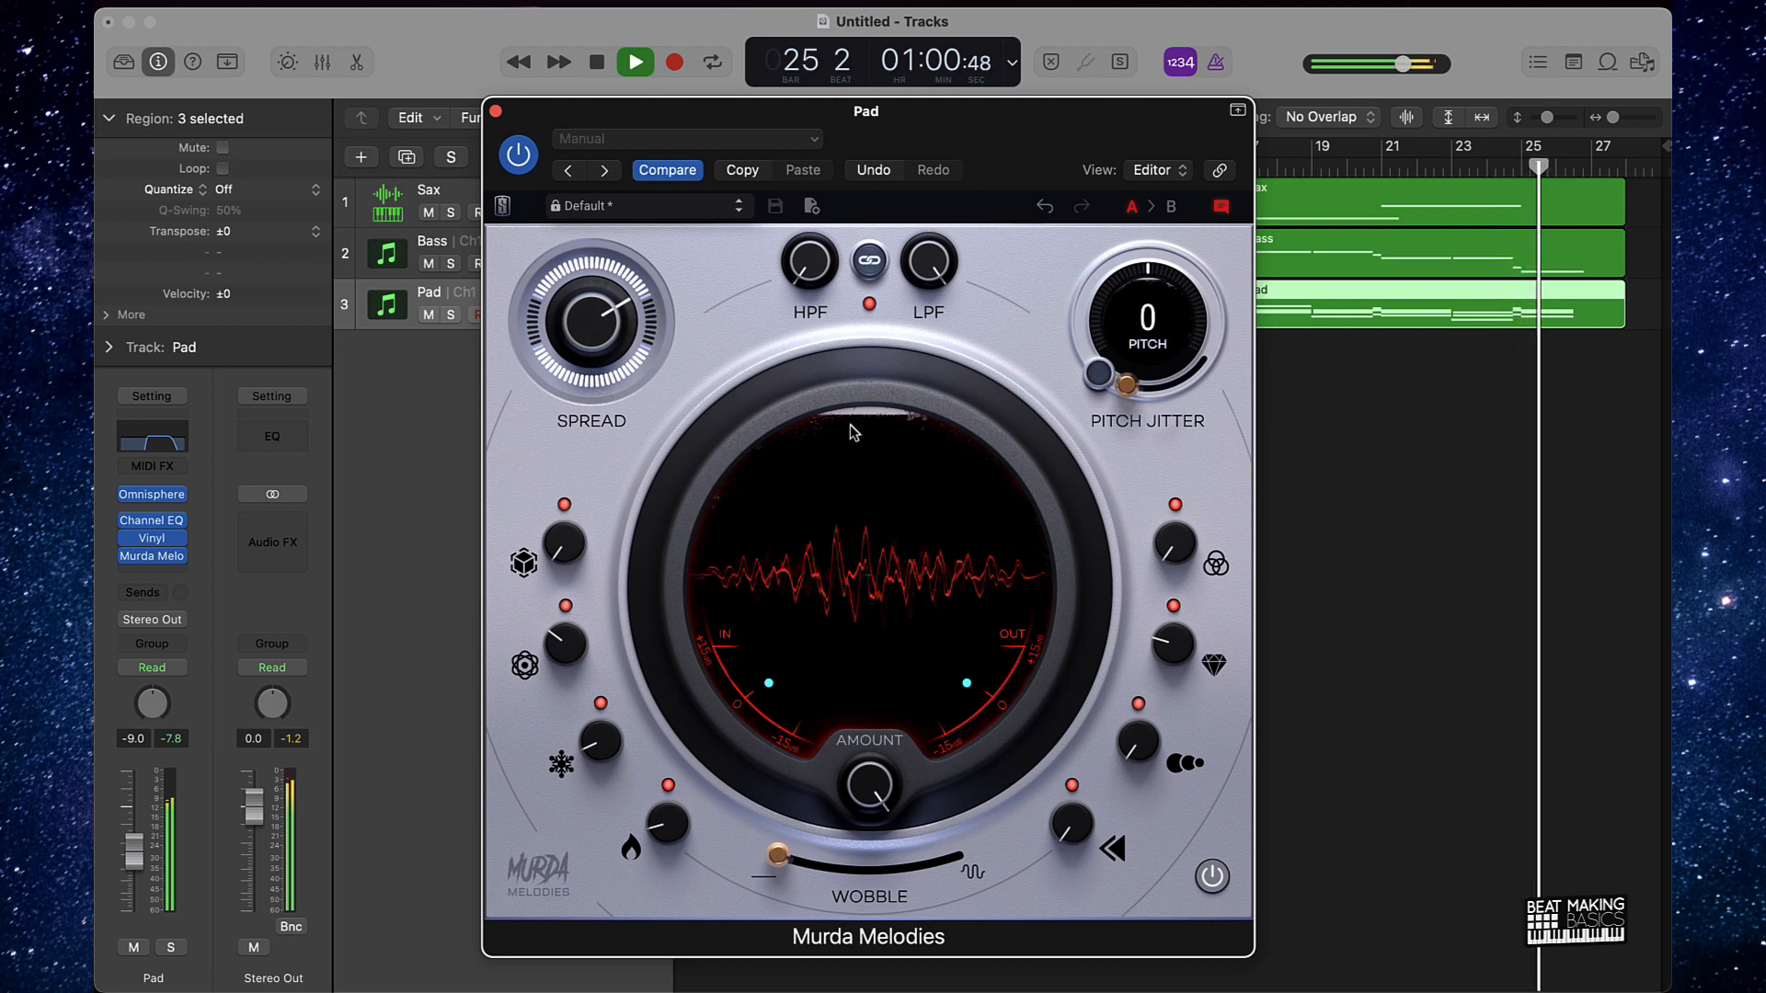
{"action": "mouse_move", "coordinate": [924, 266]}
{"action": "left_mouse_down"}
{"action": "mouse_move", "coordinate": [924, 308]}
{"action": "mouse_move", "coordinate": [930, 293]}
{"action": "left_mouse_up"}
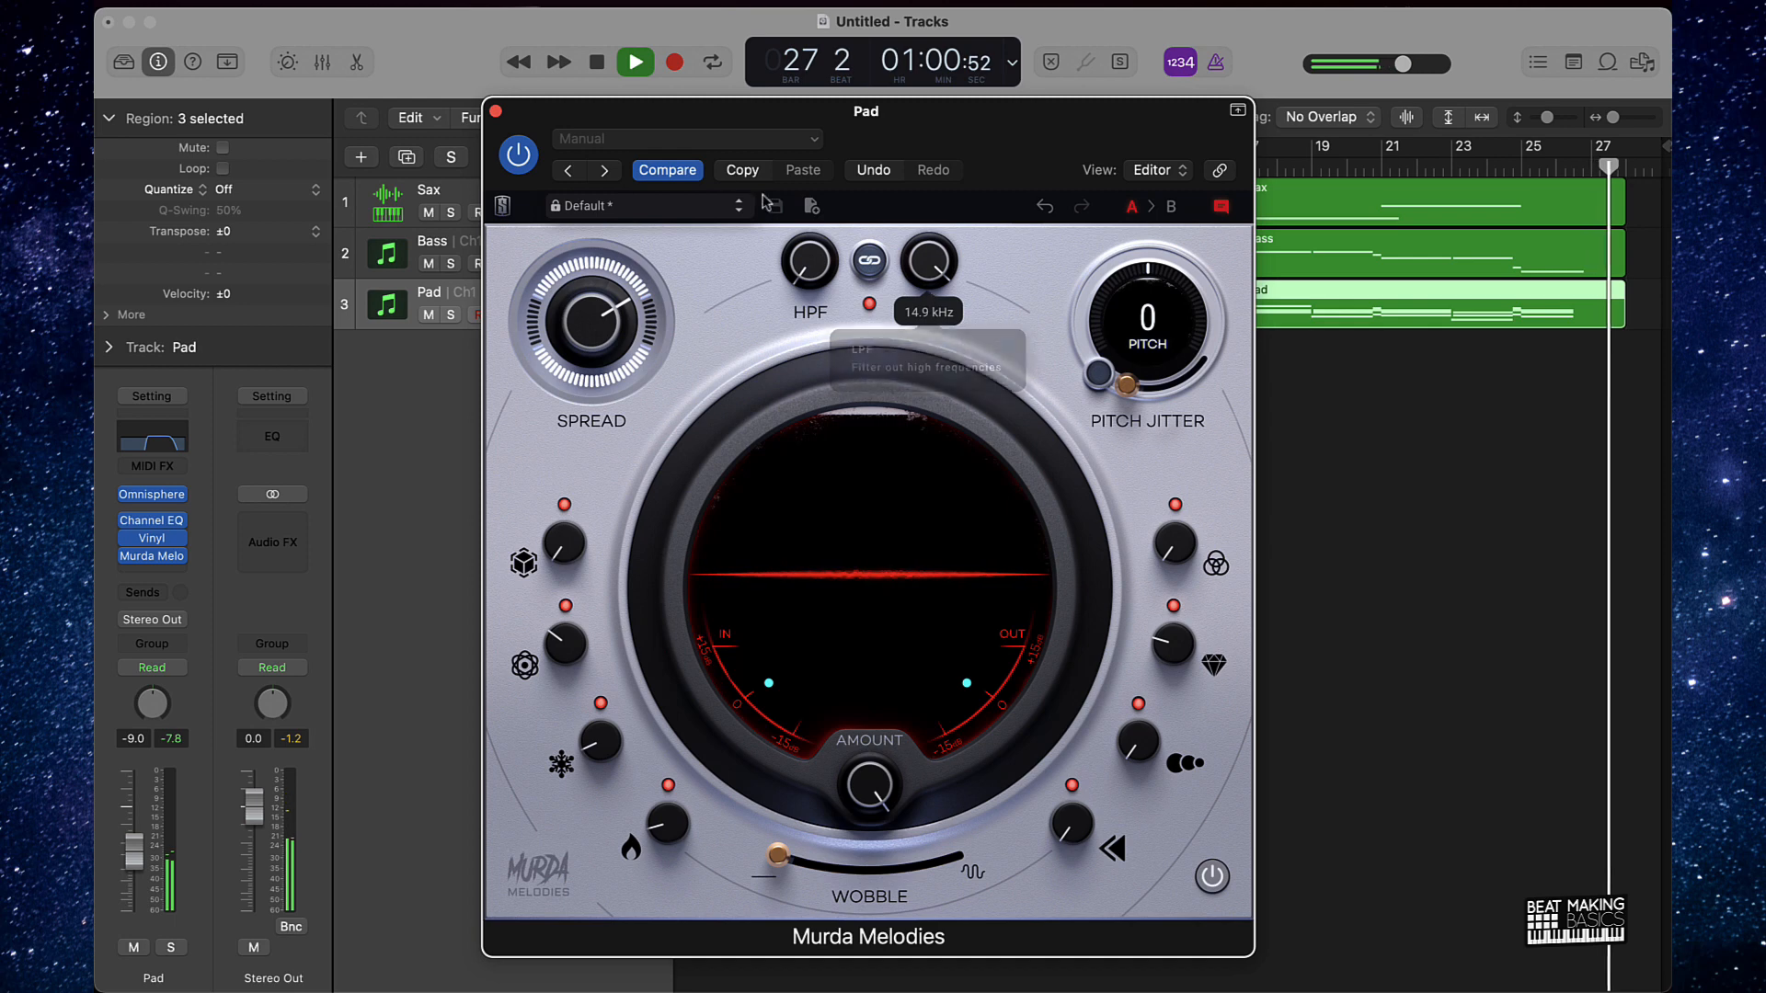
{"action": "left_click", "coordinate": [495, 110]}
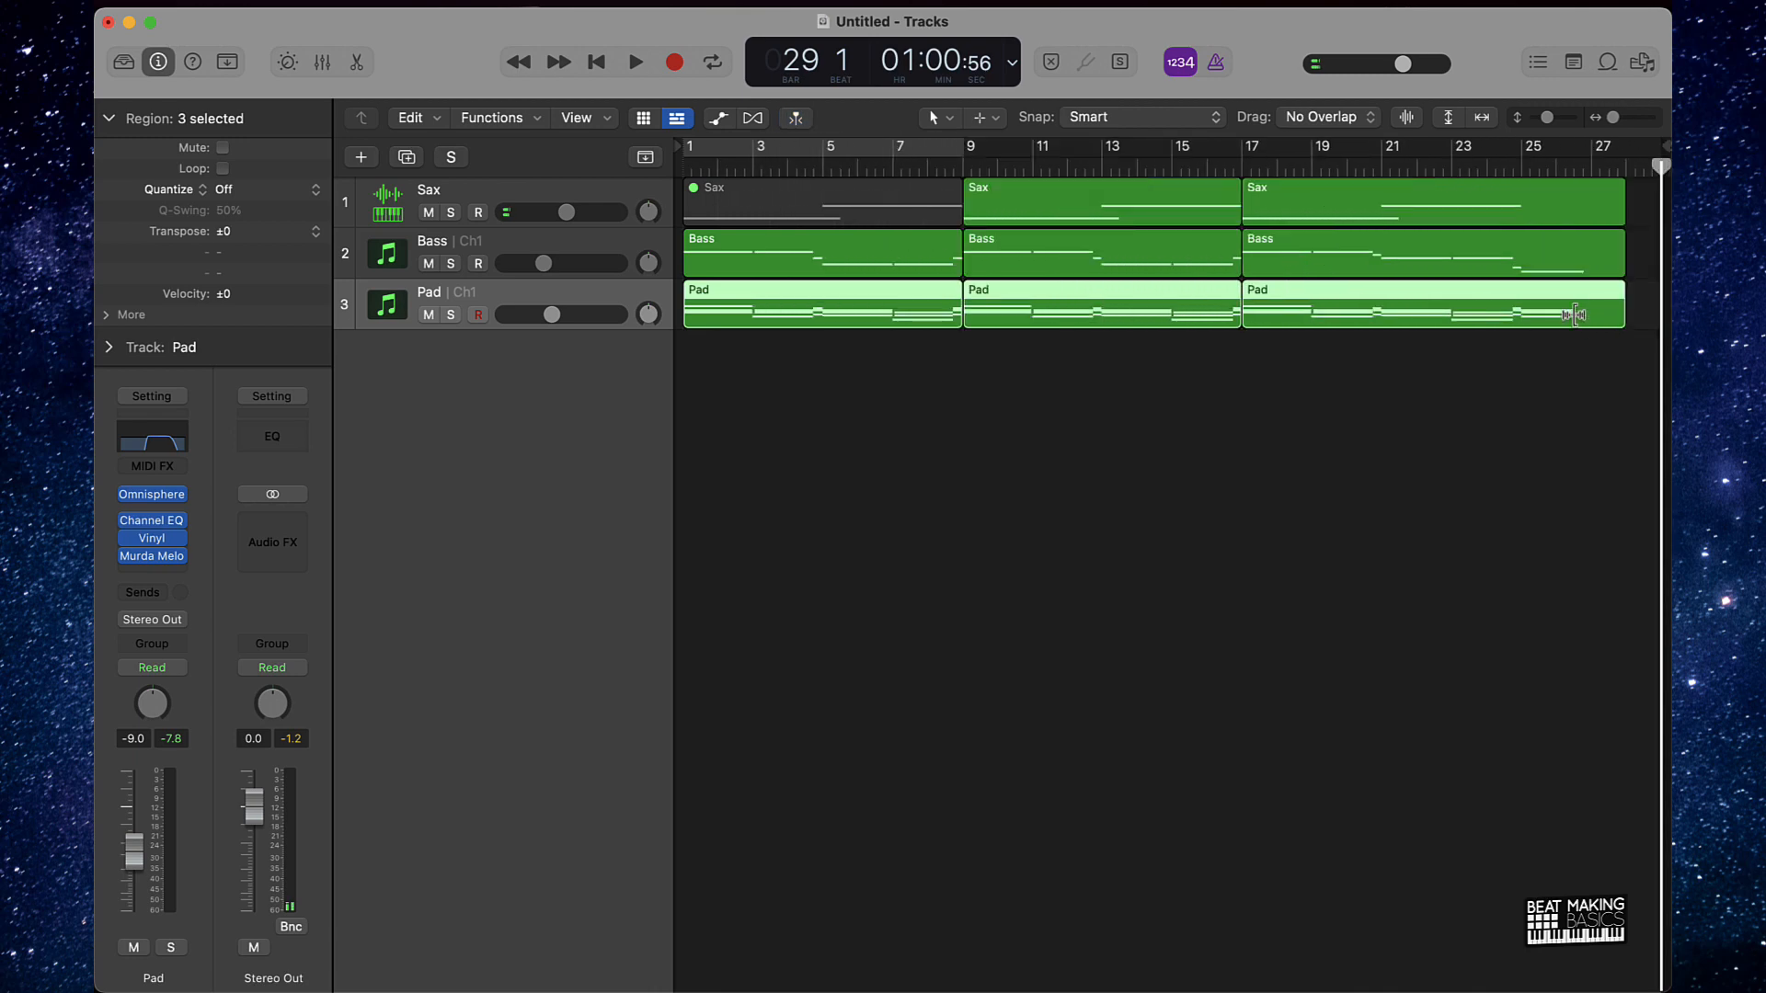
Deselect the Pad regions and listen to the adjusted mix from bar 1.
{"action": "left_click", "coordinate": [1545, 390]}
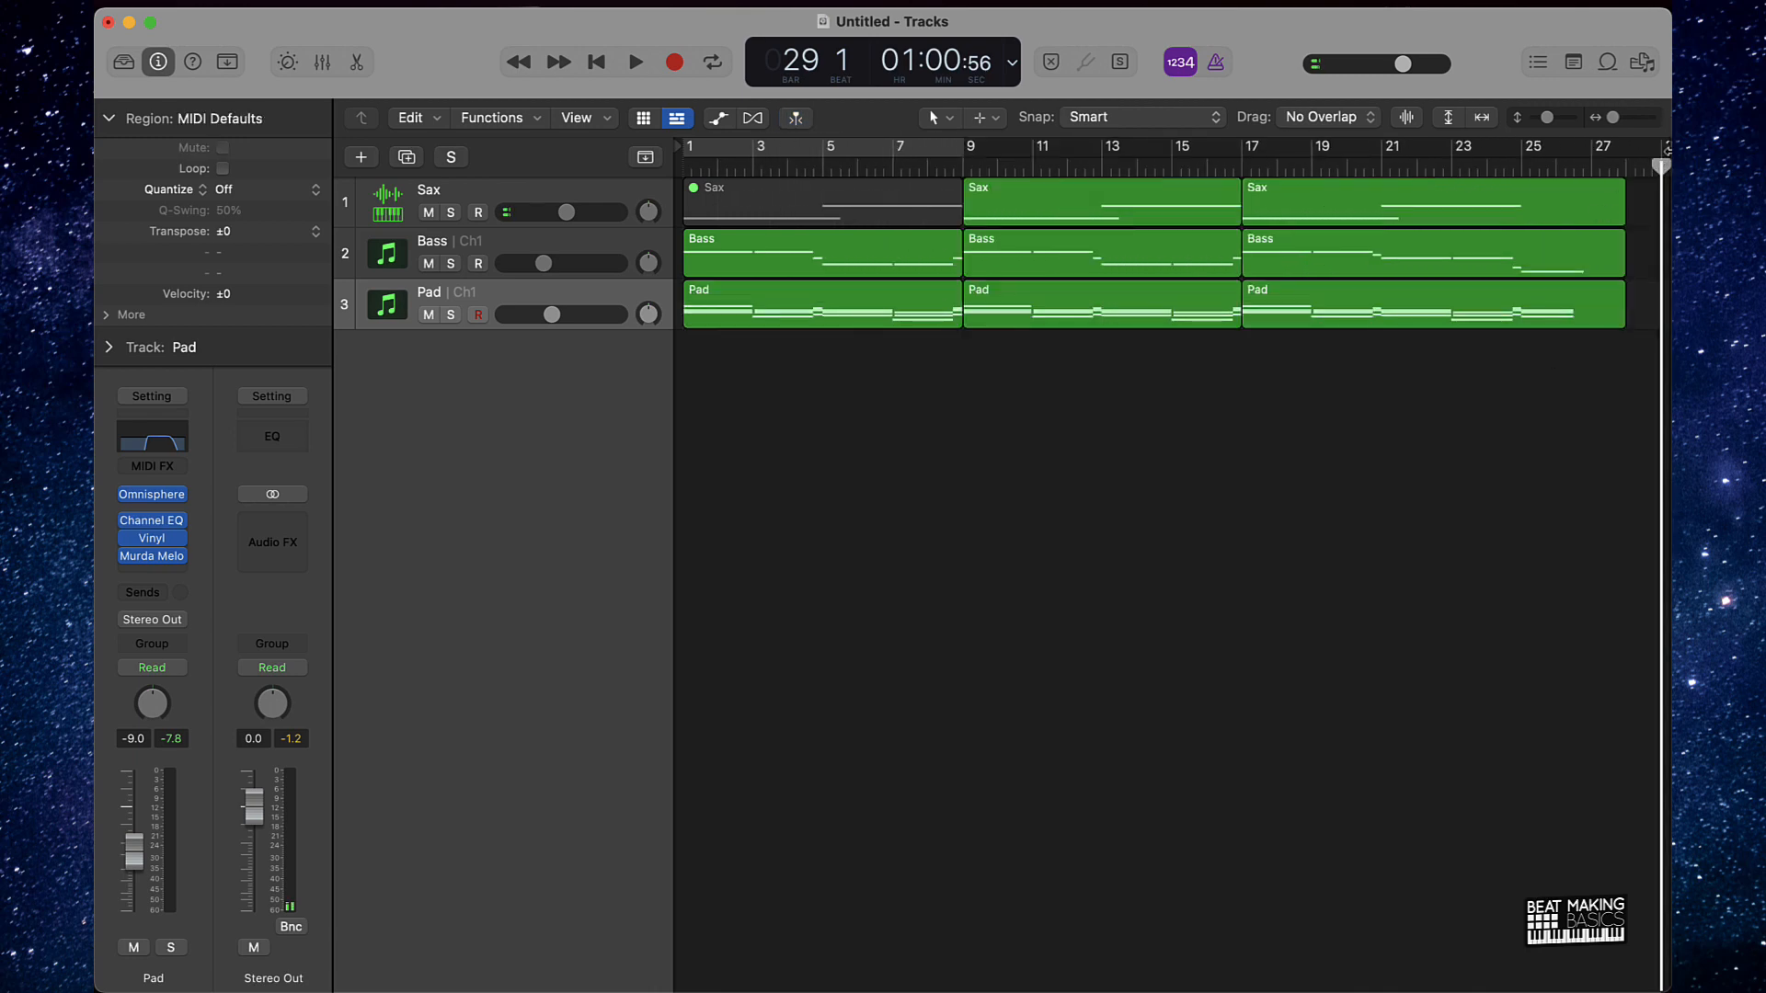
{"action": "scroll", "coordinate": [1665, 147], "scroll_direction": "right", "scroll_amount": 5}
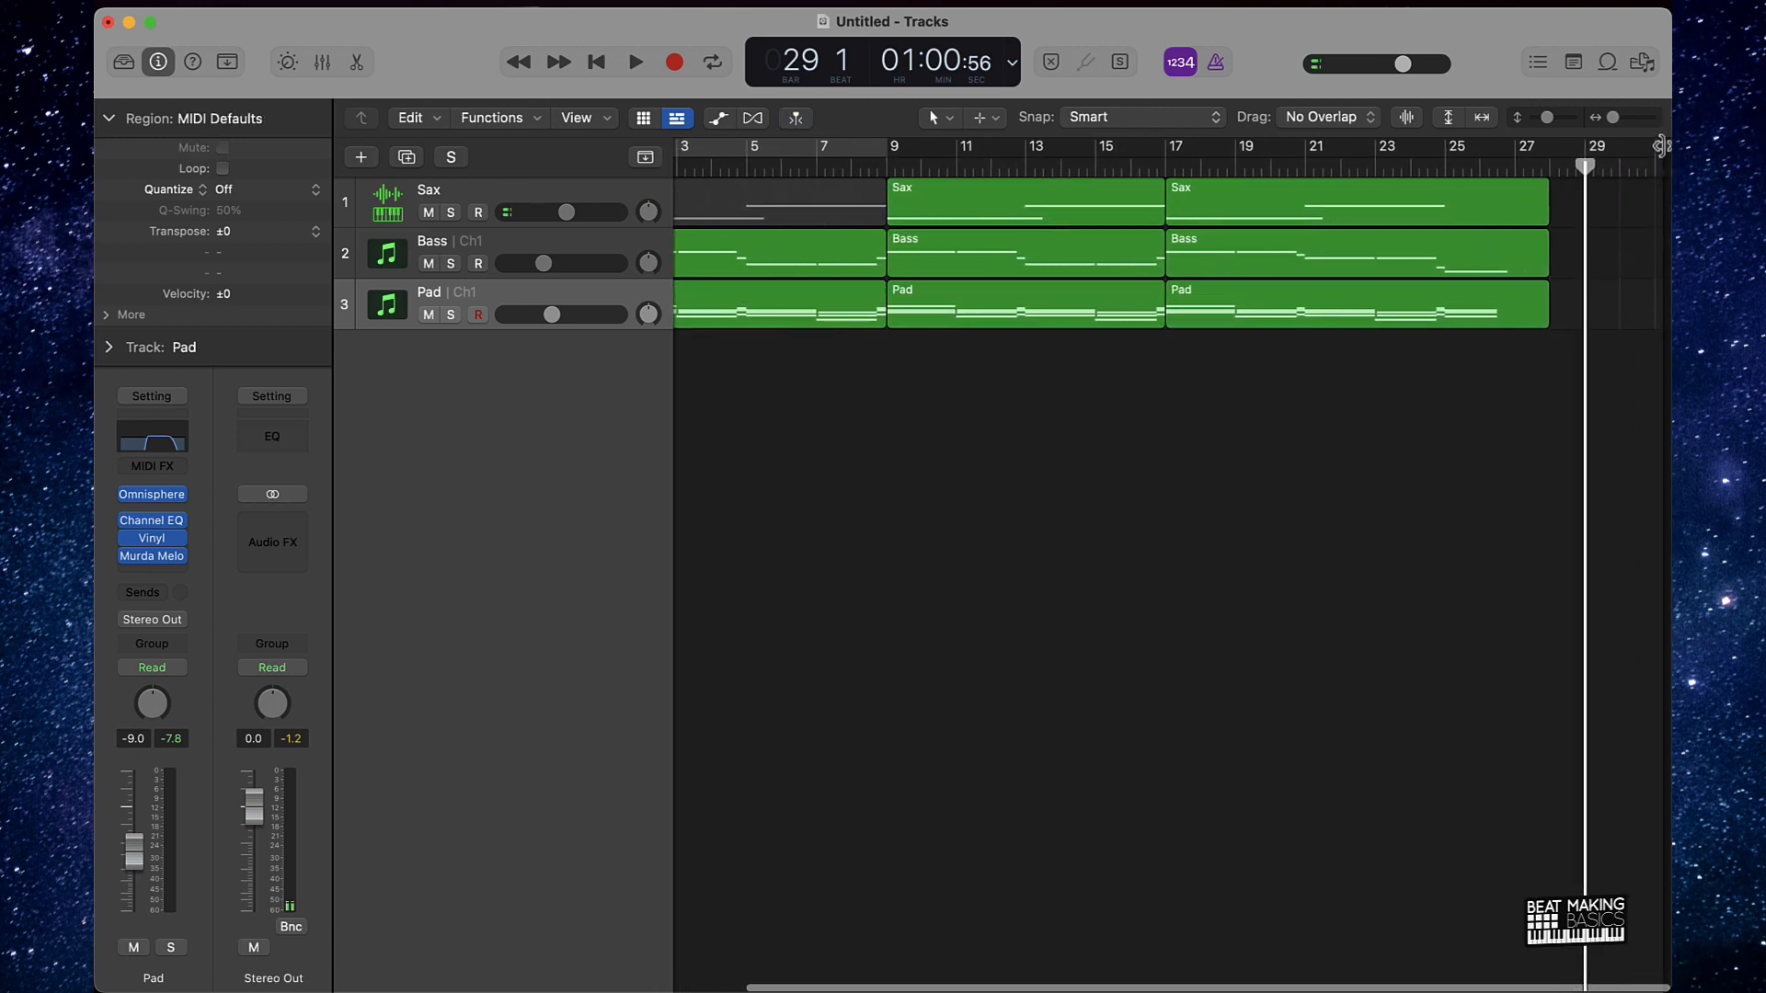
{"action": "scroll", "coordinate": [1526, 354], "scroll_direction": "down", "scroll_amount": 1}
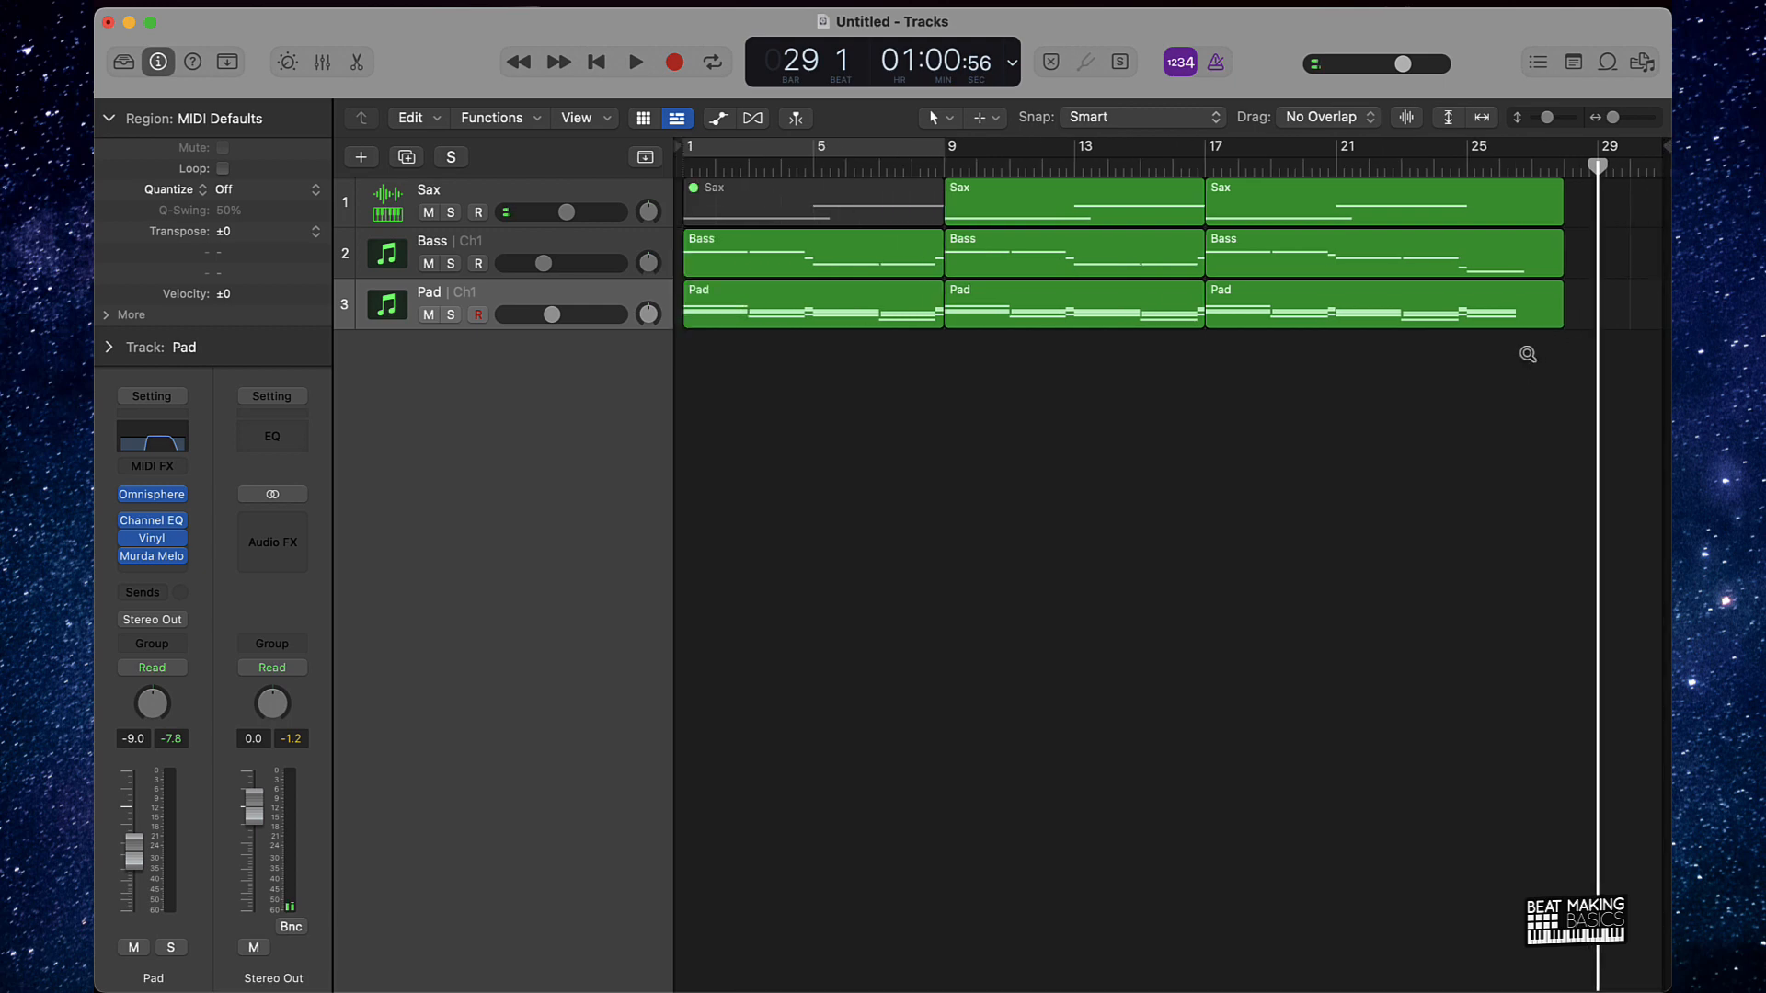
{"action": "key", "text": "space"}
{"action": "key", "text": "Return"}
{"action": "key", "text": "space"}
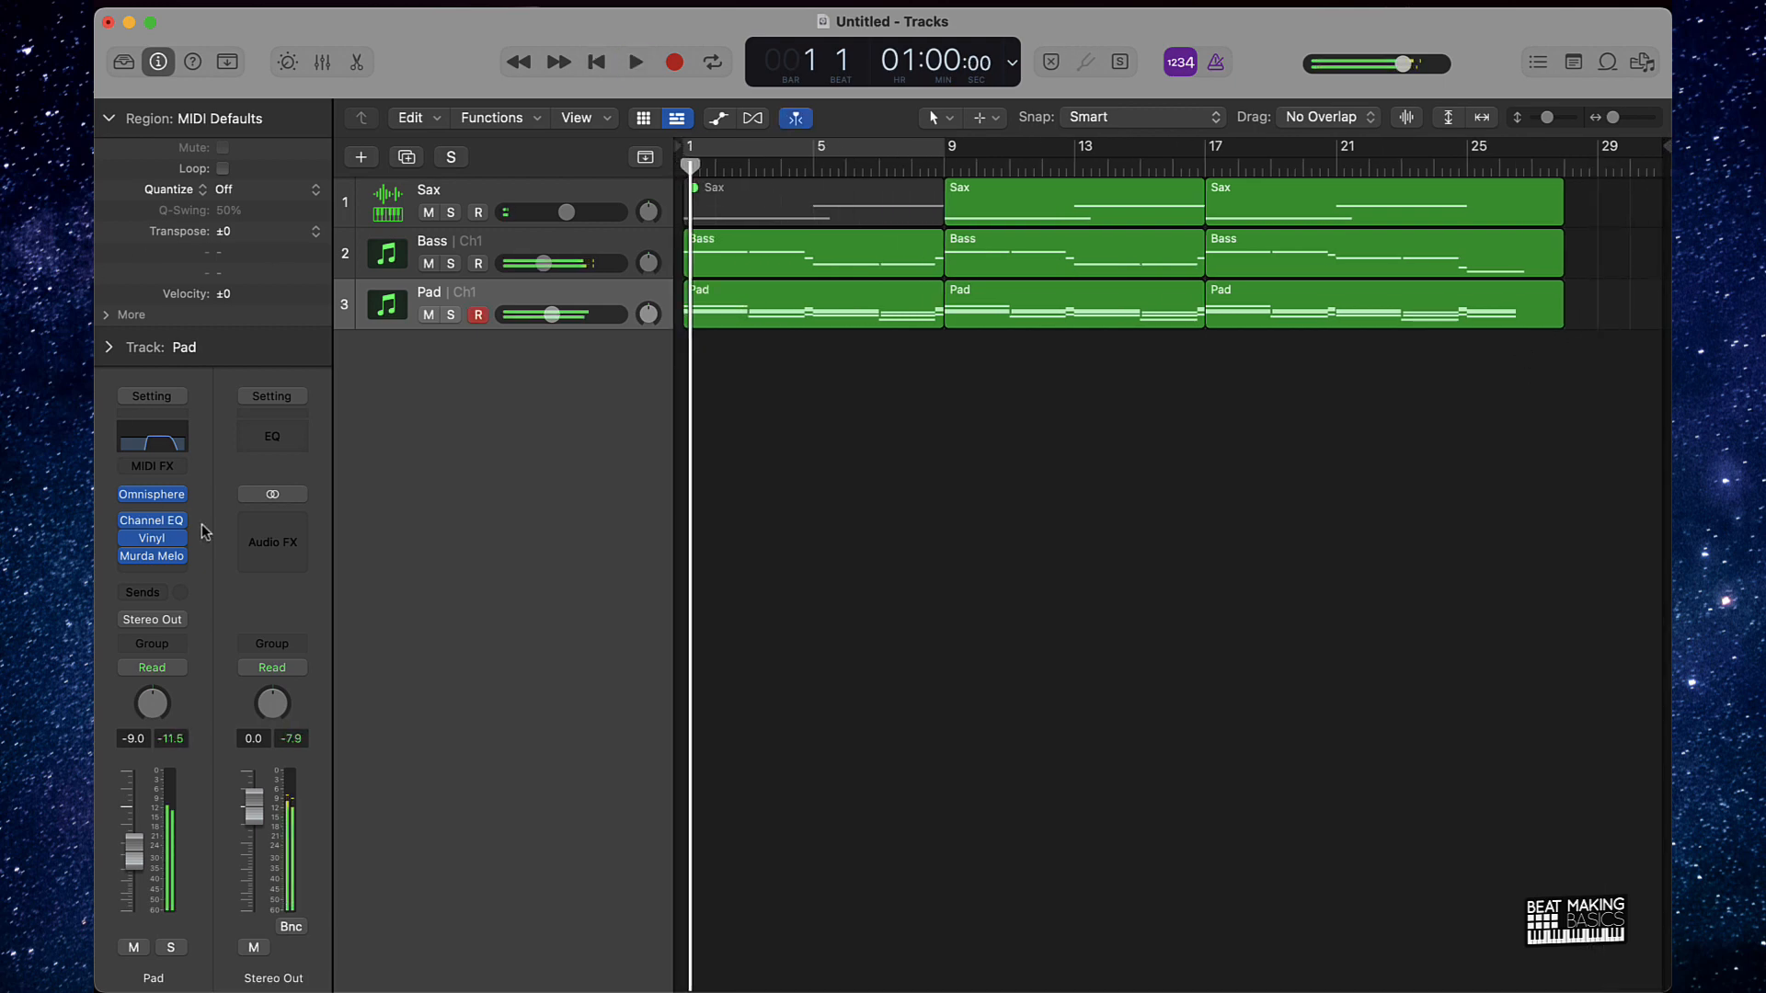